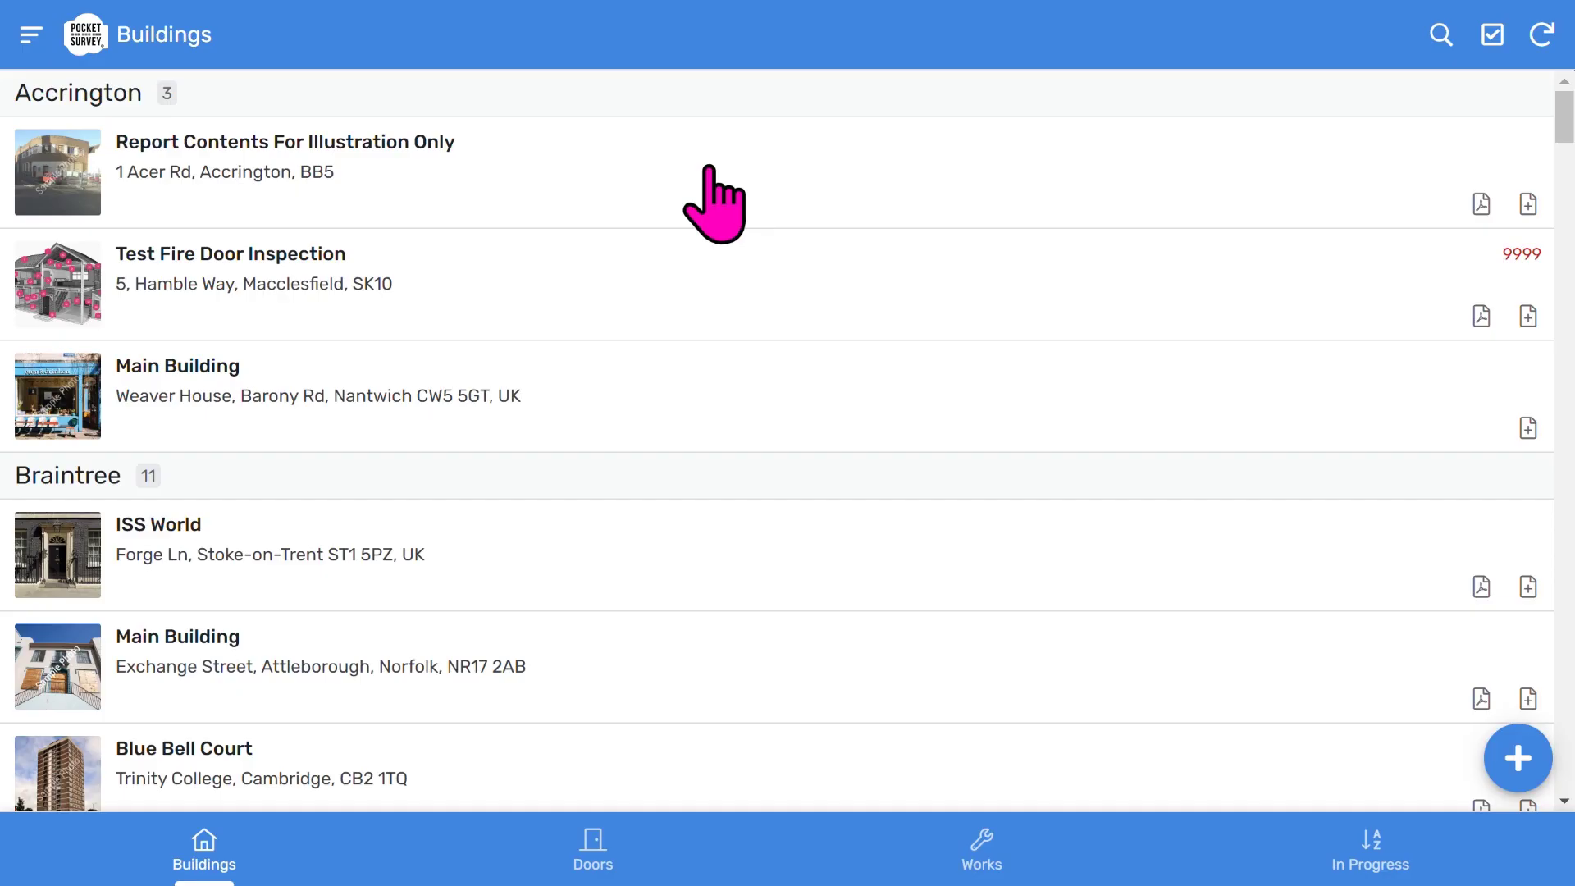
- Open the Report Contents For Illustration Only building and scroll down its details to the Doors section
left_click(707, 168)
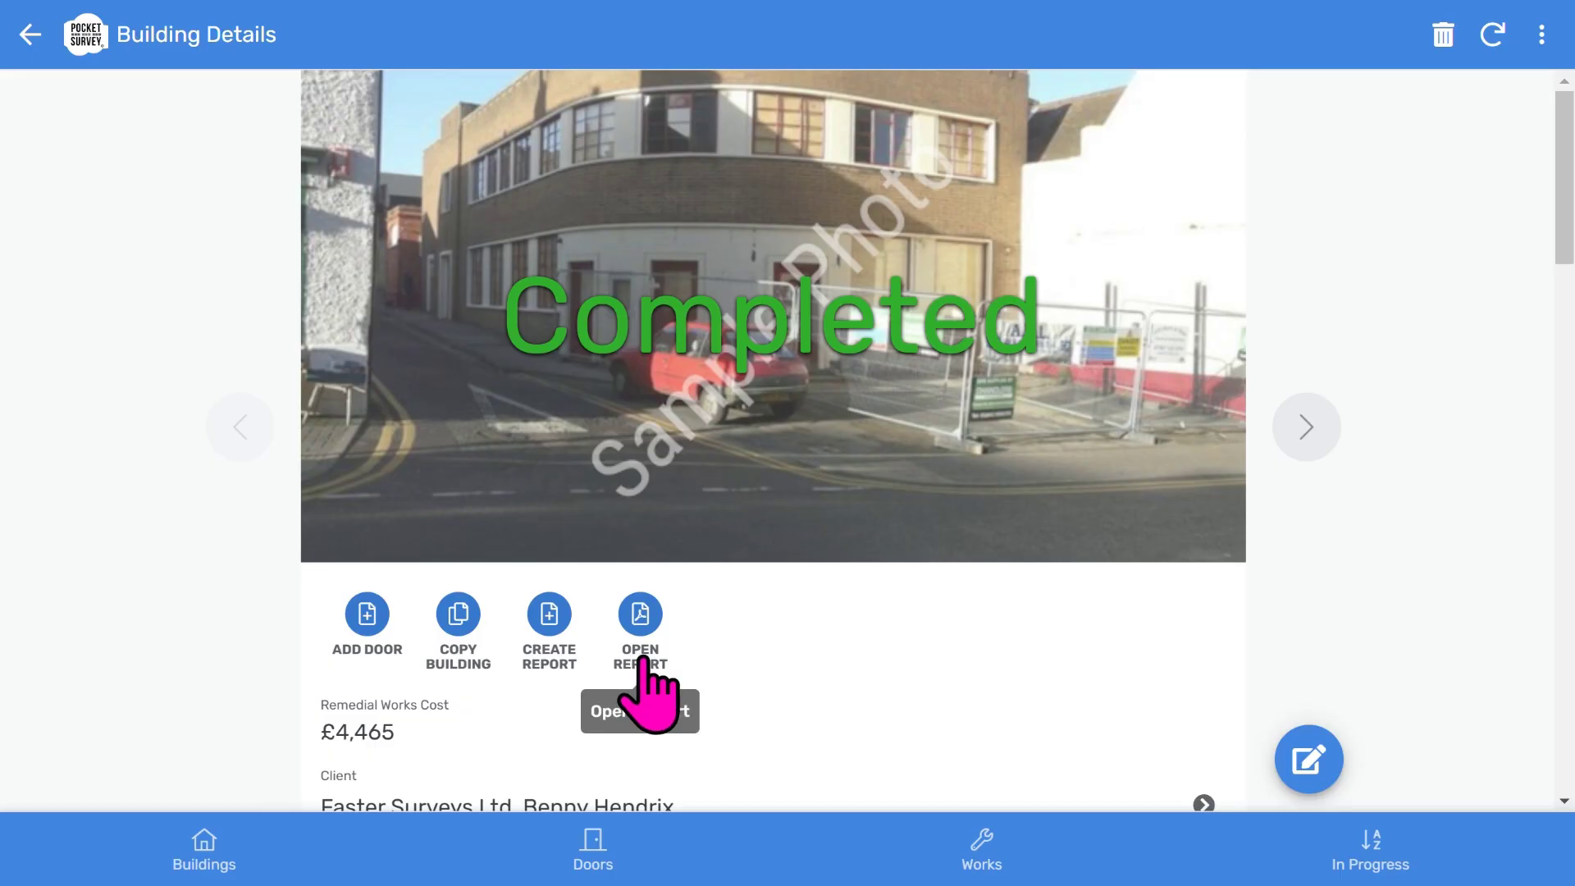
scroll(844, 643, "down", 3)
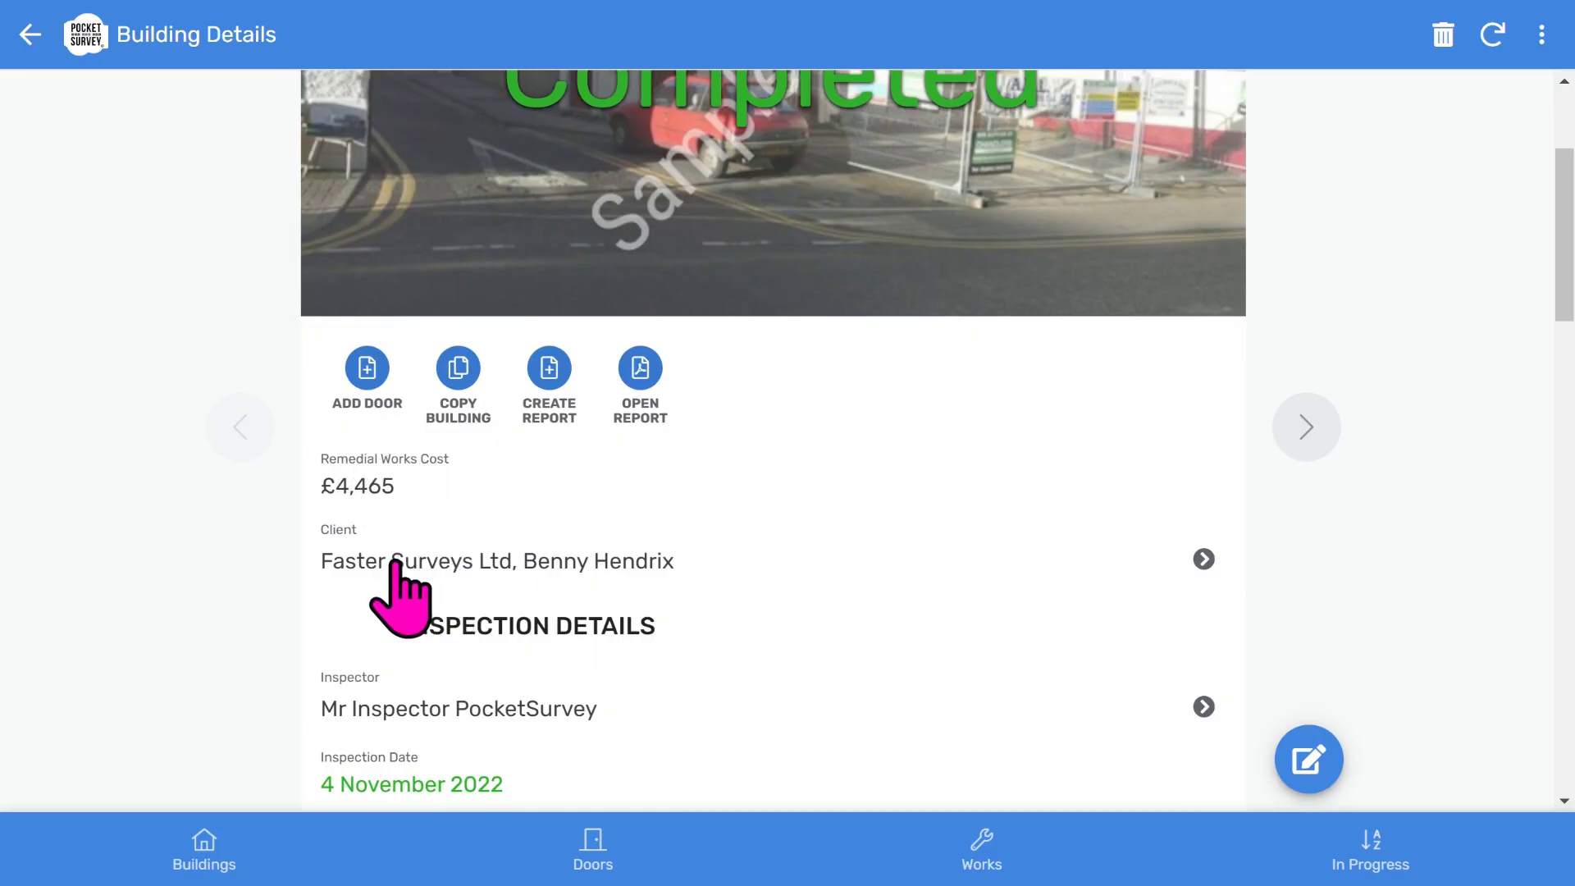
scroll(774, 650, "down", 5)
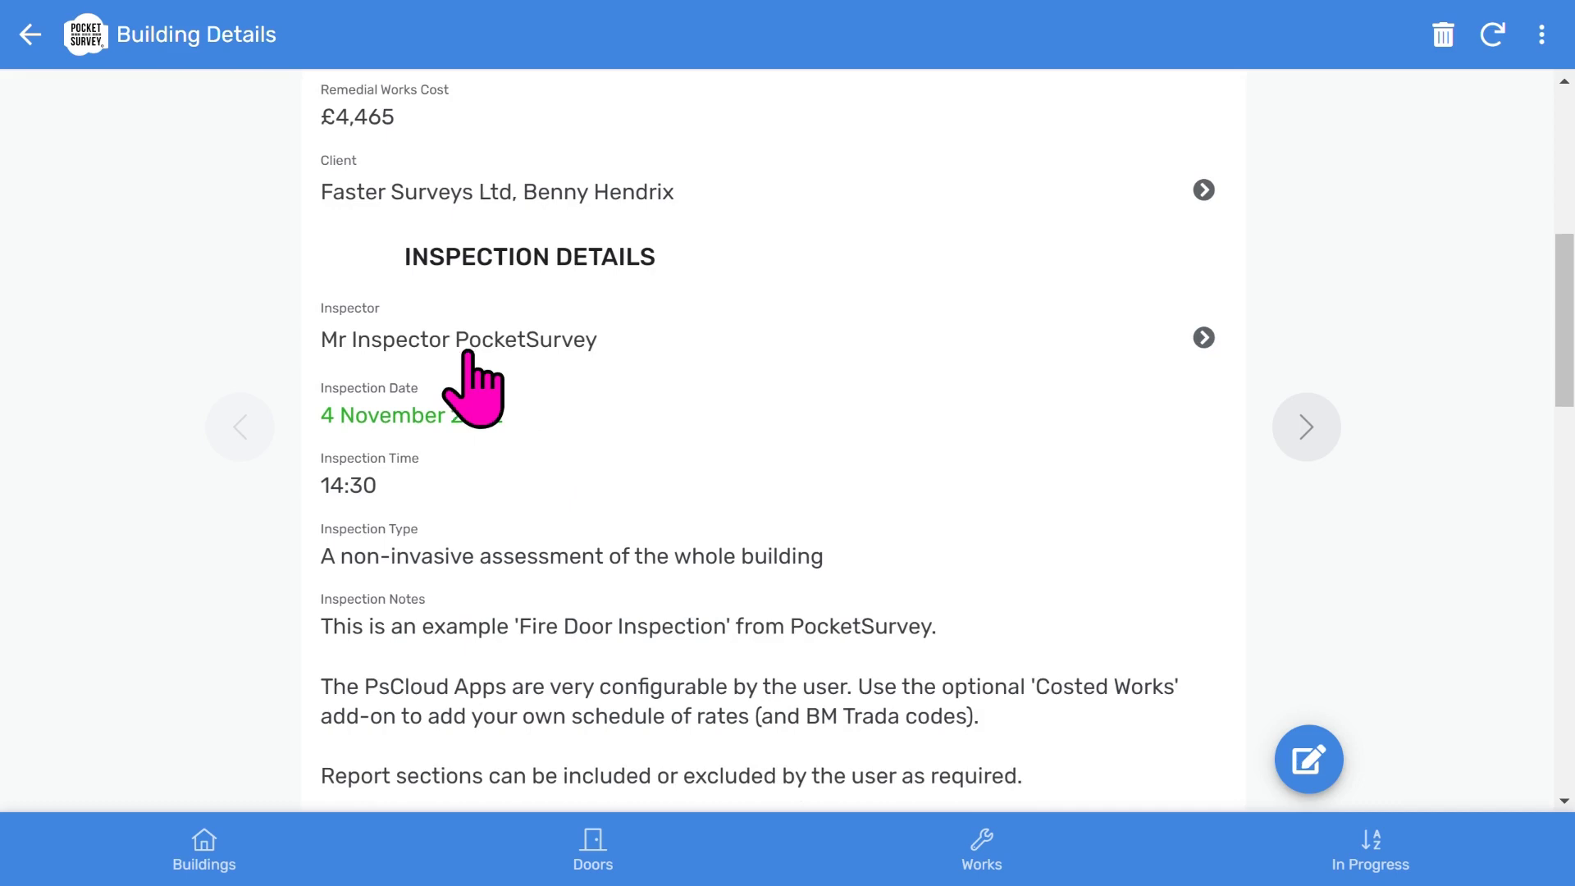
left_click(469, 337)
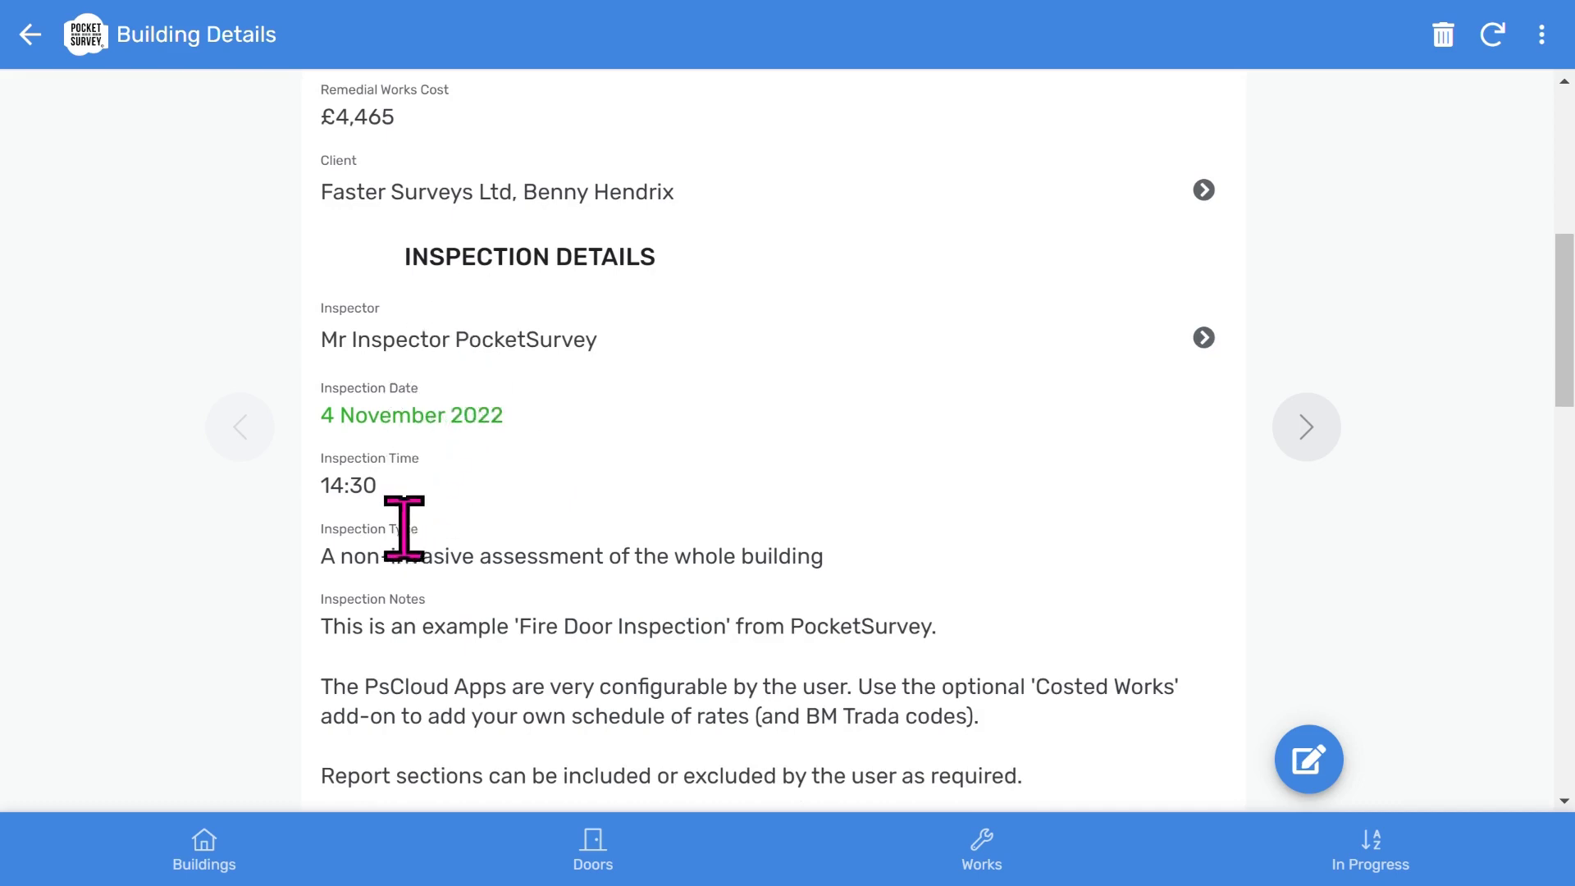
scroll(598, 615, "down", 3)
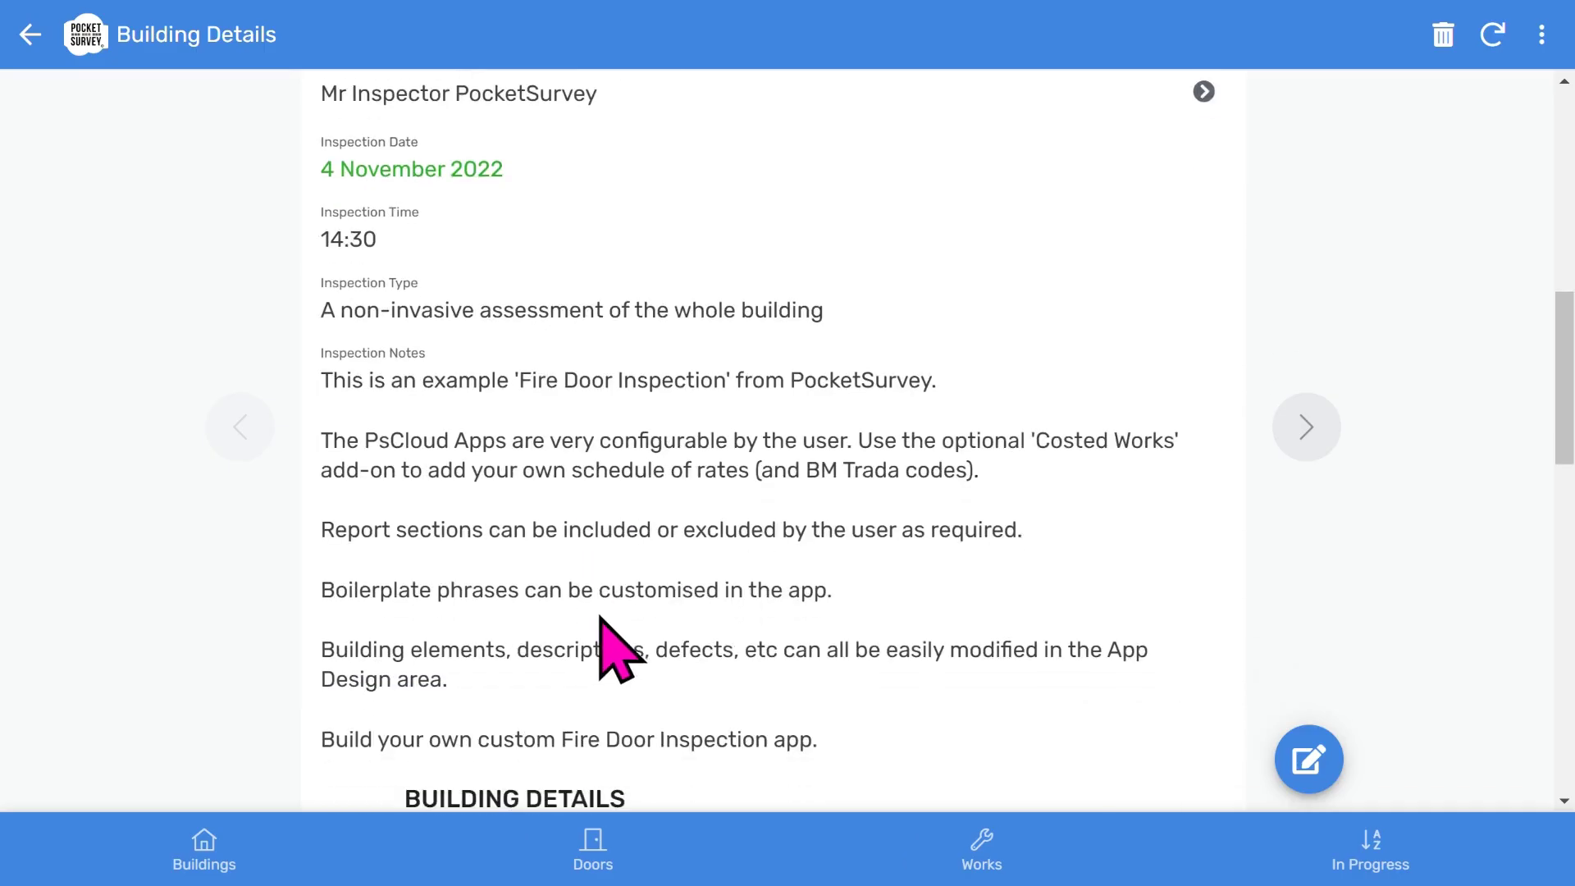
scroll(603, 624, "down", 5)
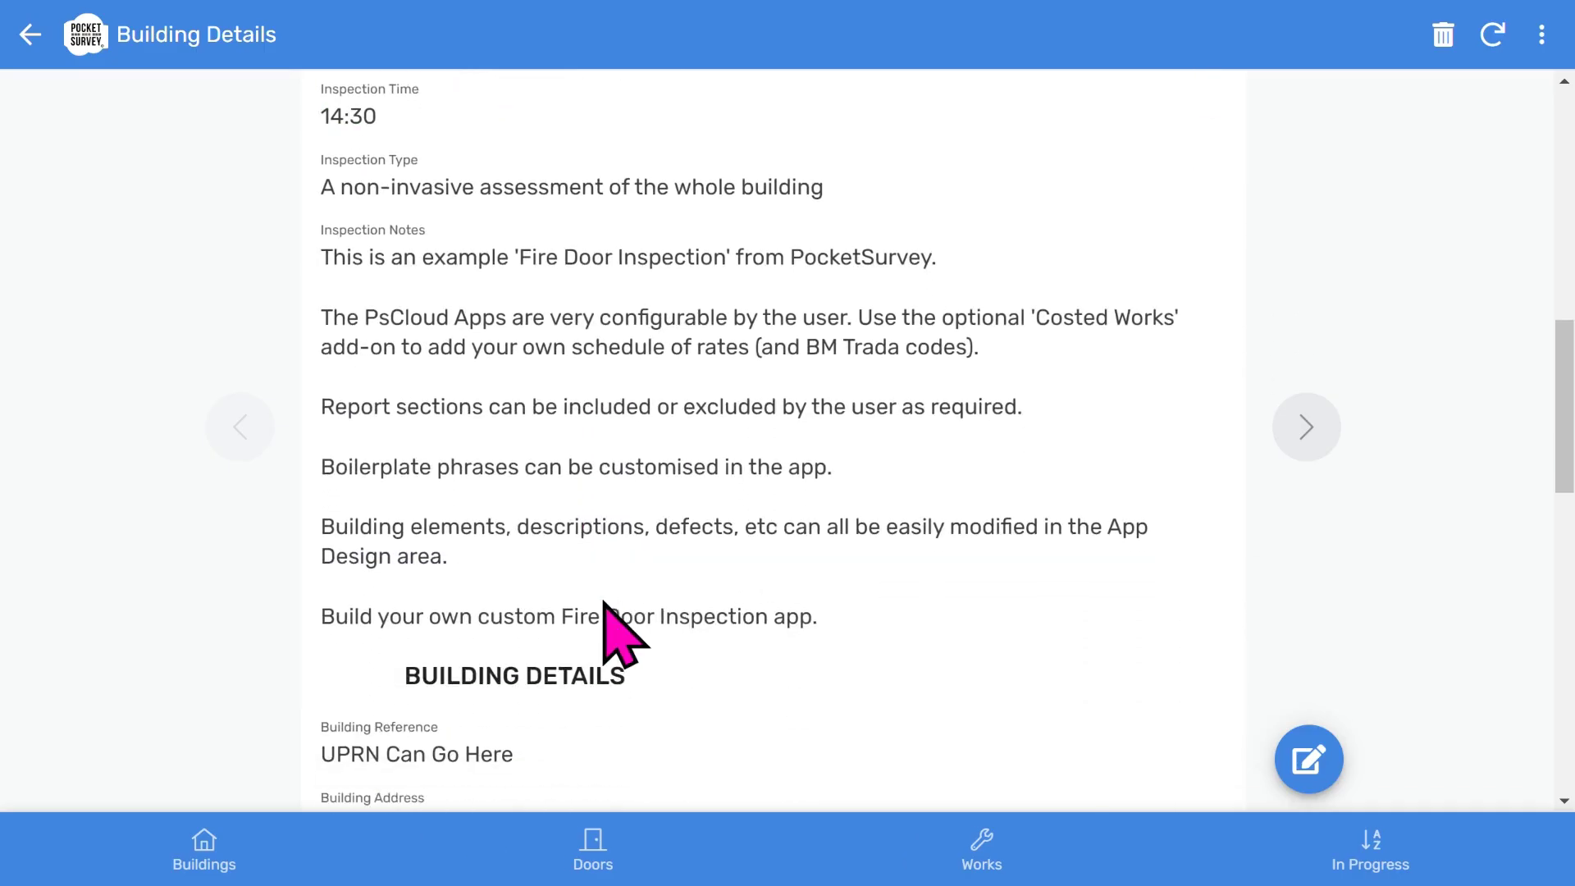
scroll(617, 634, "down", 2)
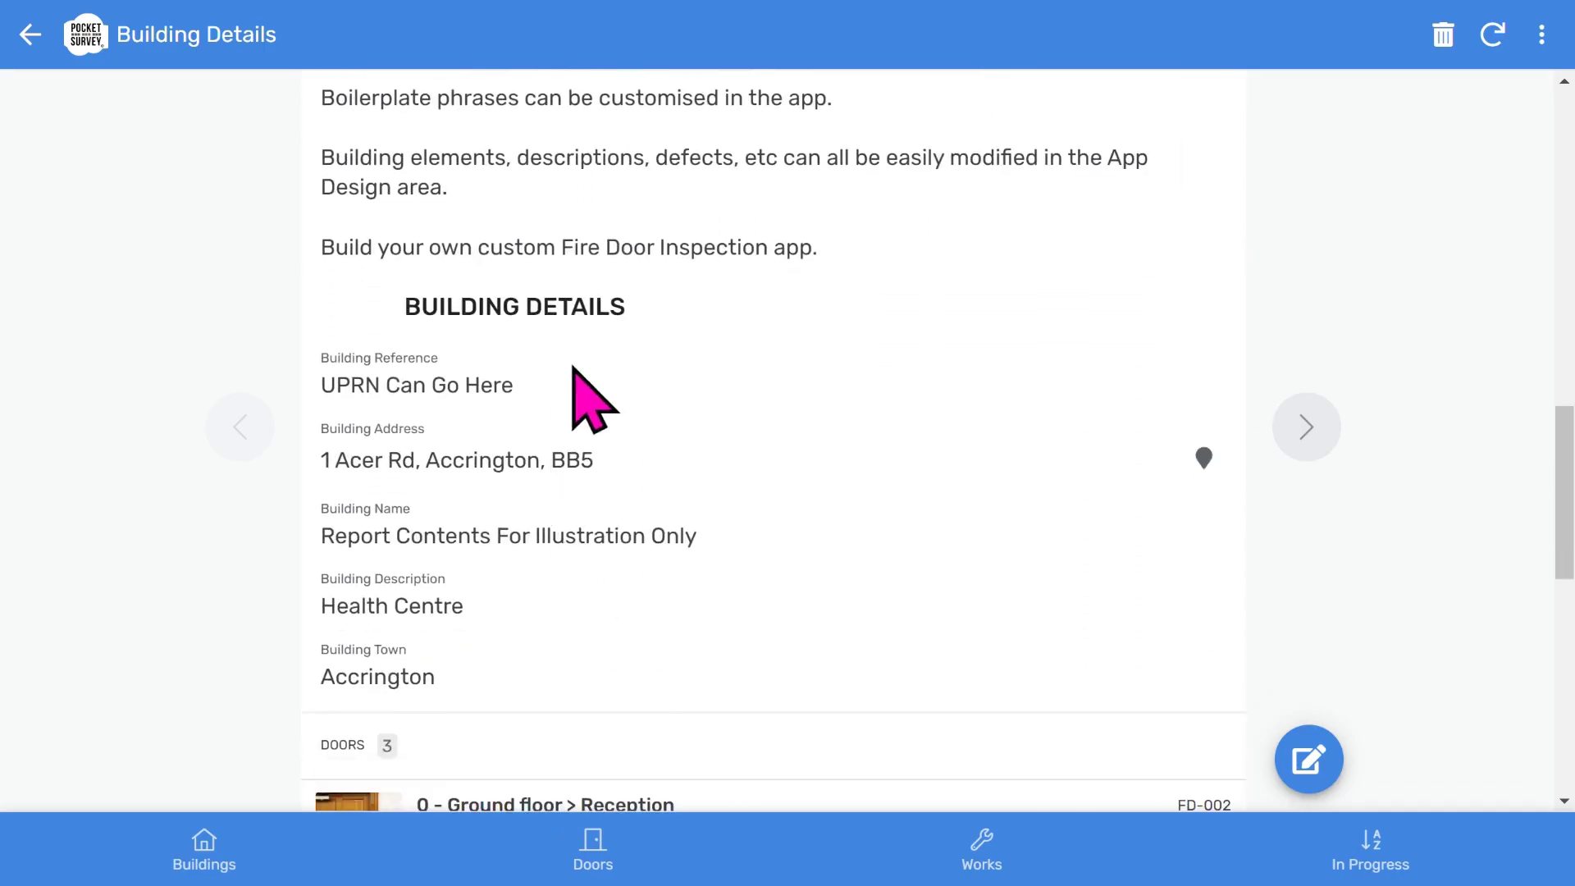
scroll(563, 415, "down", 6)
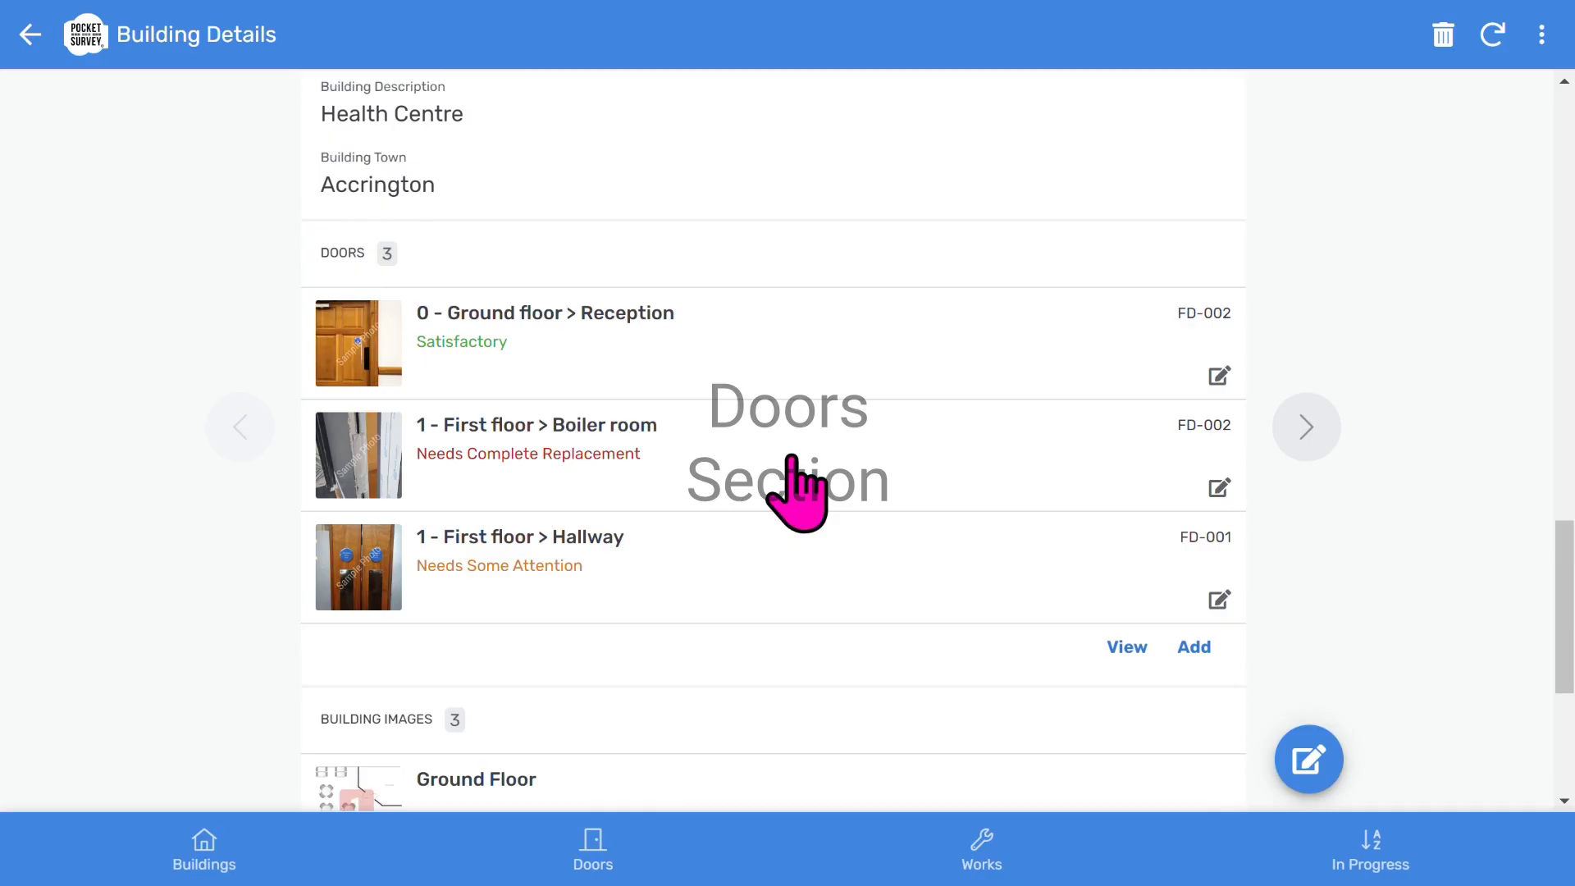
- Show the building's three doors, go back to its details and create a report
left_click(1129, 647)
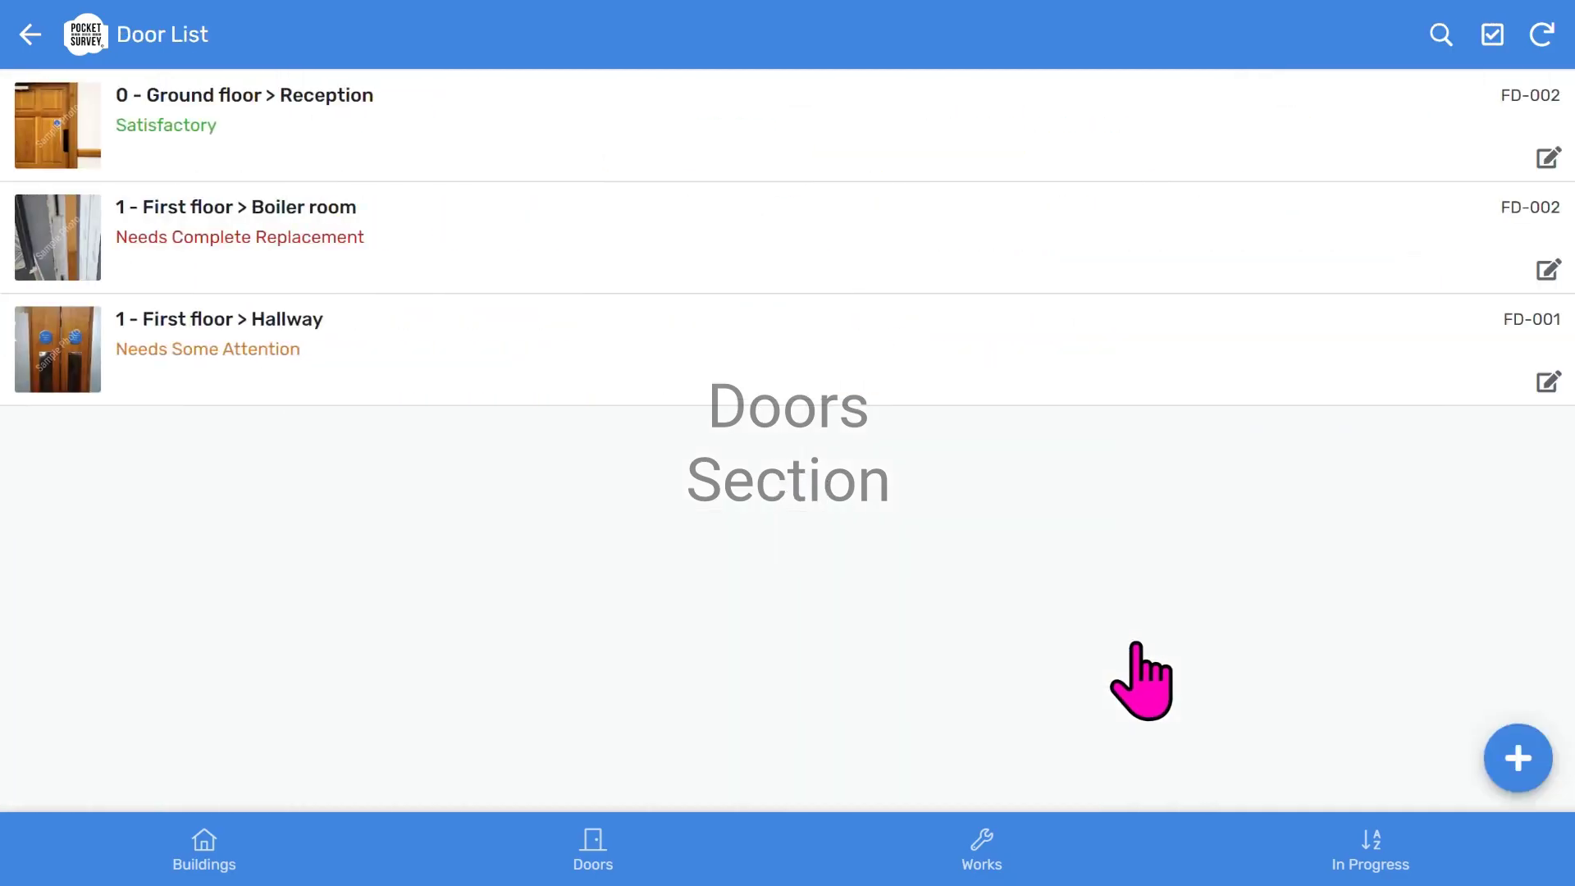
left_click(30, 36)
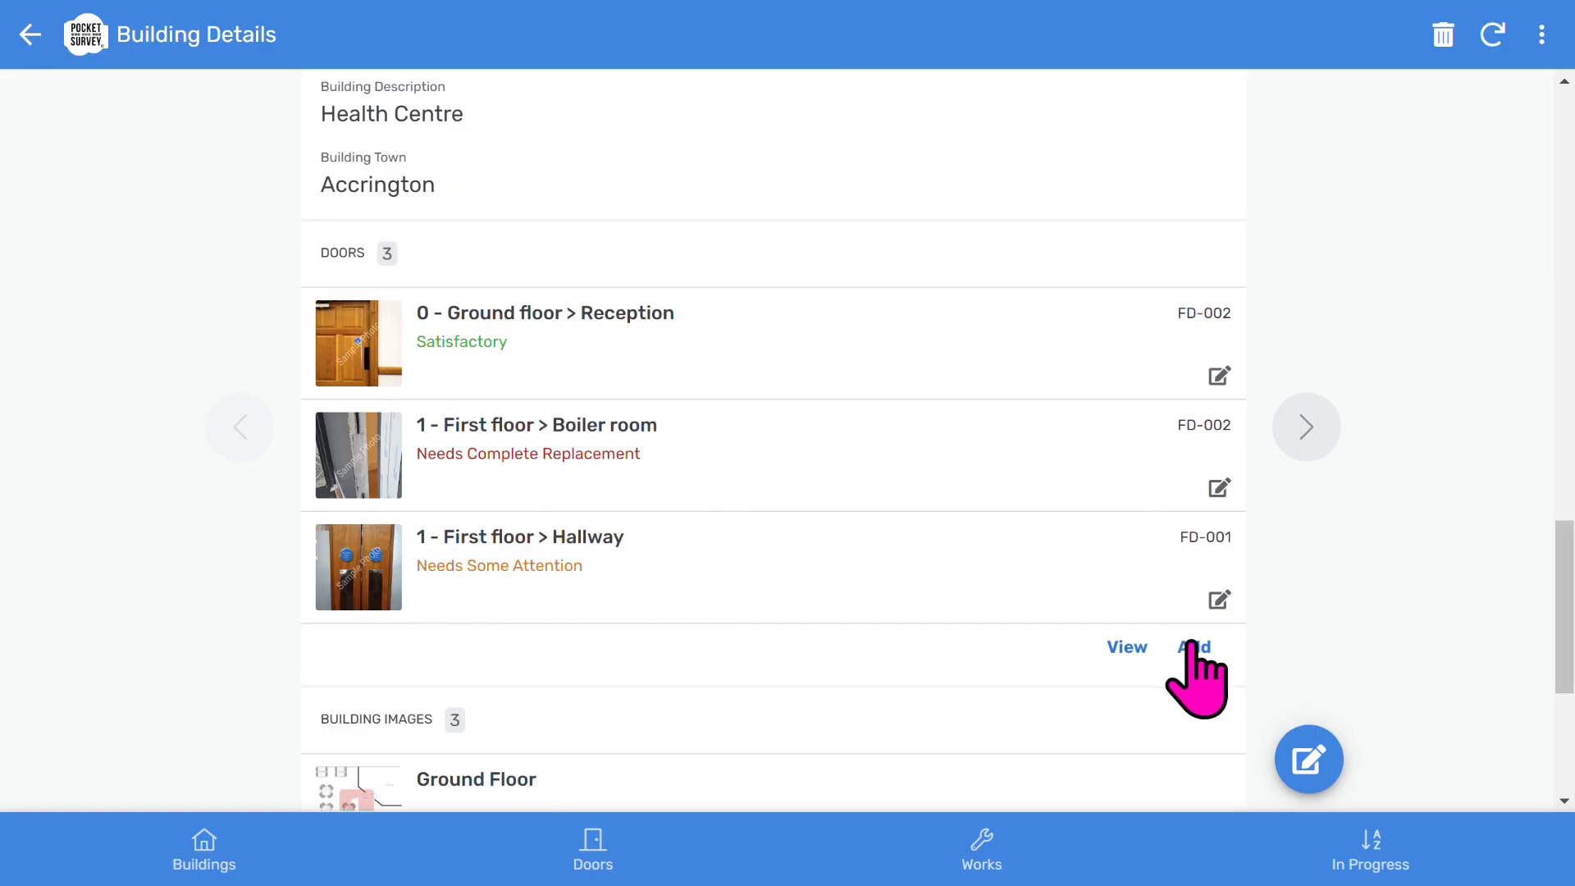
scroll(704, 669, "down", 5)
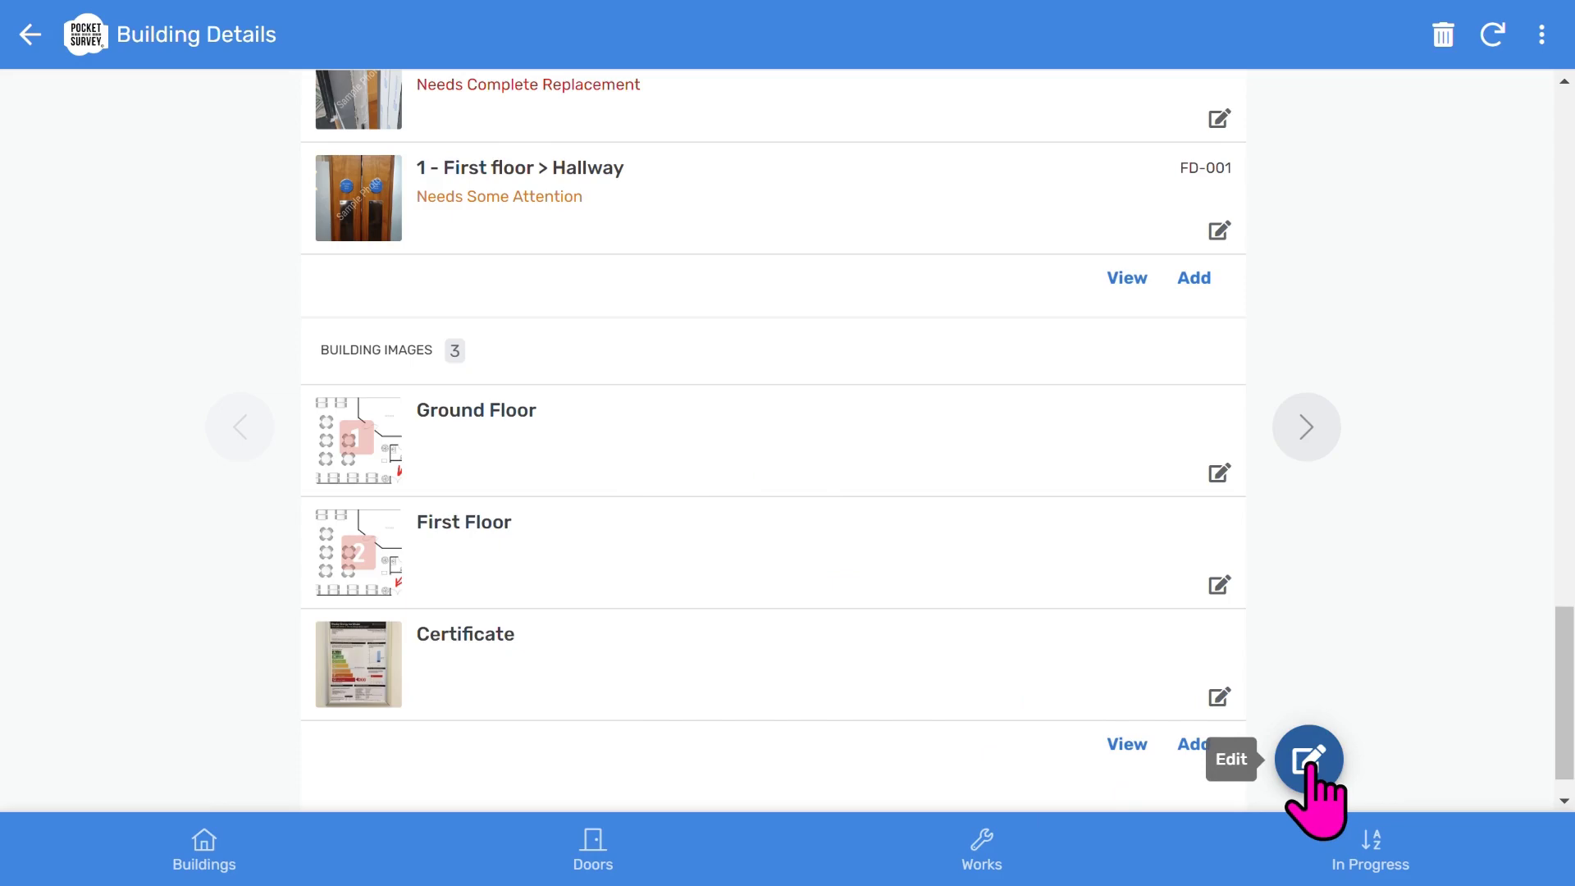
left_click(200, 849)
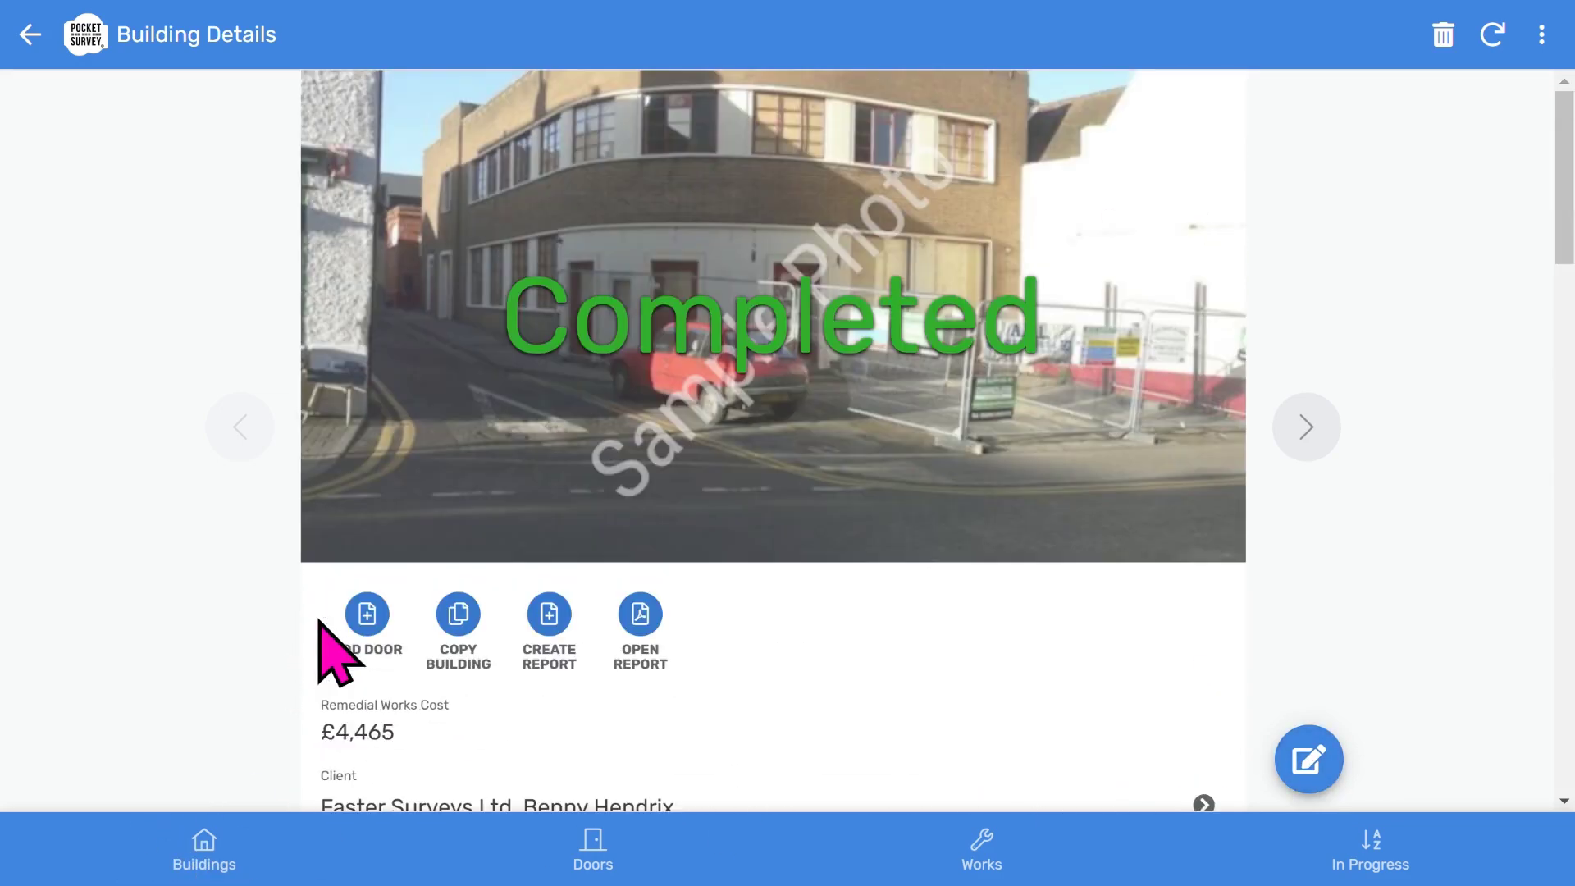
left_click(551, 623)
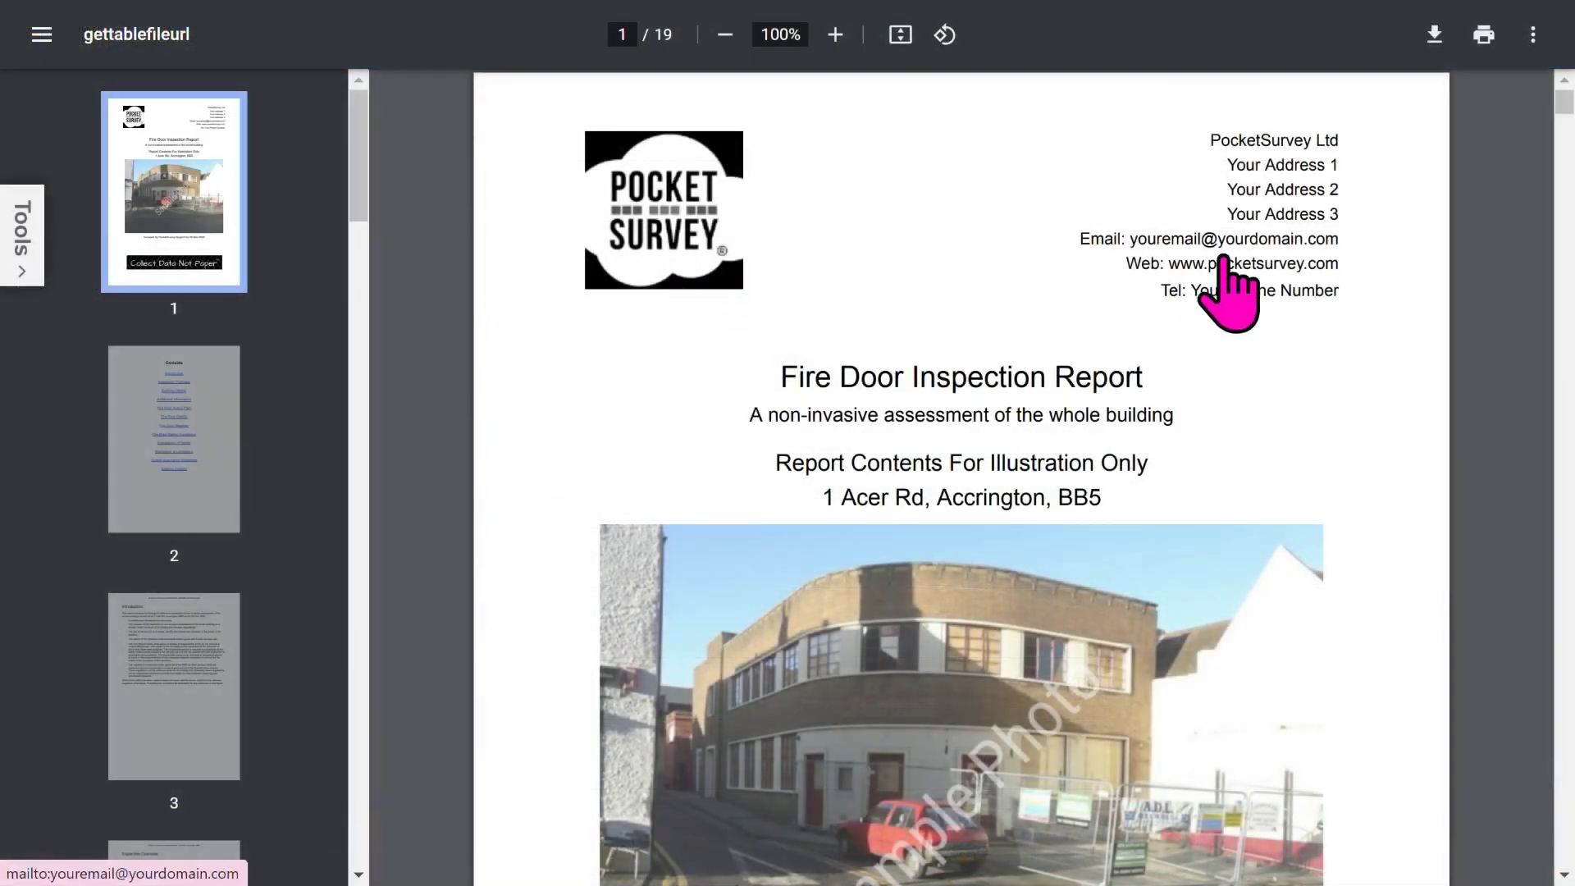
- Read the report's Contents, Introduction and Inspection Overview pages (pages 2–4)
scroll(1195, 419, "down", 3)
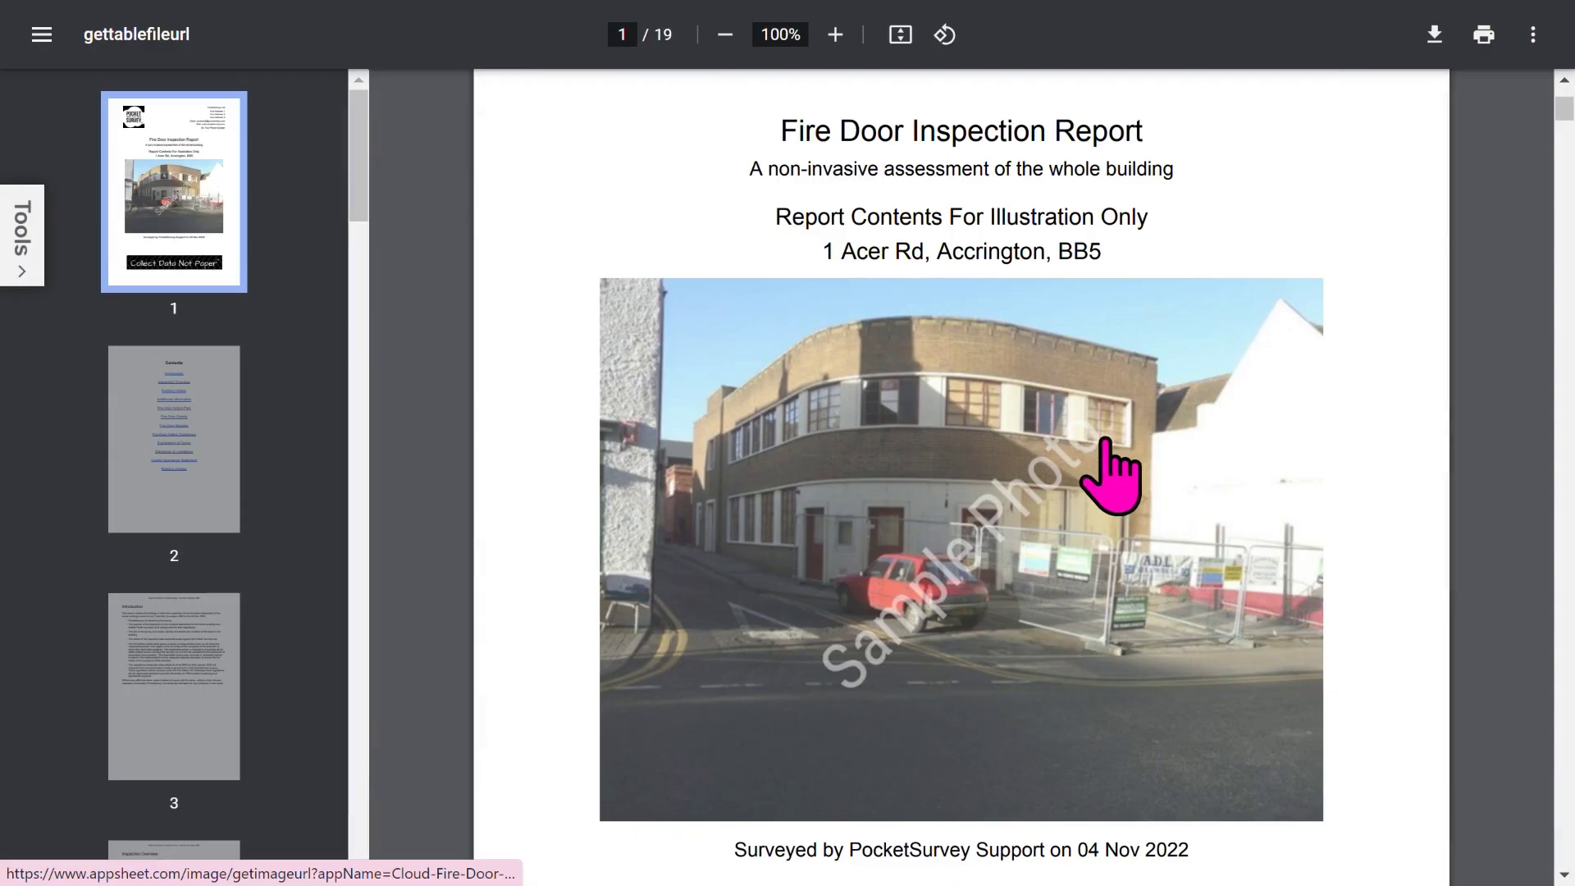
scroll(1103, 480, "down", 6)
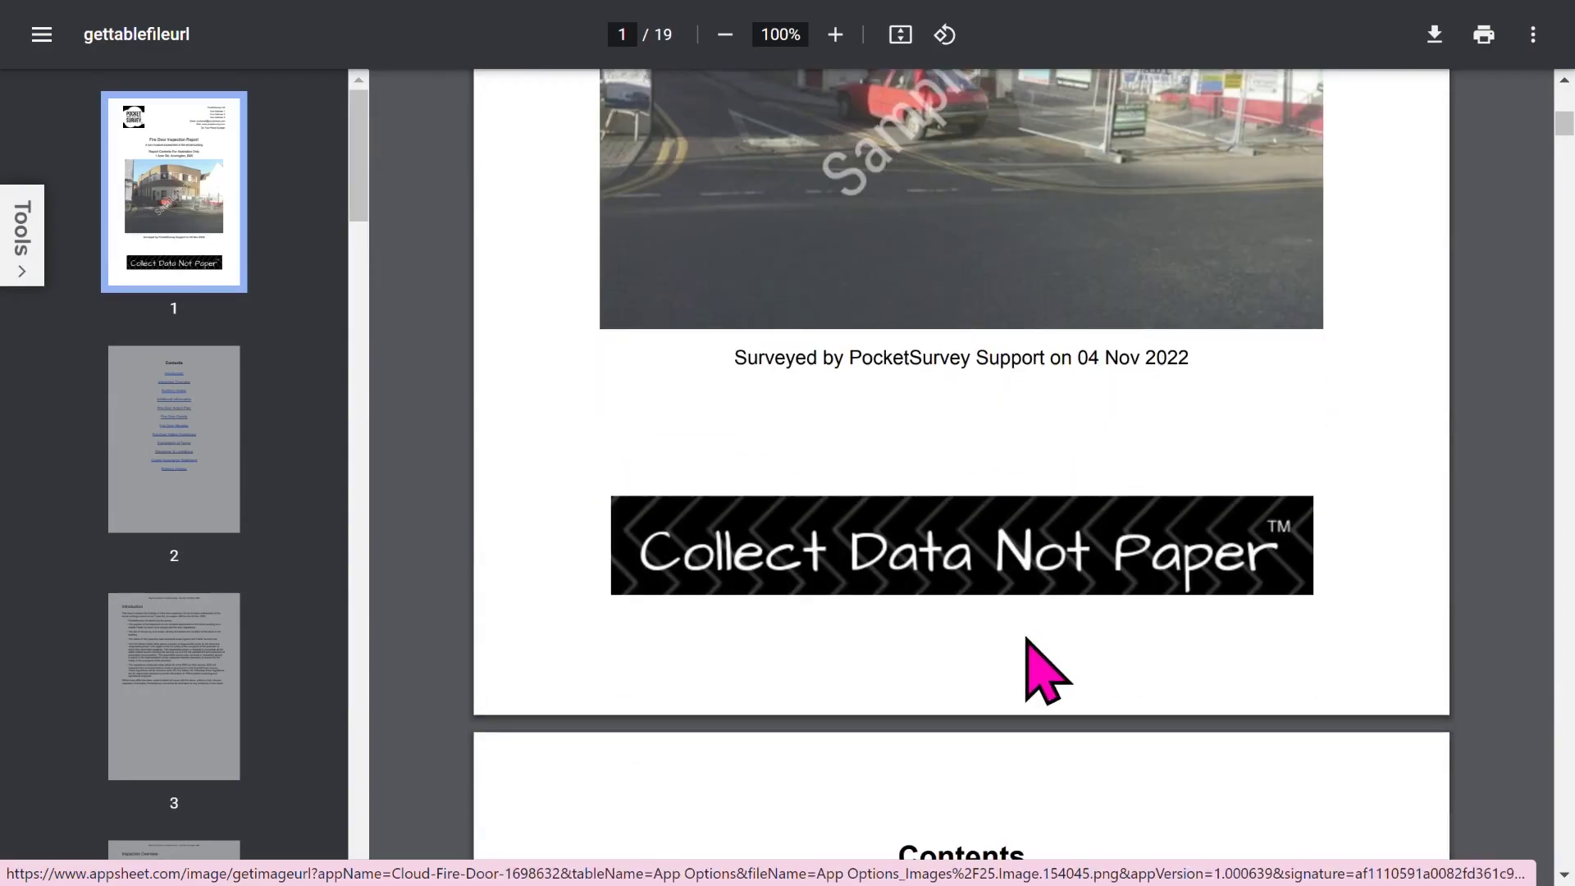
left_click(172, 455)
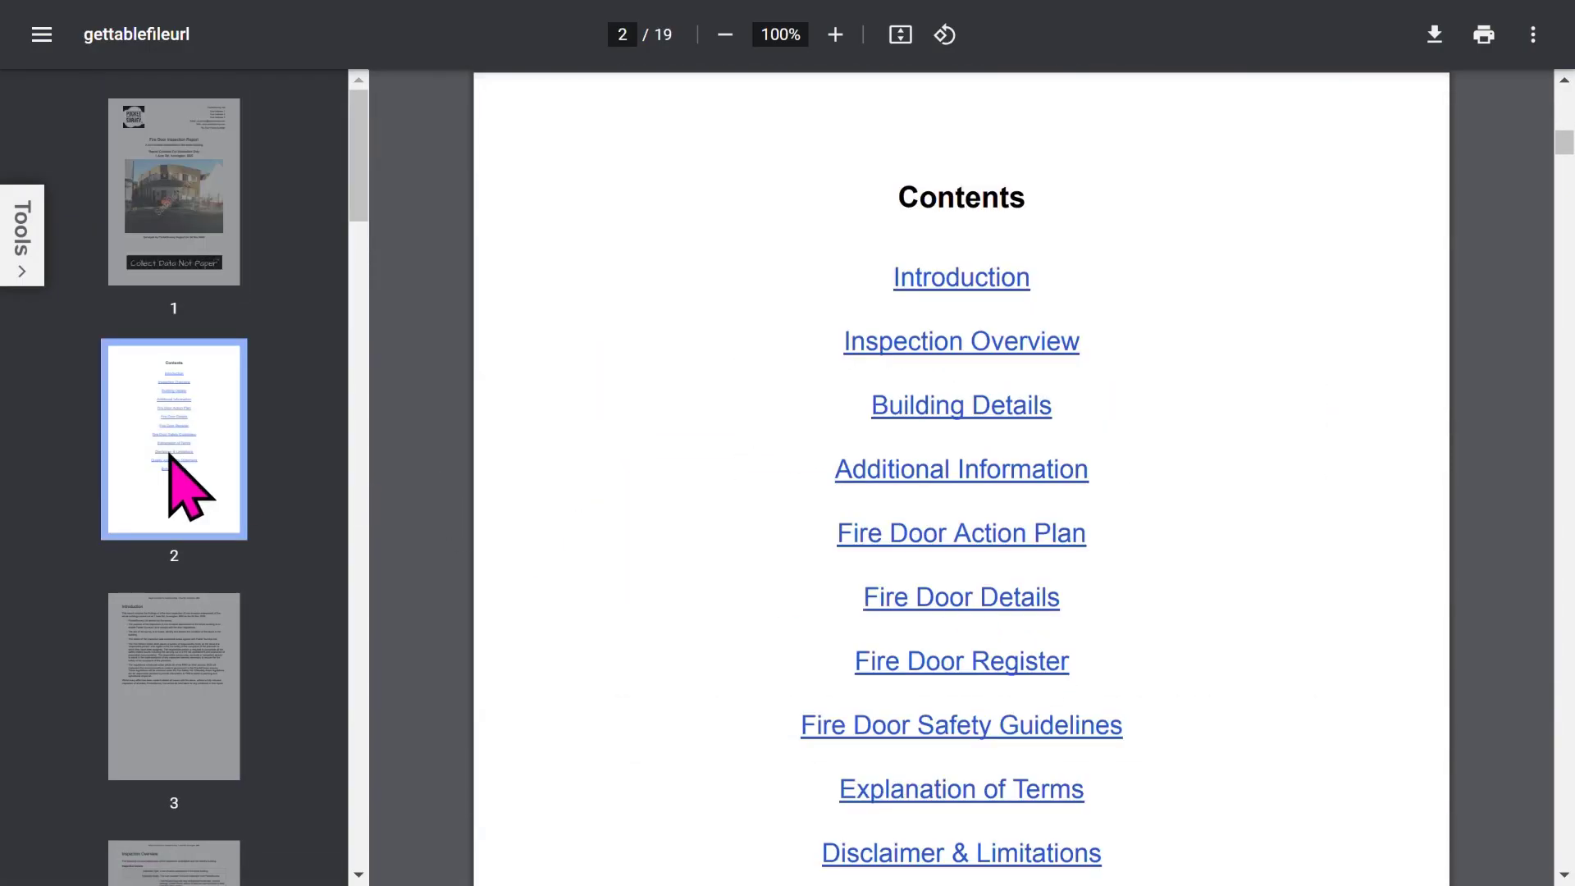
scroll(1134, 472, "down", 3)
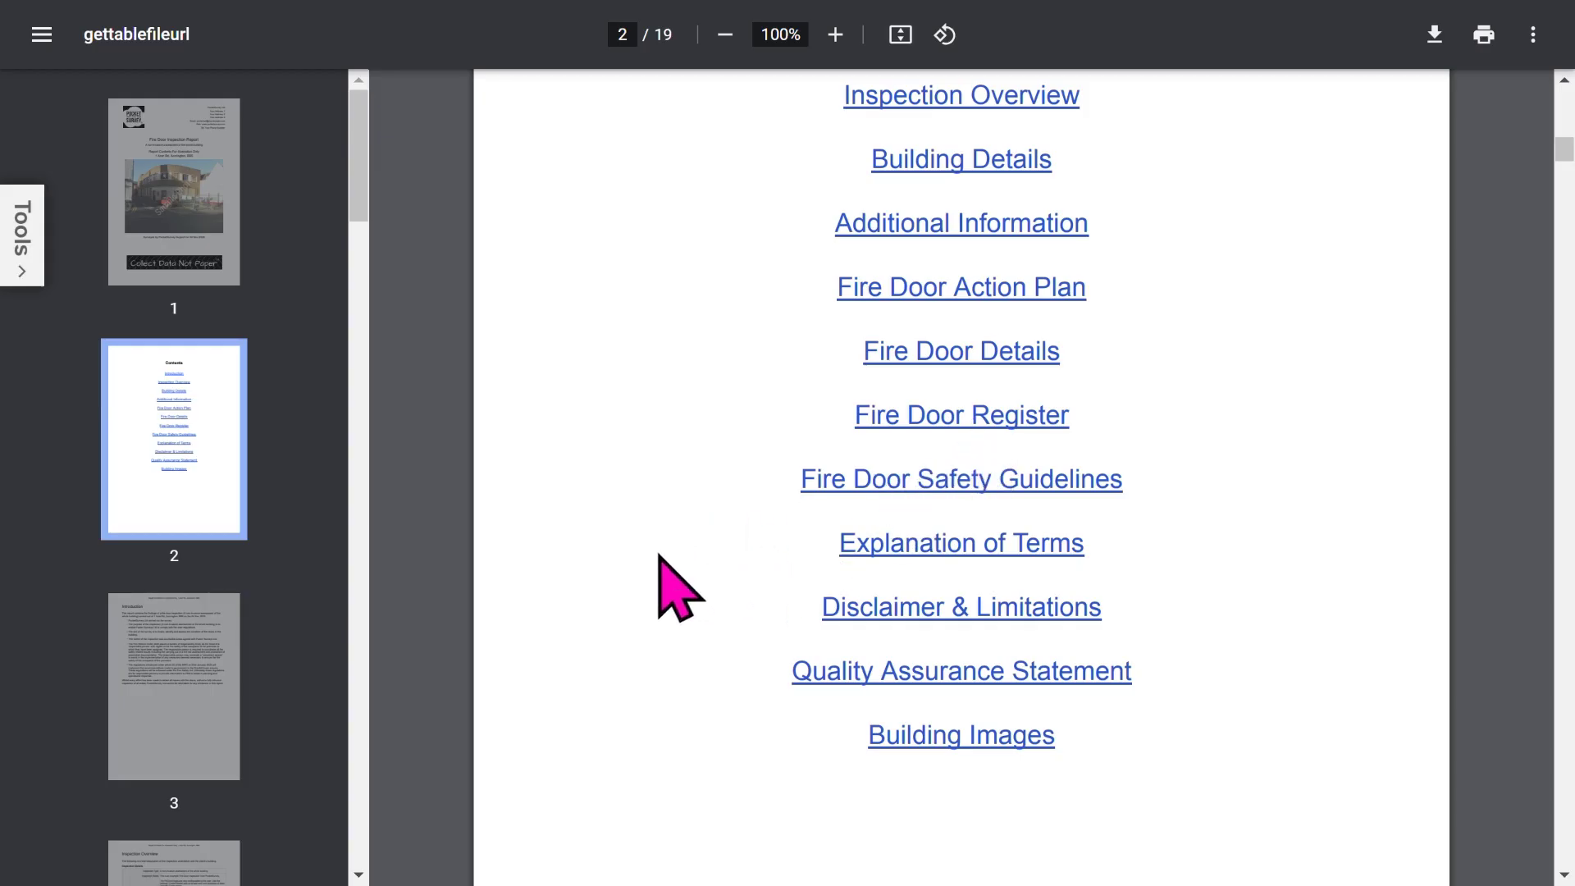
left_click(115, 644)
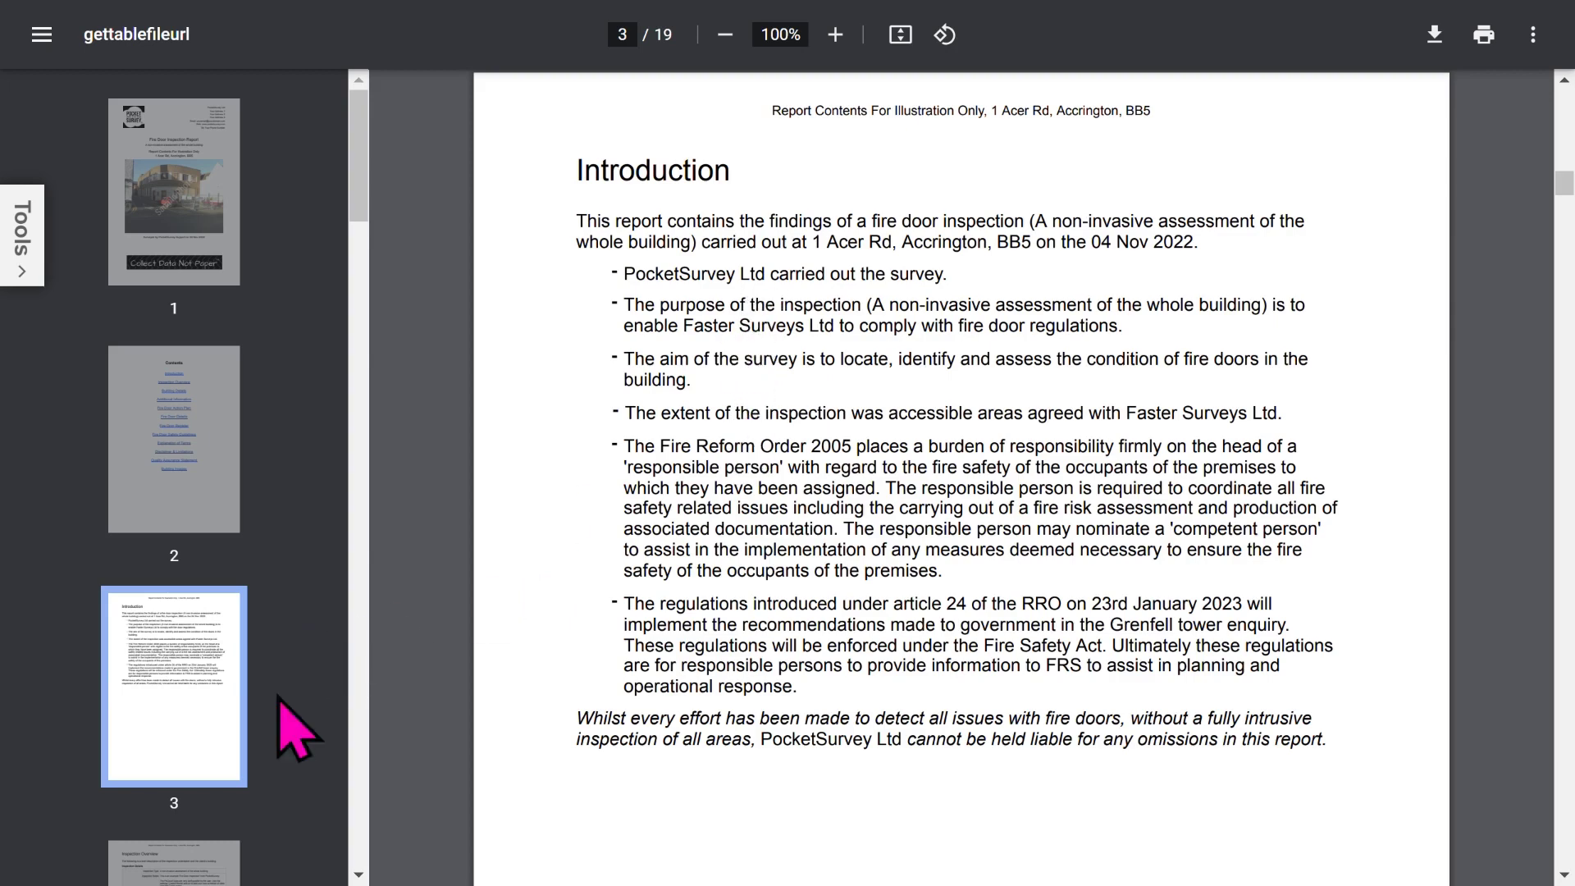
scroll(263, 736, "down", 1)
scroll(238, 722, "down", 2)
left_click(199, 688)
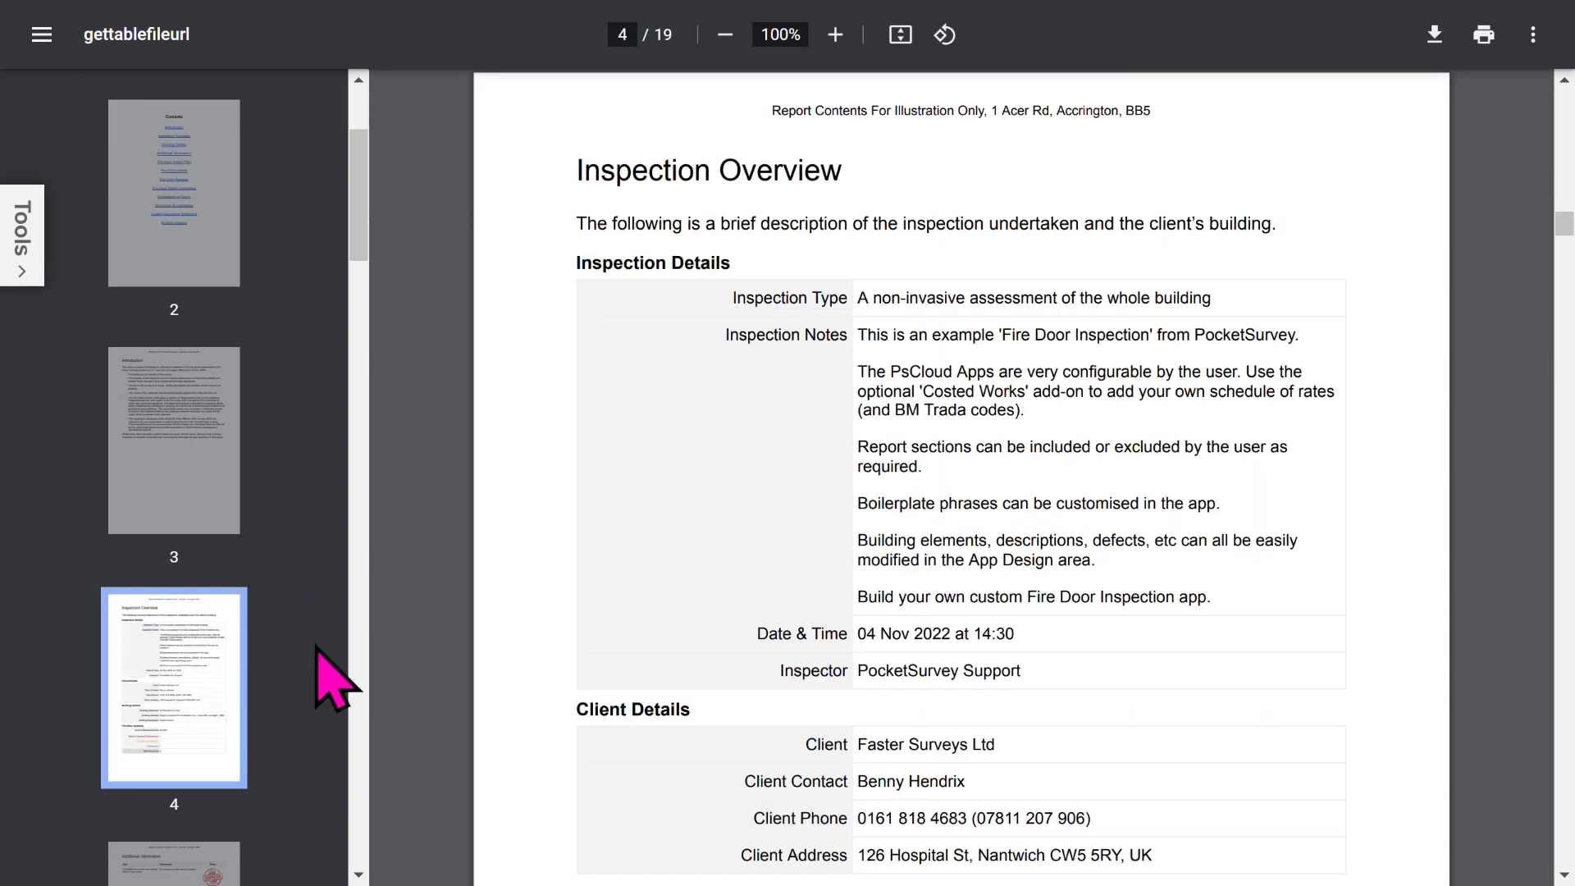
- Select the Cost of Remedial Works figure, then read Additional Information and the Fire Door Action Plan
scroll(1034, 406, "down", 2)
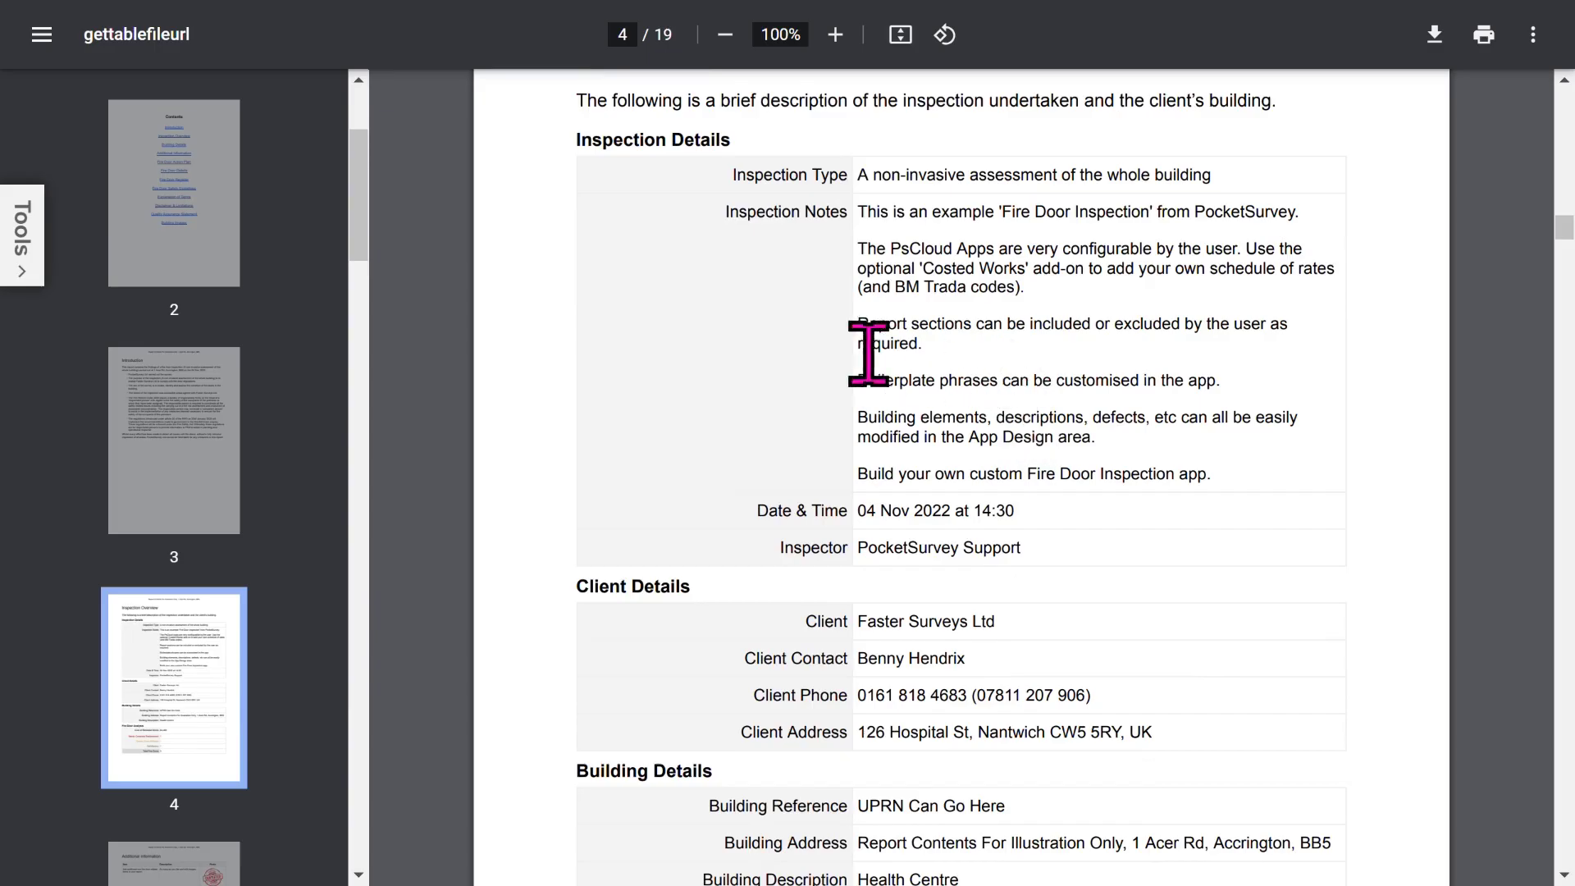
scroll(784, 628, "down", 6)
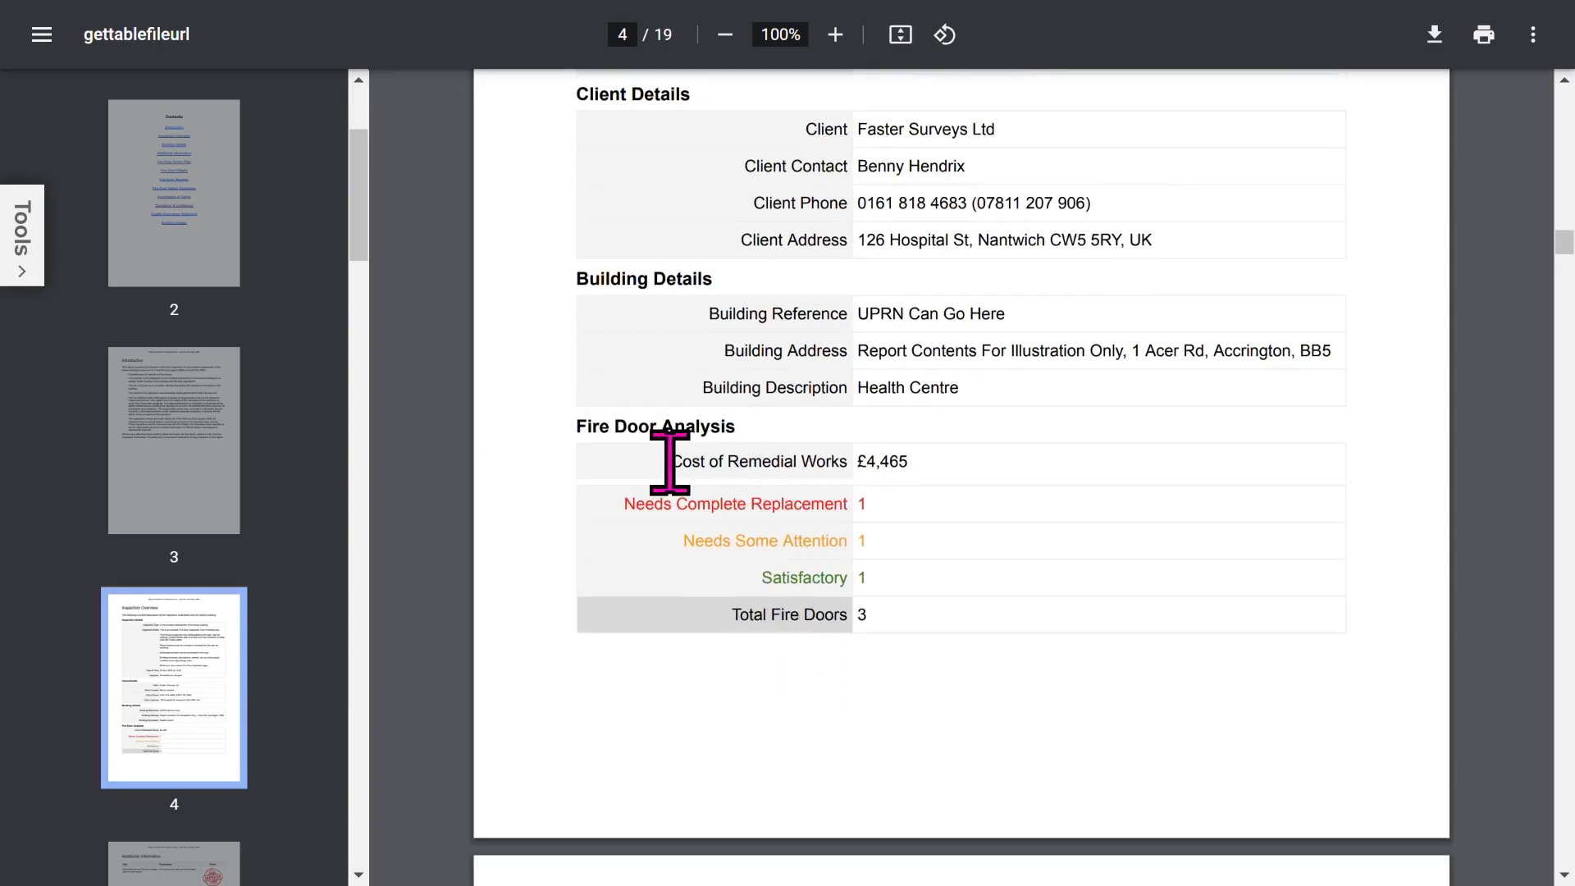
left_click_drag(671, 460, 995, 460)
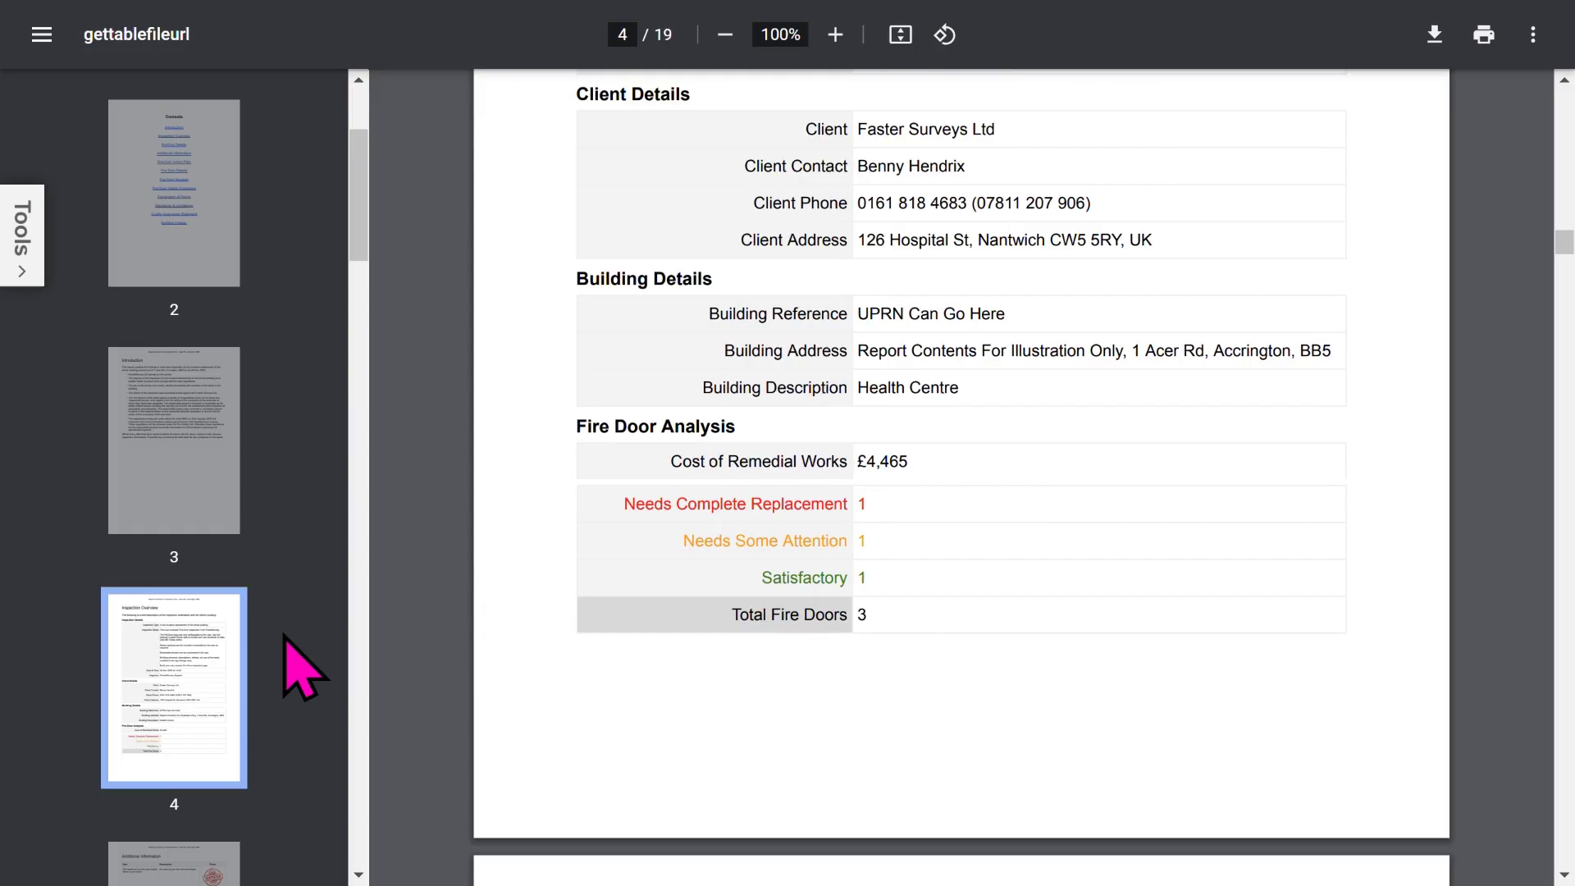
scroll(287, 636, "down", 3)
scroll(288, 636, "down", 2)
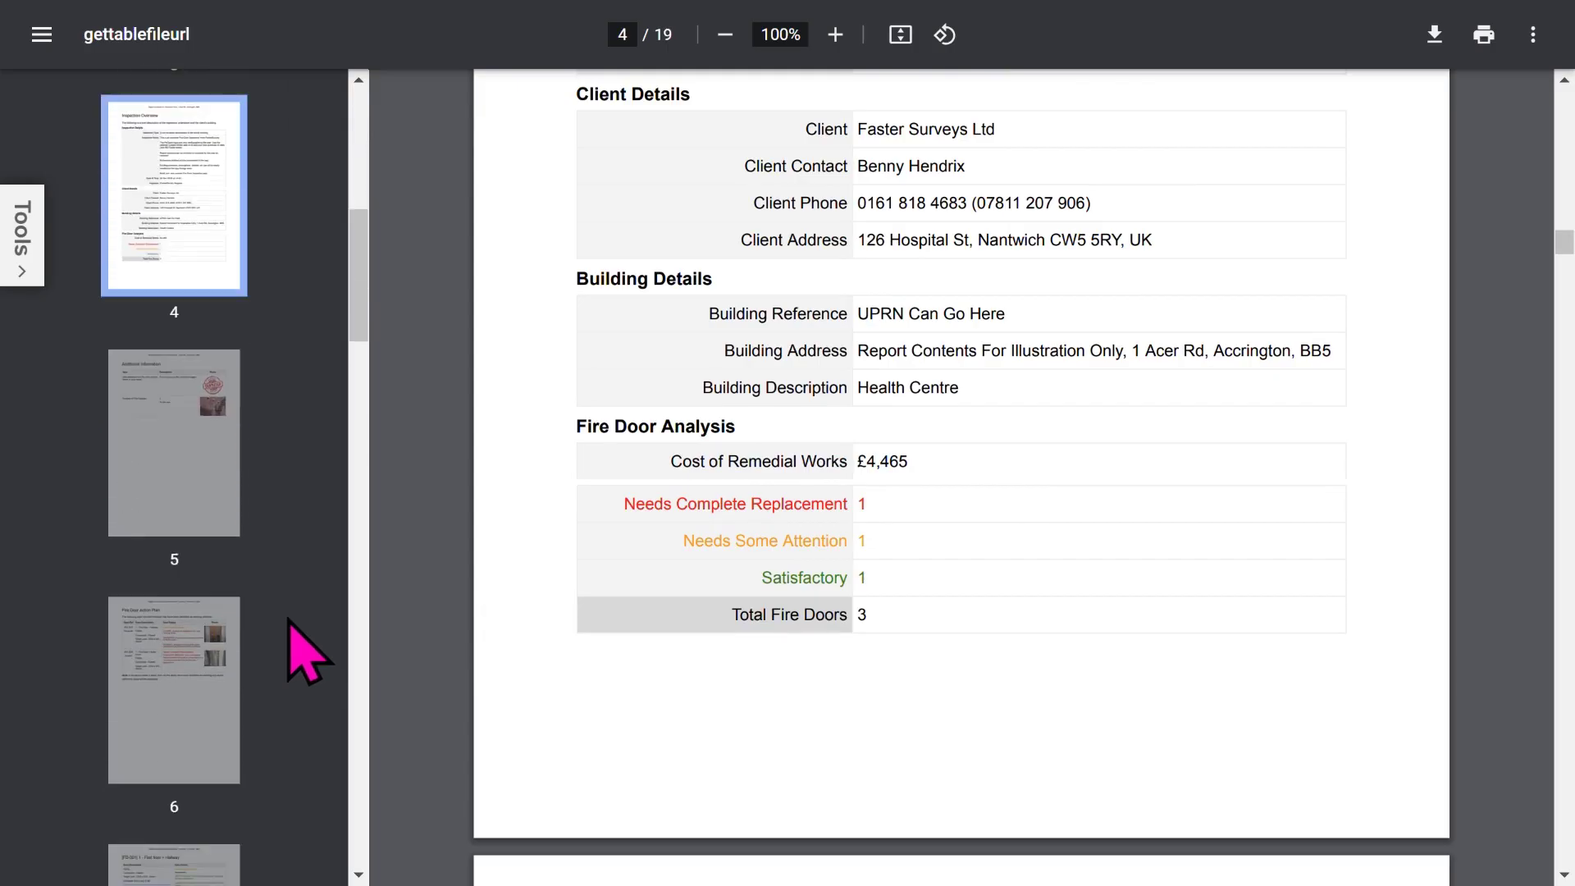
left_click(193, 459)
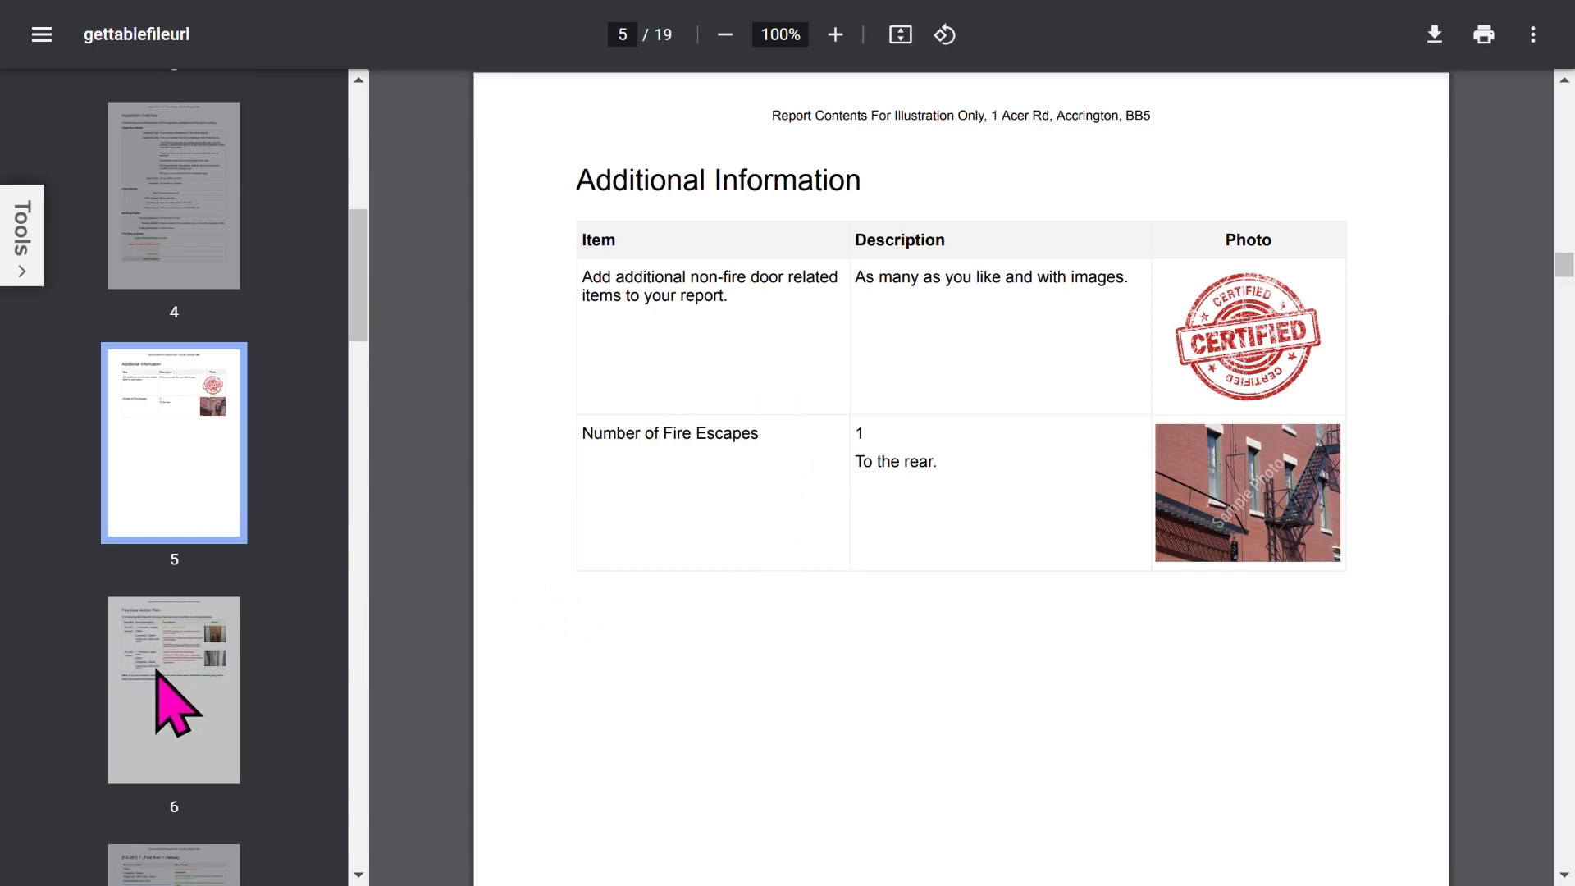
left_click(174, 702)
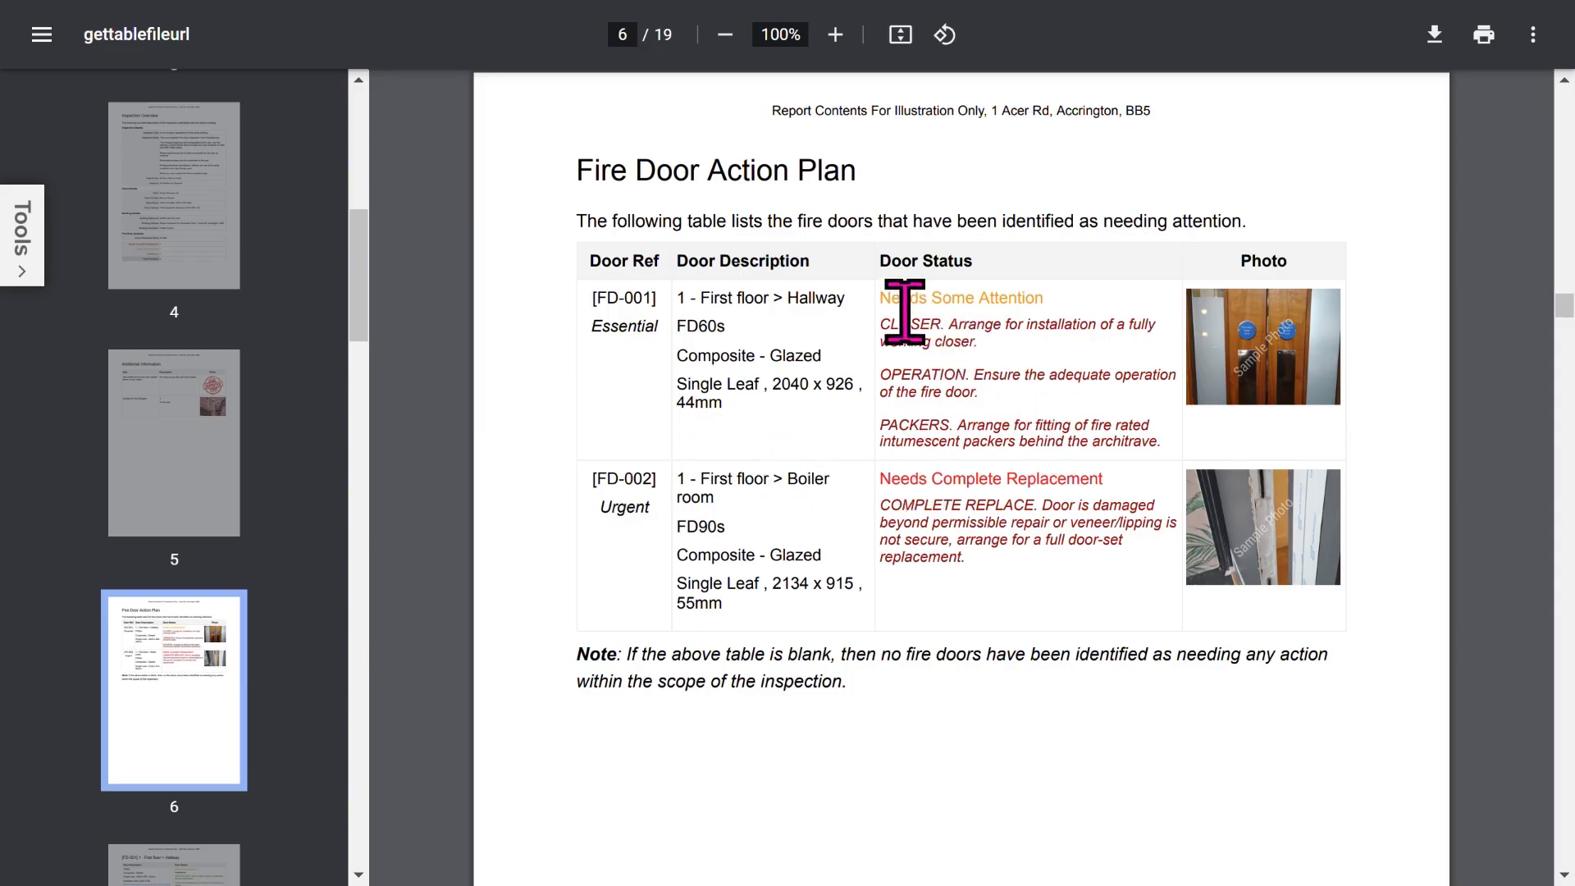
scroll(943, 429, "down", 2)
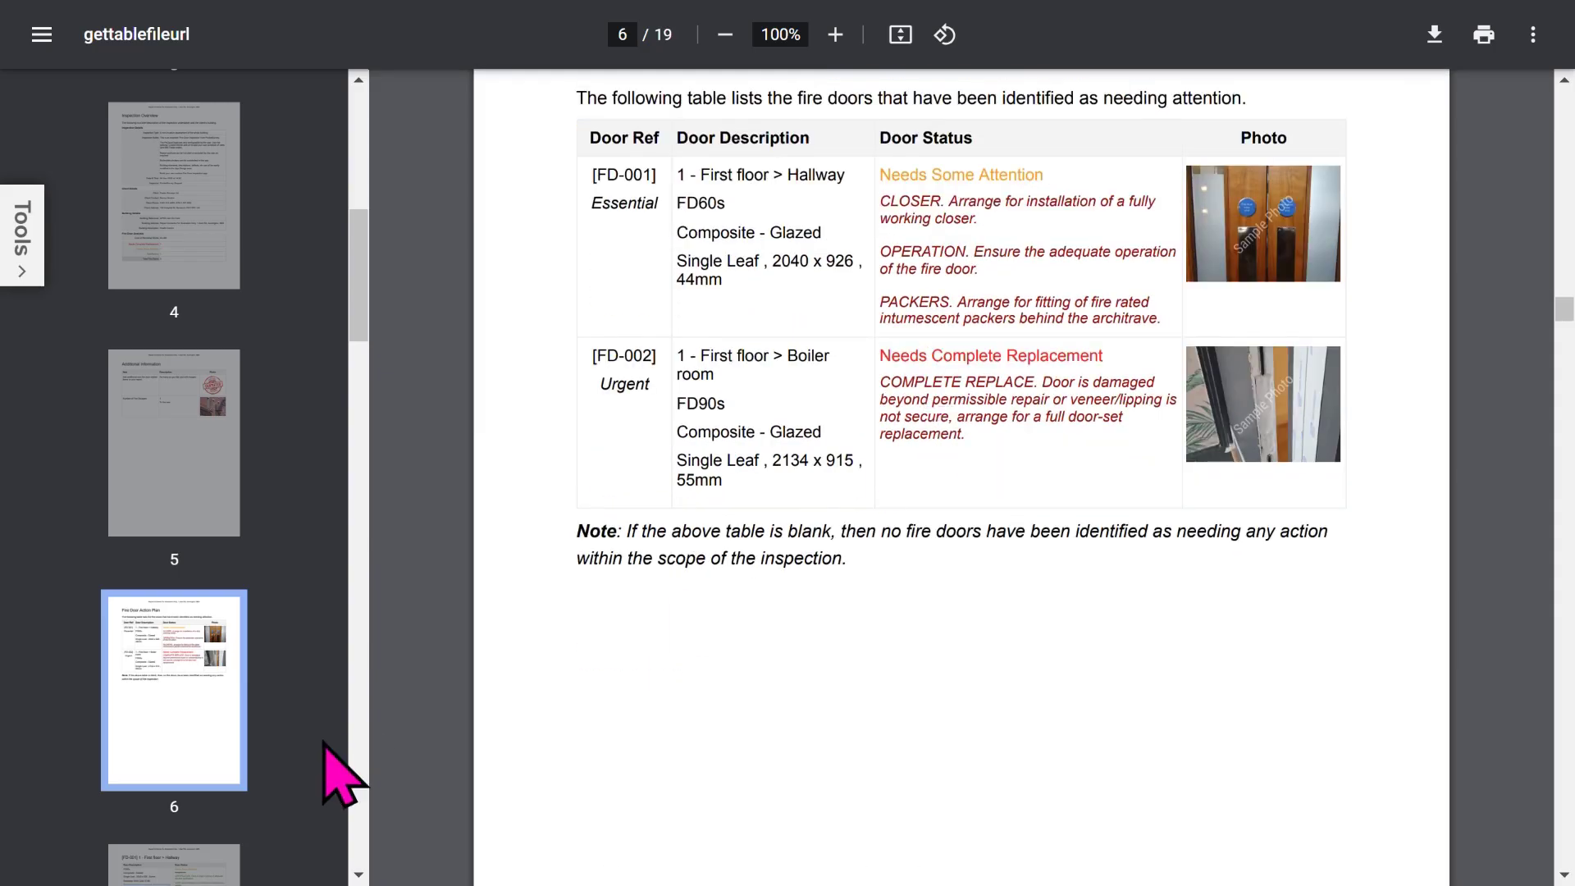
scroll(283, 726, "down", 5)
- Review pages 7 and 8 covering the FD-001 hallway door and its specifications
left_click(201, 497)
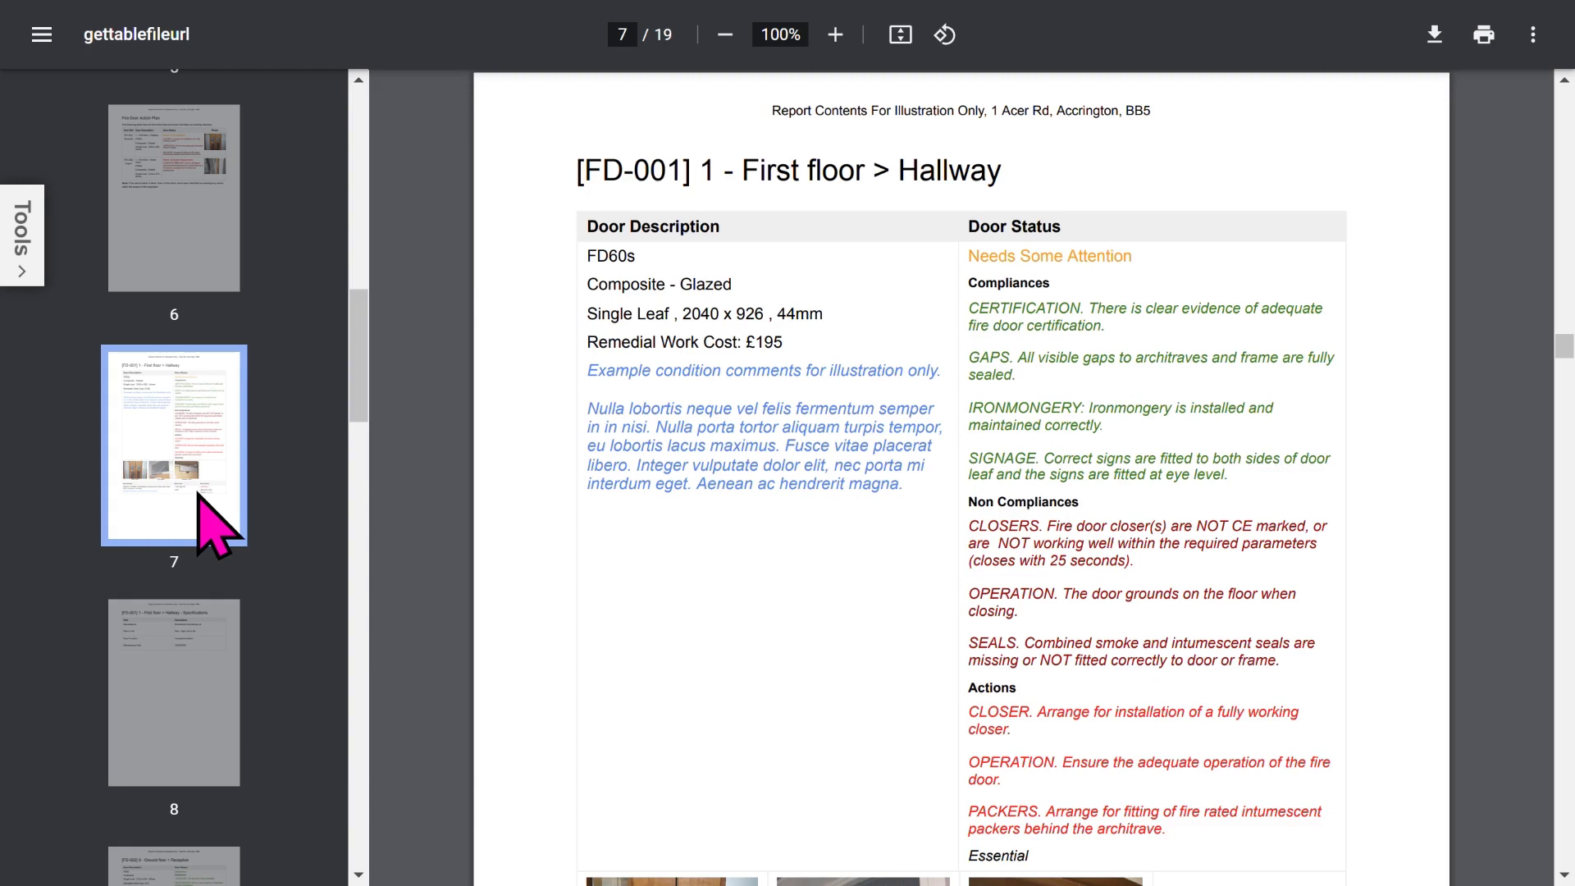
scroll(1075, 397, "down", 2)
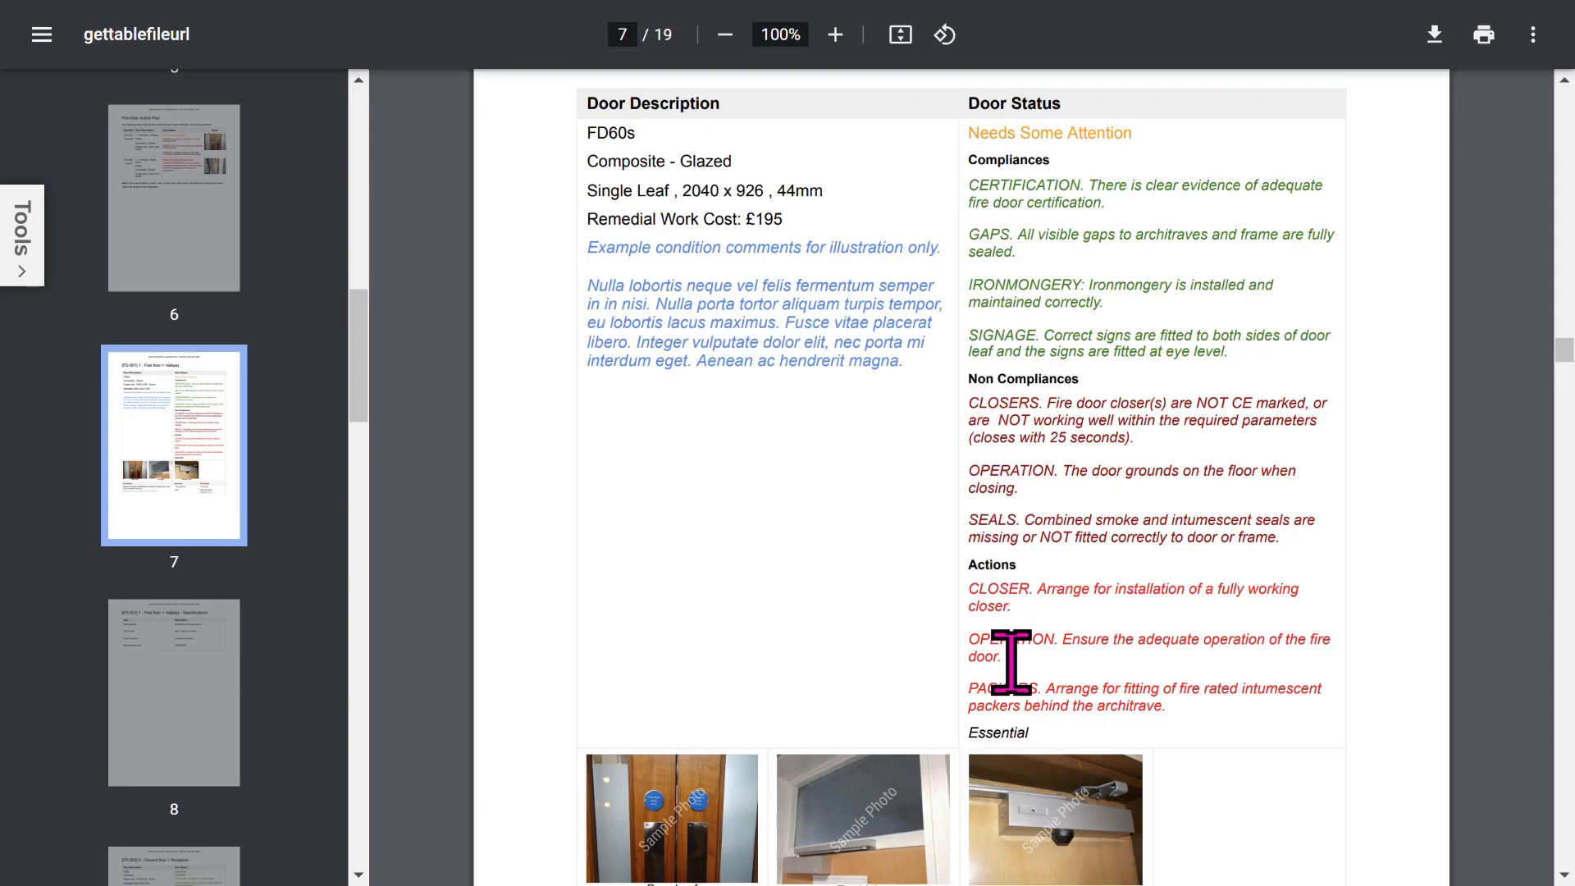
scroll(721, 586, "down", 7)
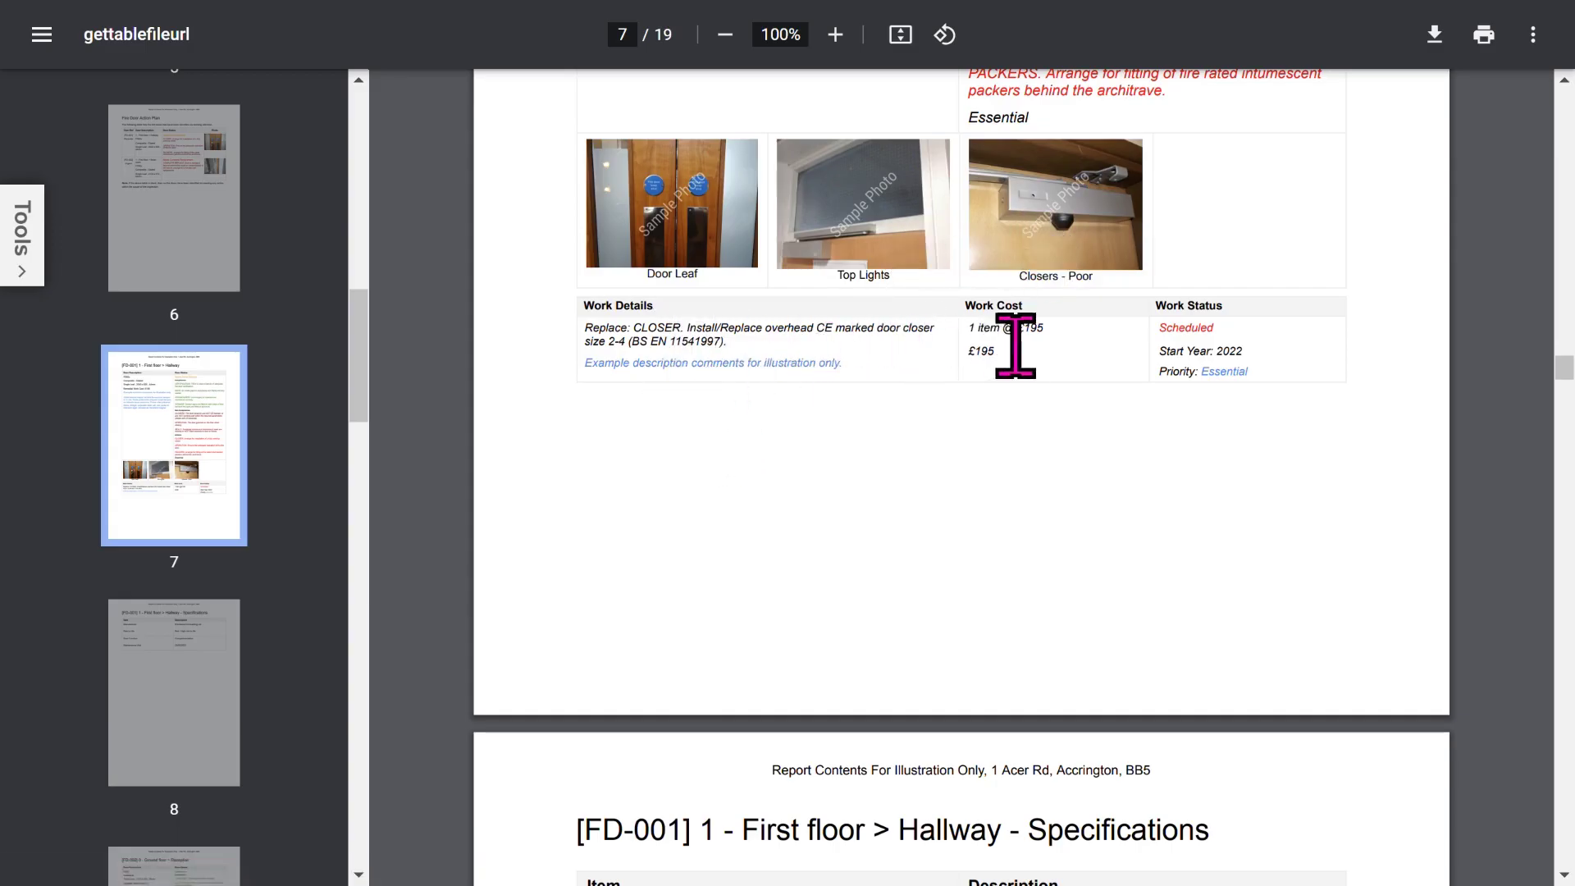
left_click(164, 652)
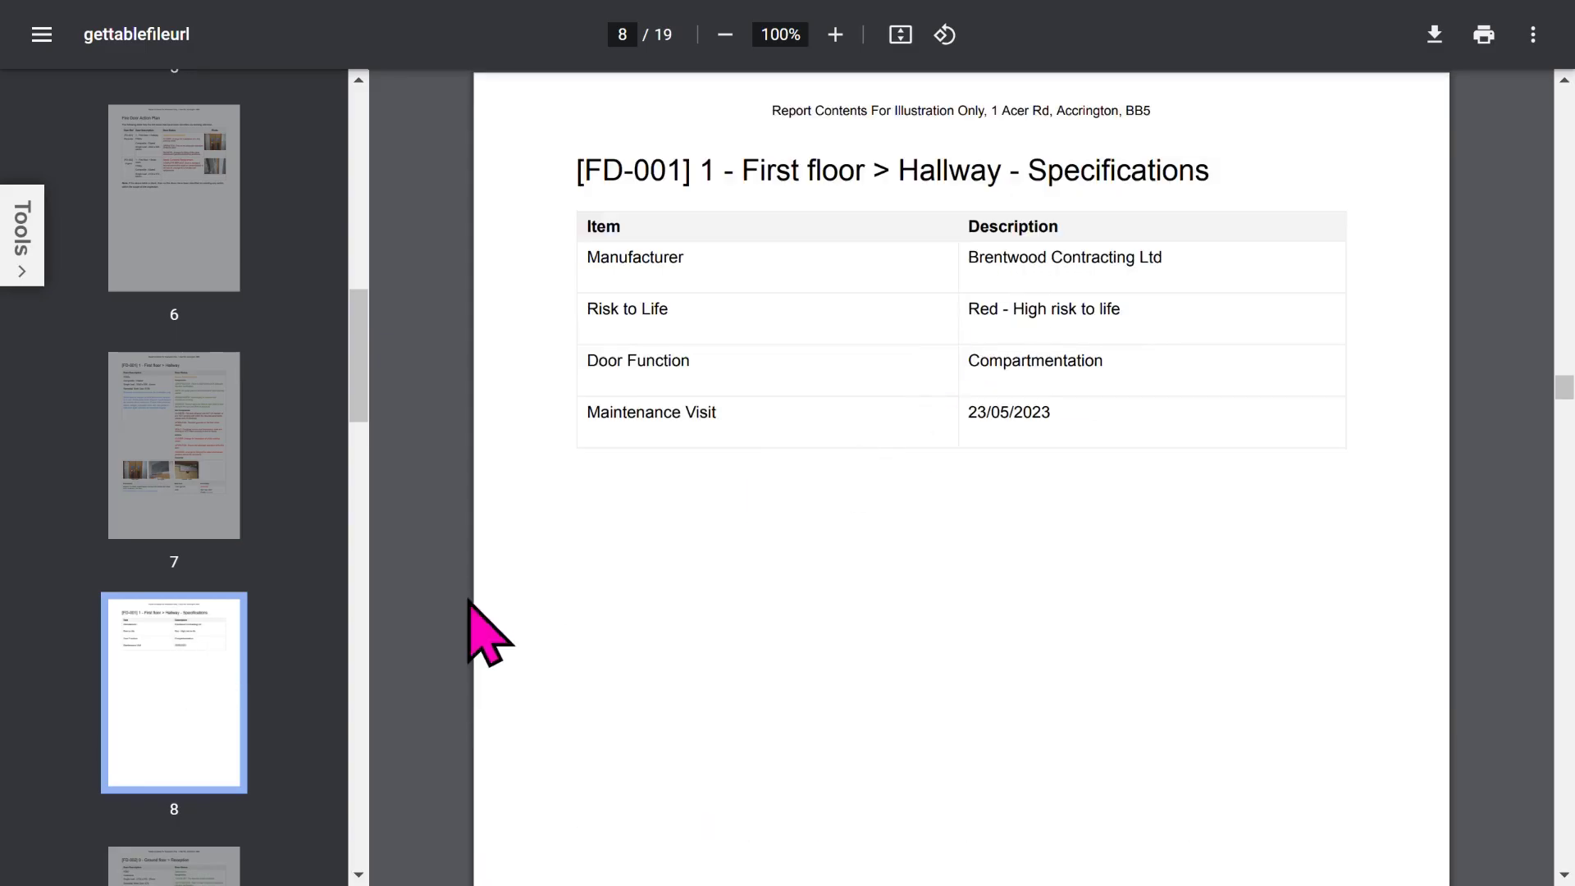
scroll(324, 636, "down", 5)
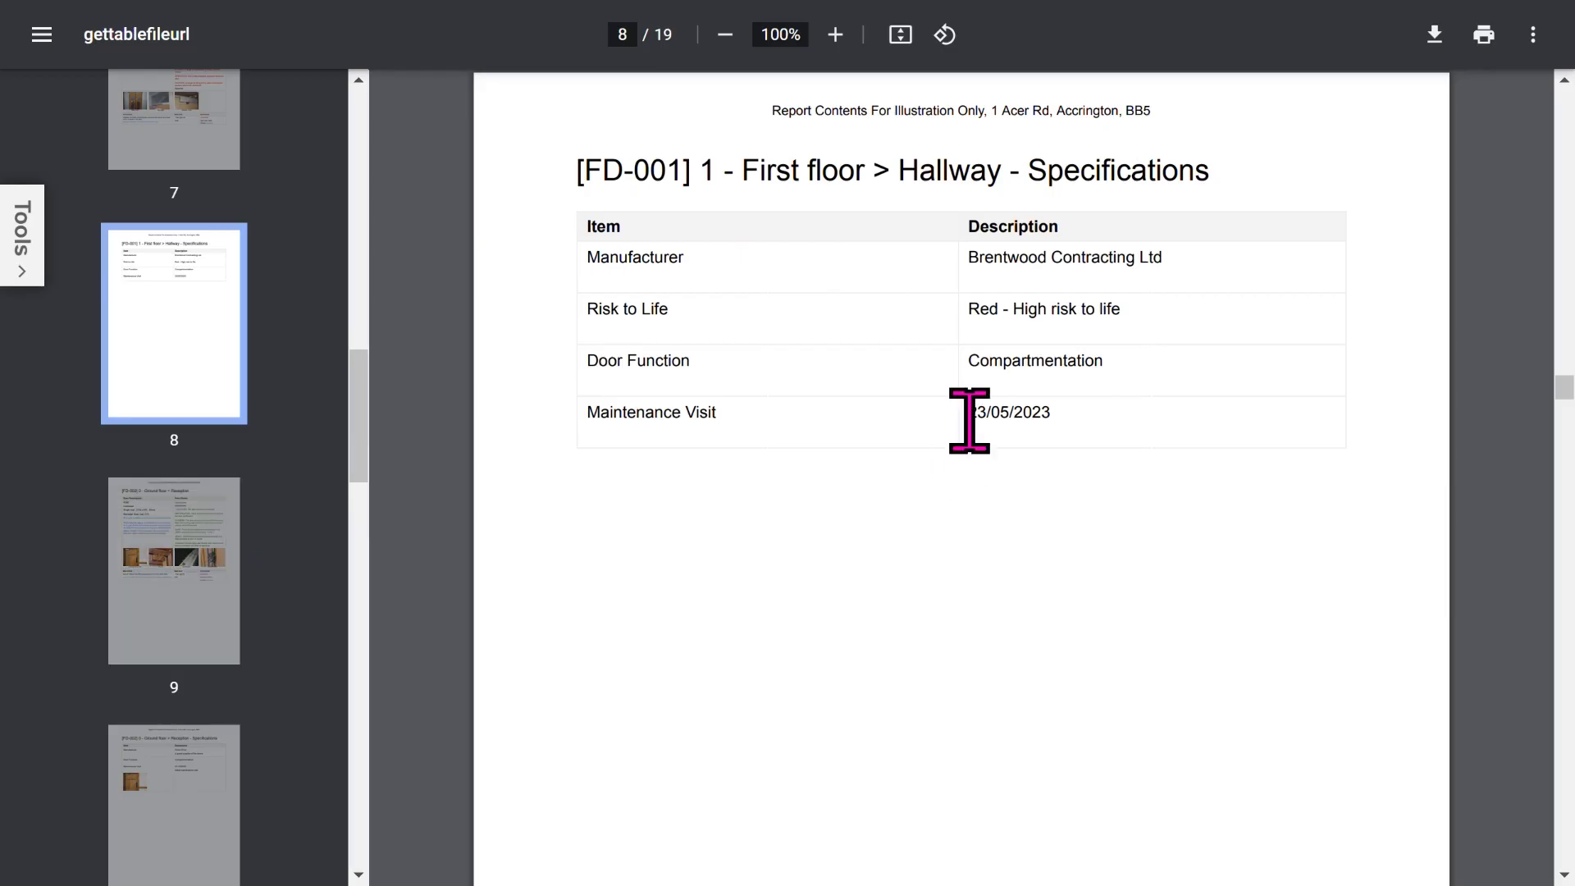
- View page 9's Reception door, then page 11's Boiler room door work details
left_click(231, 584)
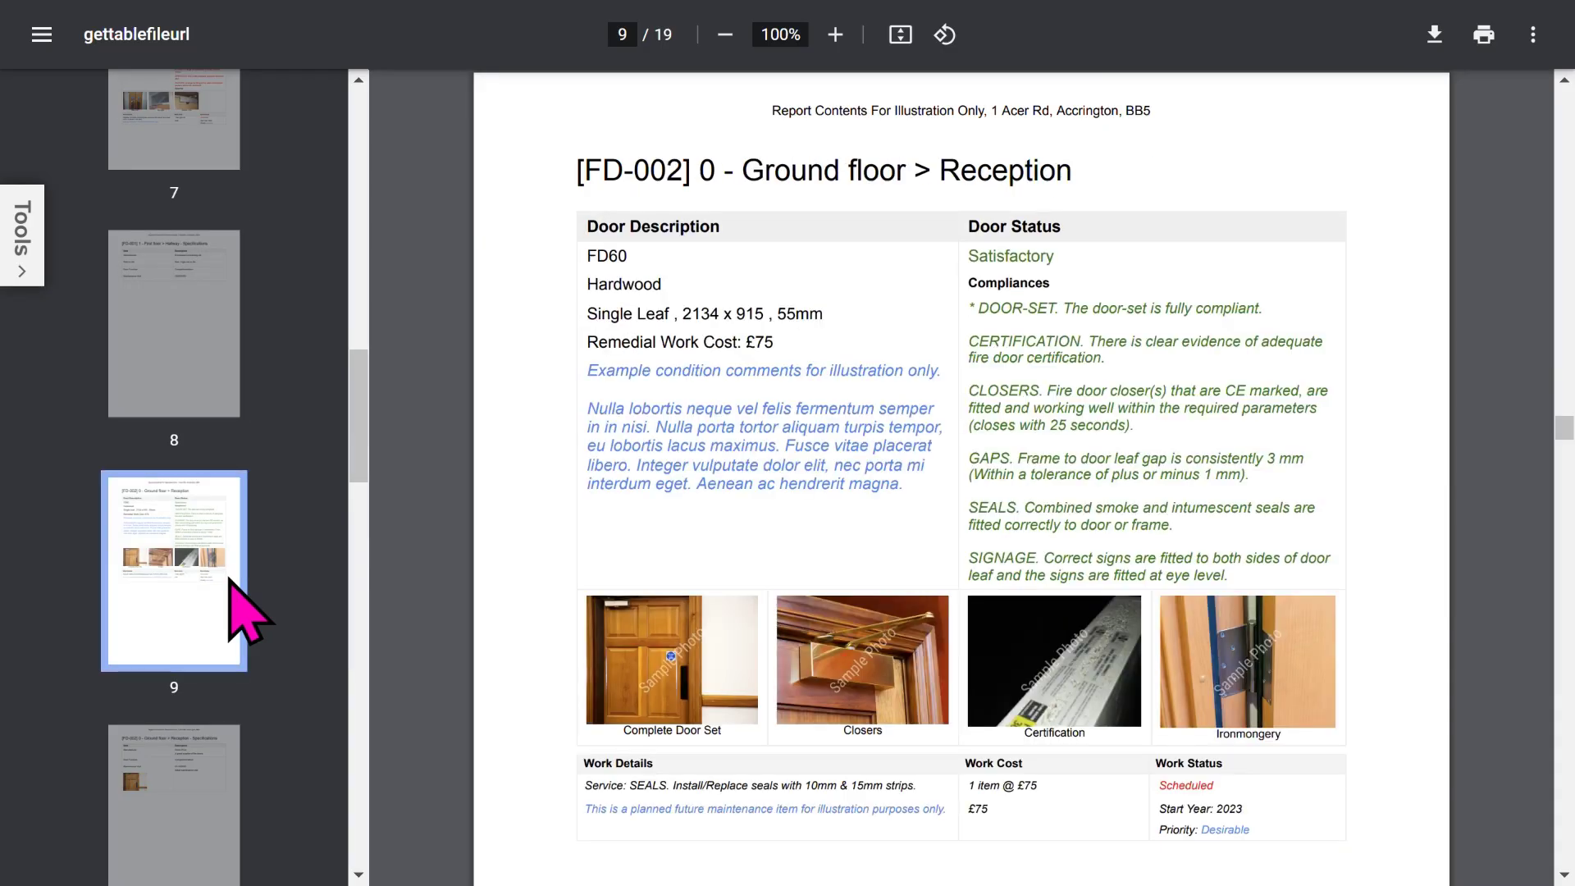
scroll(251, 581, "down", 3)
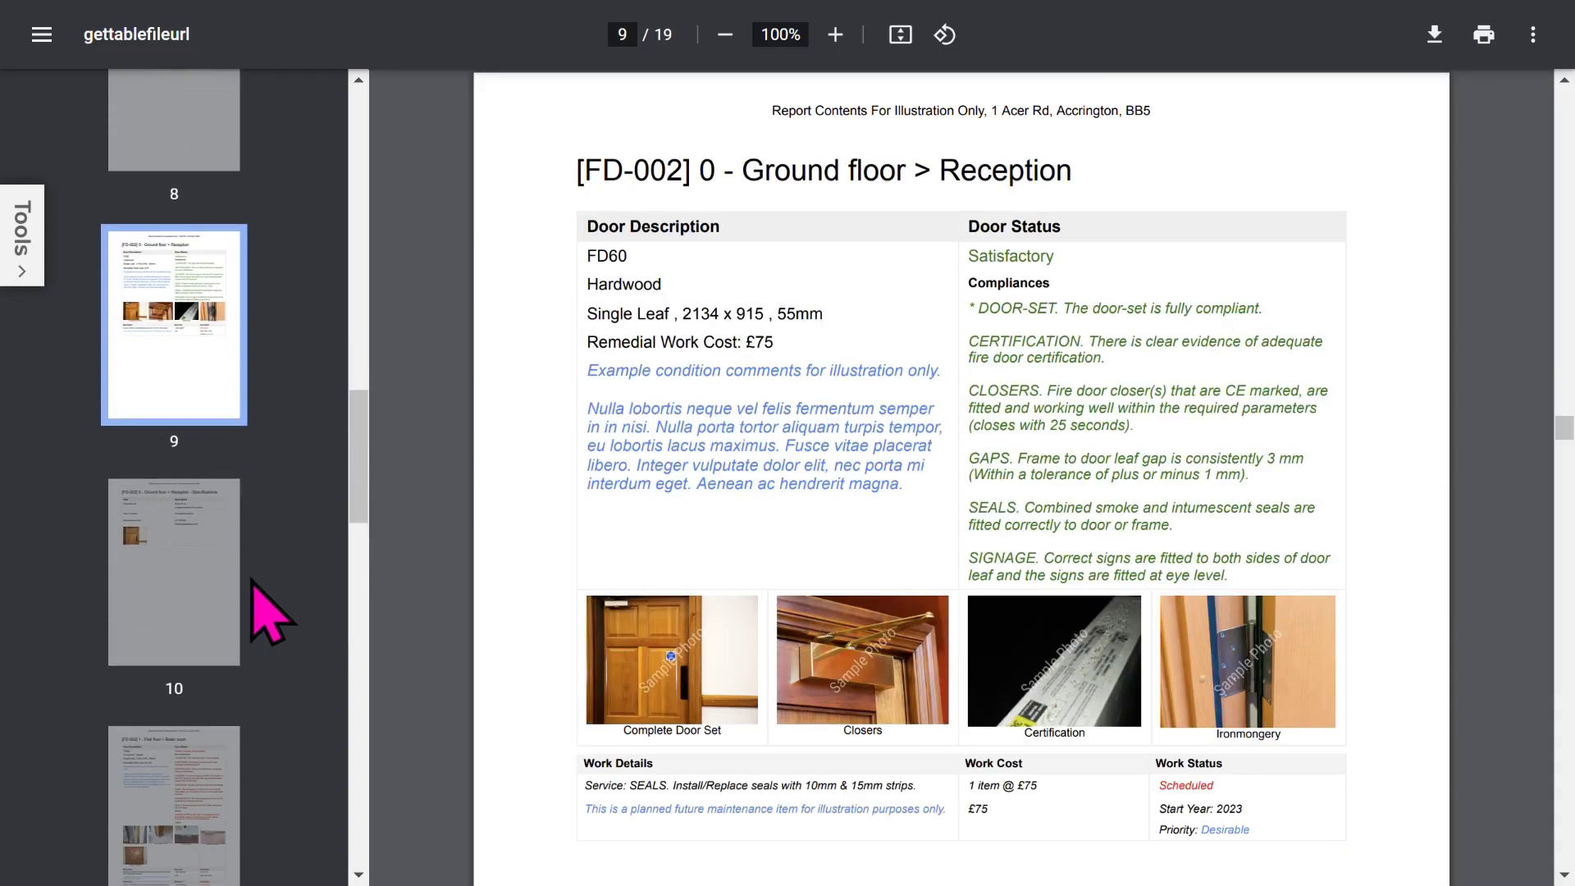
scroll(252, 580, "down", 2)
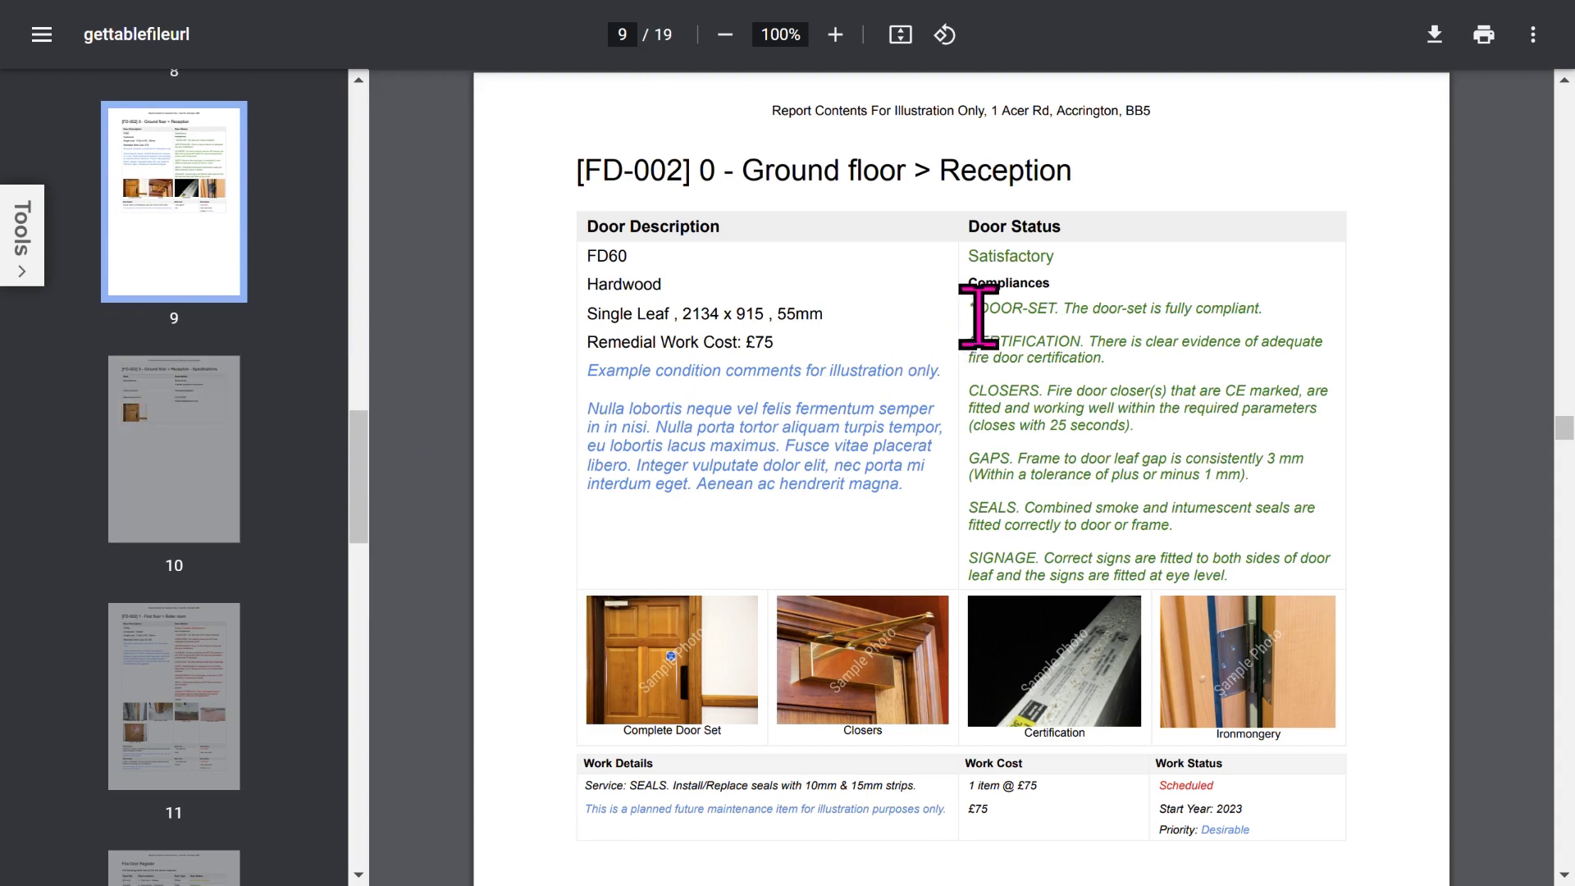
left_click(161, 636)
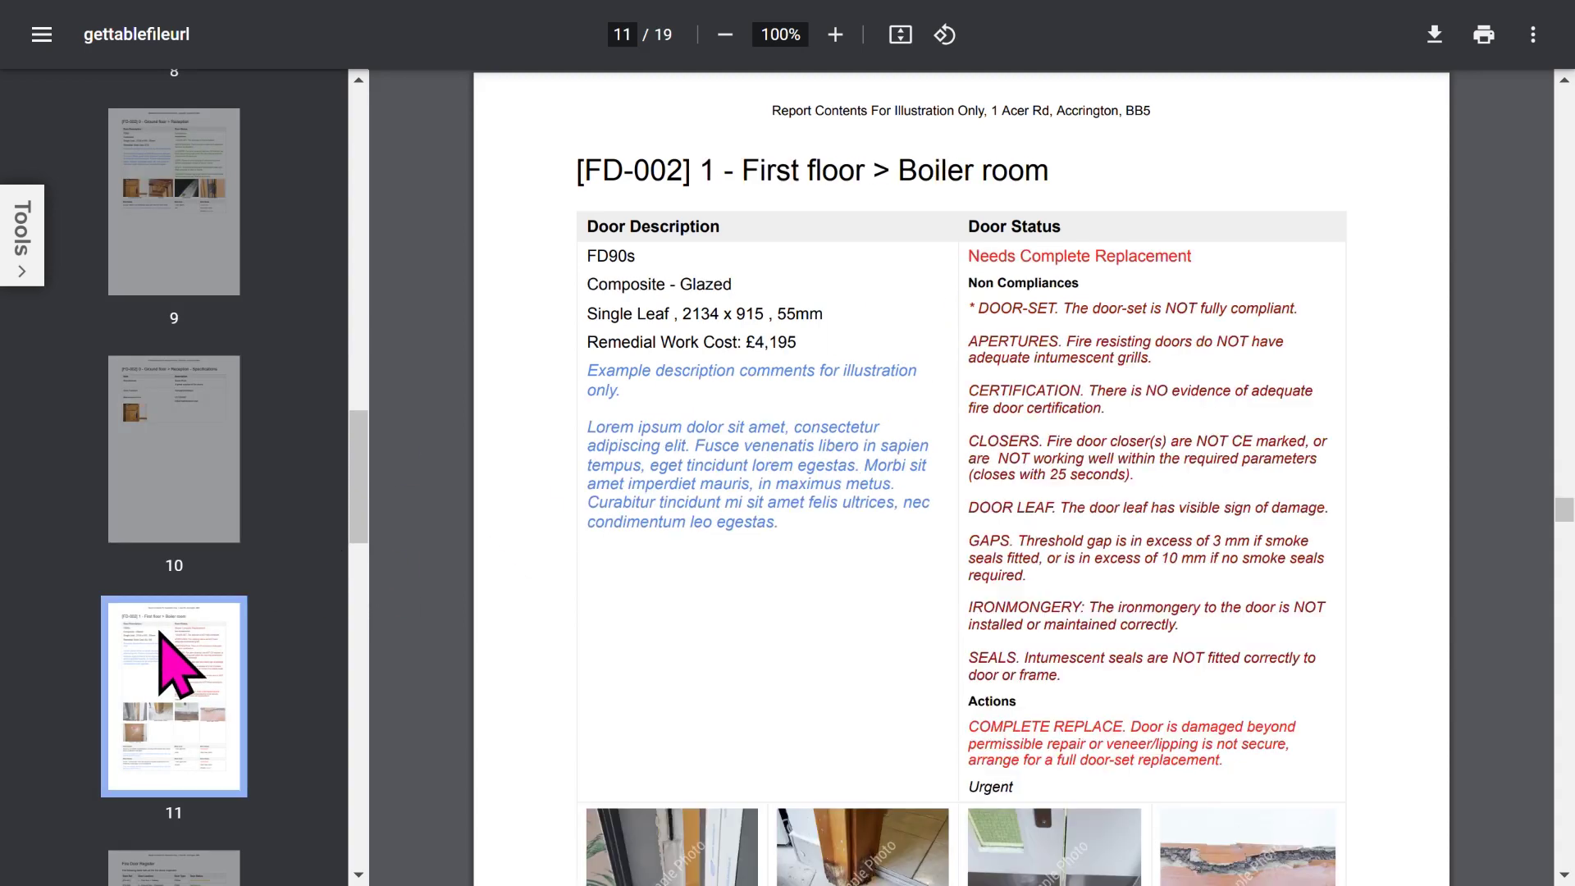
scroll(713, 591, "down", 5)
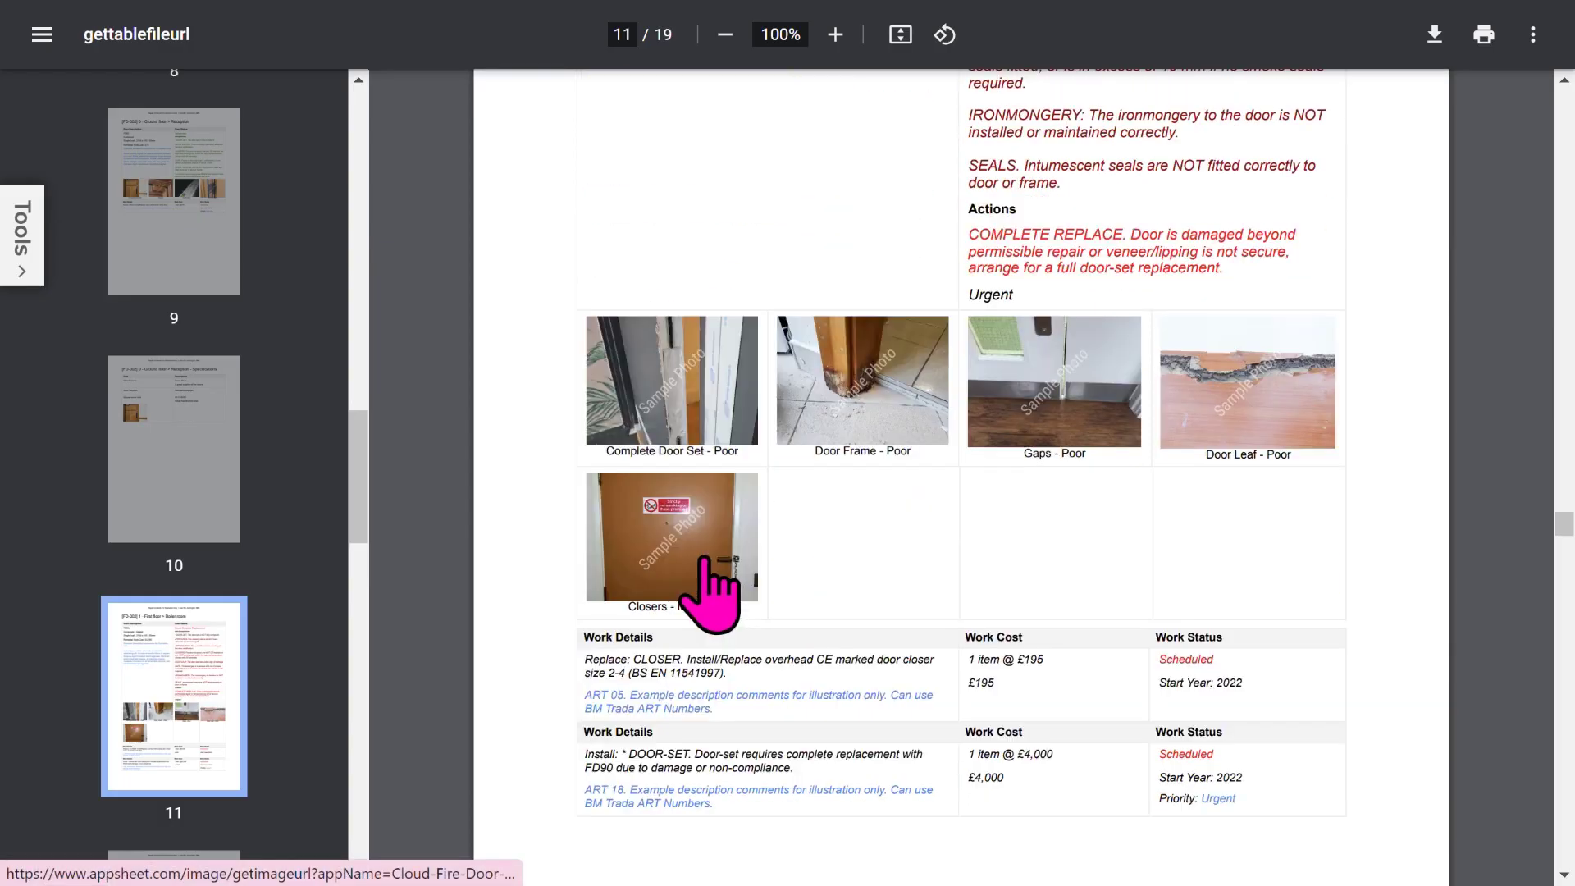
scroll(714, 591, "down", 3)
scroll(229, 722, "down", 3)
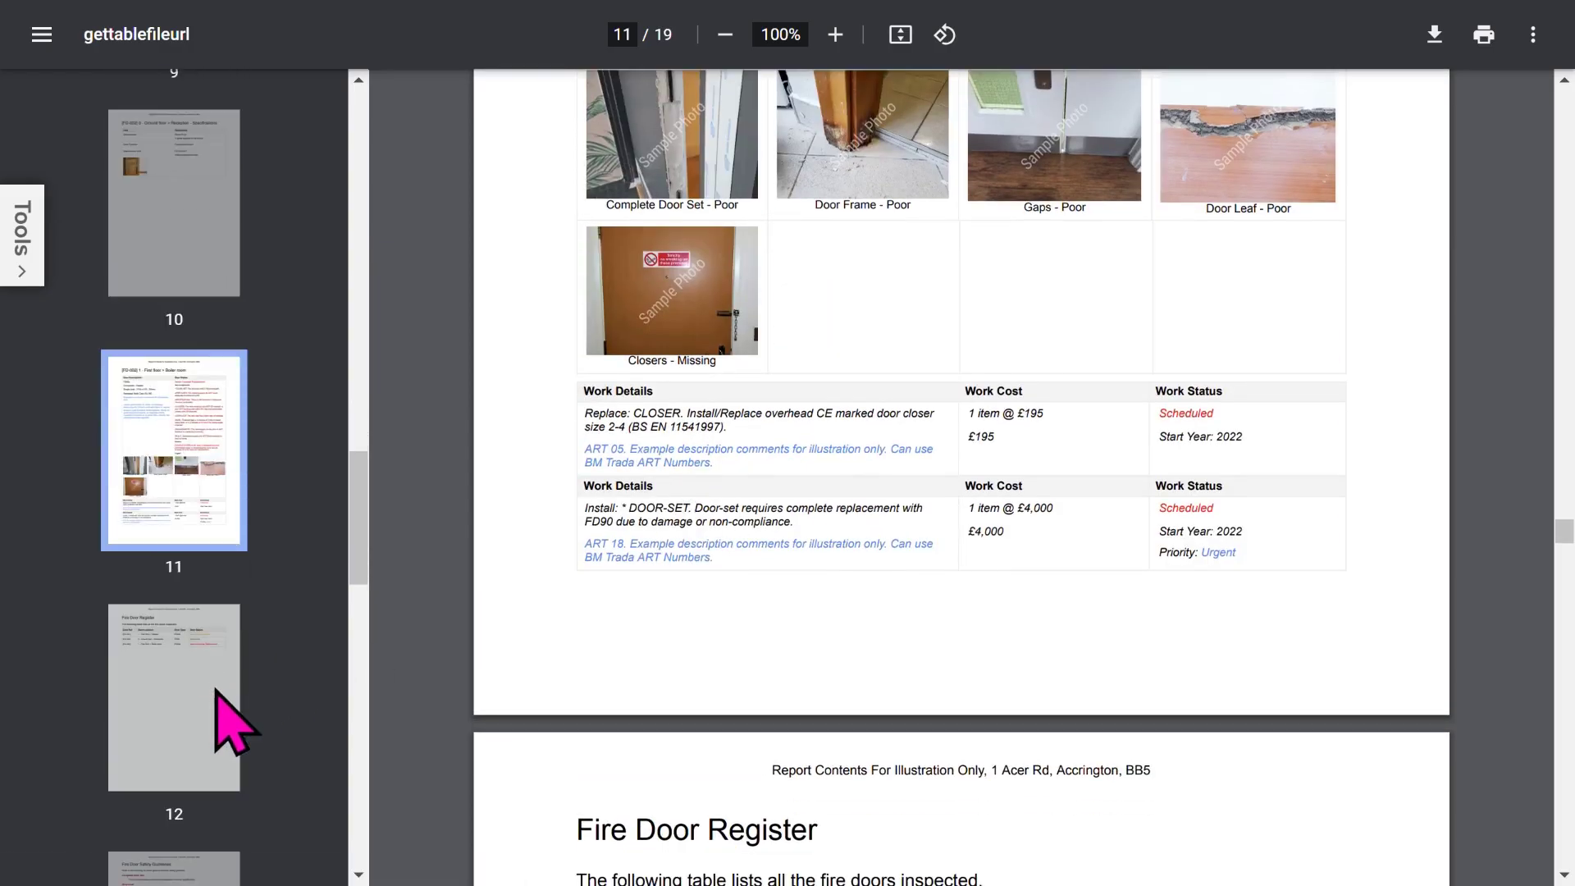
- View pages 12 to 14: the Fire Door Register, page 13 and Explanation of Terms
left_click(175, 674)
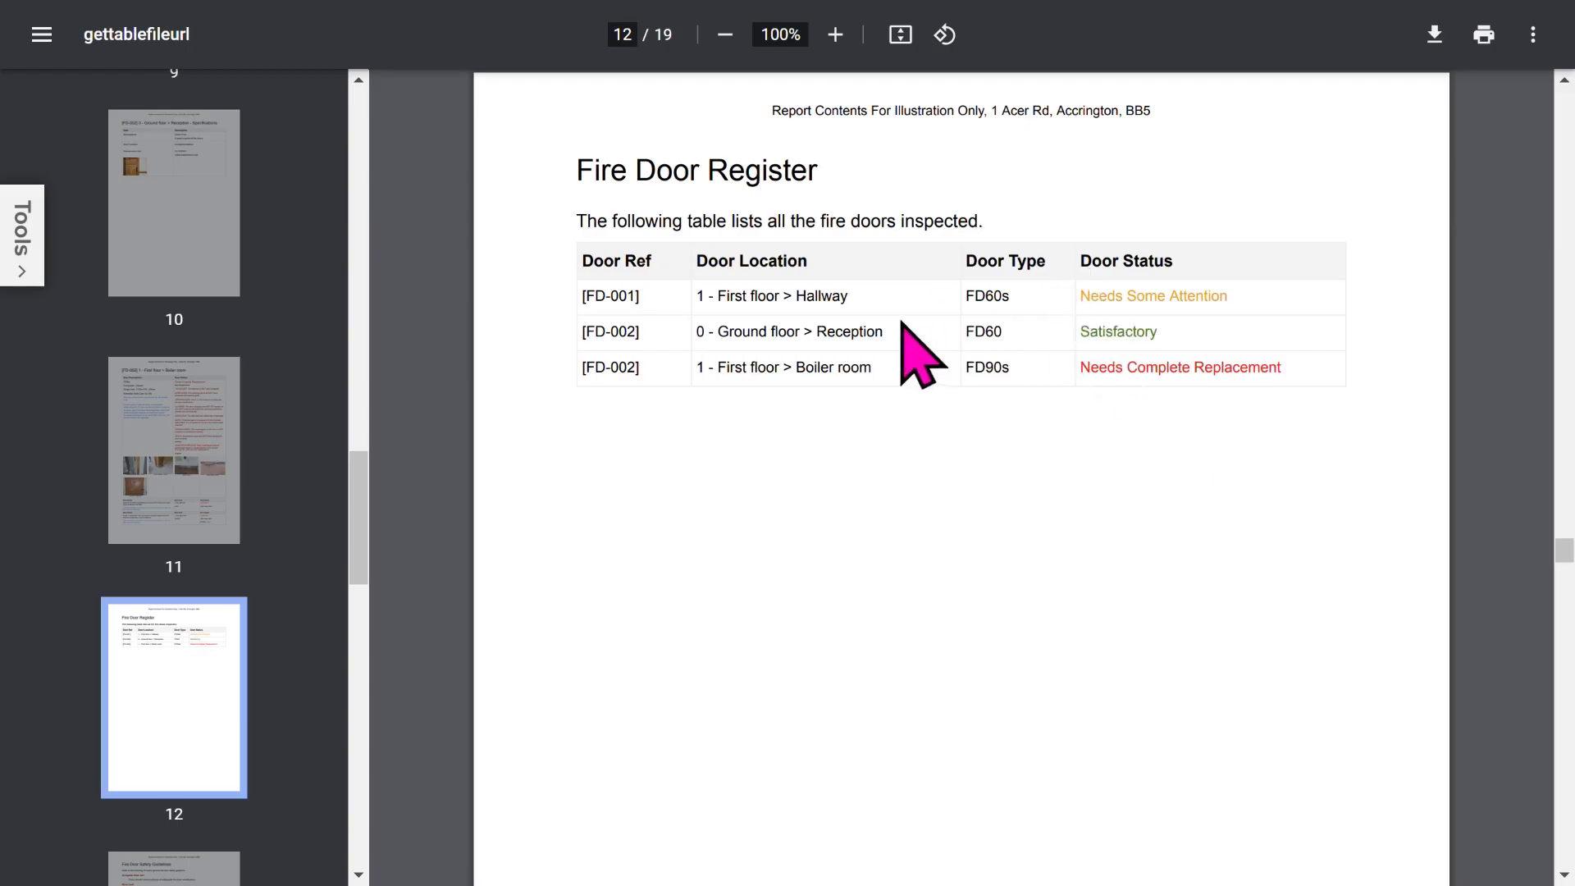
scroll(322, 644, "down", 3)
scroll(324, 653, "down", 3)
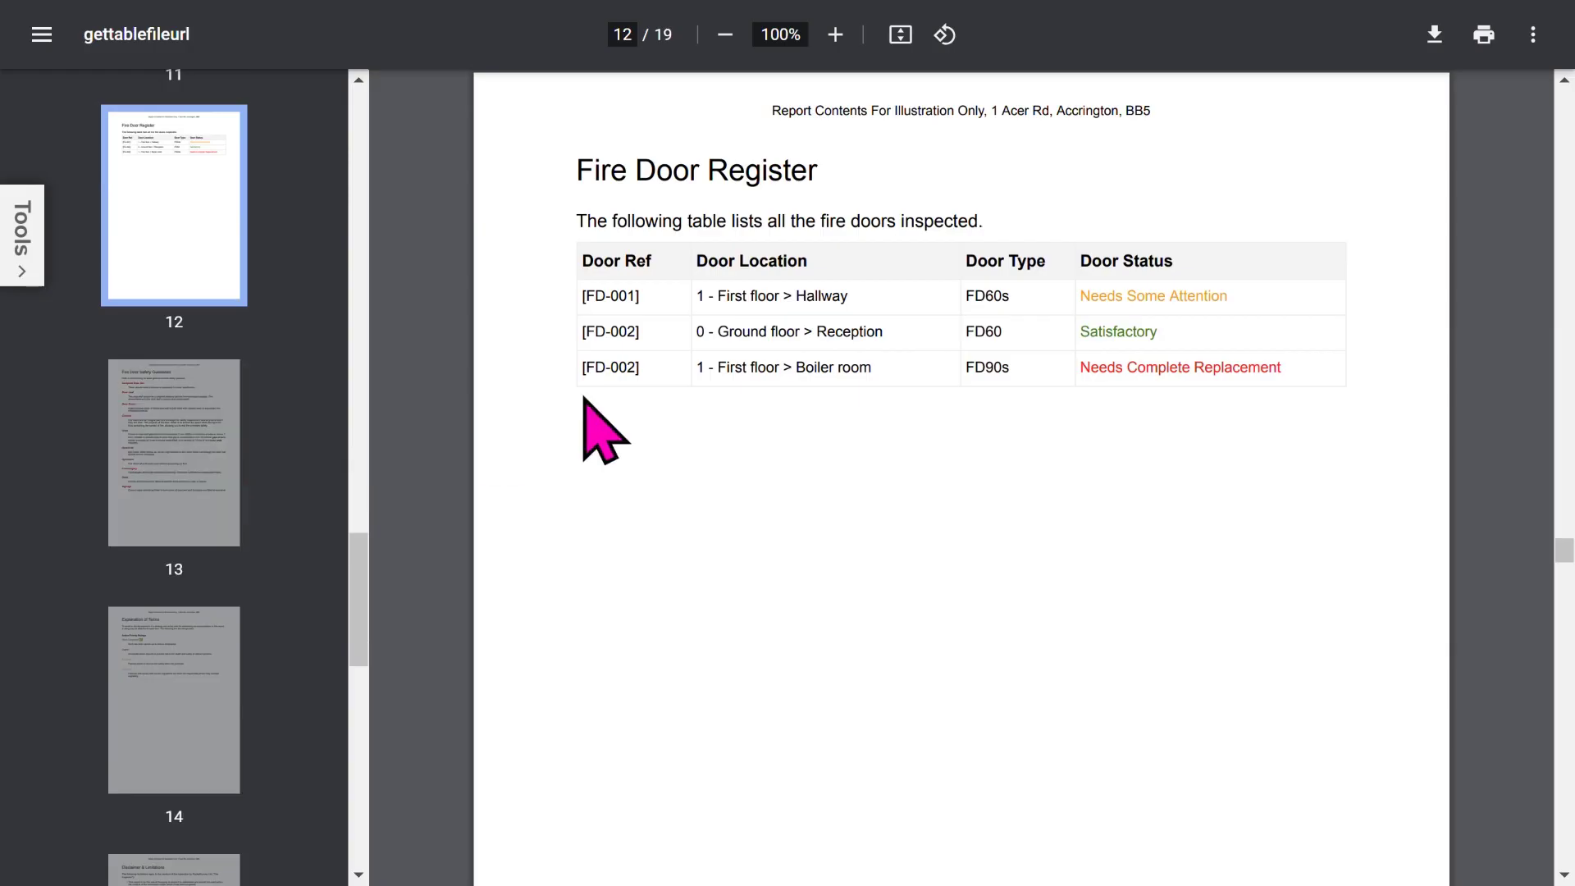
left_click(201, 461)
scroll(845, 507, "down", 6)
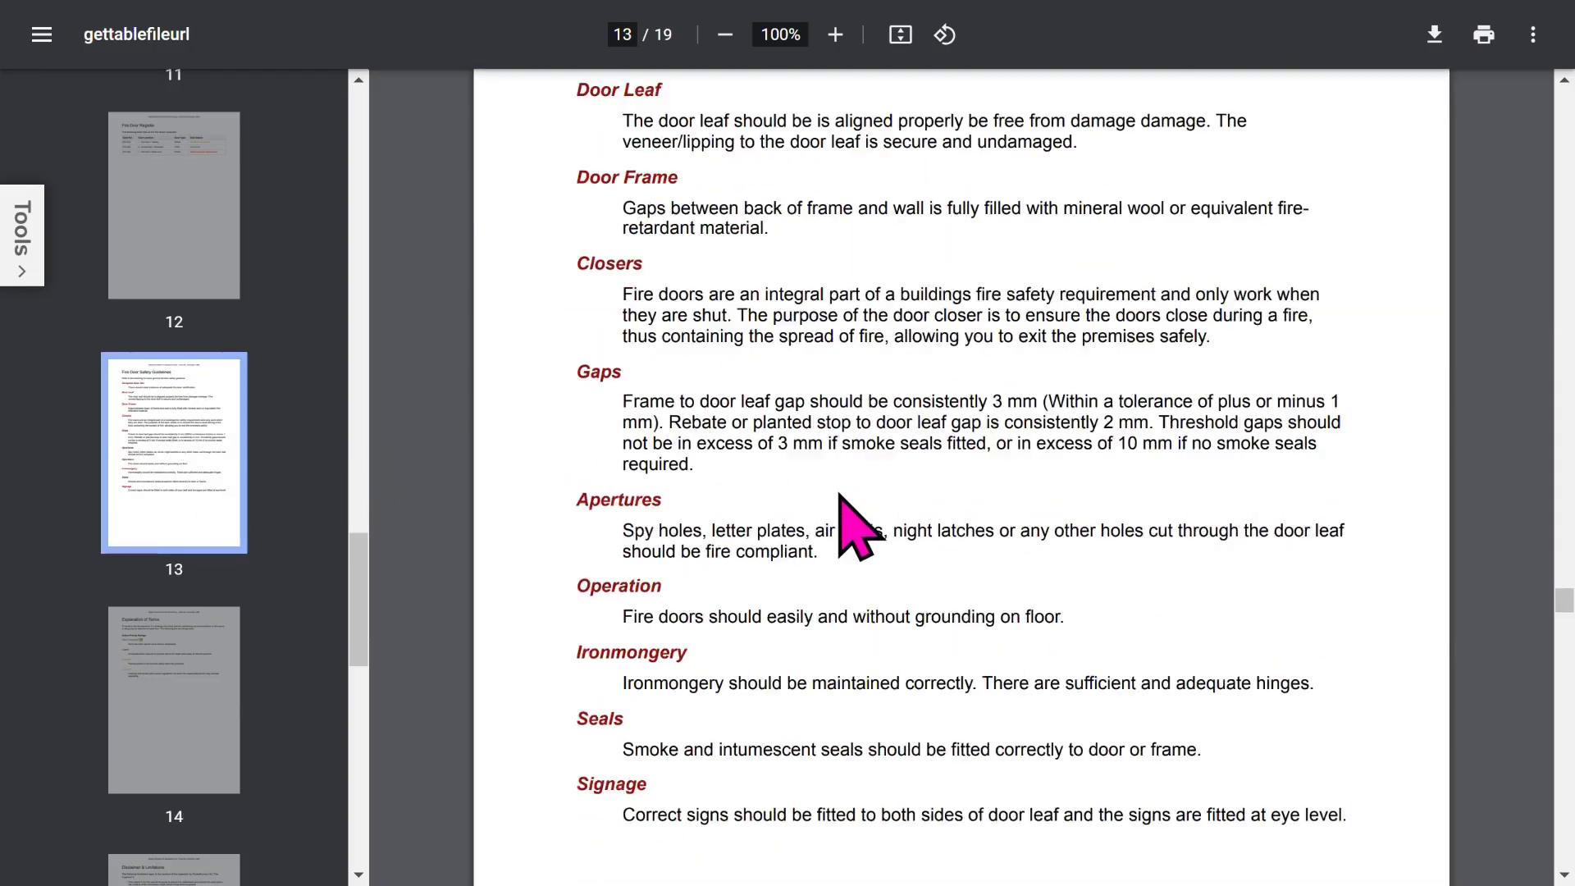
left_click(192, 710)
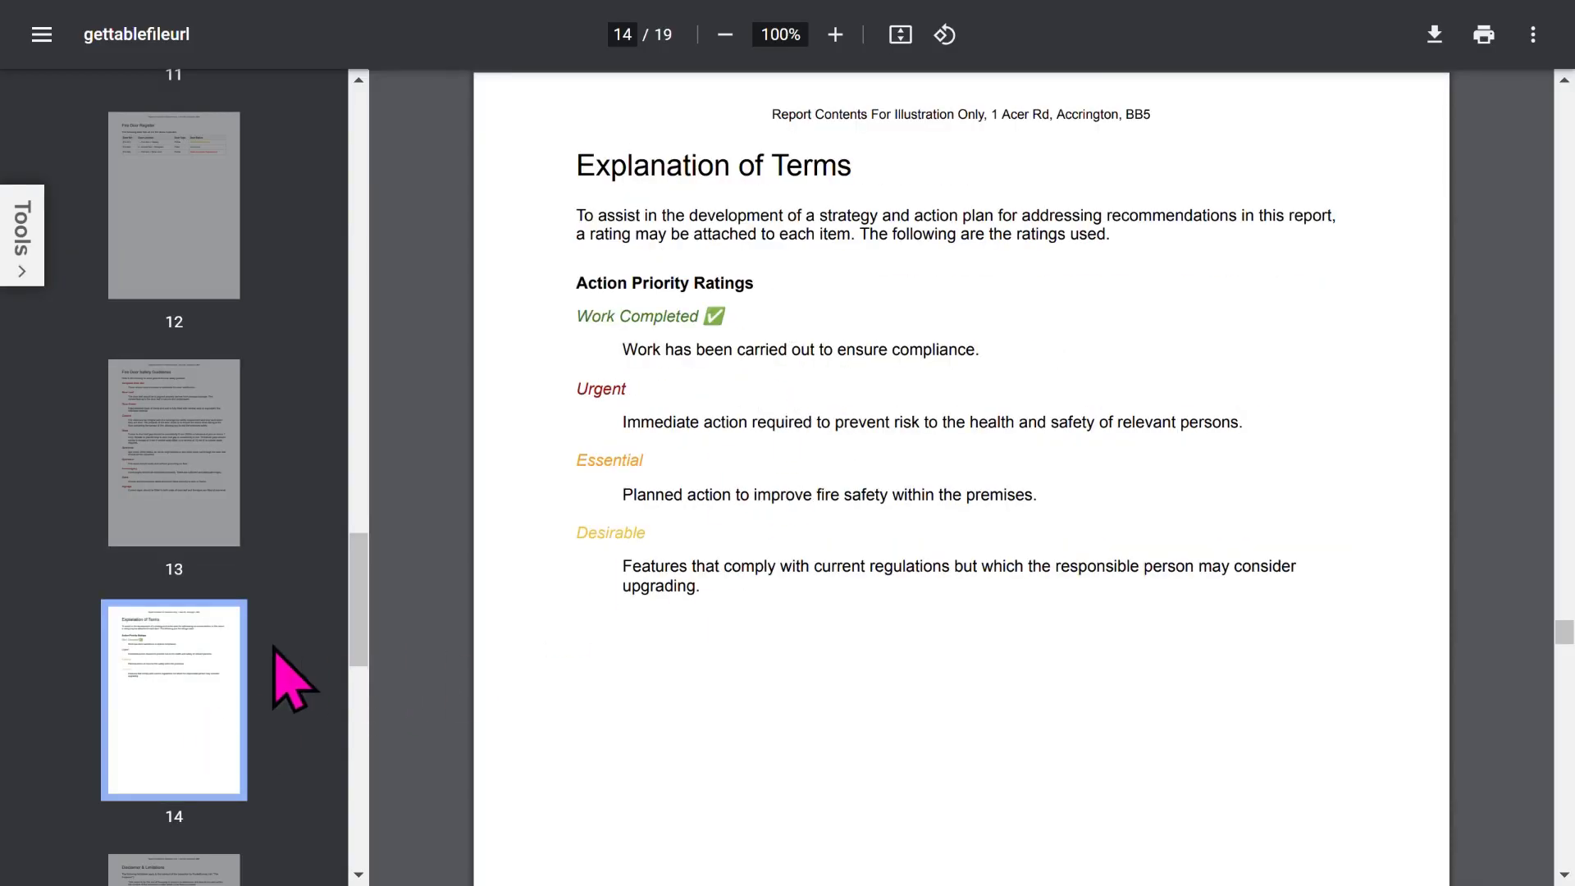
scroll(292, 667, "down", 5)
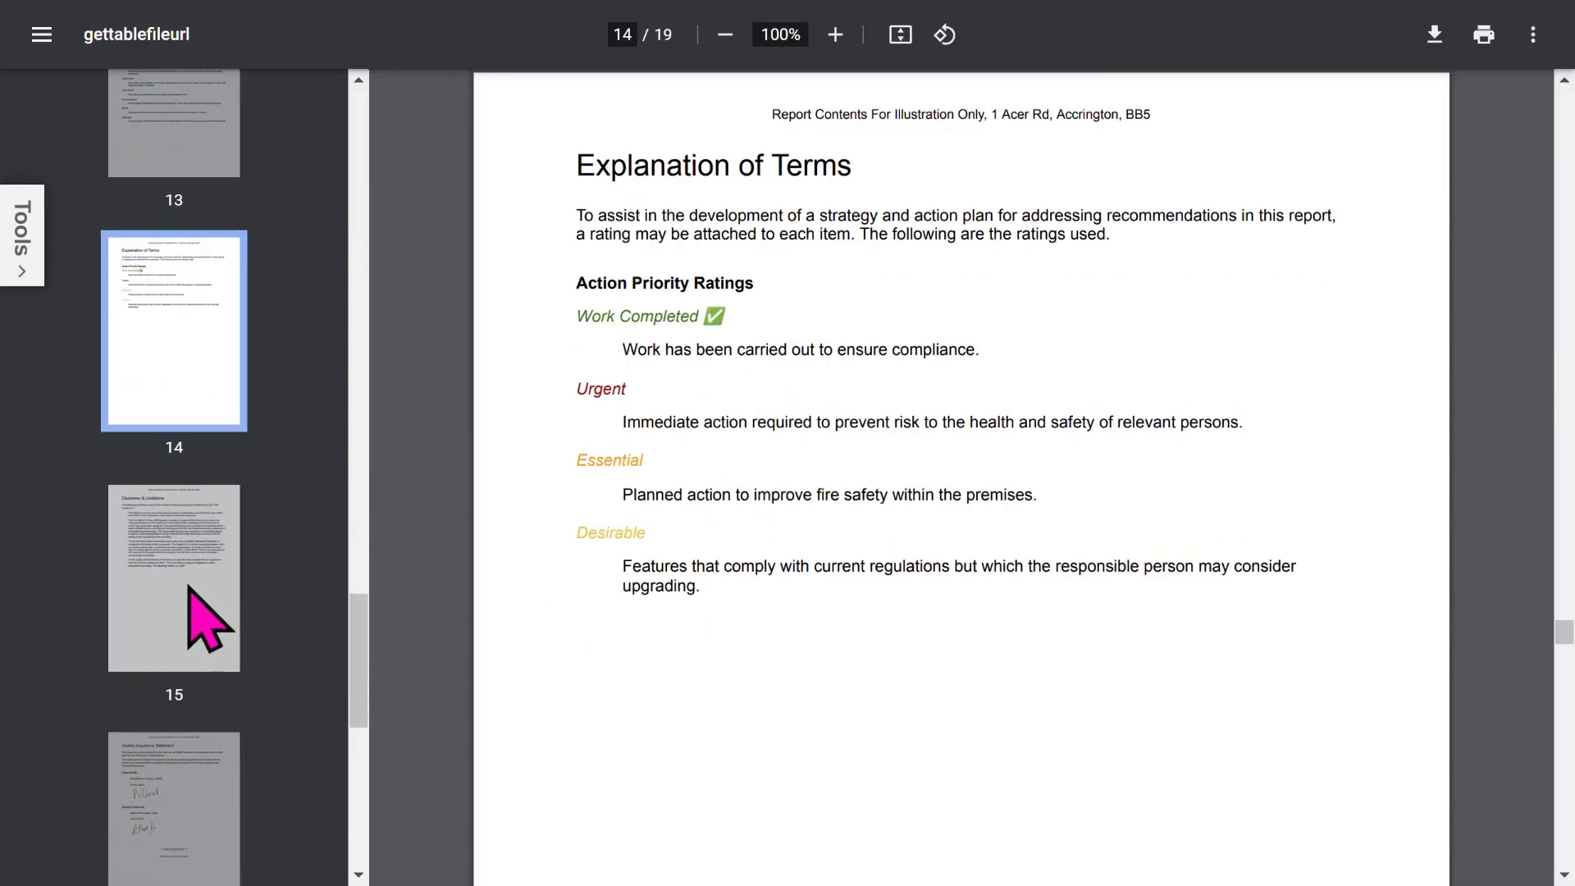
- Read pages 15 to 19, from Disclaimer to the final image, then return to Buildings
left_click(209, 620)
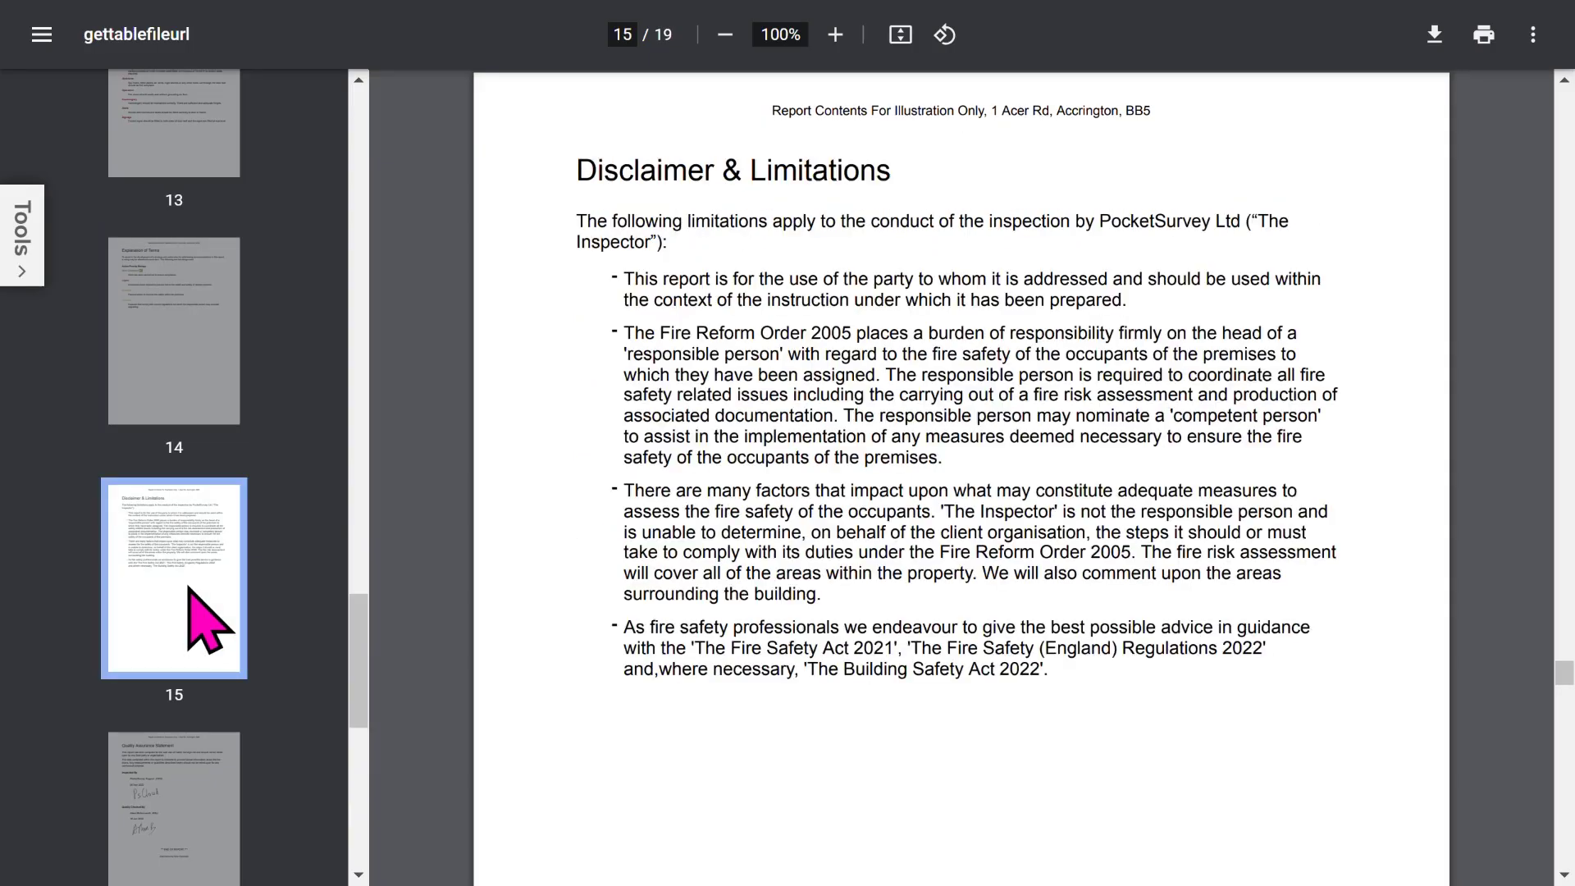
scroll(813, 567, "down", 3)
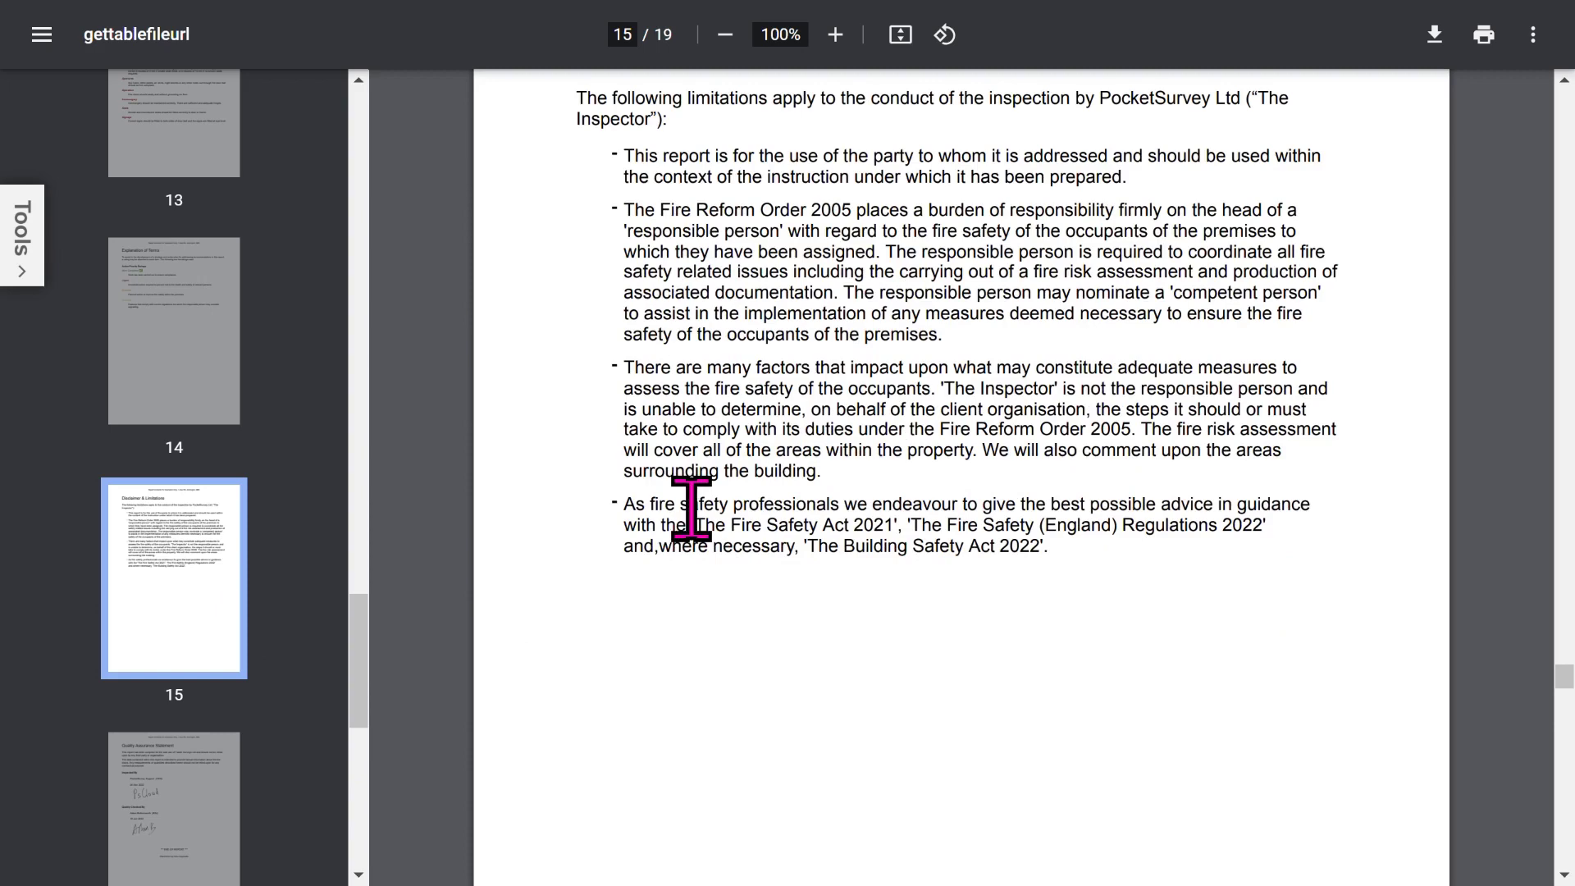
scroll(287, 771, "down", 2)
scroll(270, 739, "down", 2)
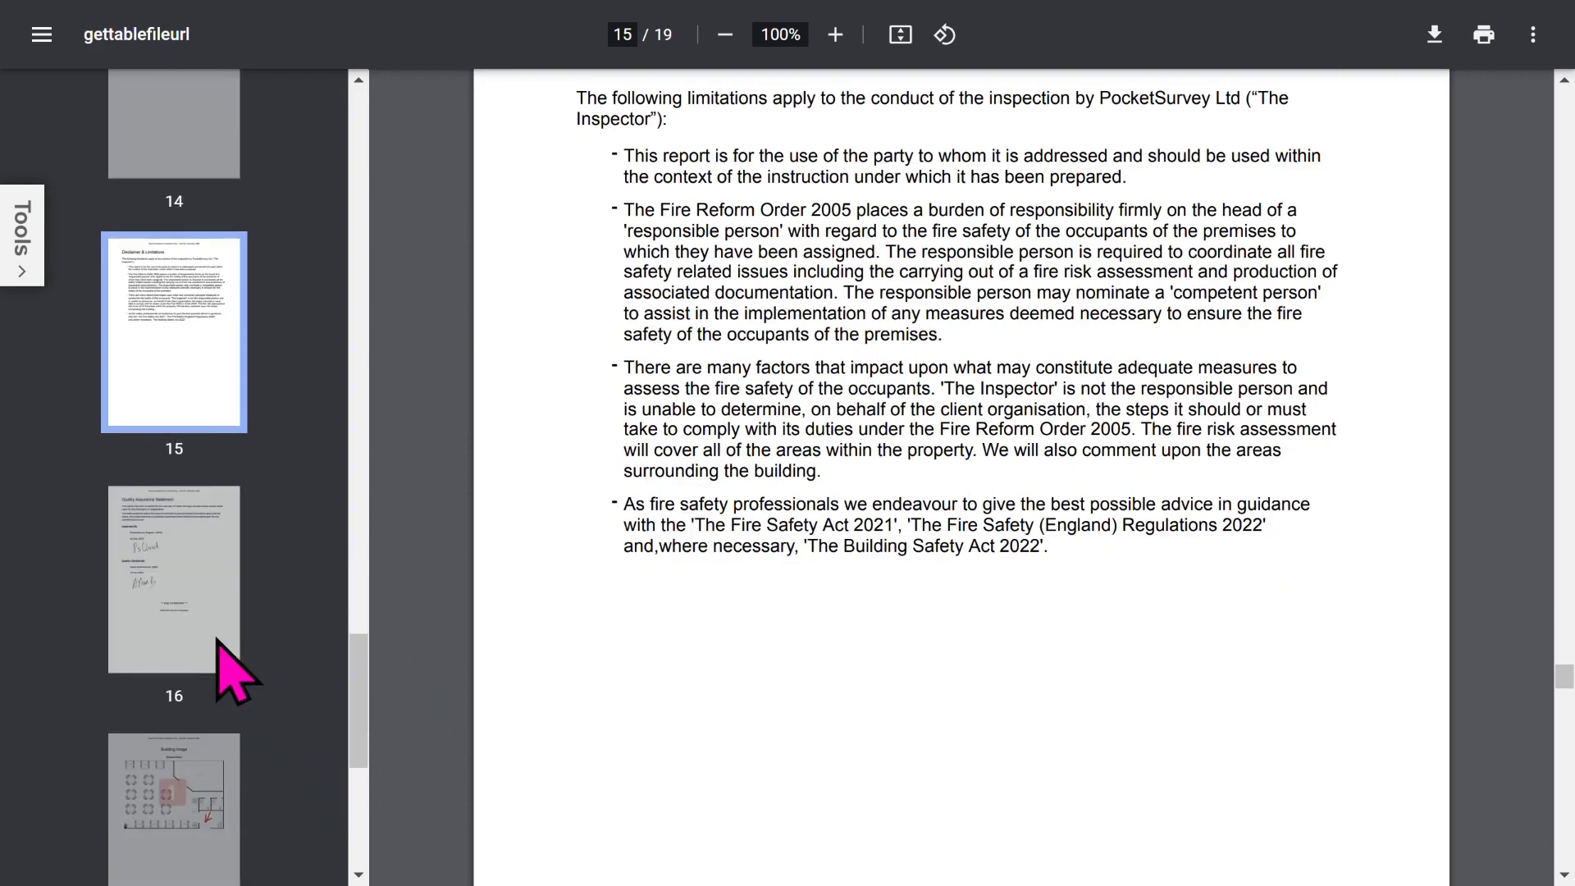
left_click(224, 648)
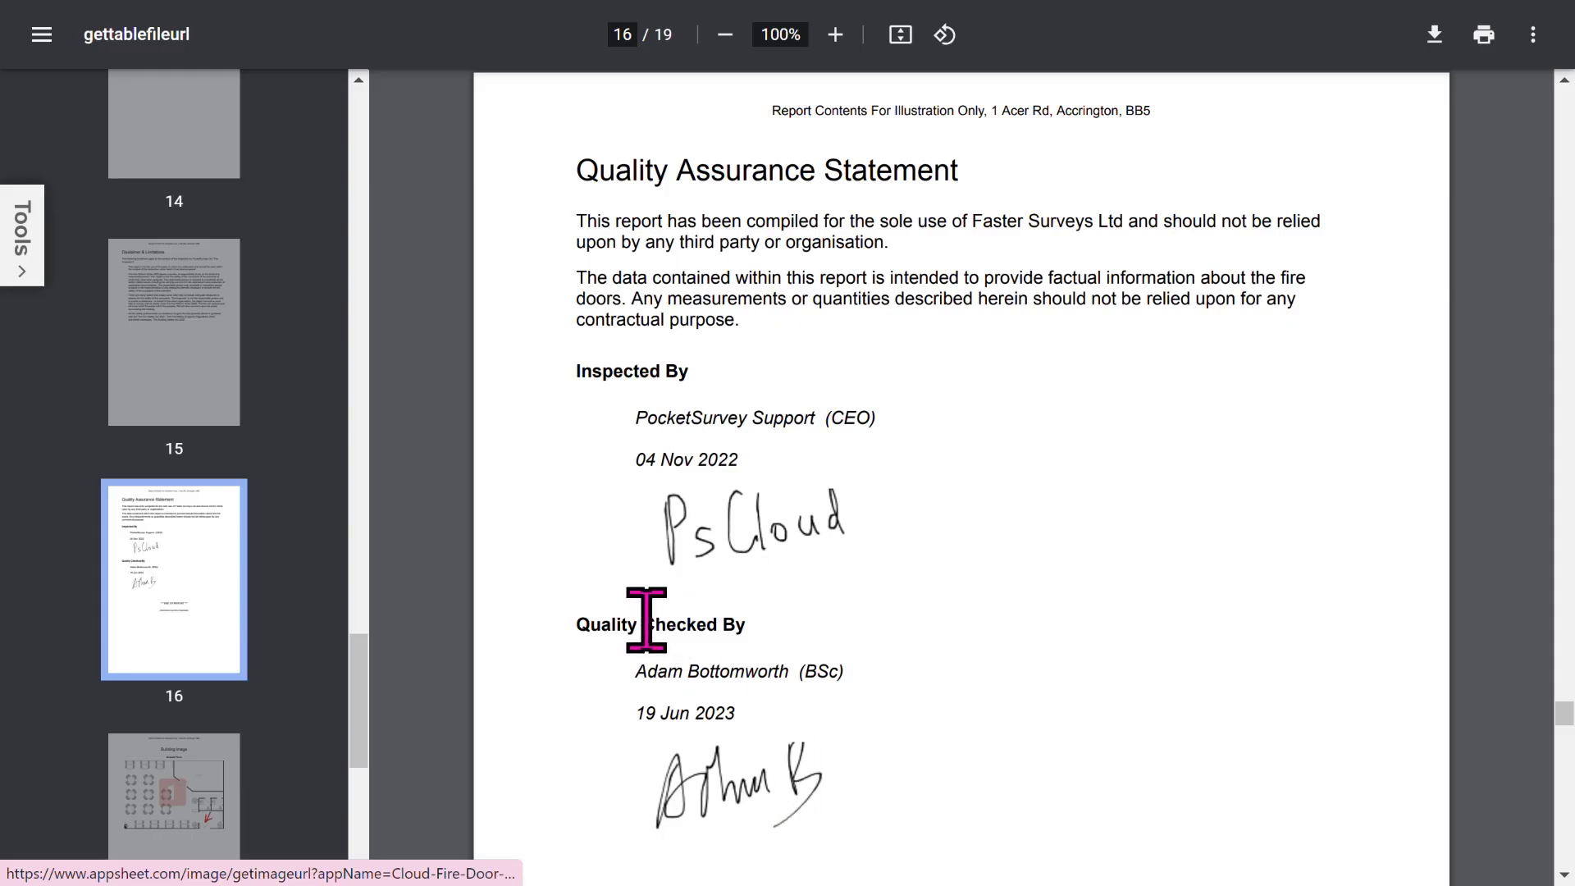
scroll(247, 574, "down", 3)
left_click(232, 621)
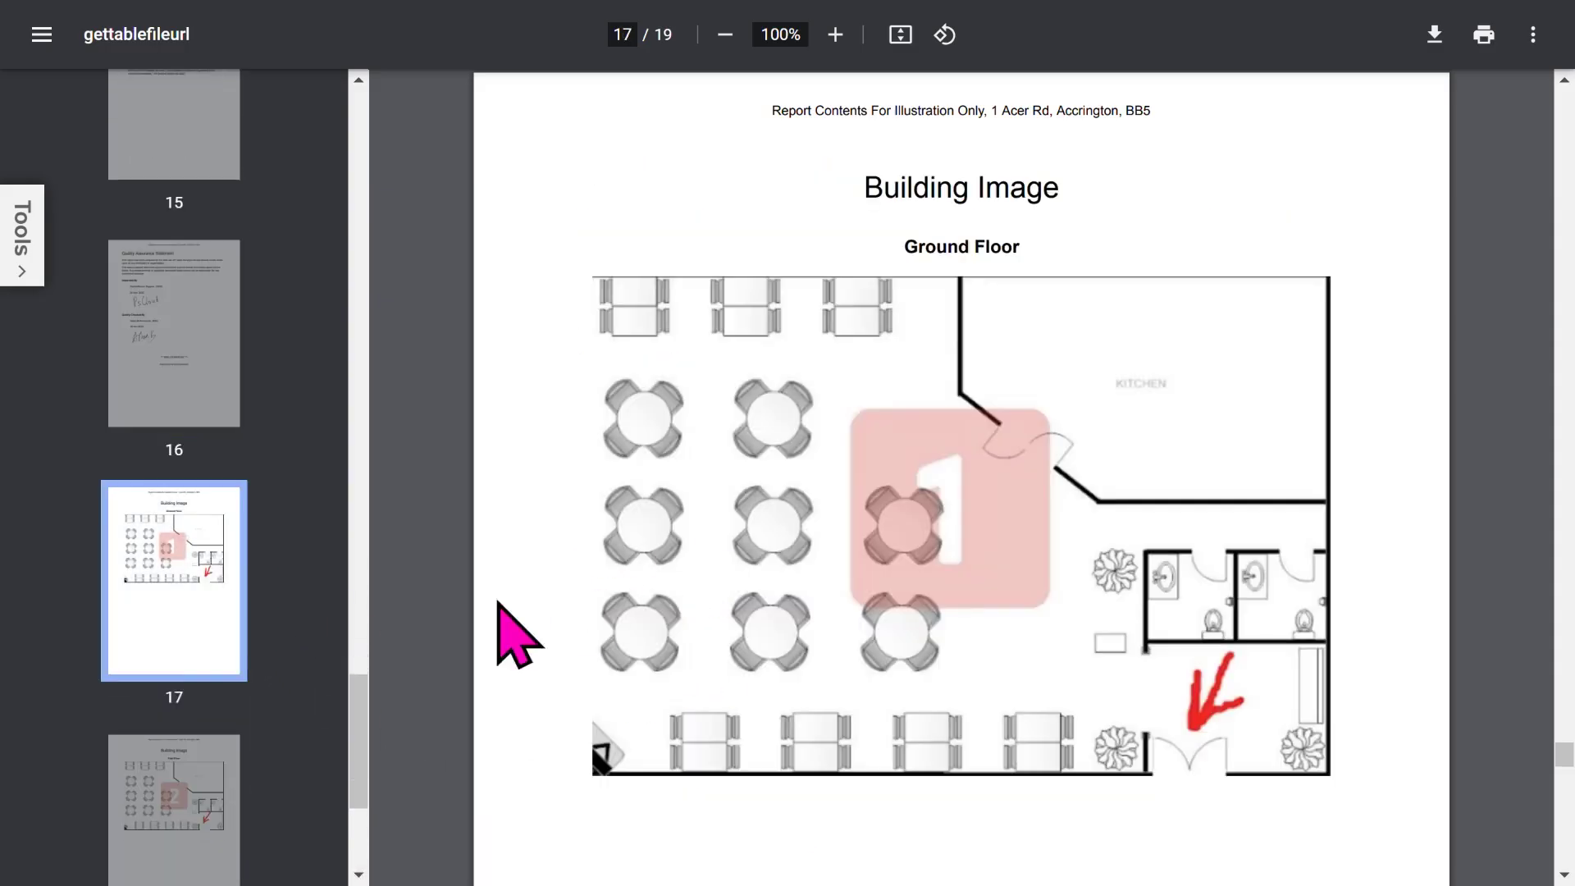
scroll(281, 678, "down", 3)
left_click(152, 582)
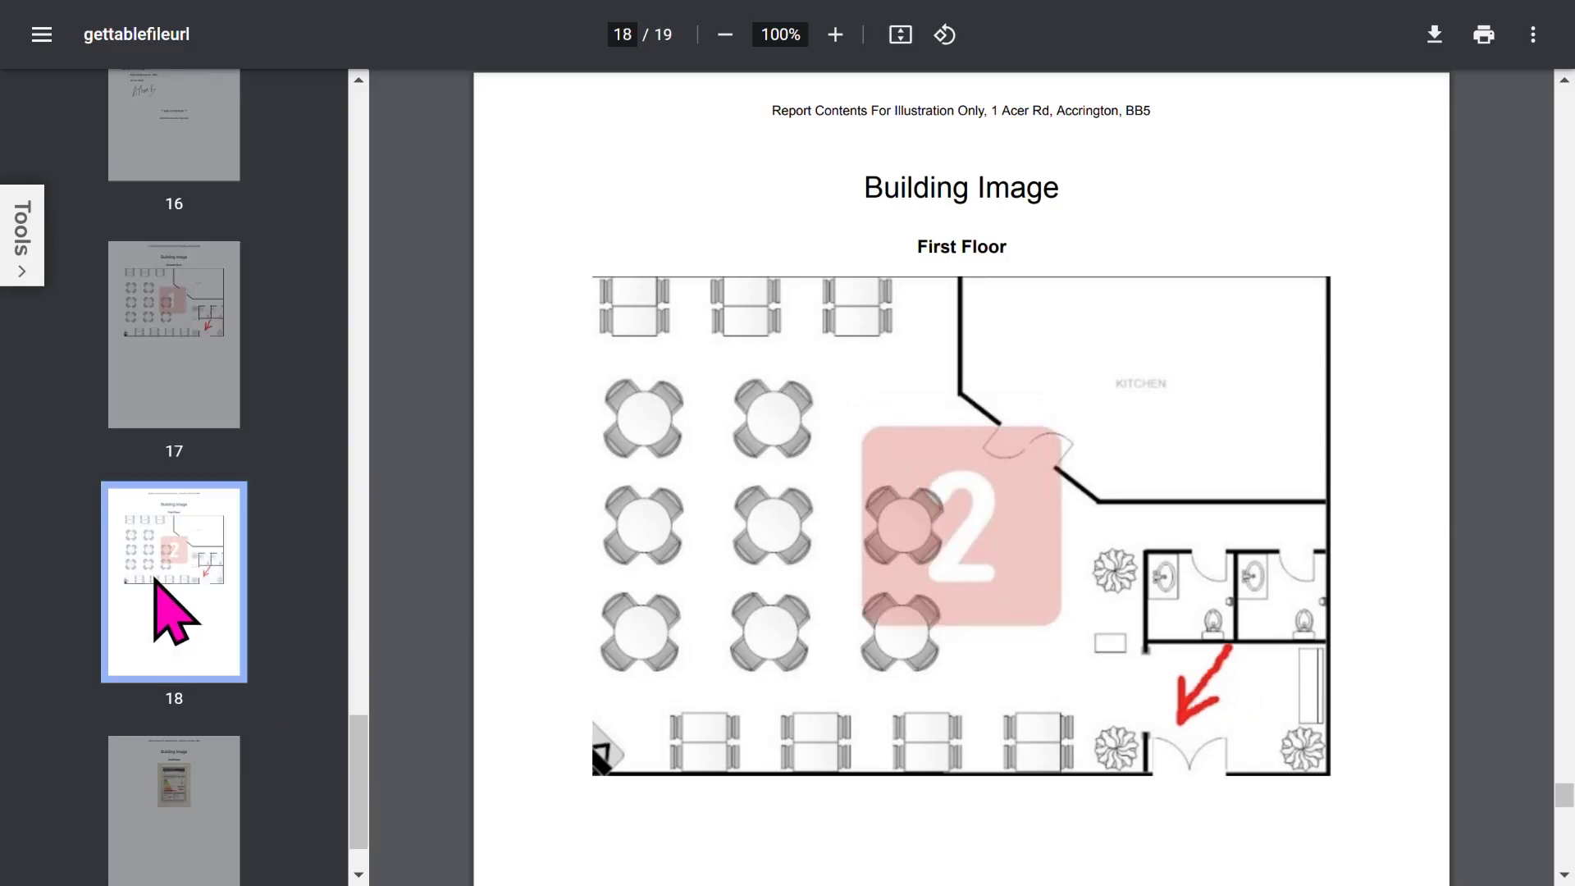
left_click(154, 783)
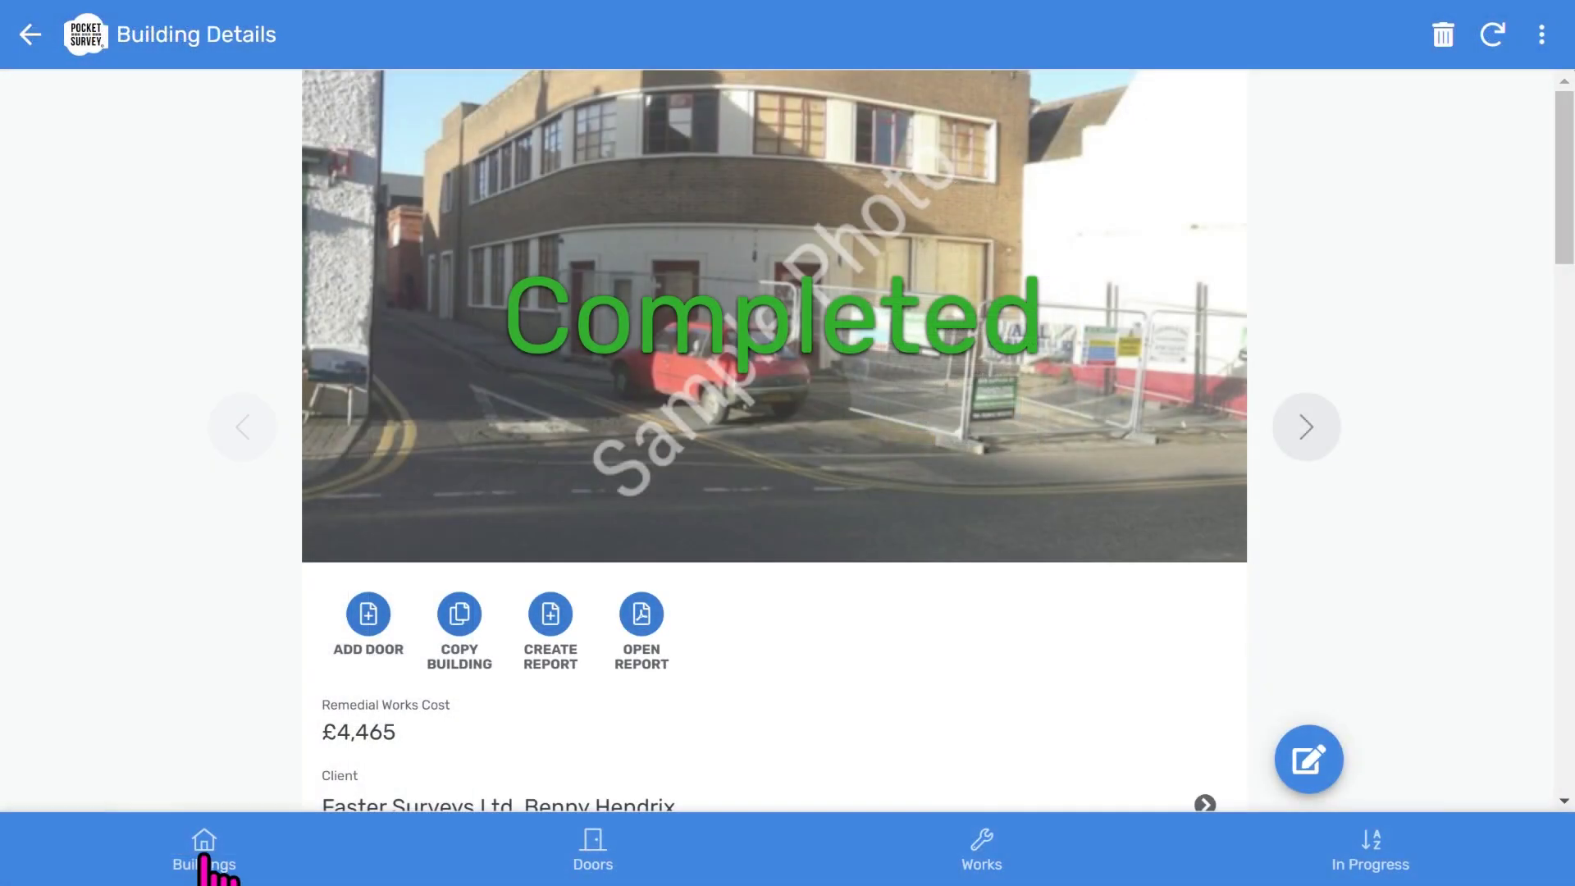
left_click(203, 858)
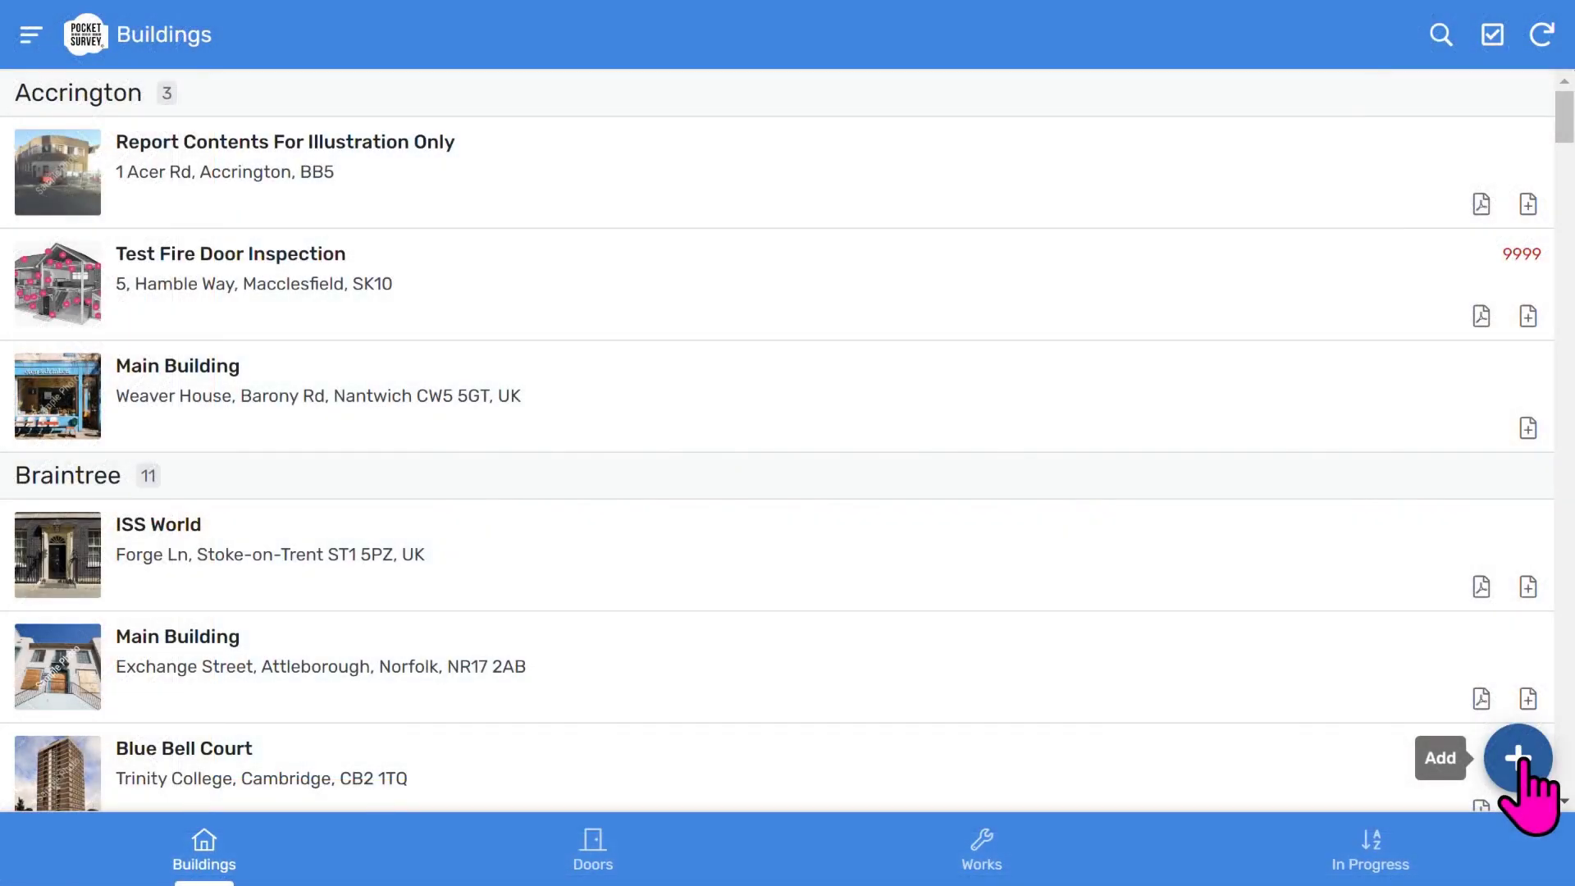
- Start a new building record
left_click(1518, 759)
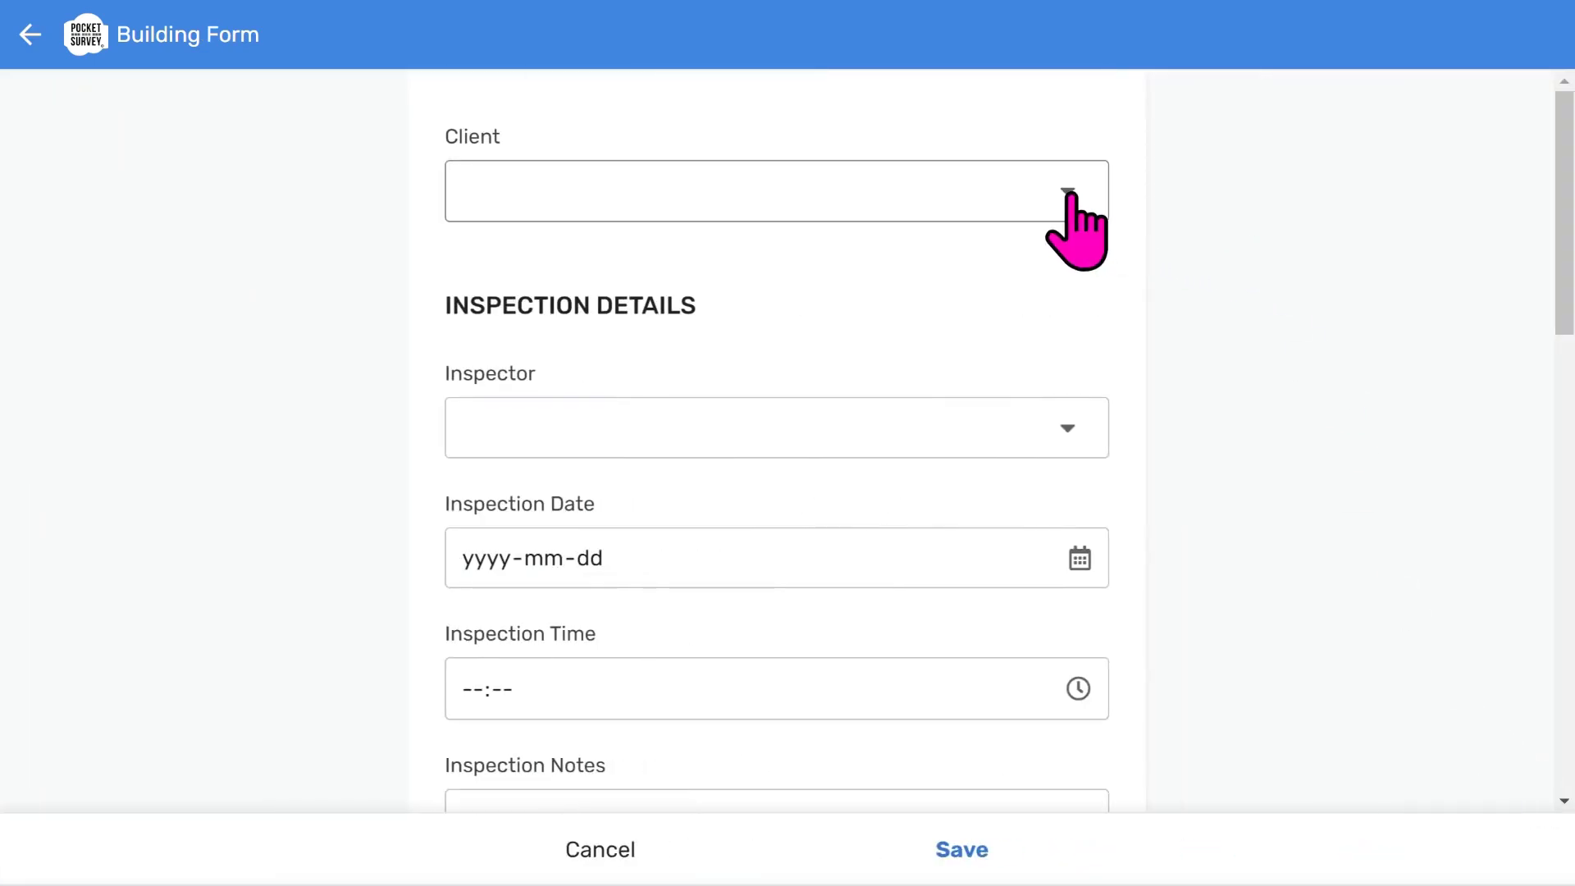
scroll(1055, 394, "down", 4)
scroll(1058, 369, "up", 4)
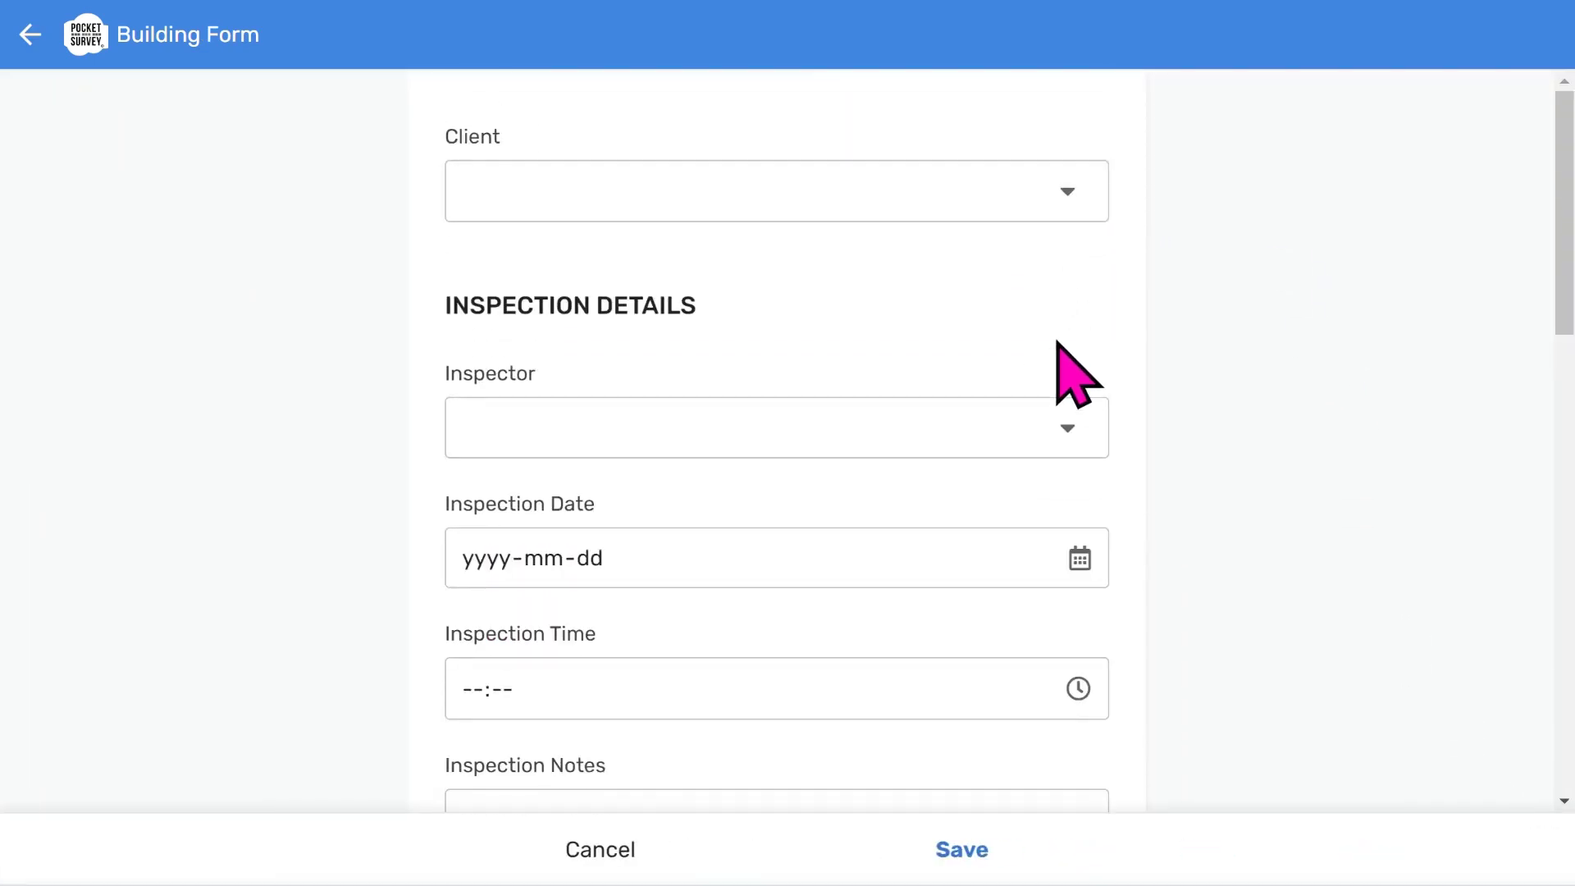
- Create a new client with organisation 'My Client' and an existing contact name, and save it
left_click(1063, 197)
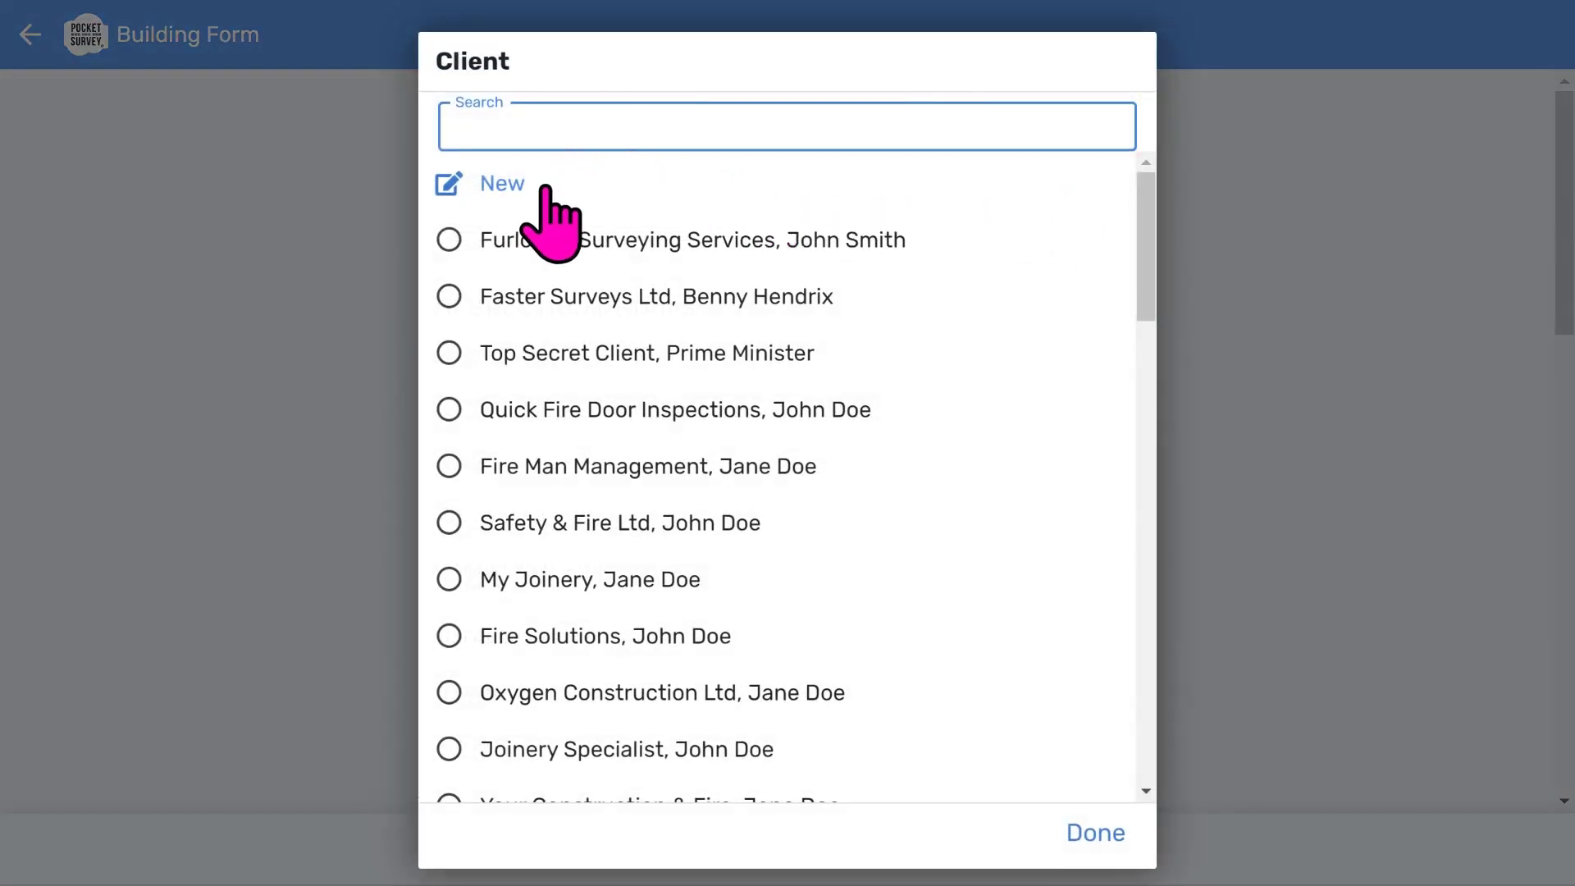
left_click(502, 184)
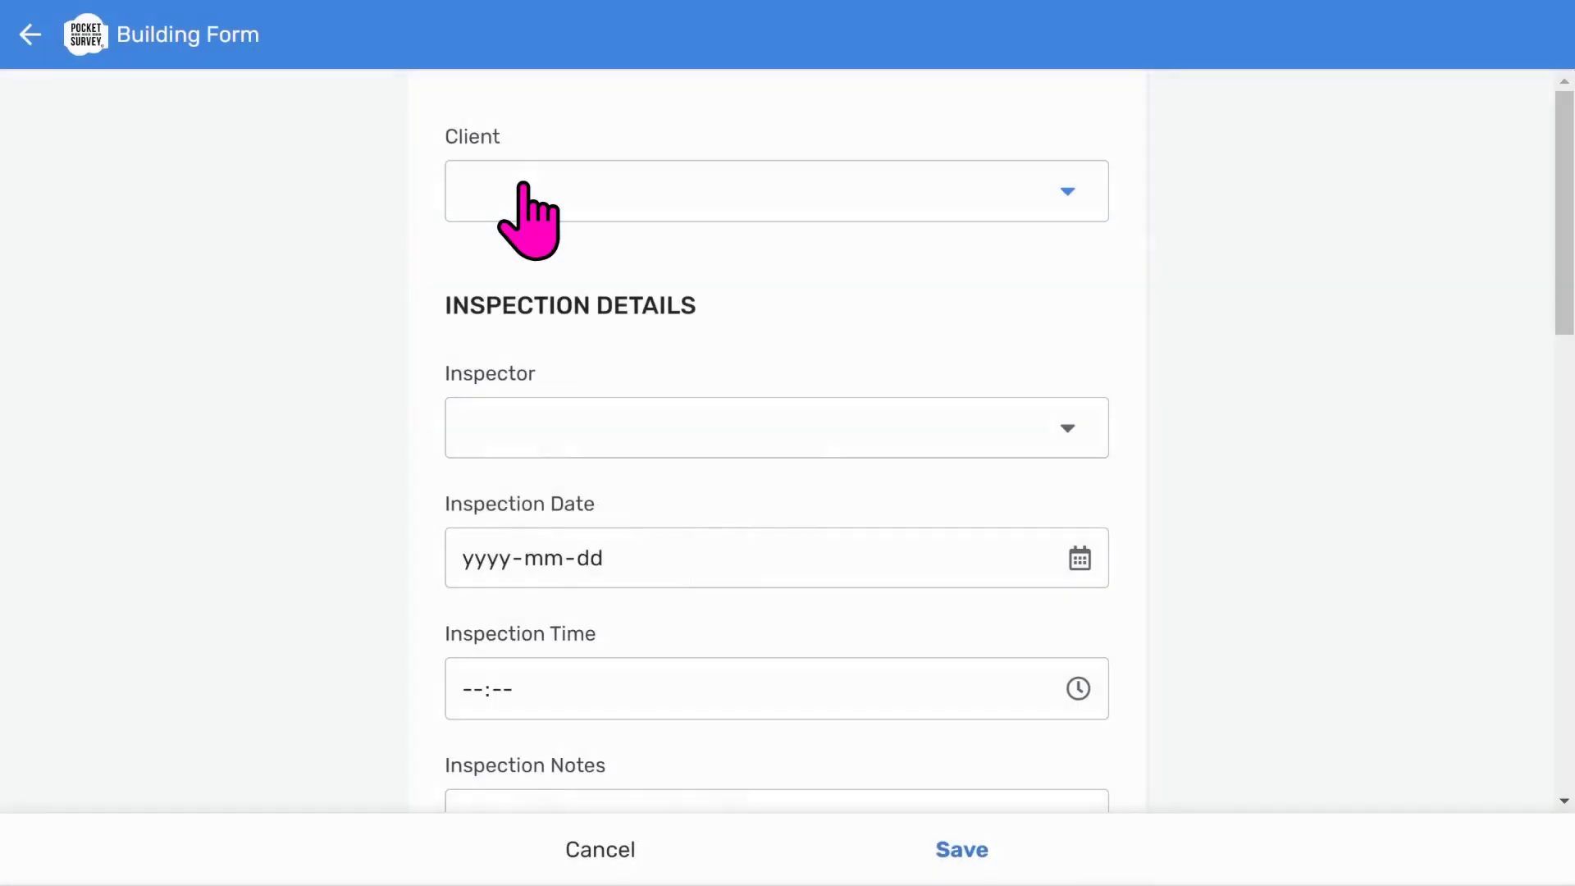
left_click(583, 190)
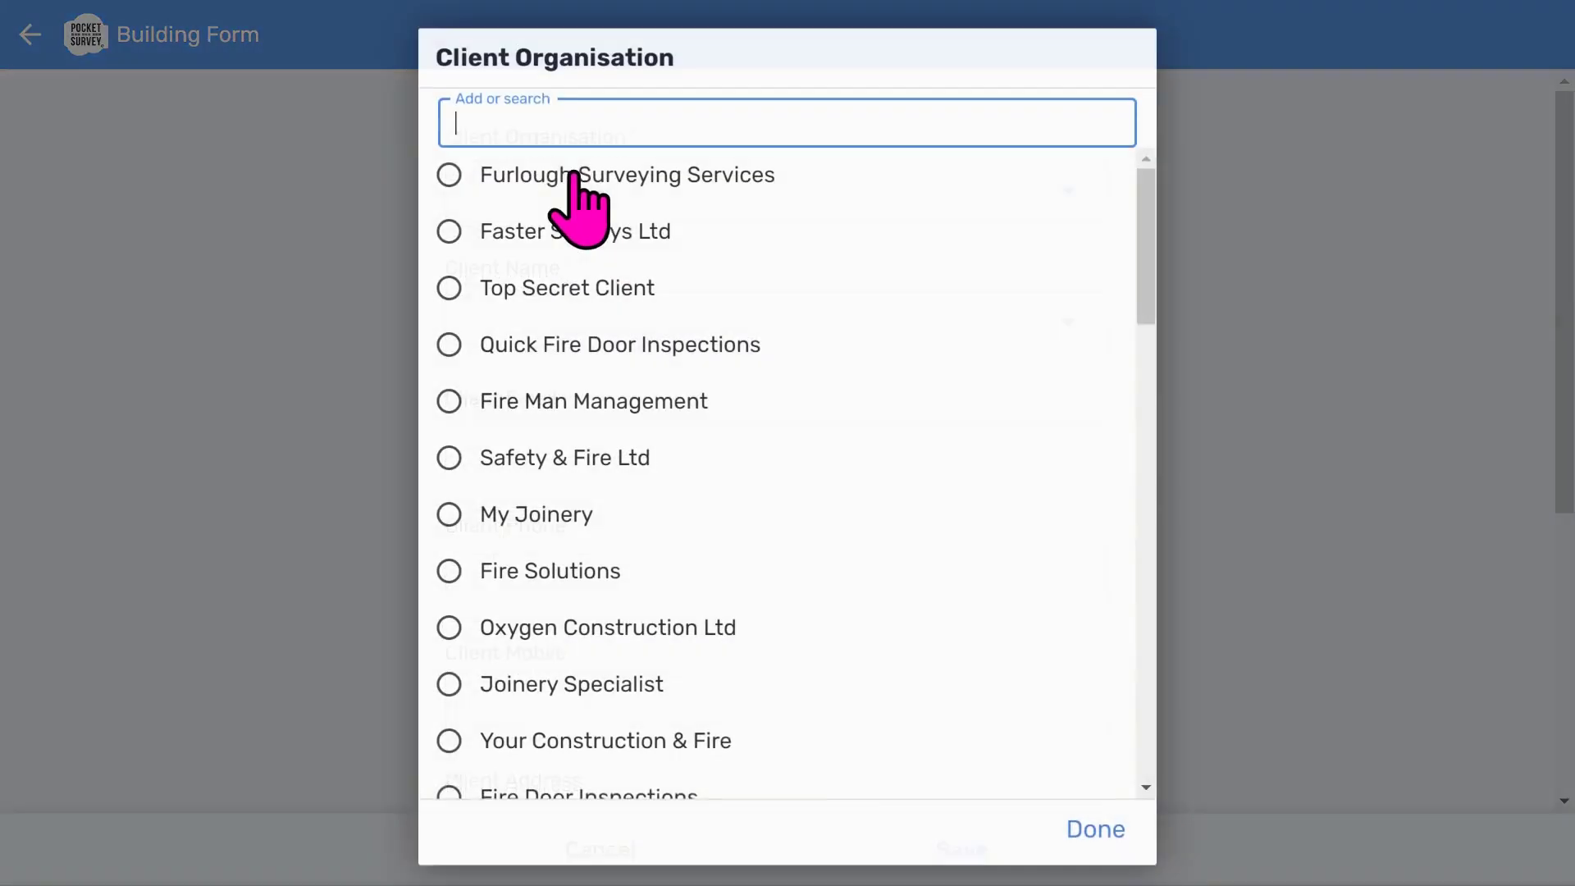
type("My Client")
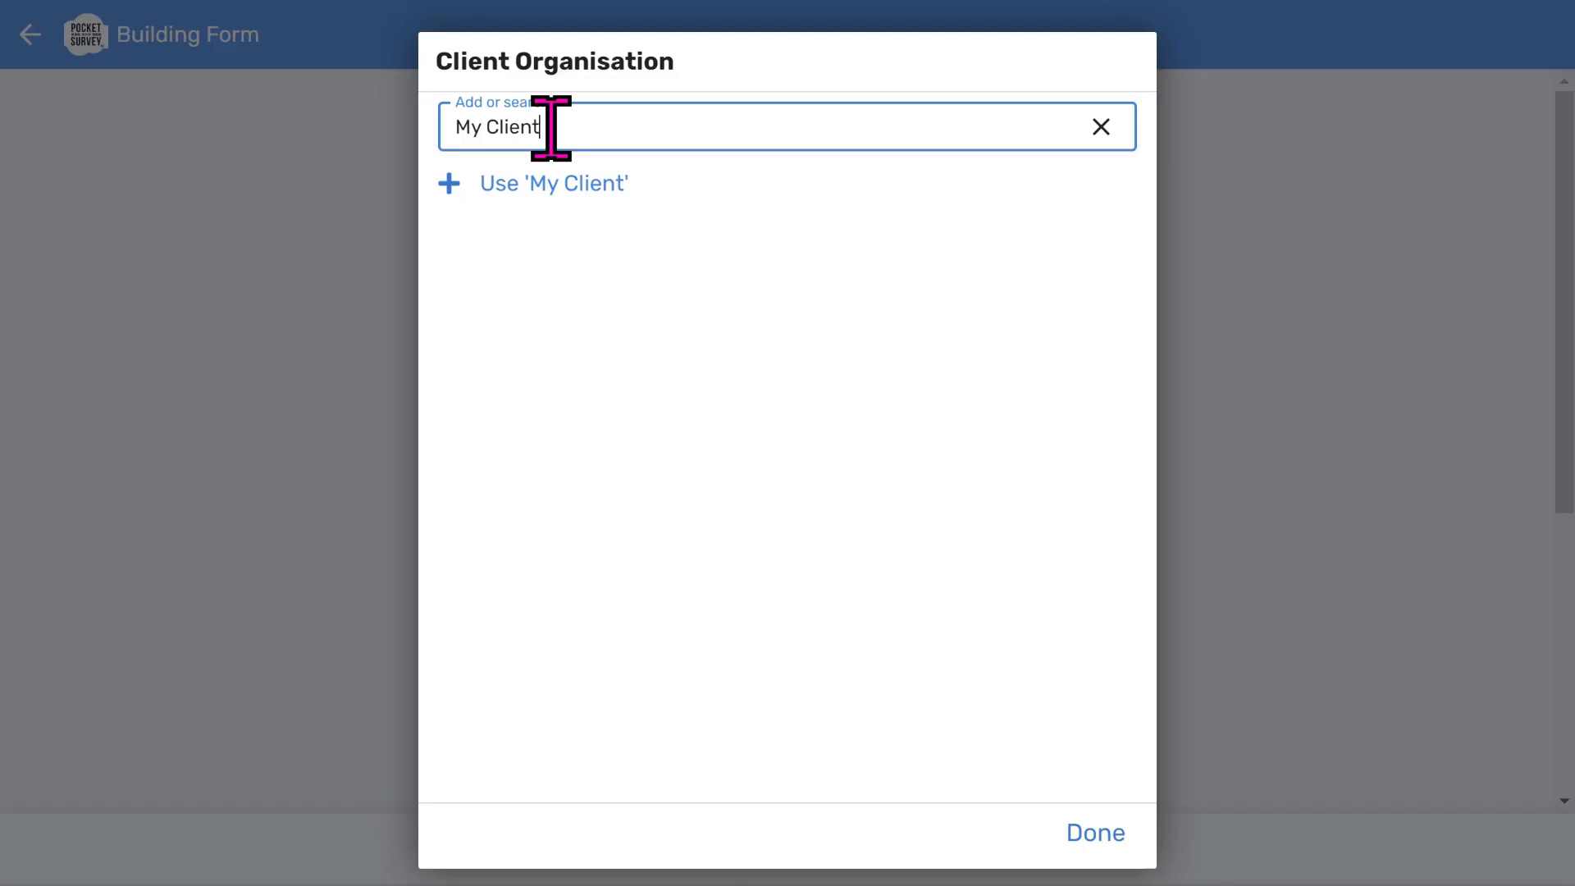
left_click(553, 186)
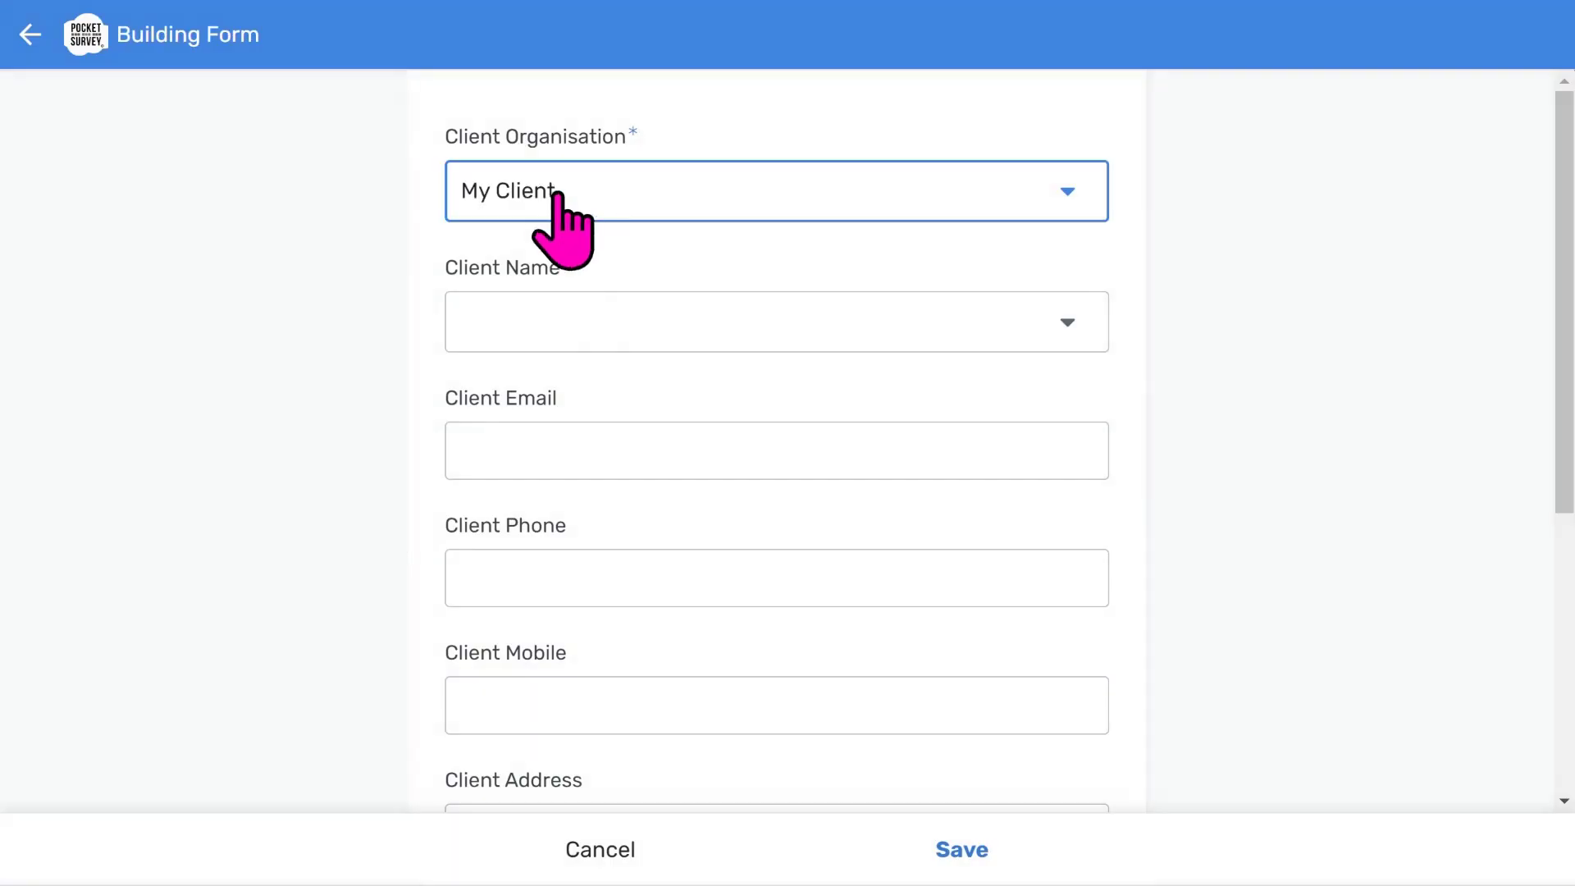
left_click(578, 322)
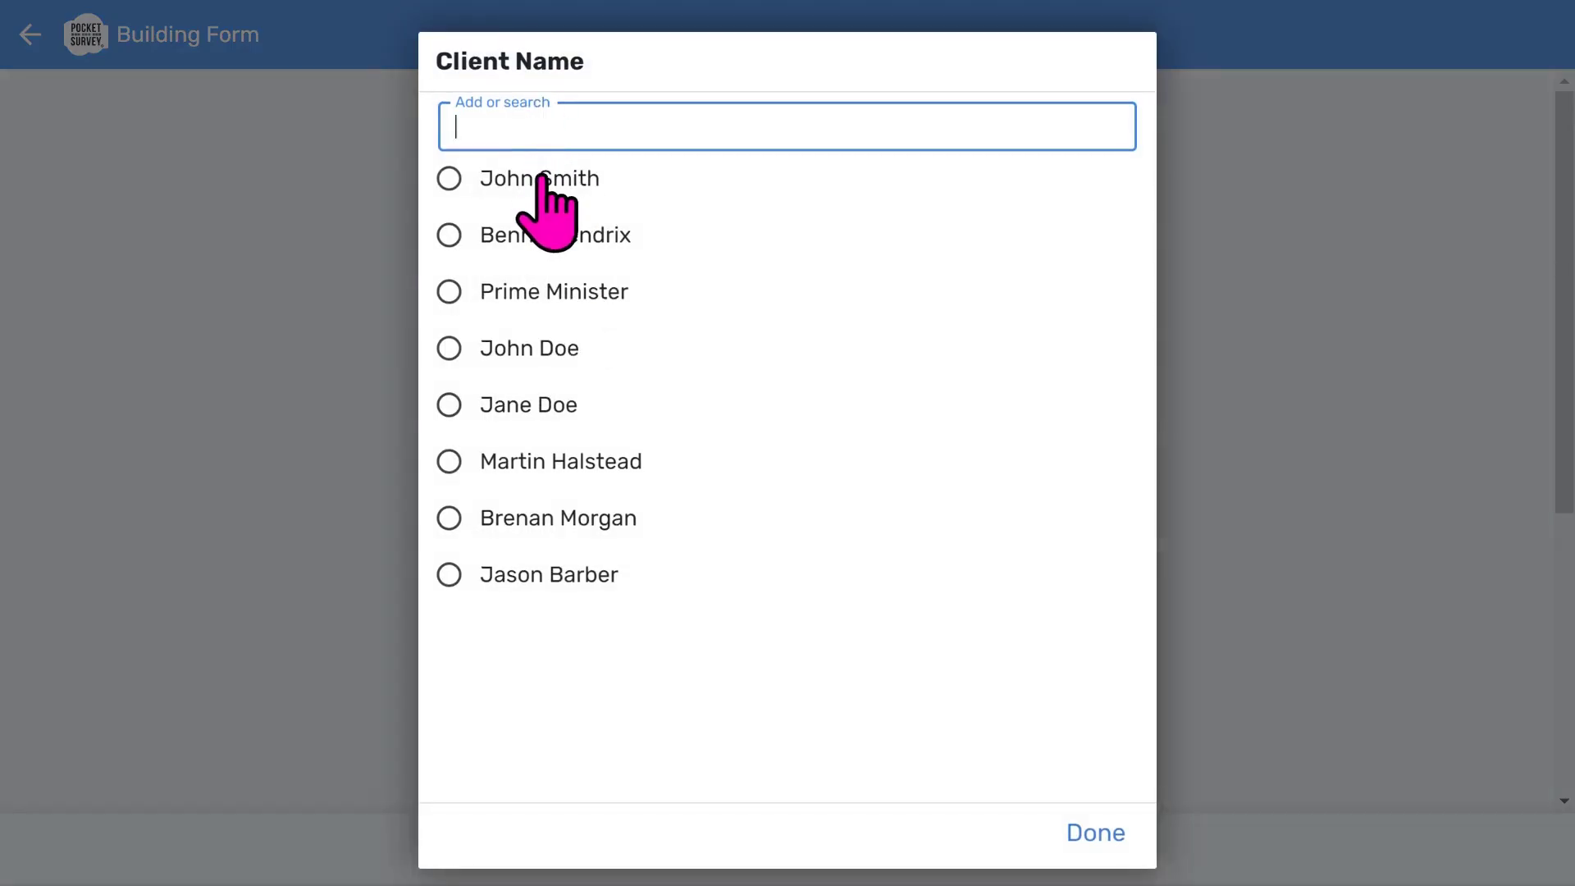
left_click(541, 178)
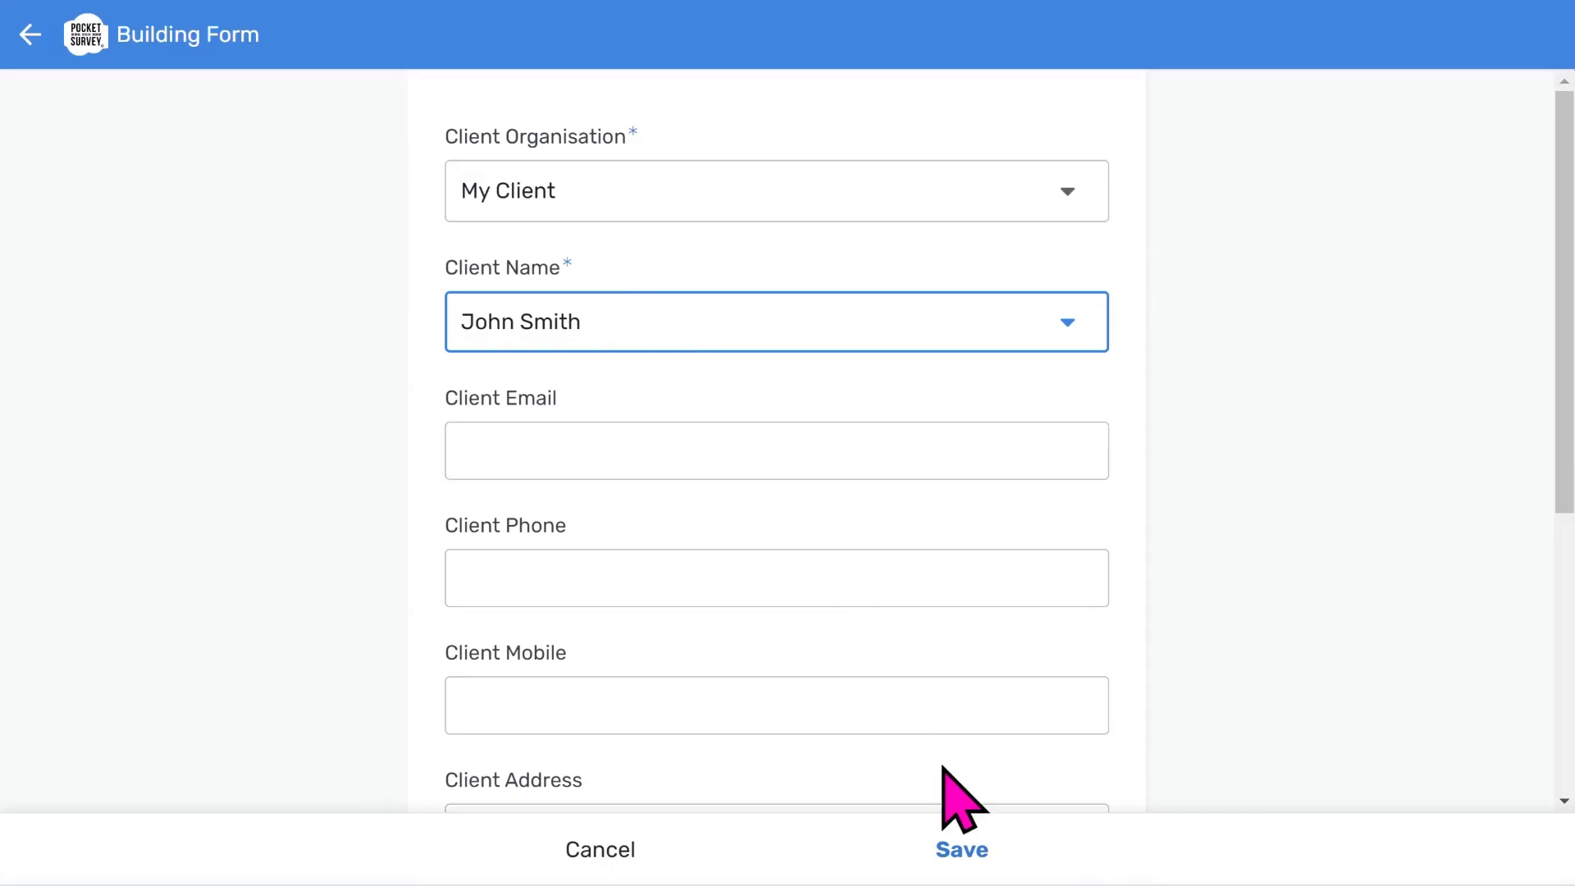
scroll(886, 616, "down", 5)
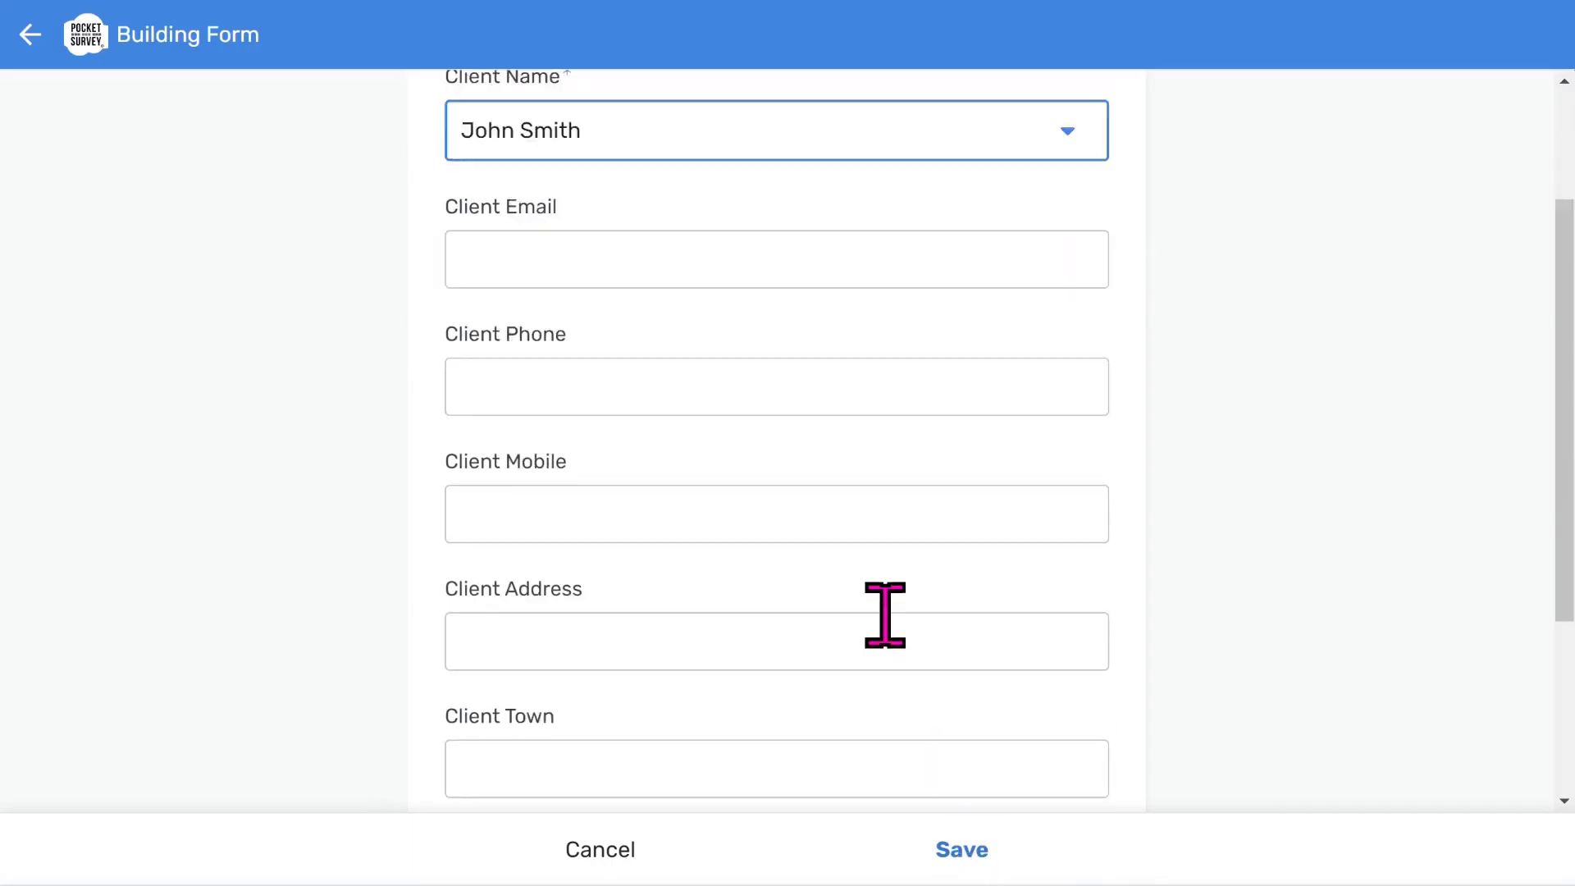
left_click(960, 852)
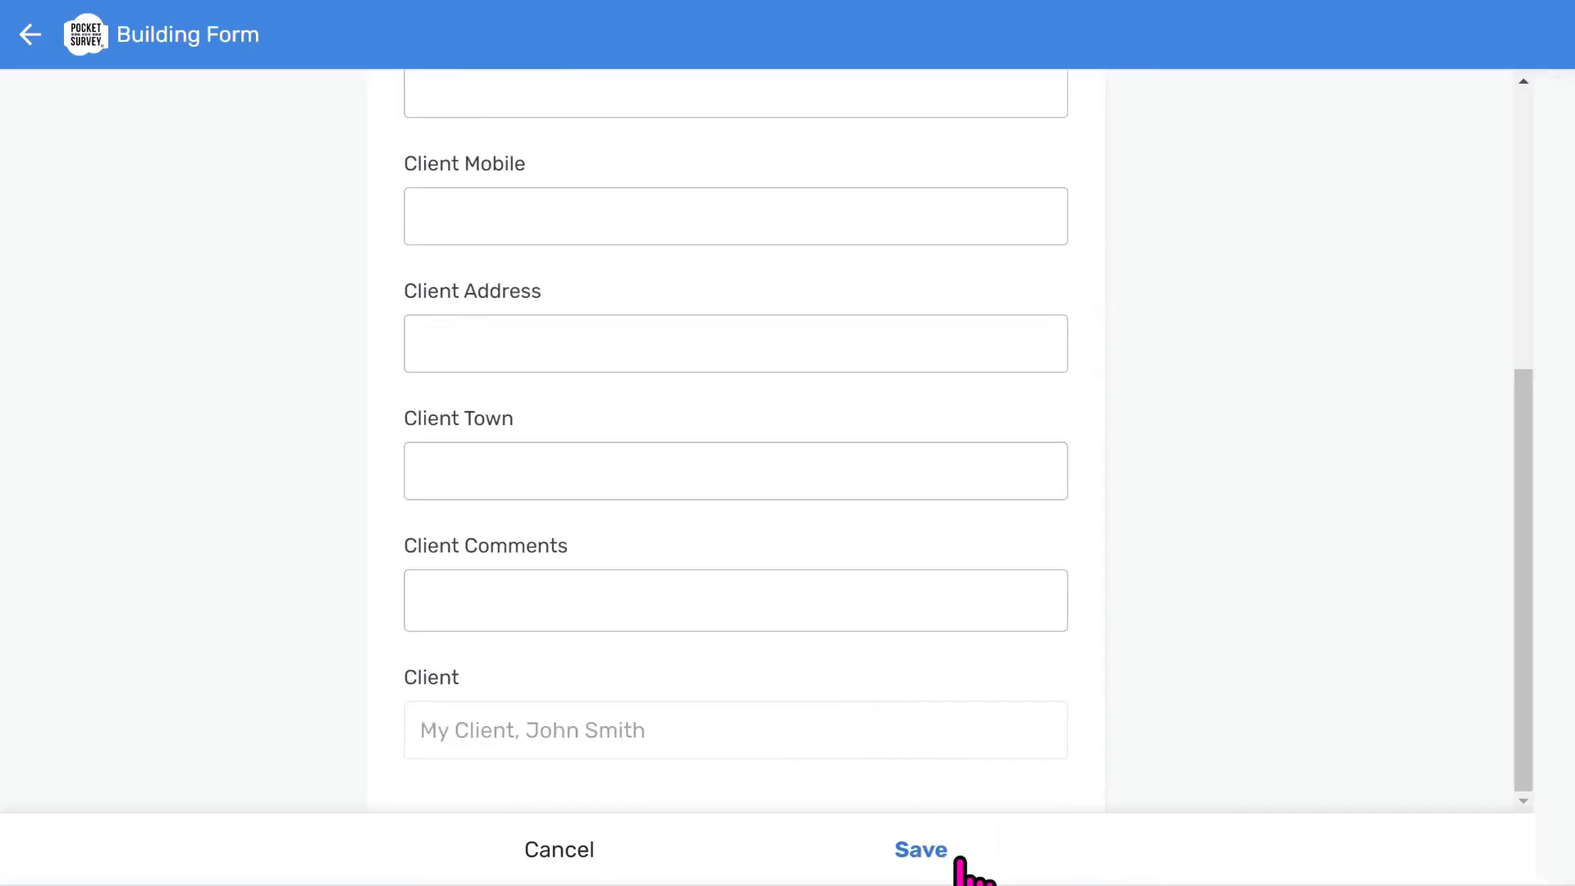
- Assign the inspector and set the inspection date to today (2023-07-05) at 14:25
scroll(853, 185, "up", 4)
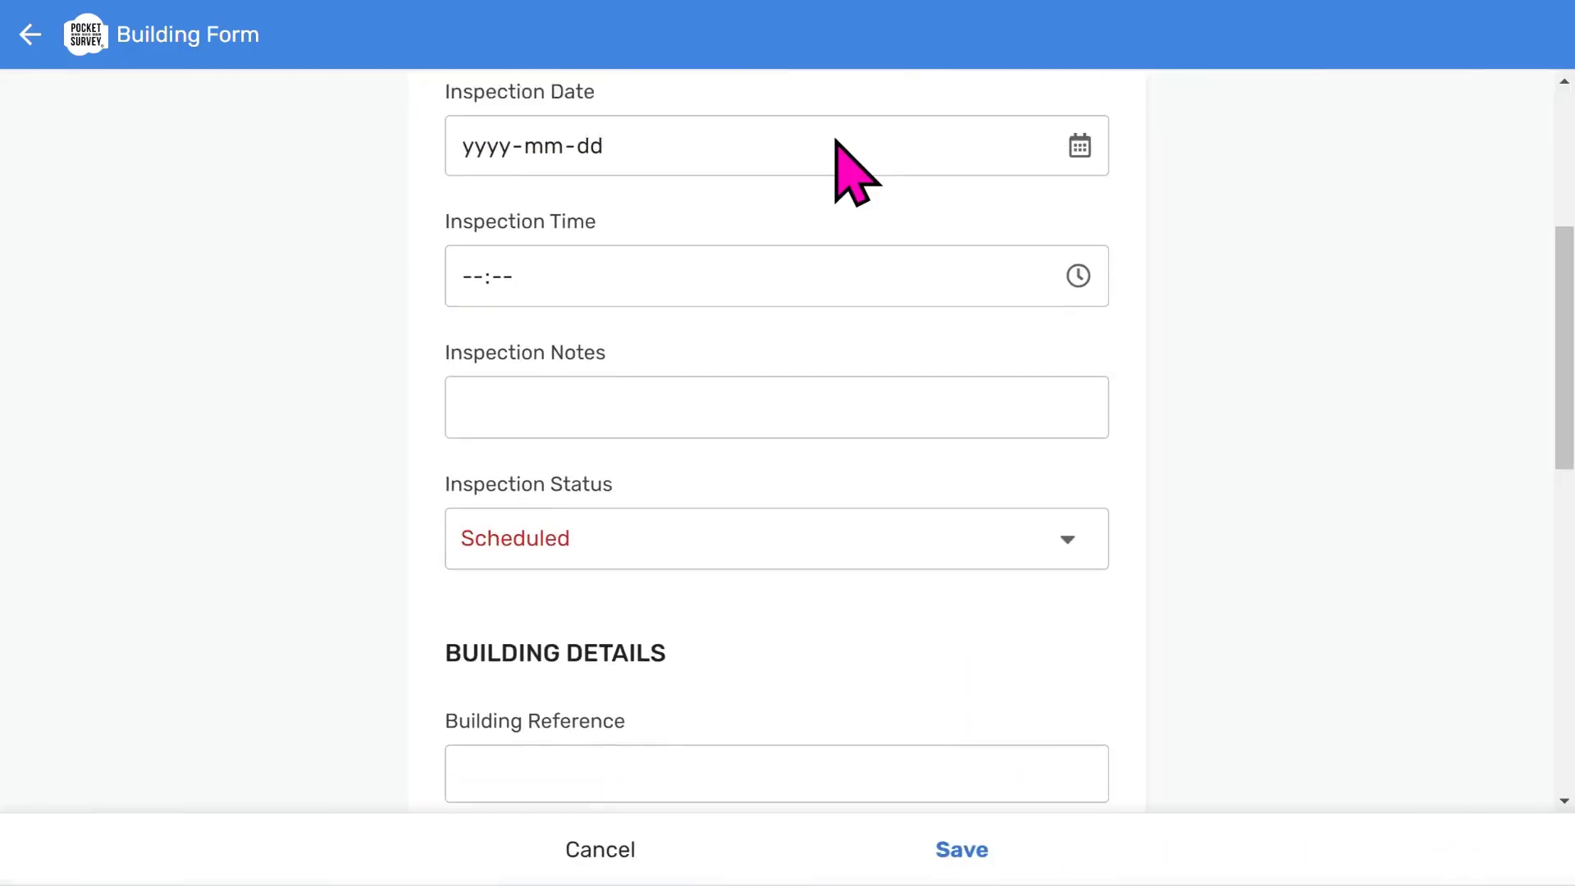
left_click(1005, 340)
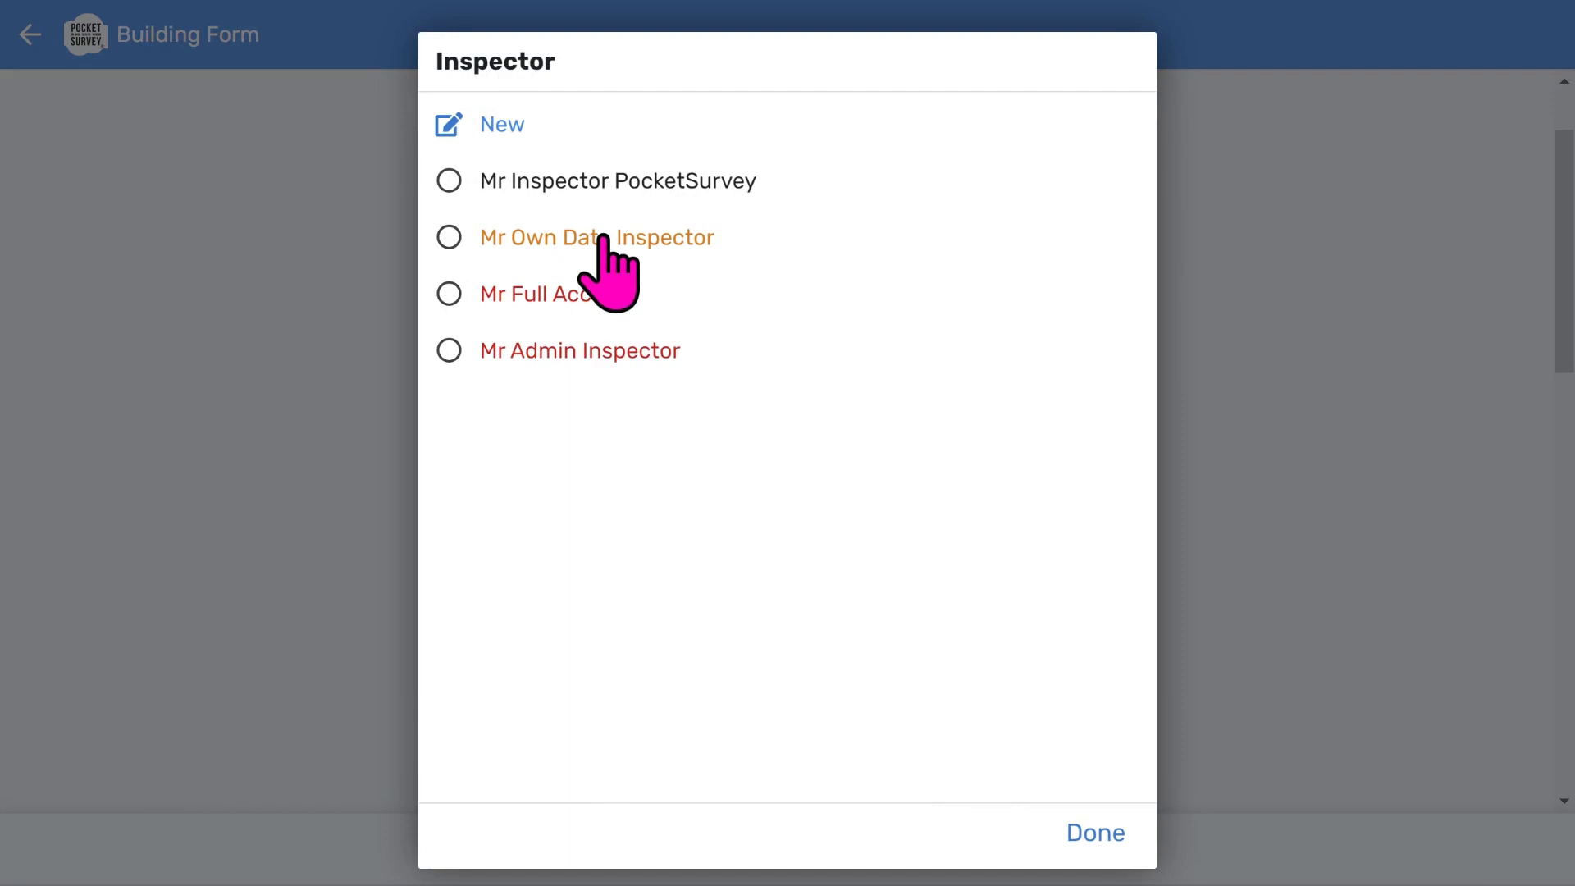
left_click(597, 294)
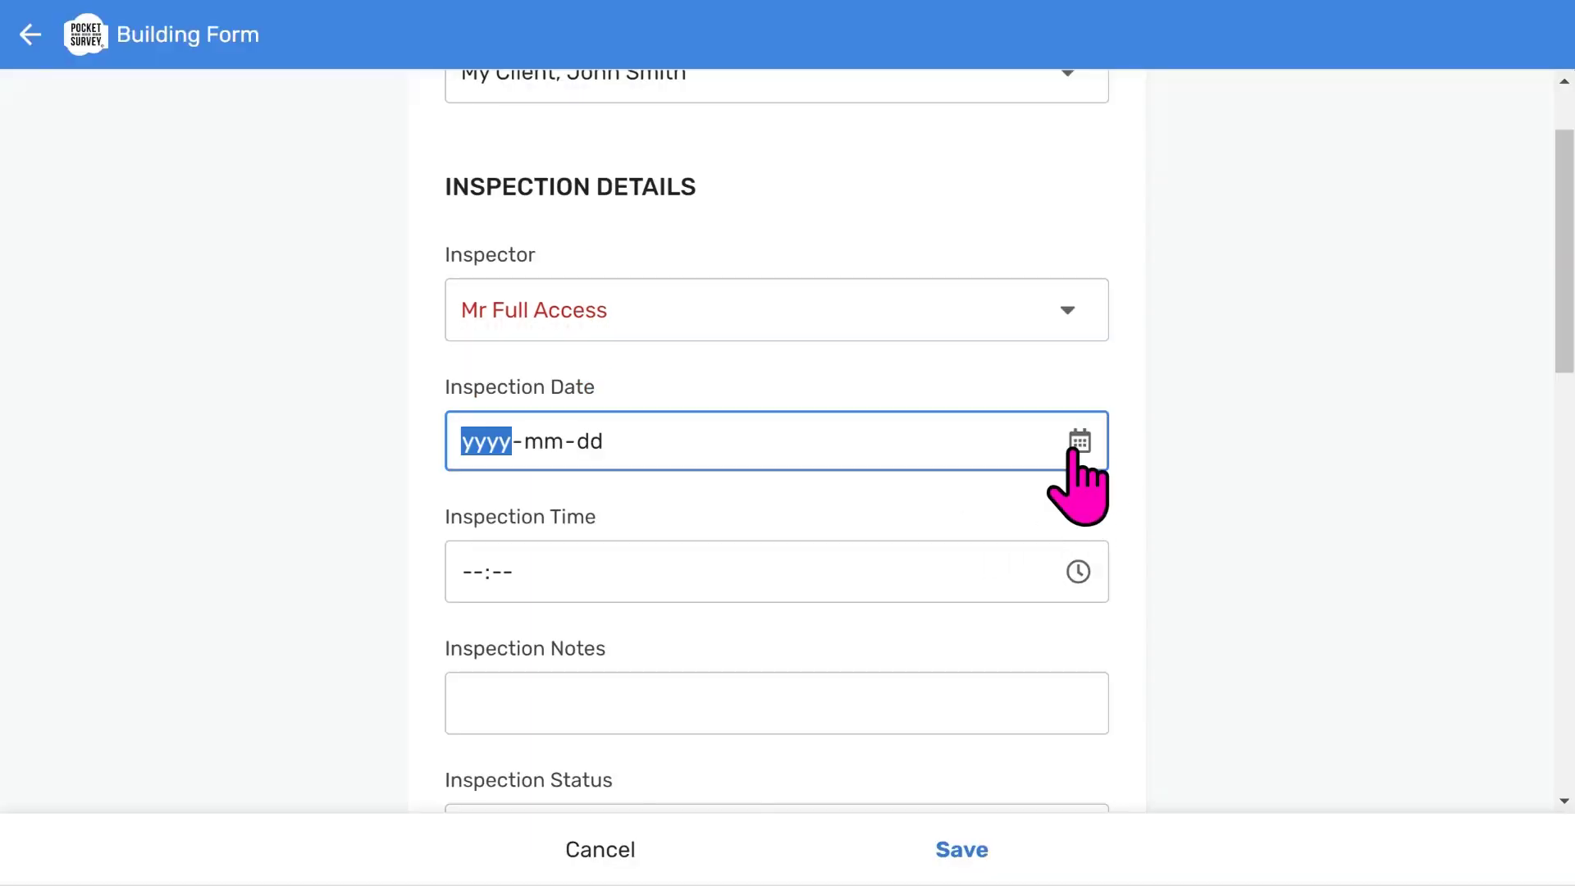
left_click(1079, 443)
left_click(667, 791)
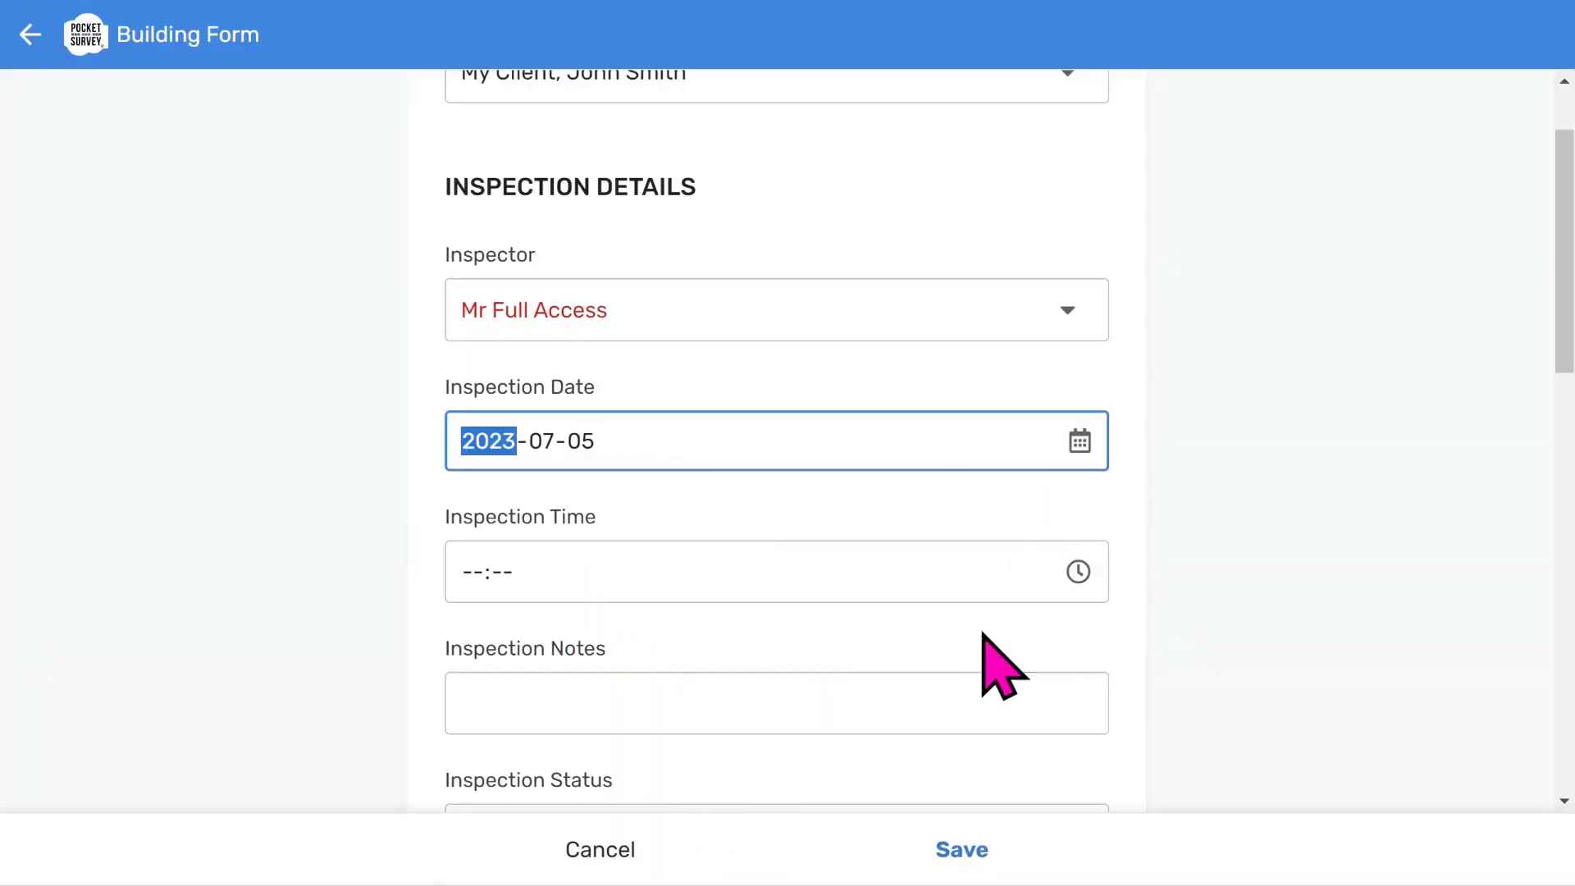
left_click(1077, 572)
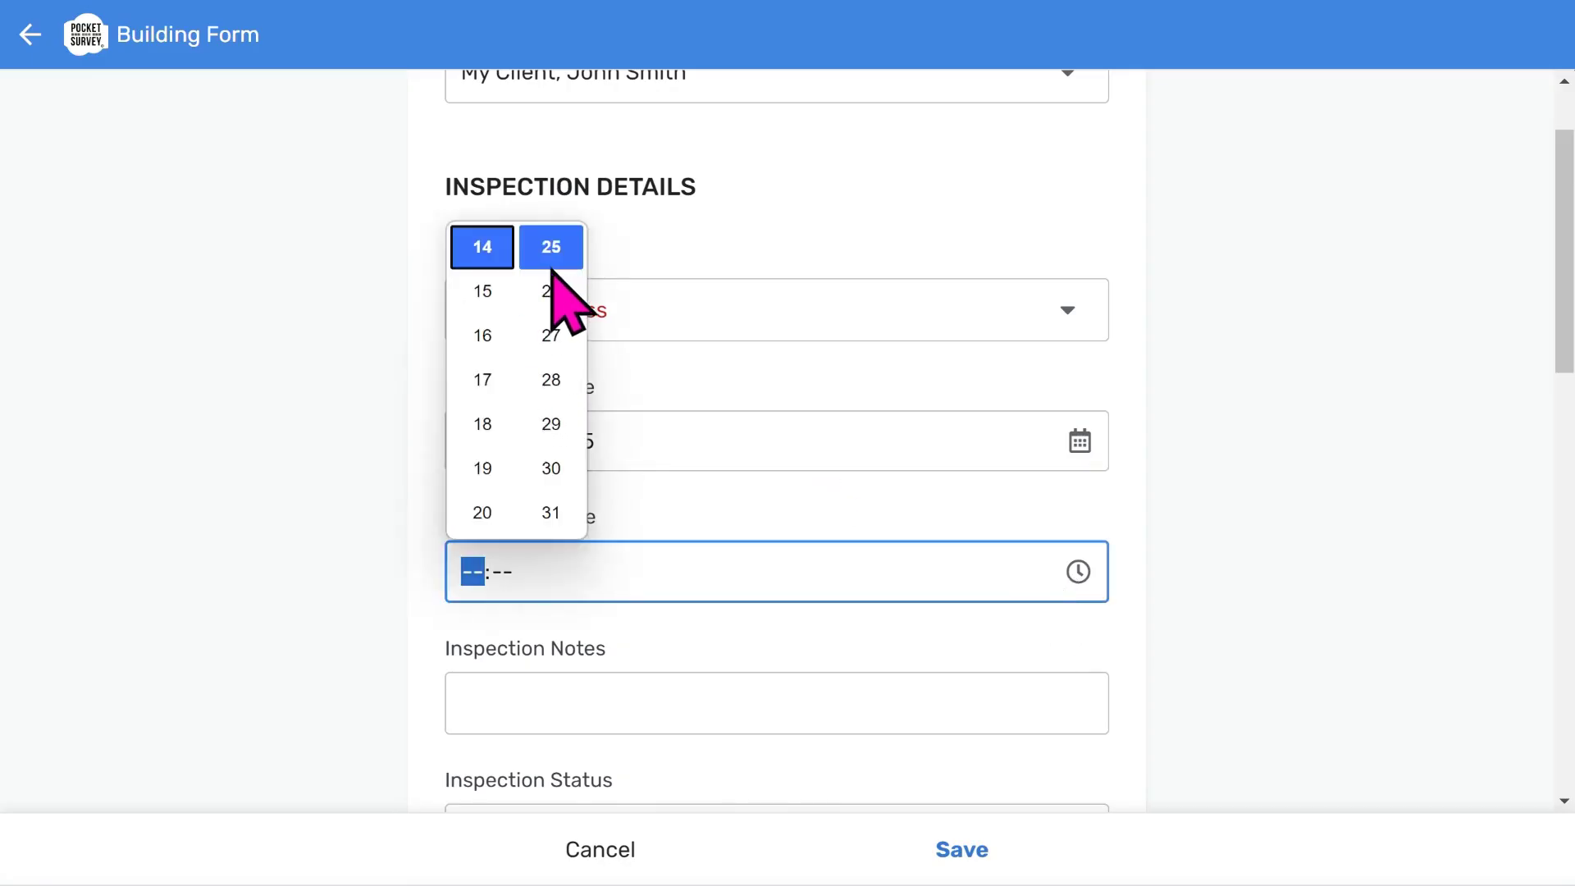
left_click(551, 269)
- Set the Inspection Status to Started
scroll(809, 510, "down", 6)
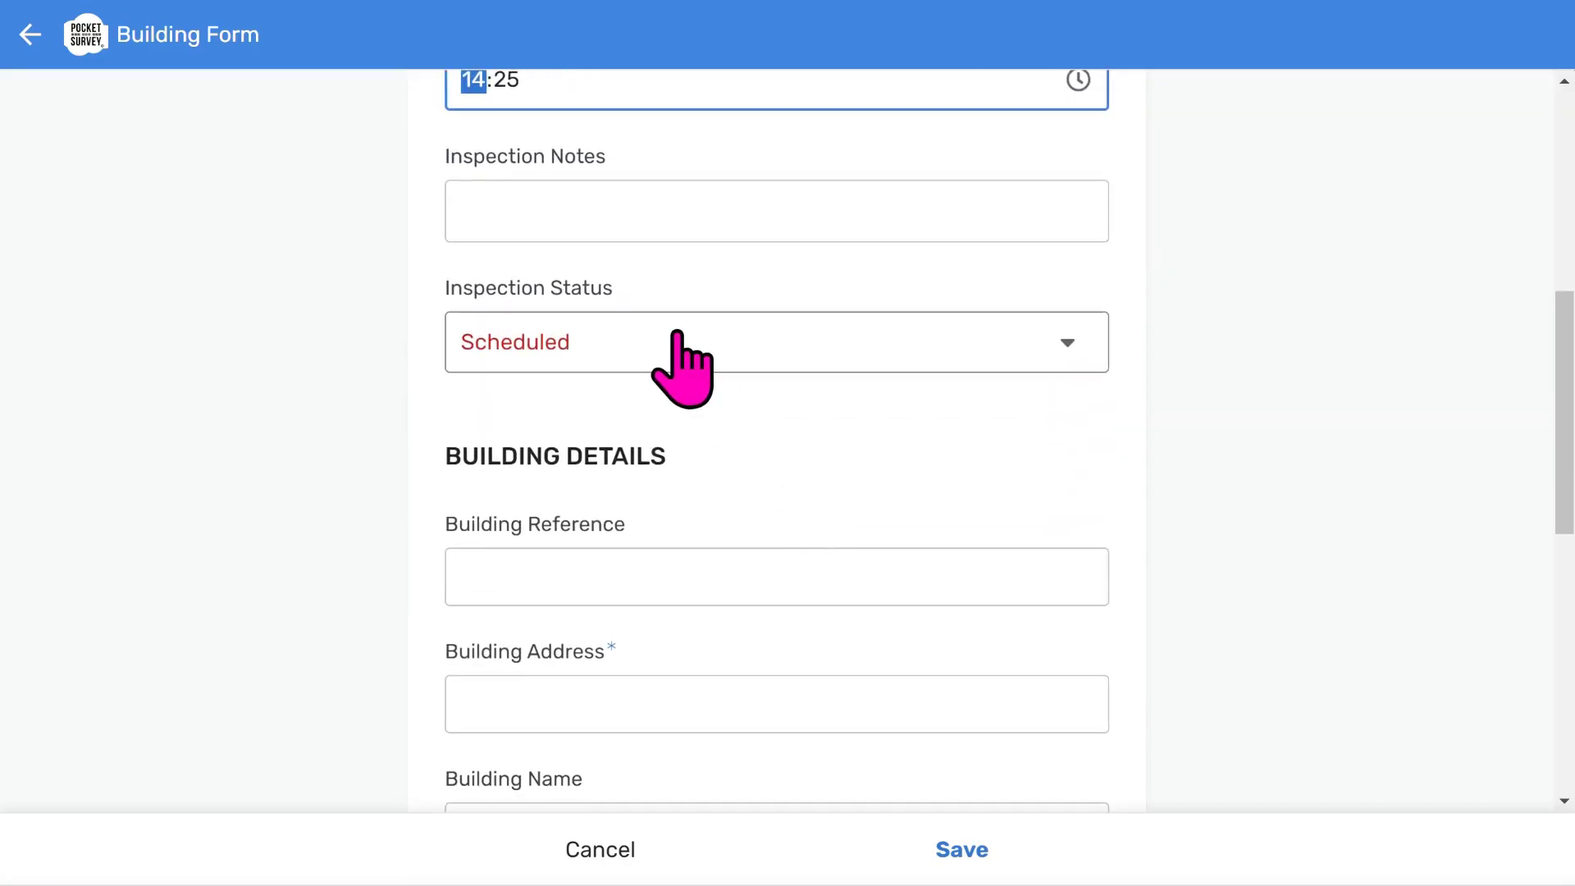
left_click(677, 336)
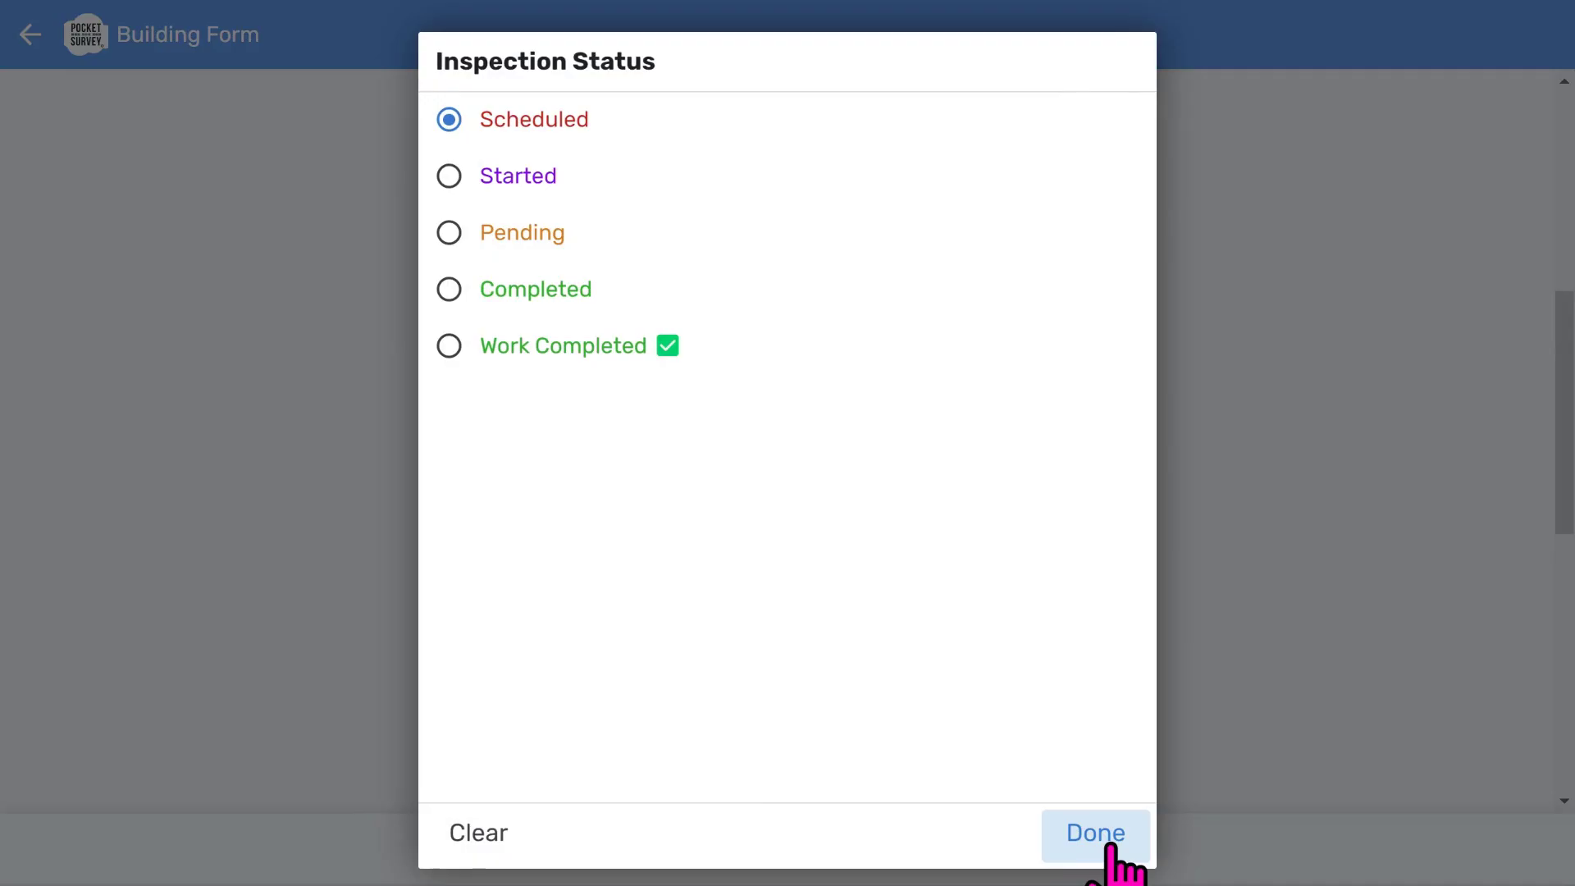
left_click(518, 179)
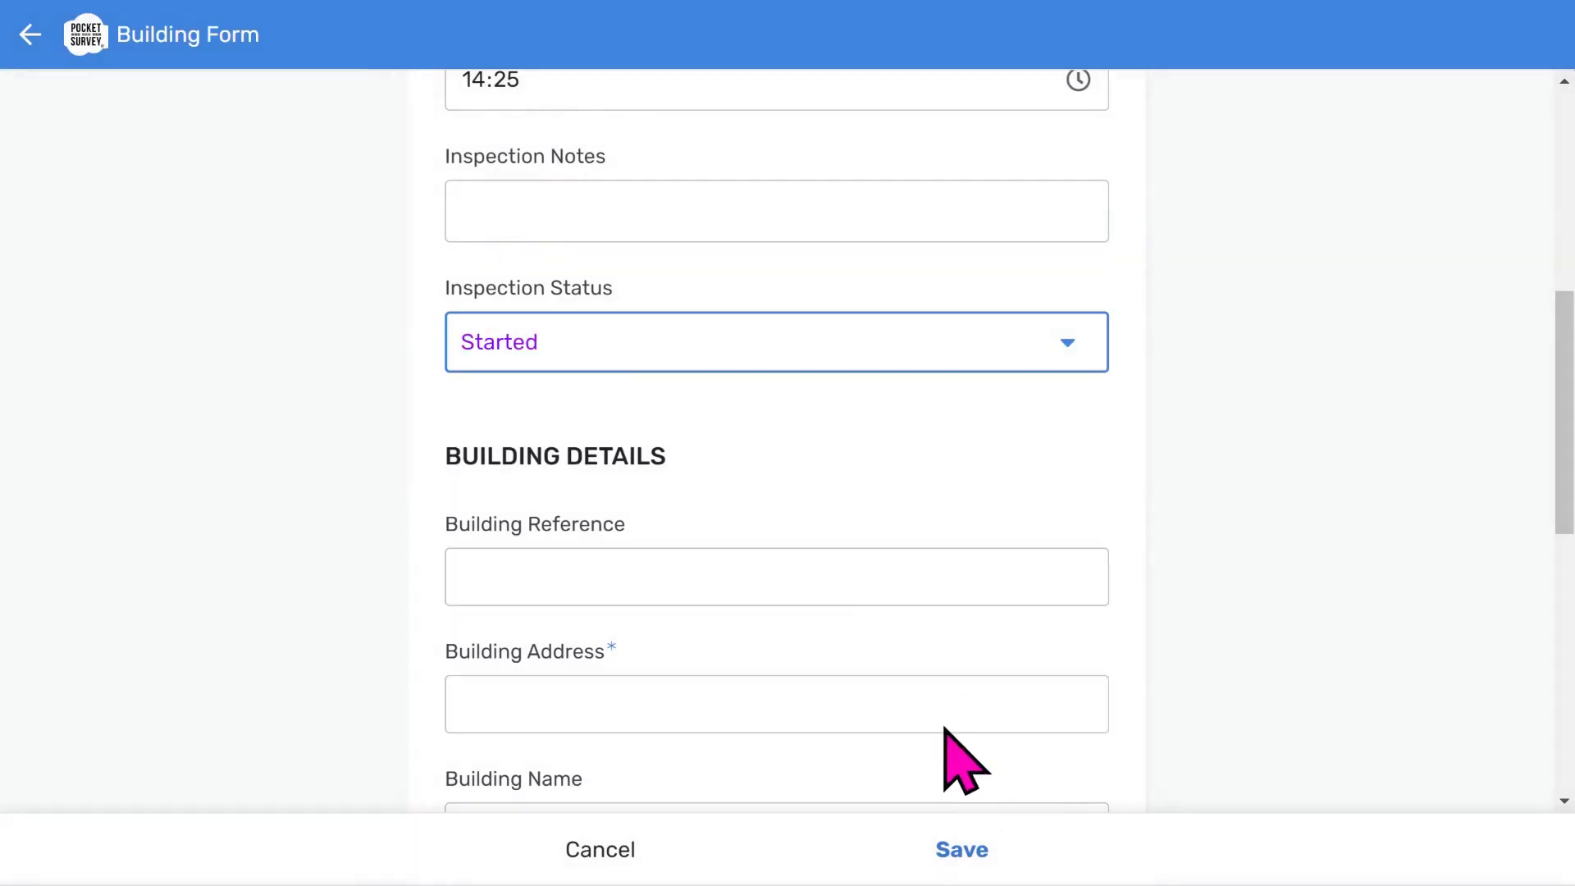
scroll(802, 580, "down", 5)
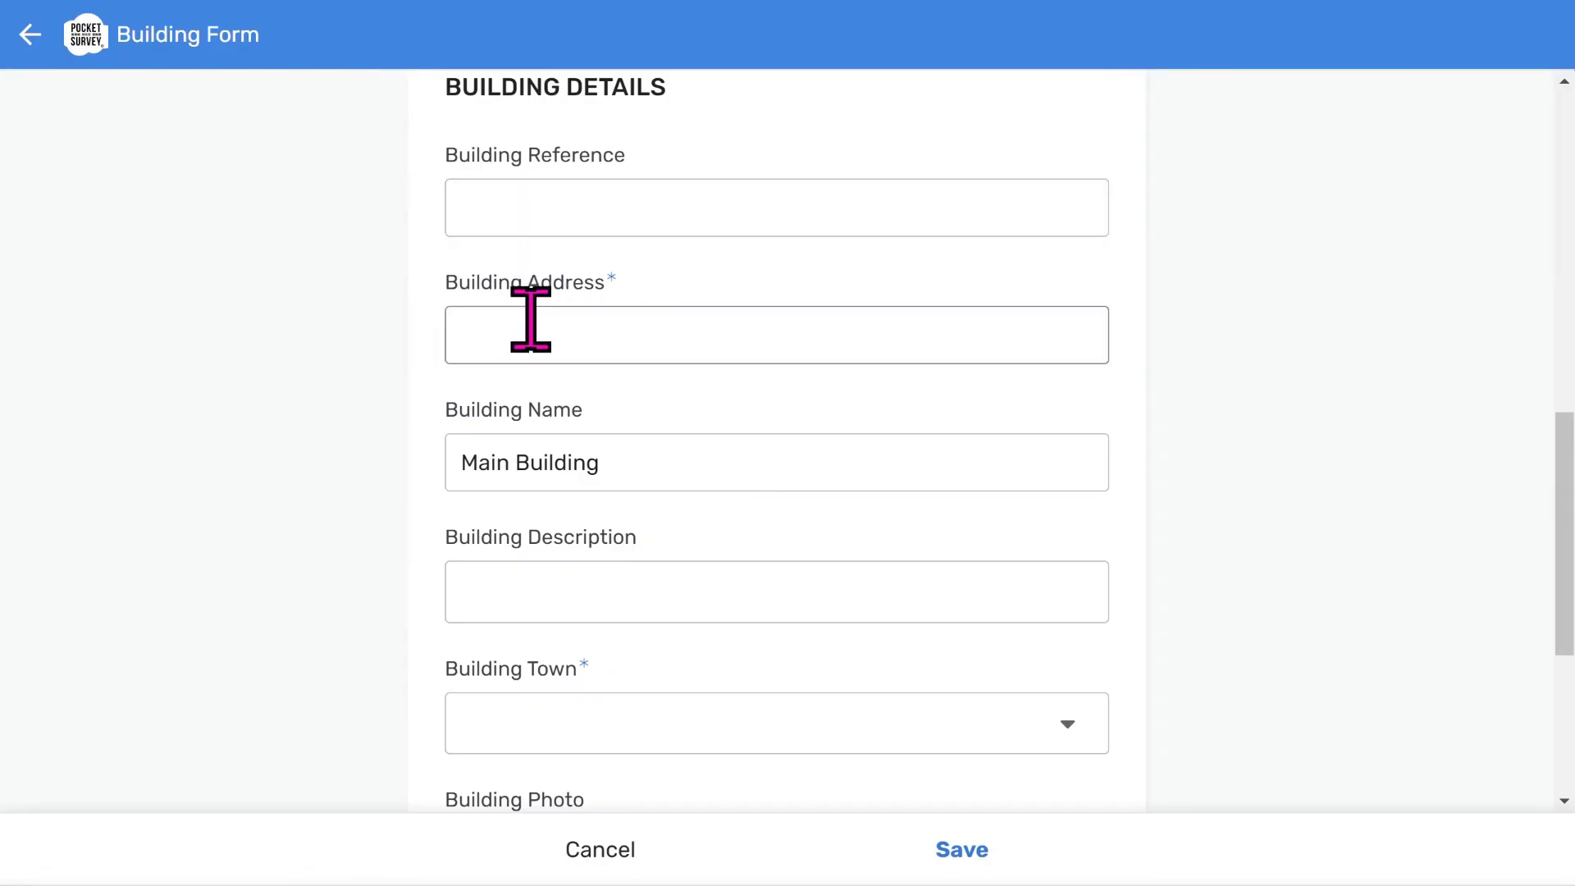
- Fill in the building address from the suggested match, keeping the name Main Building
left_click(534, 210)
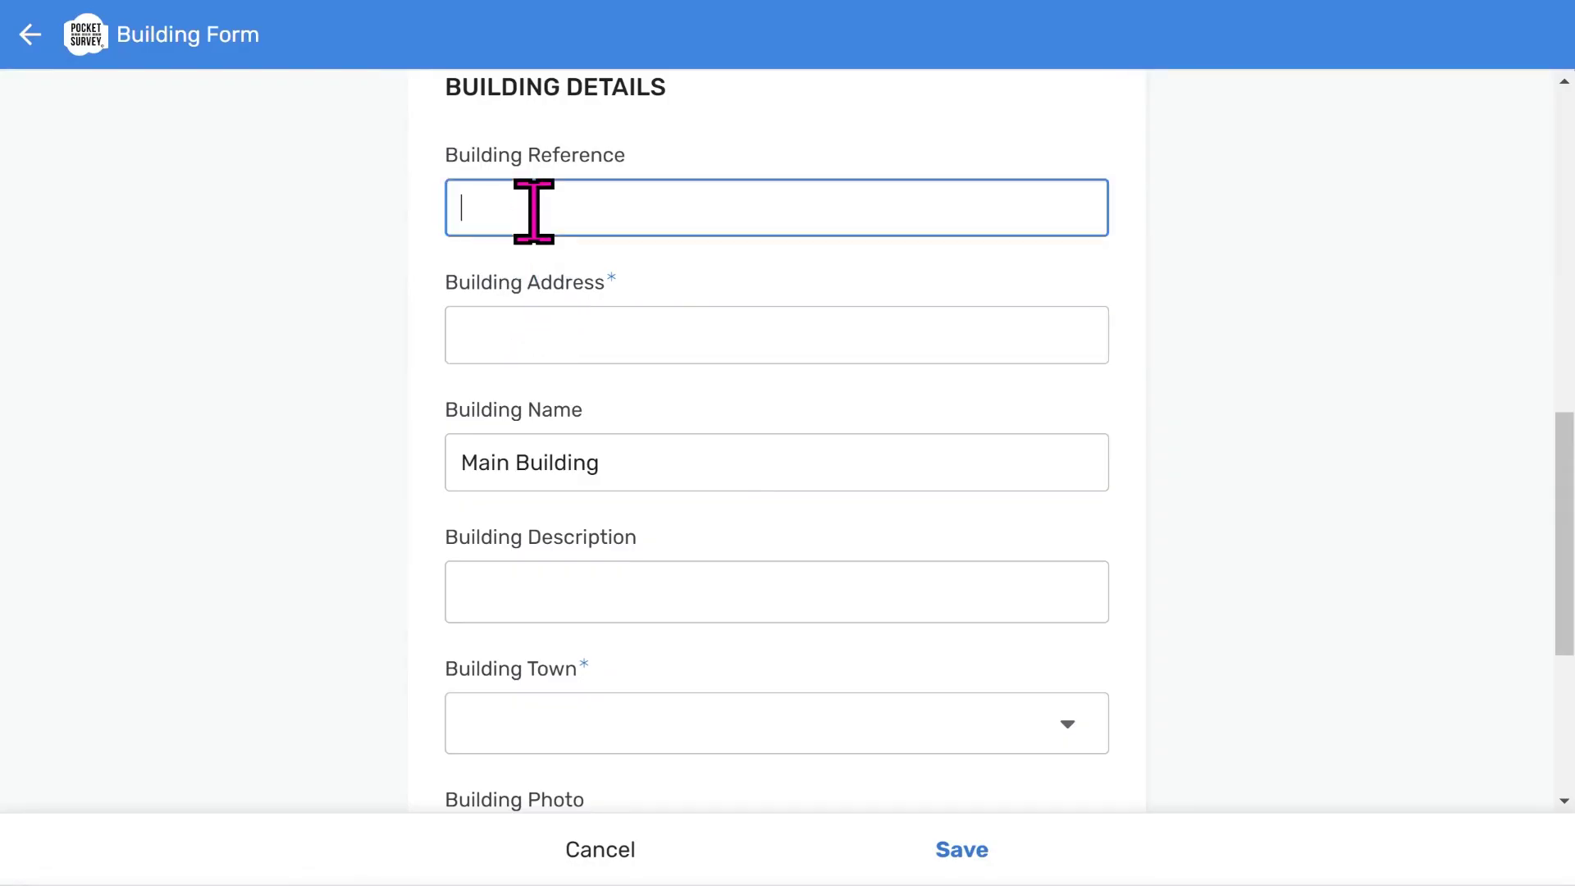
left_click(530, 328)
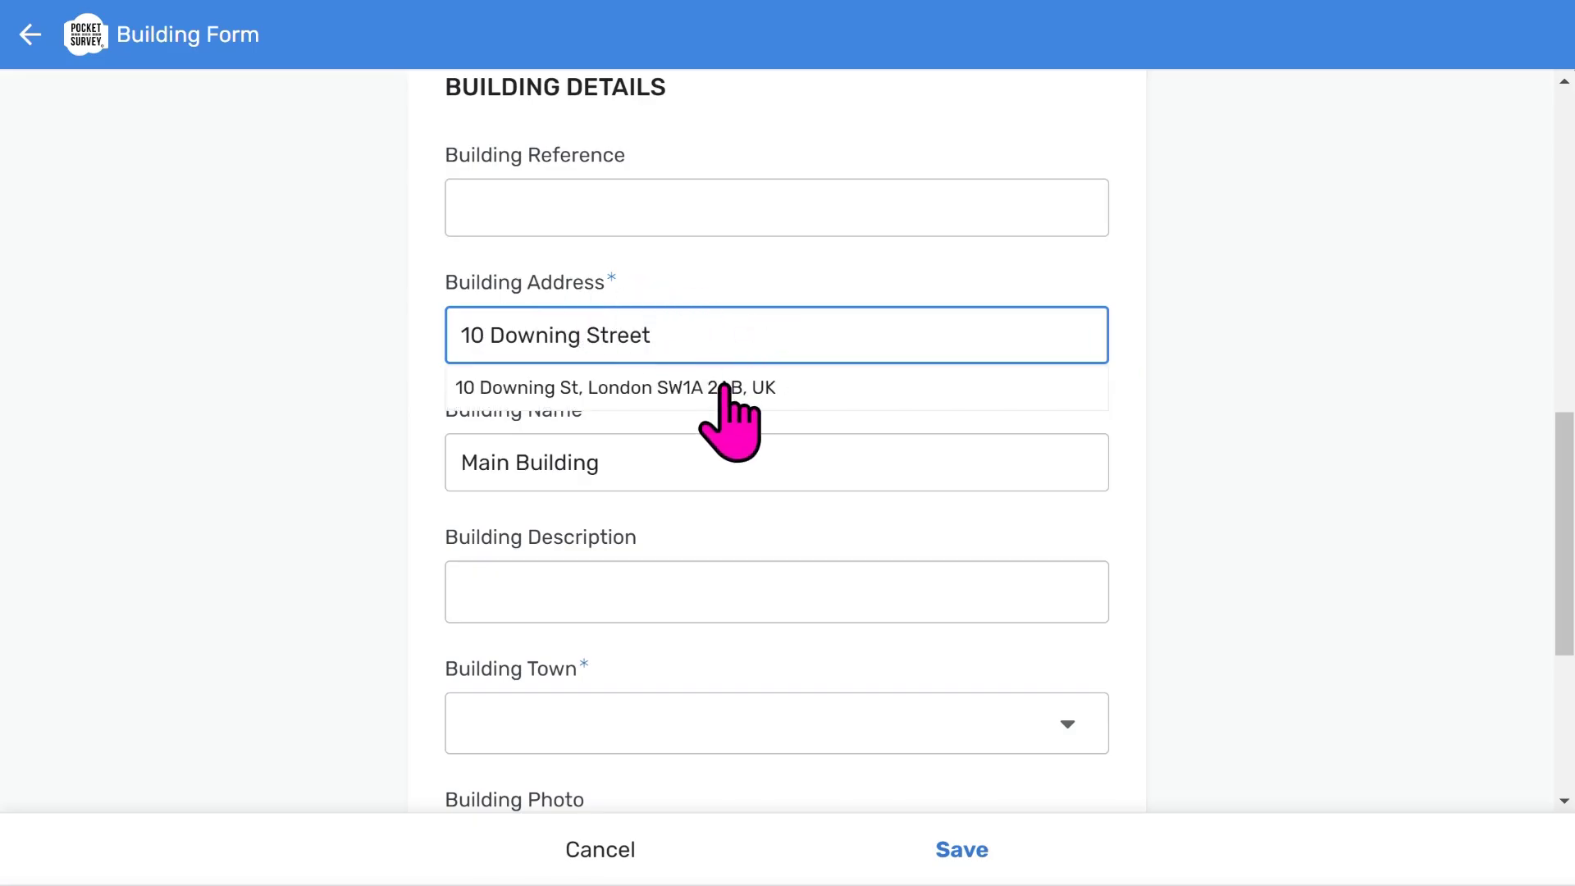
left_click(725, 387)
left_click(638, 464)
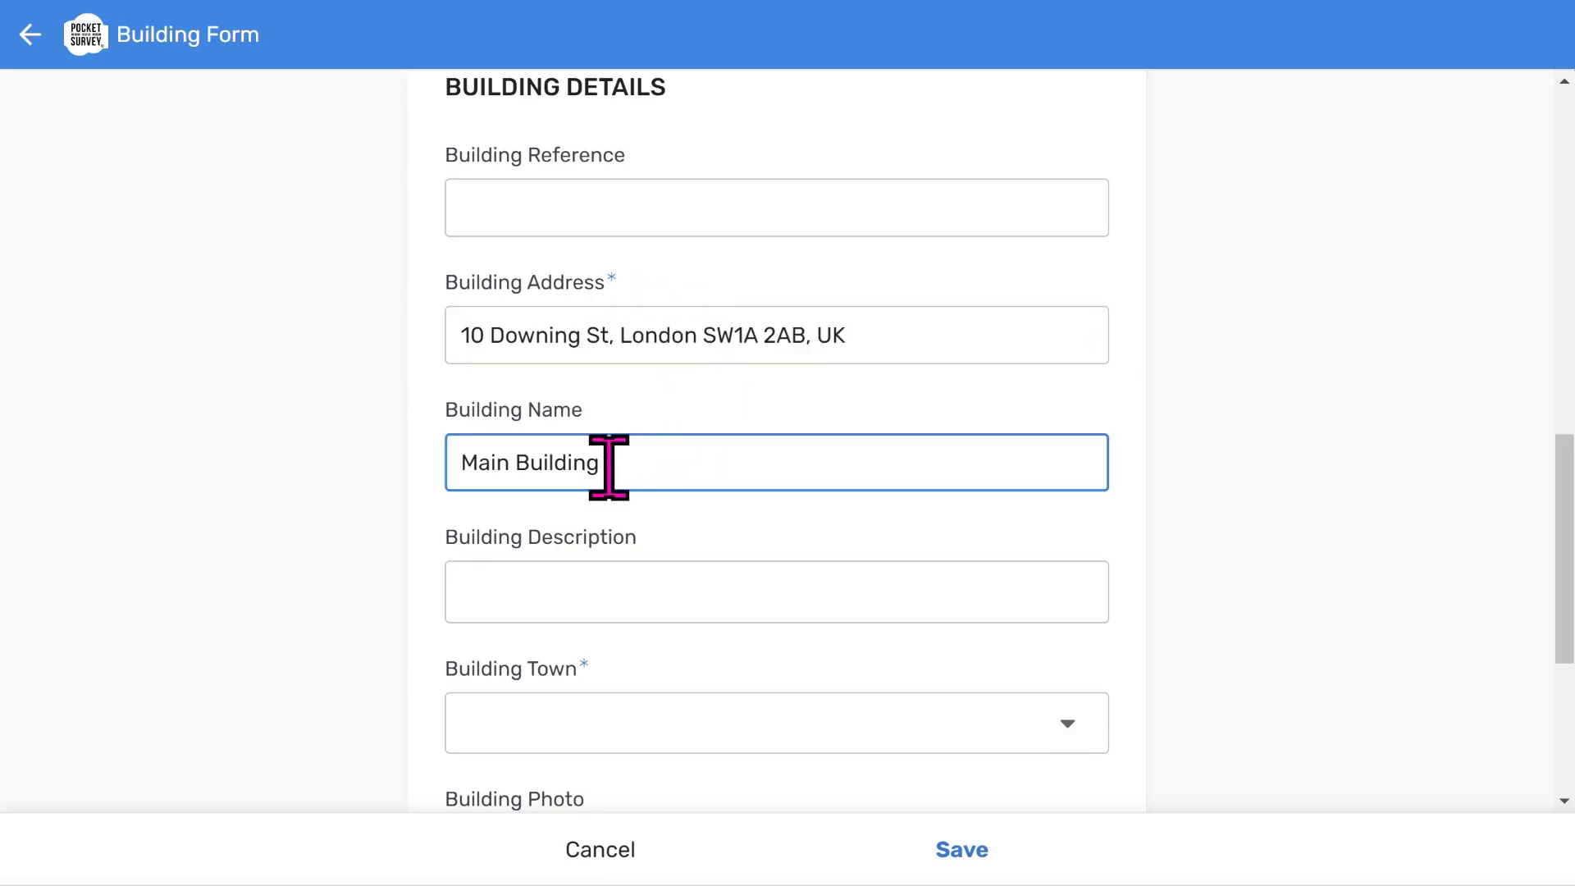
left_click_drag(608, 466, 457, 484)
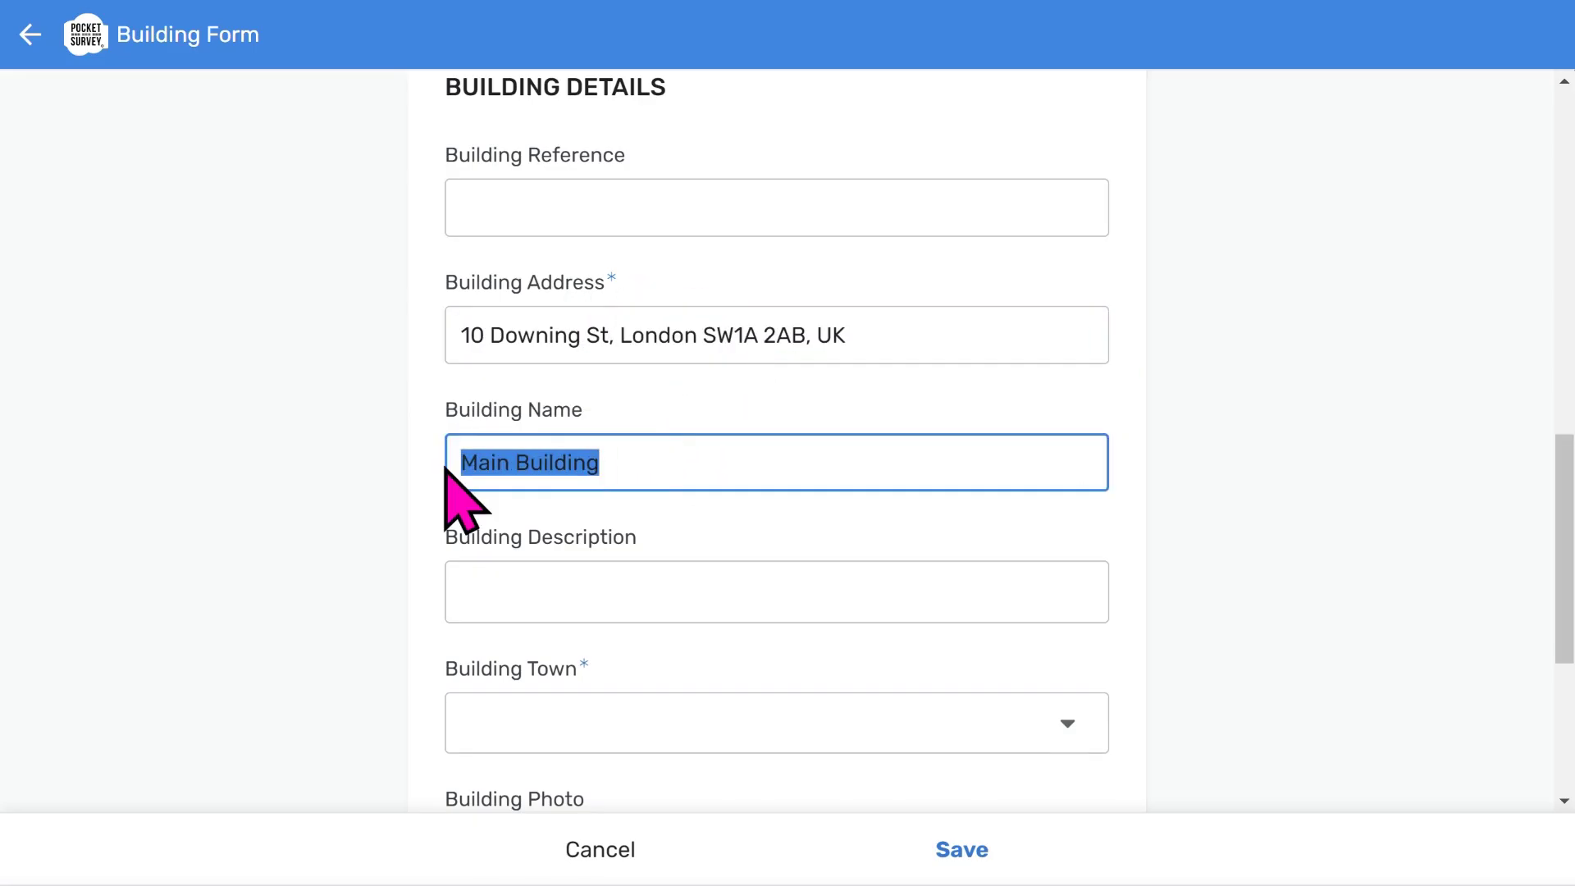
left_click(615, 575)
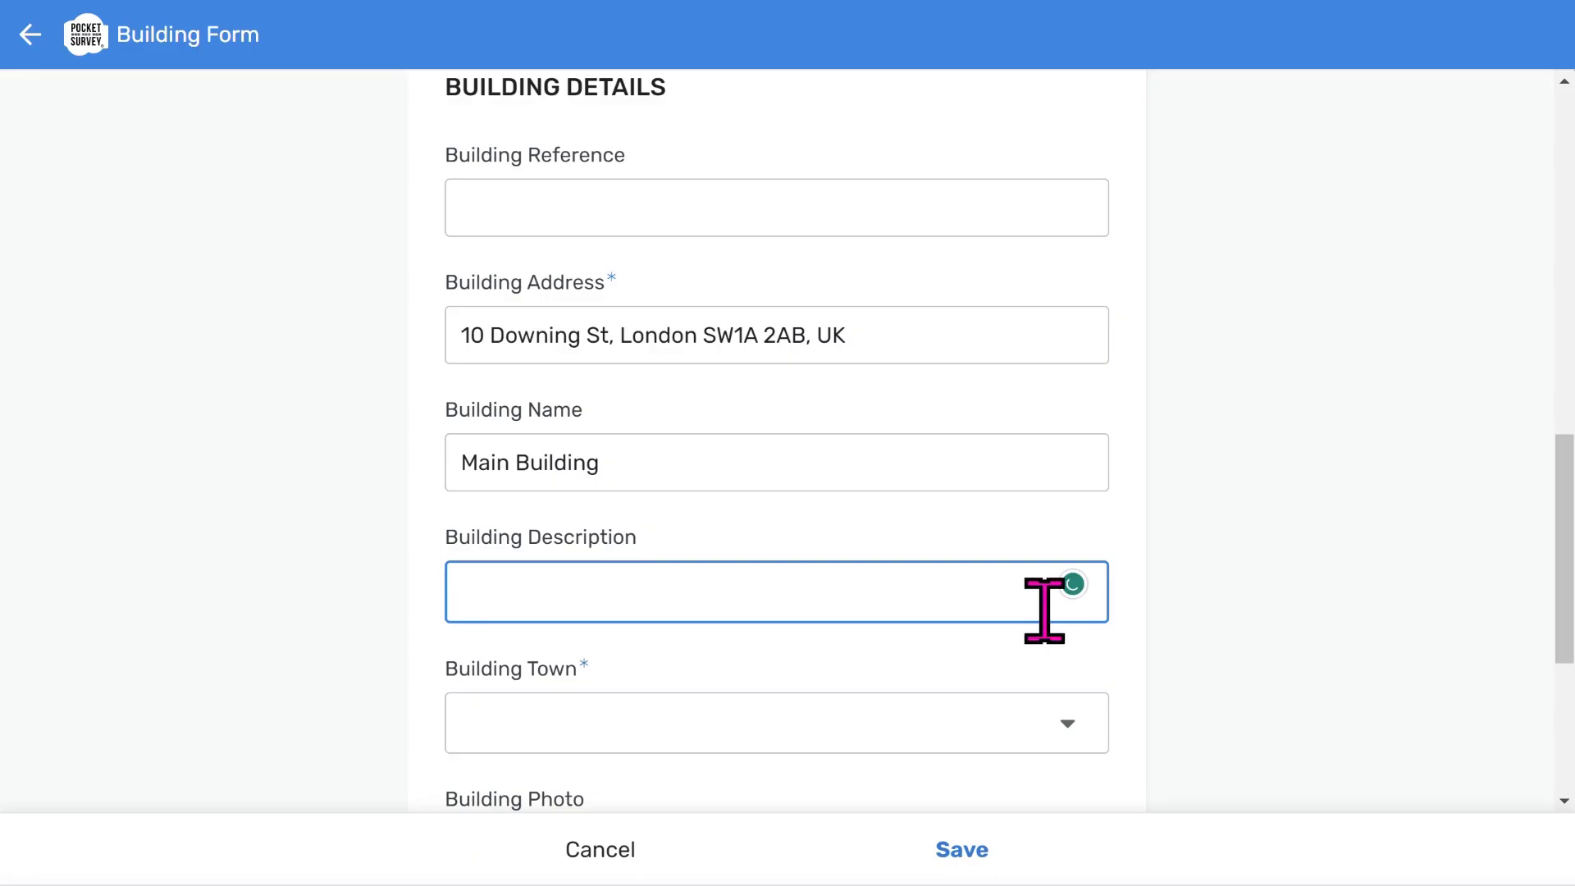
- Set the Building Town to Accrington
scroll(792, 632, "down", 1)
left_click(777, 606)
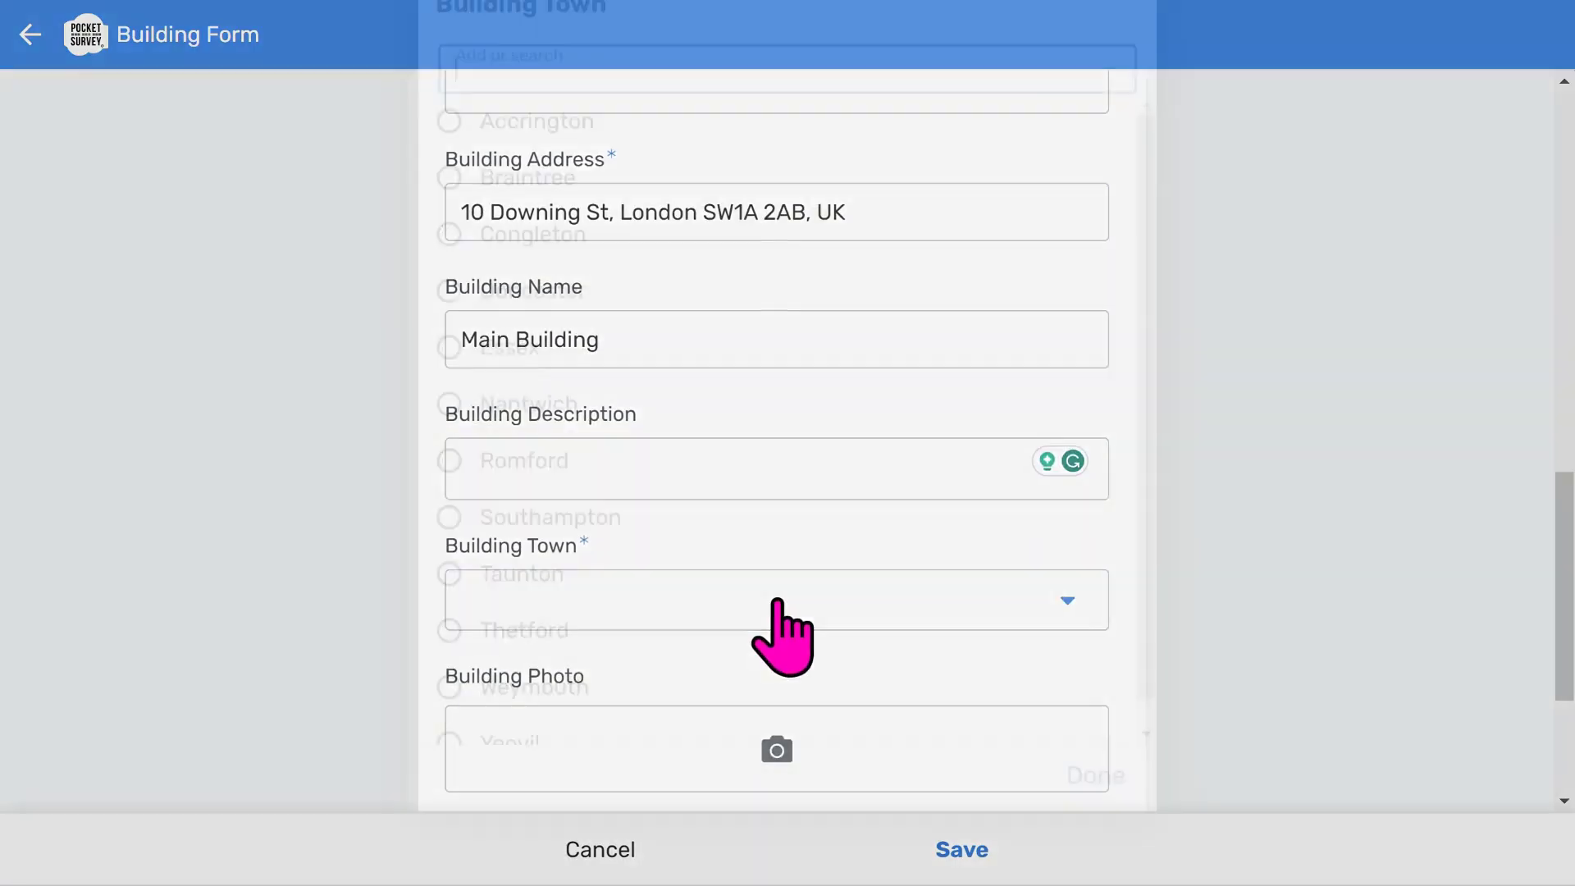
left_click(543, 178)
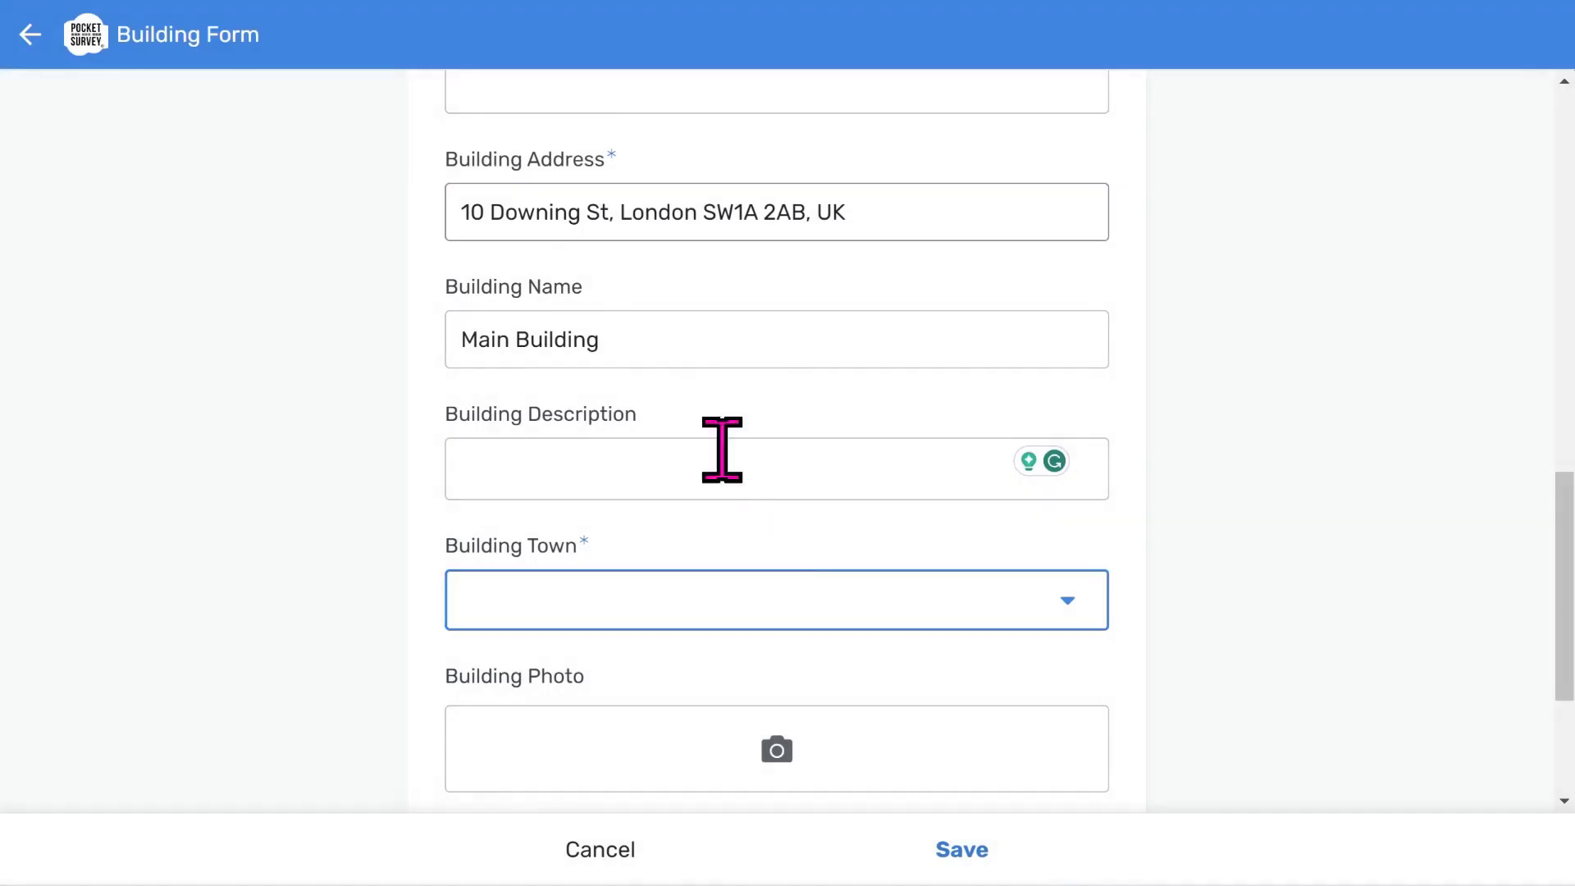
scroll(804, 575, "down", 2)
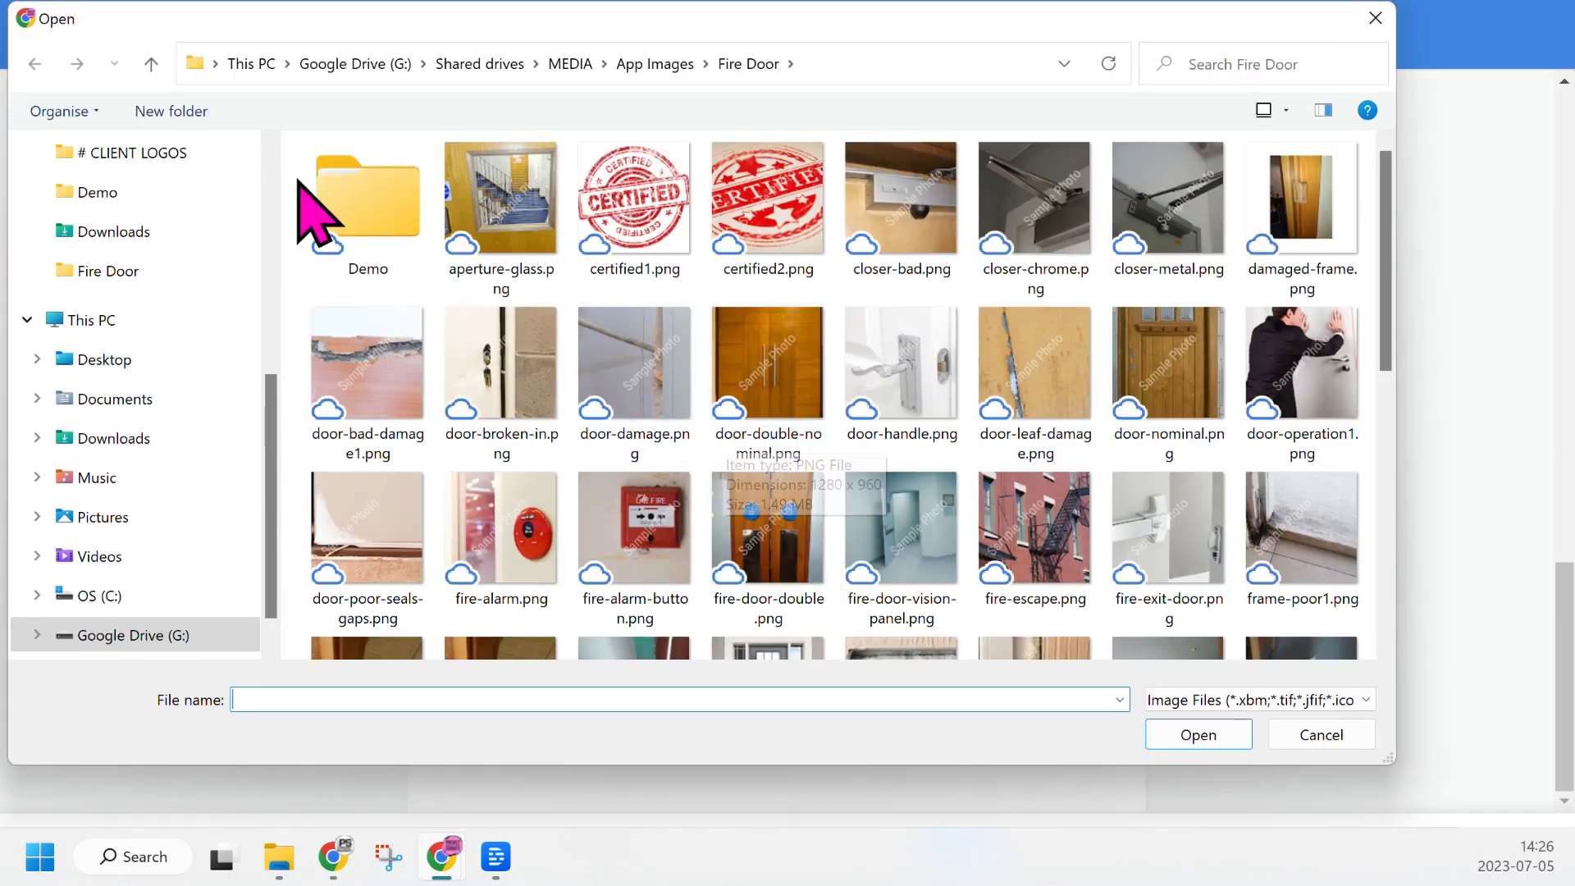
- Attach Test Building Photo.png from the Demo folder as the Building Photo
left_click(372, 206)
double_click(371, 207)
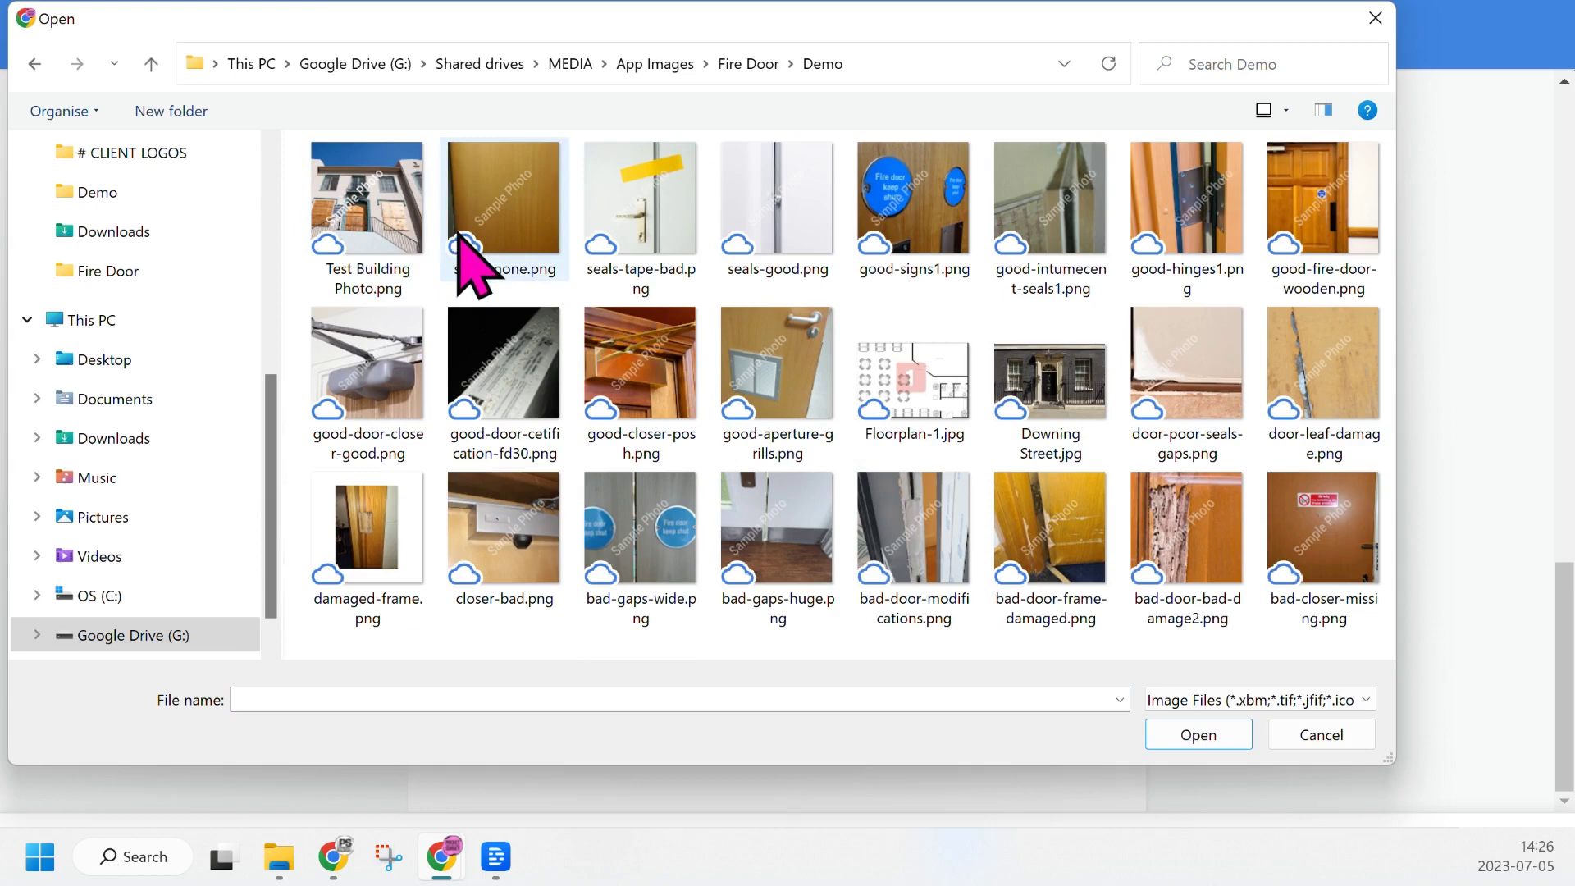
left_click(387, 216)
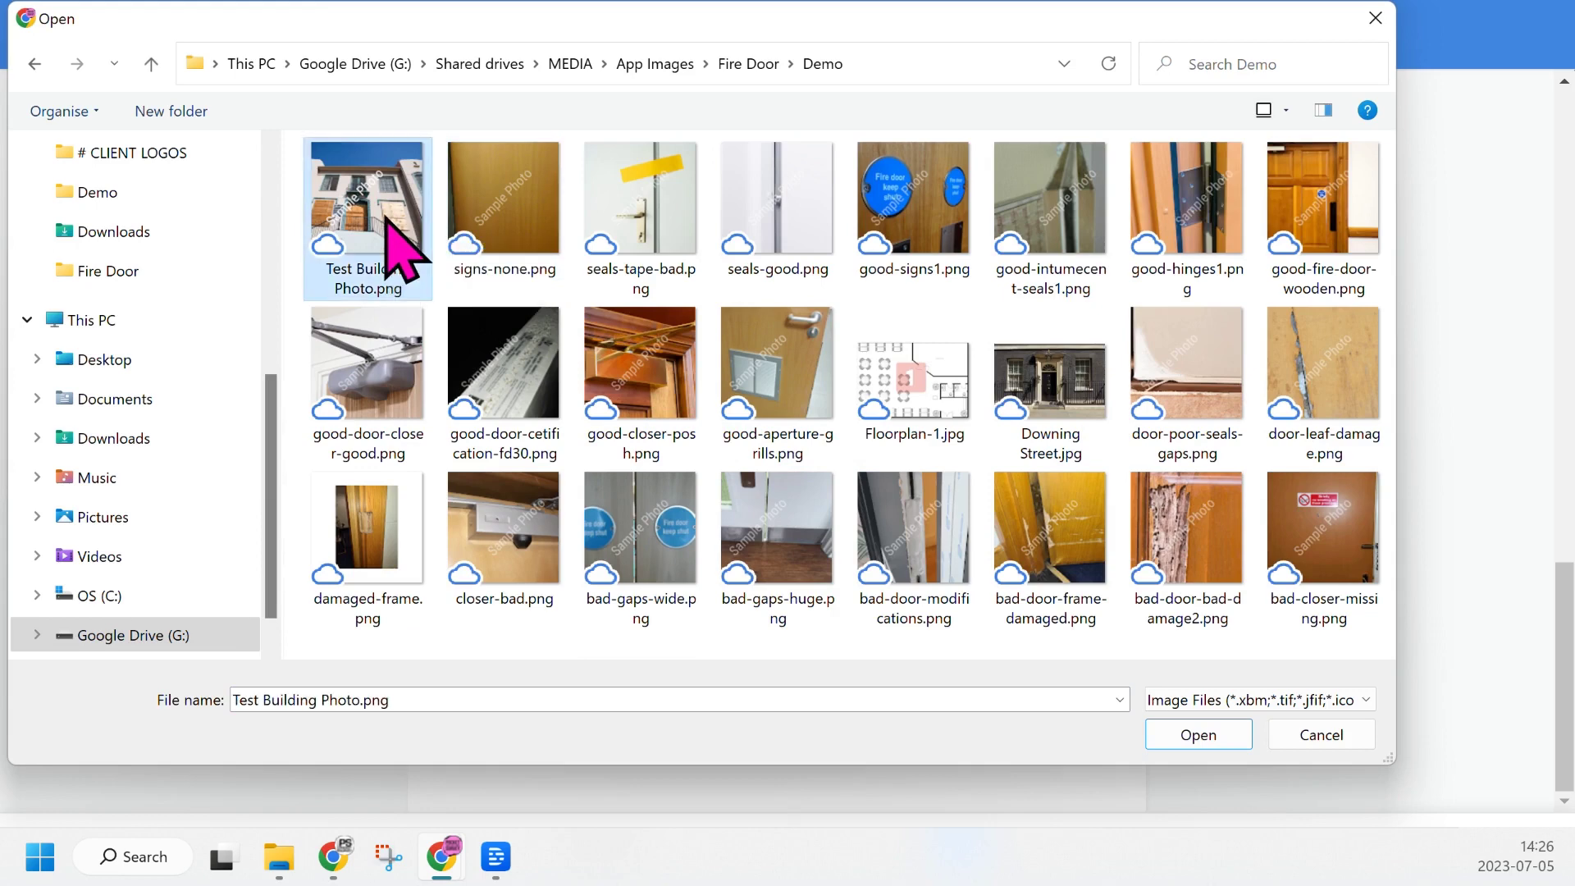
left_click(1198, 736)
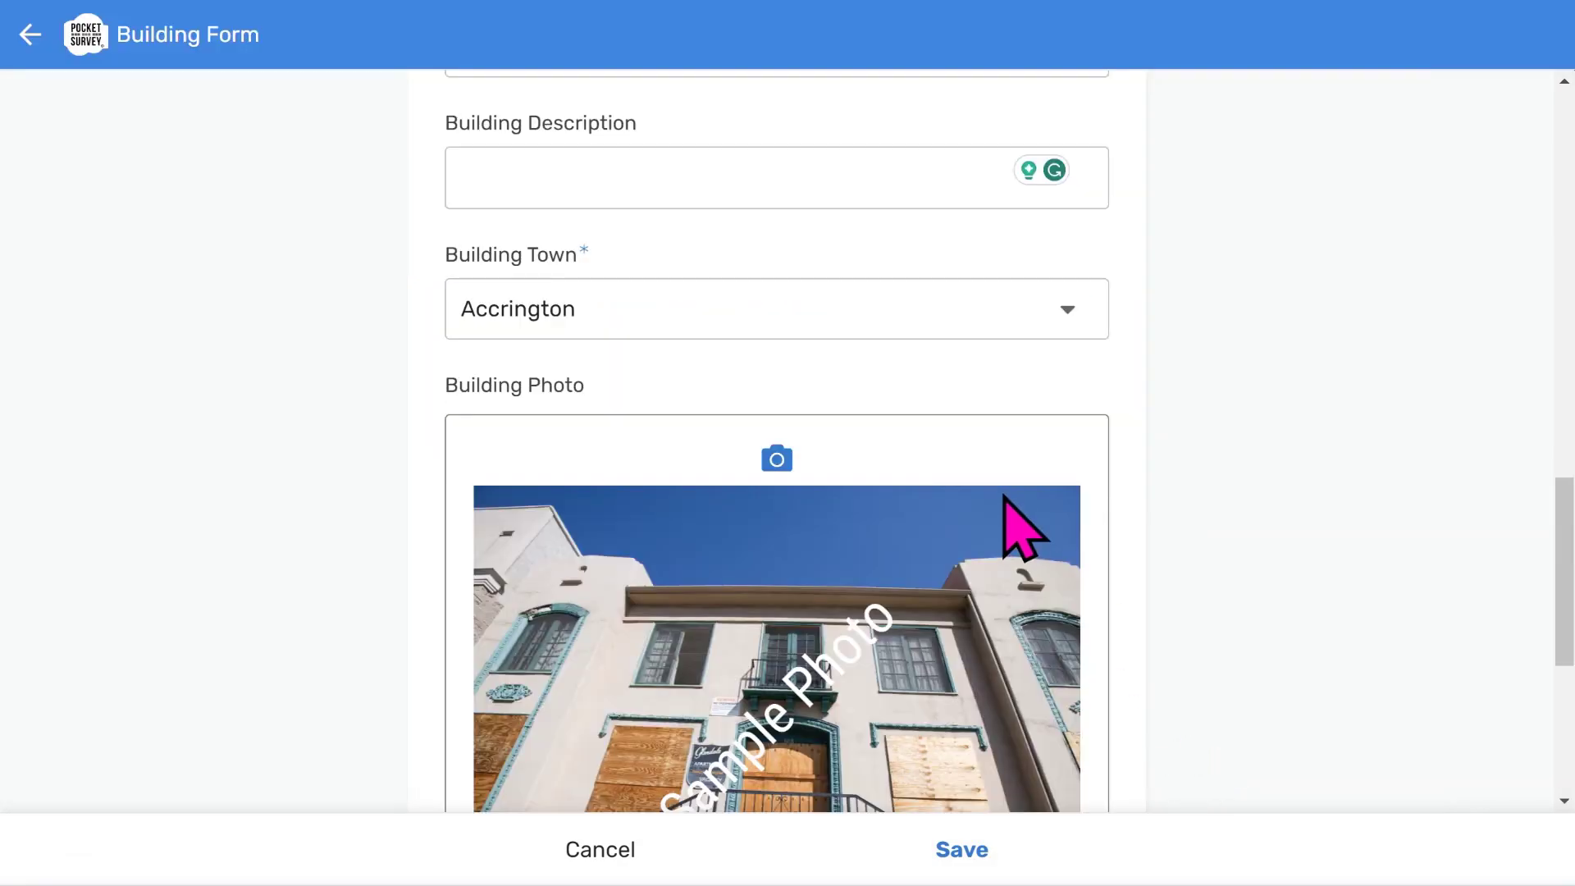
scroll(995, 538, "down", 6)
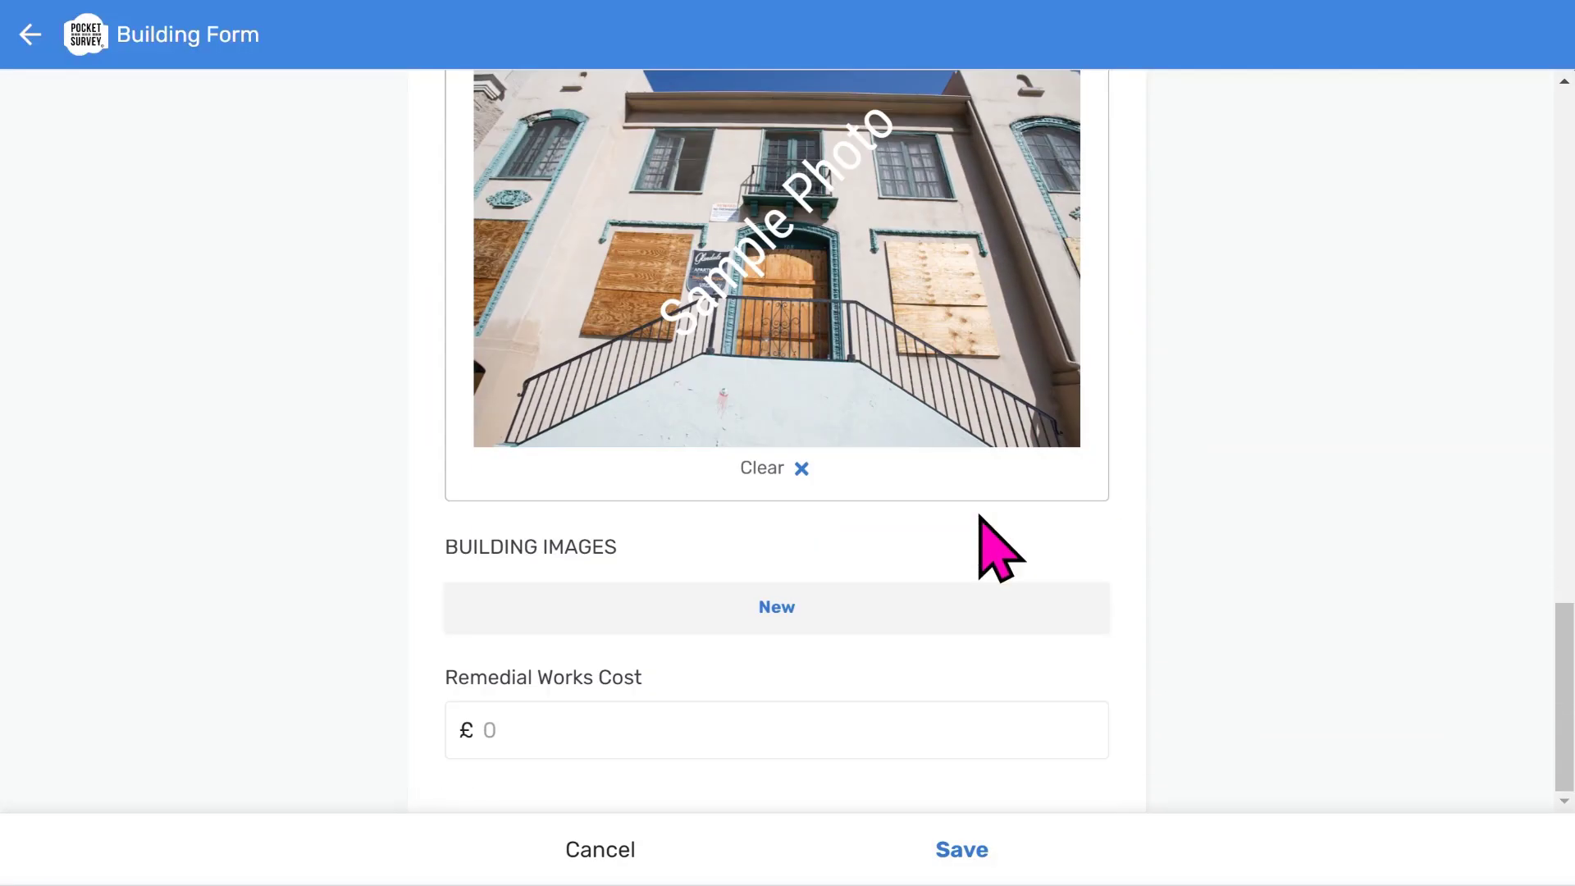
- Set Inspection Type to 'A non-invasive assessment of the whole building' and save the building
left_click(971, 853)
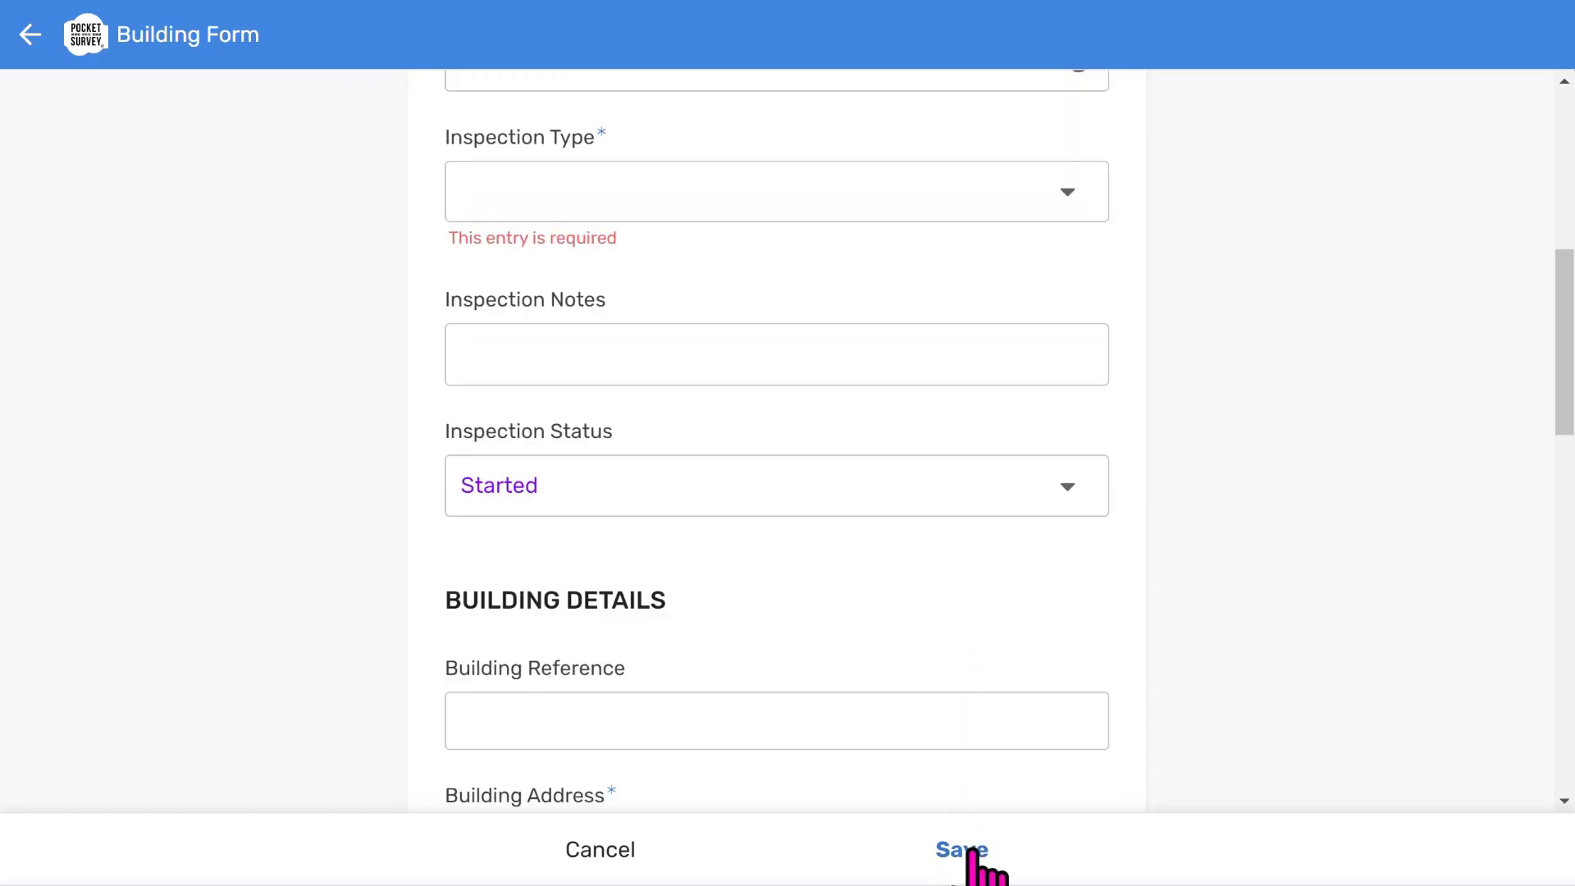
left_click(594, 187)
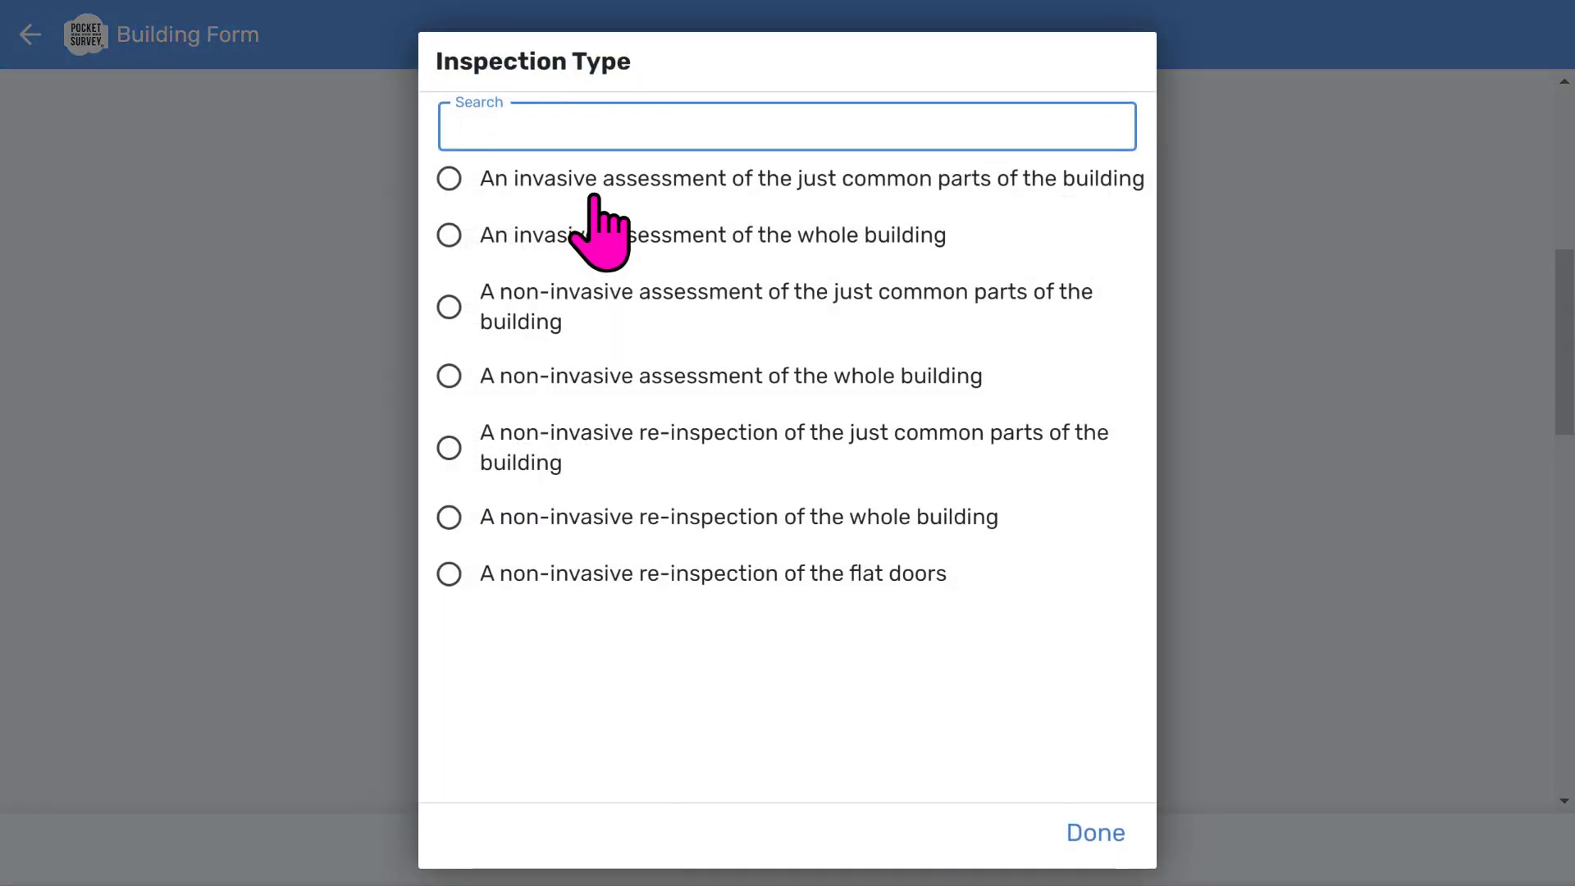
left_click(646, 377)
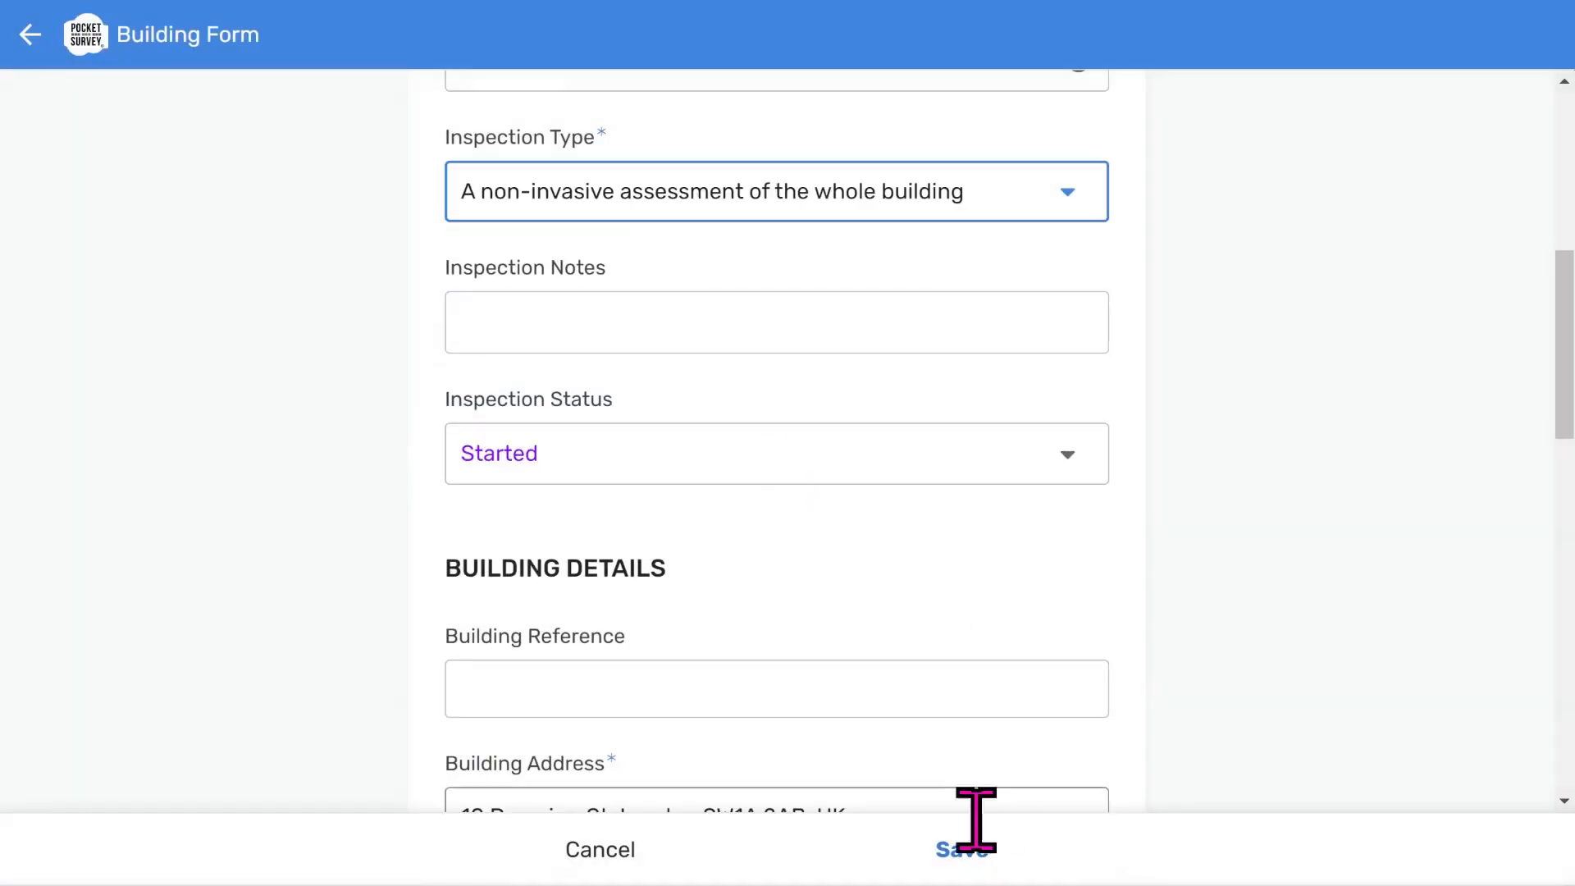
left_click(968, 853)
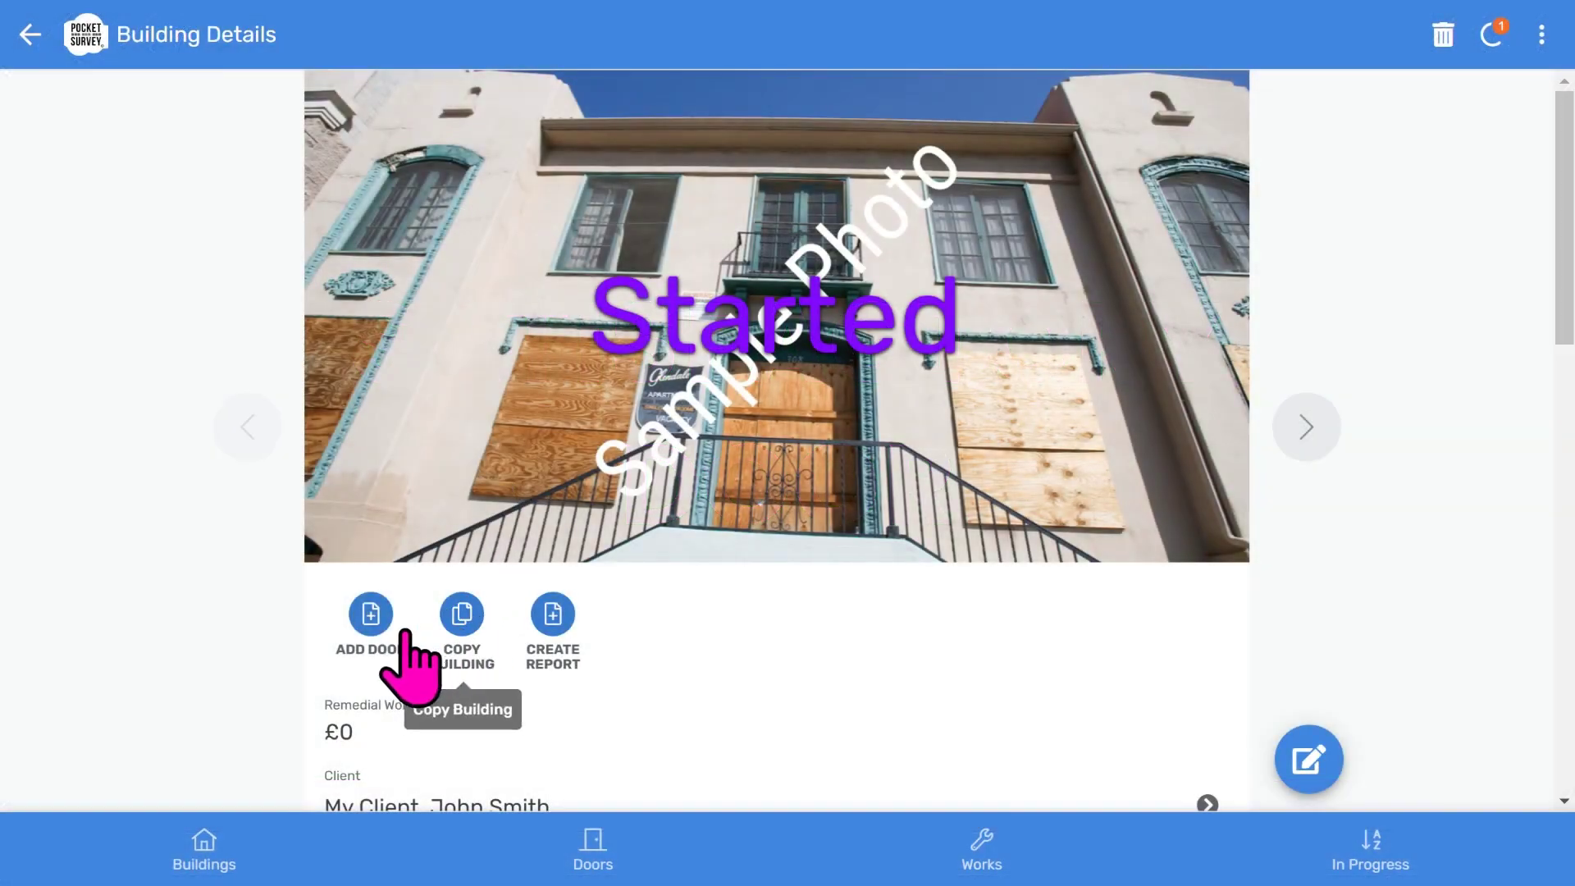
scroll(370, 634, "down", 2)
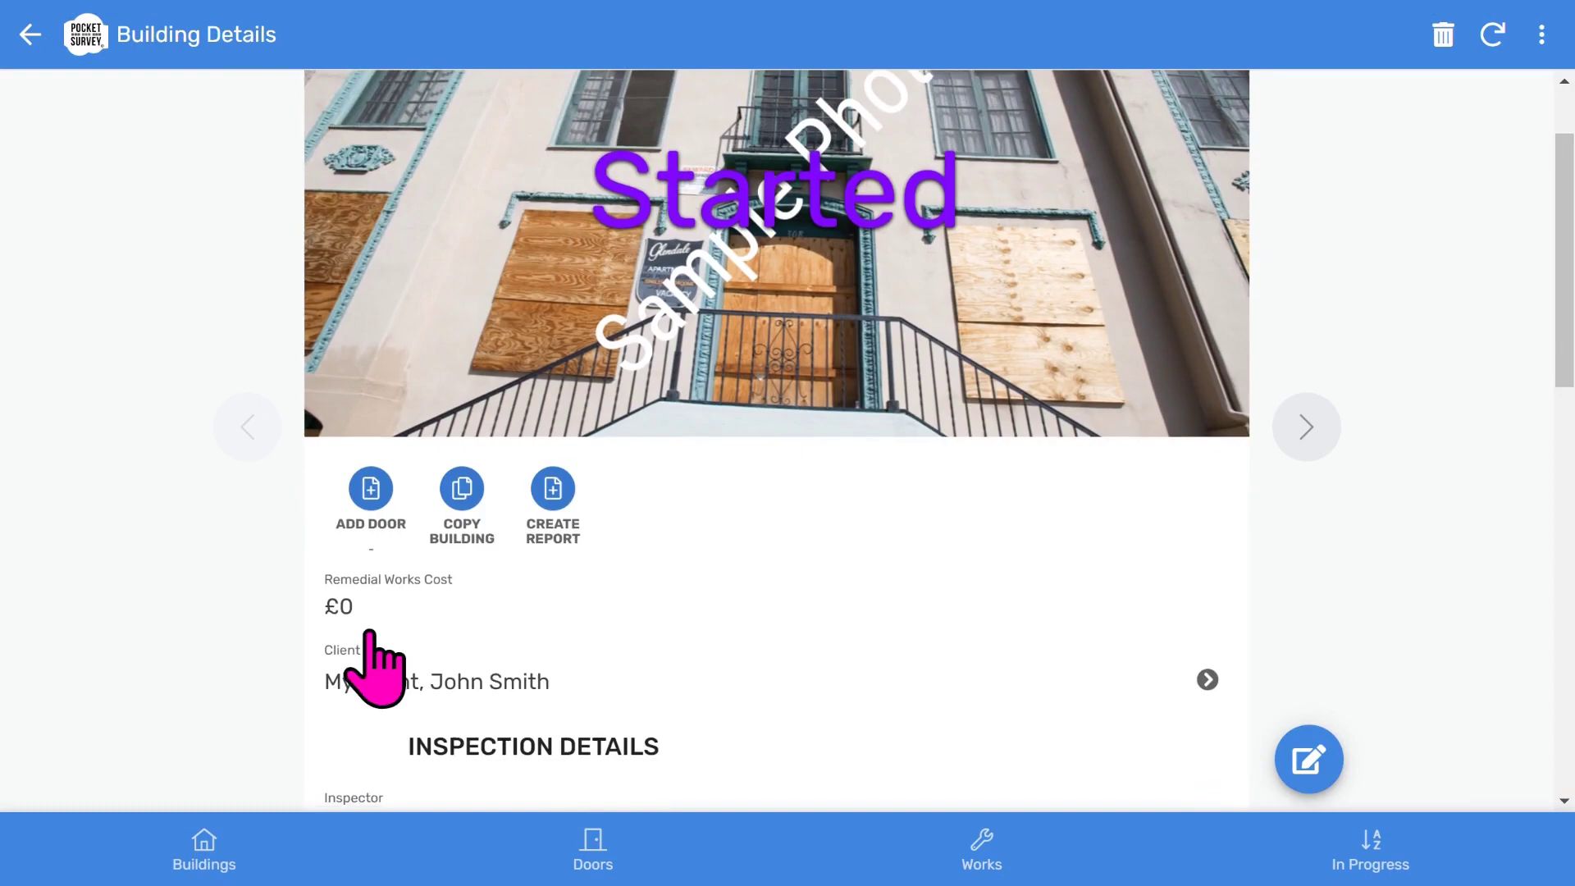
scroll(370, 633, "down", 5)
scroll(369, 633, "up", 7)
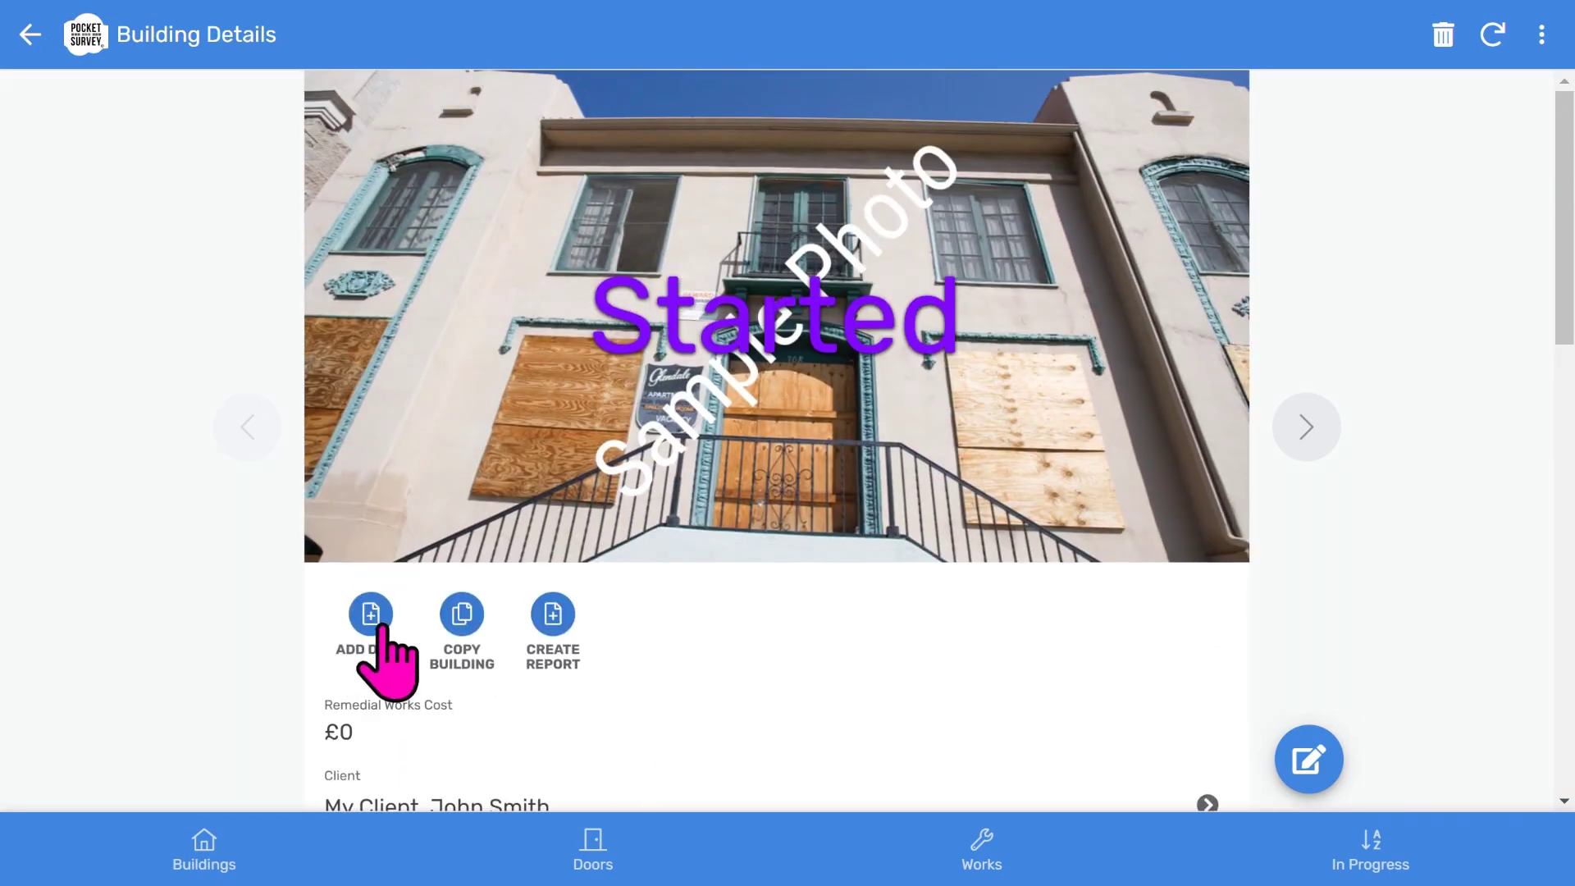
- Add a new door located at 0 - Ground floor, Boiler room, with reference FD-001
left_click(373, 619)
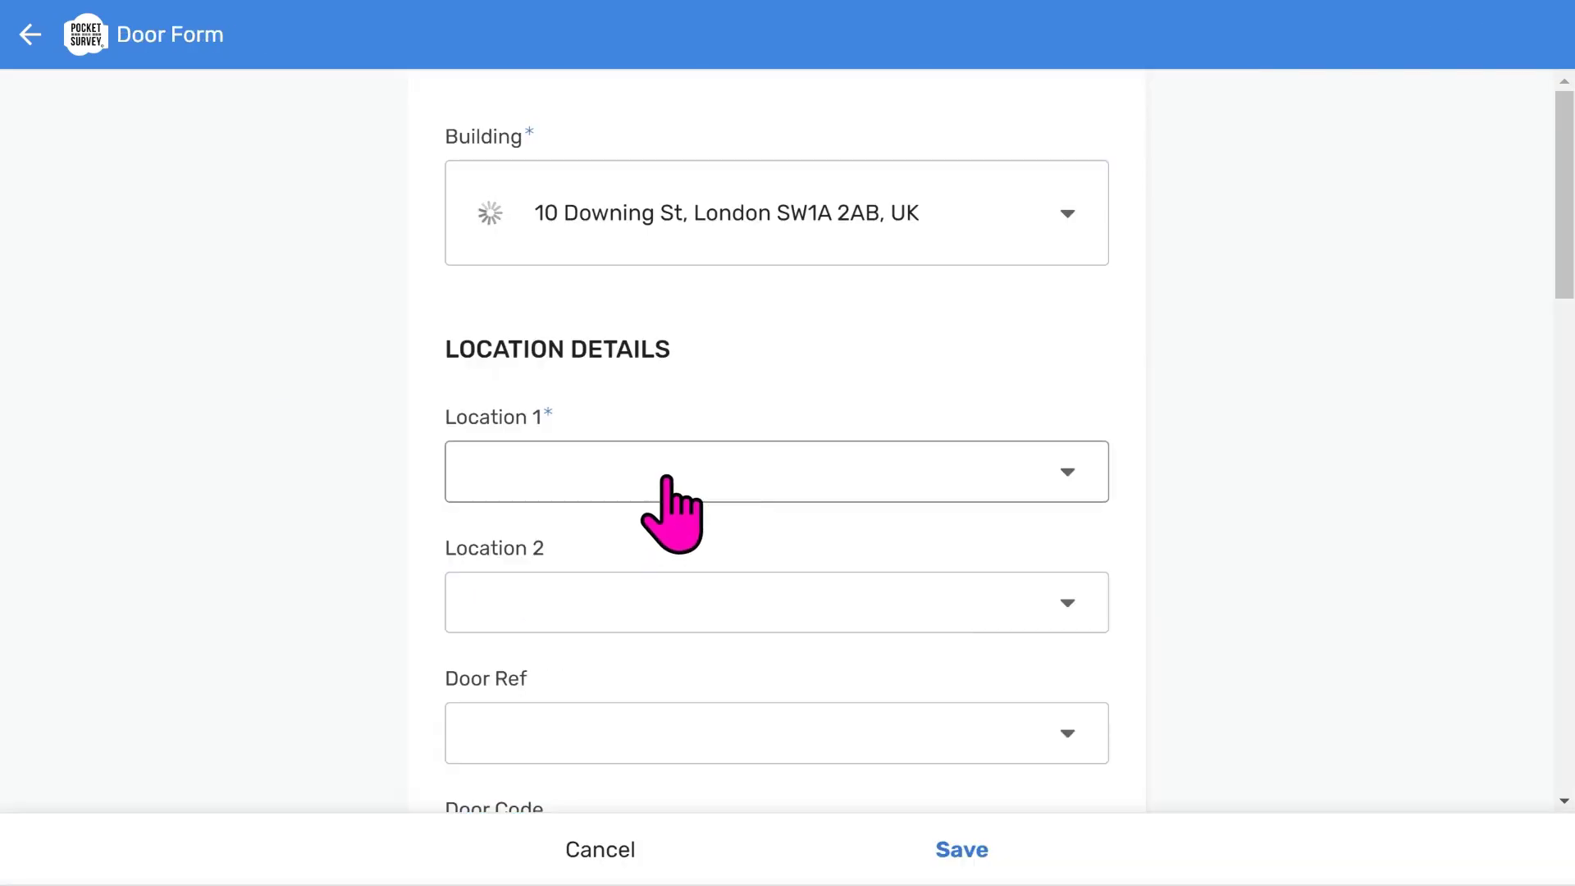
left_click(669, 480)
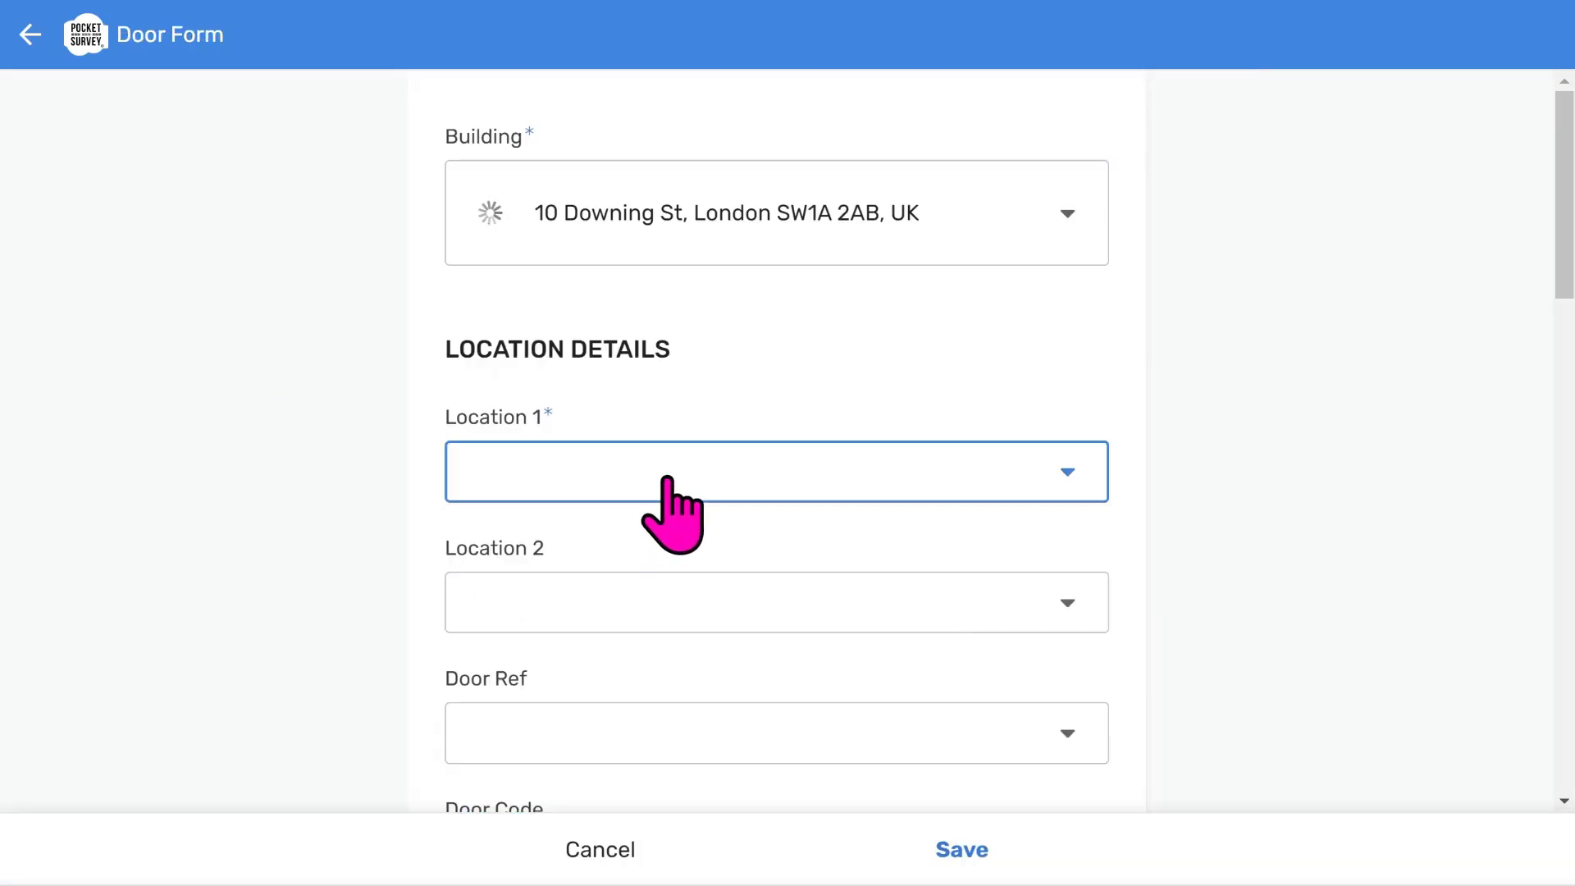
left_click(563, 230)
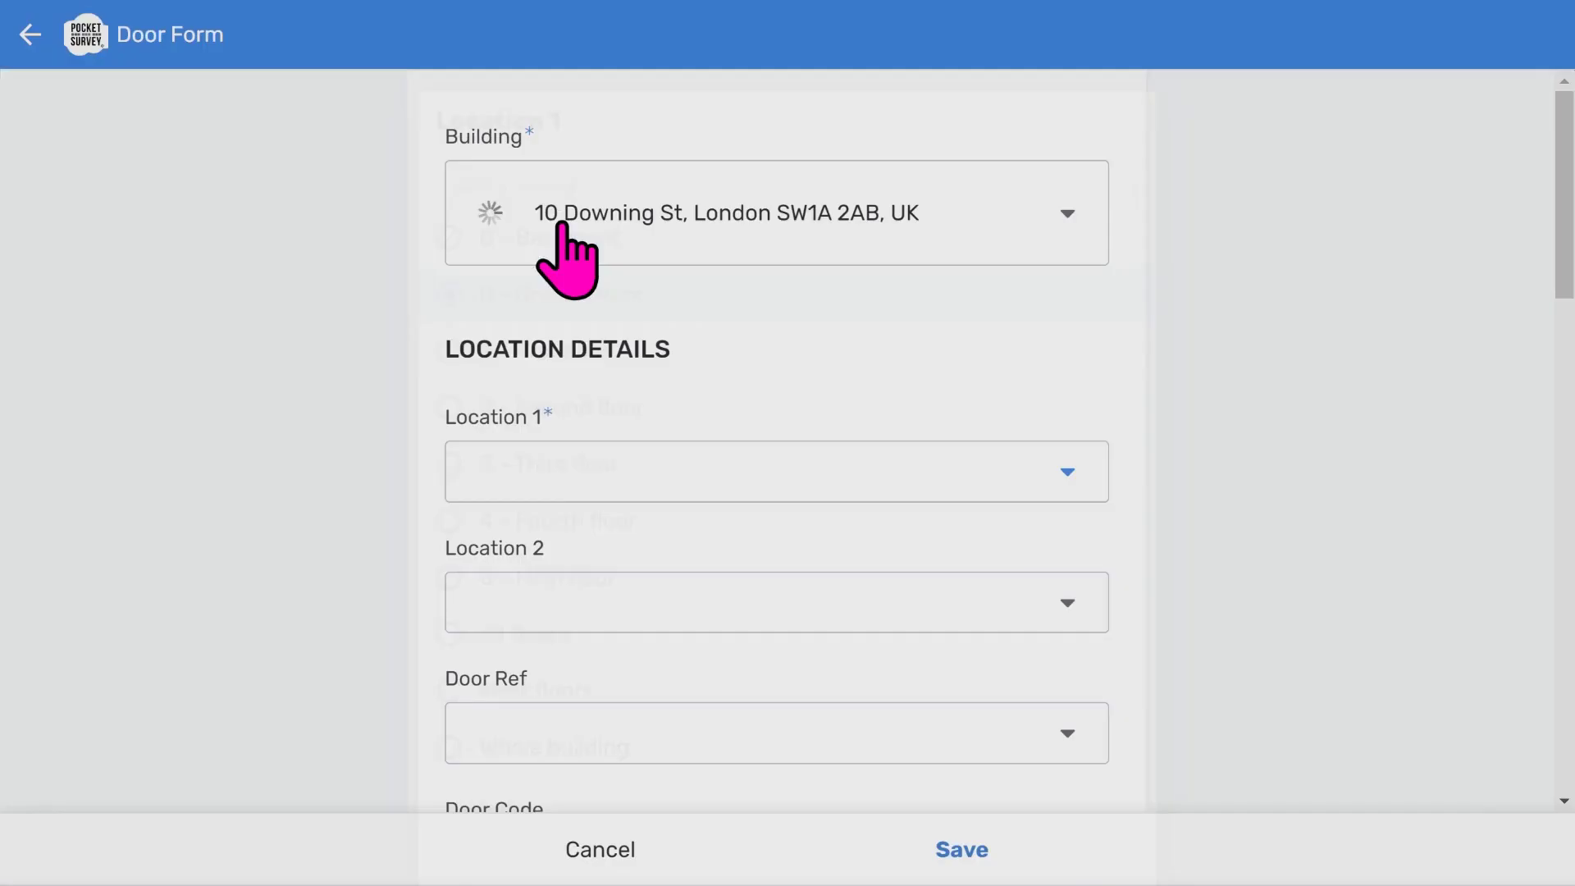
left_click(615, 605)
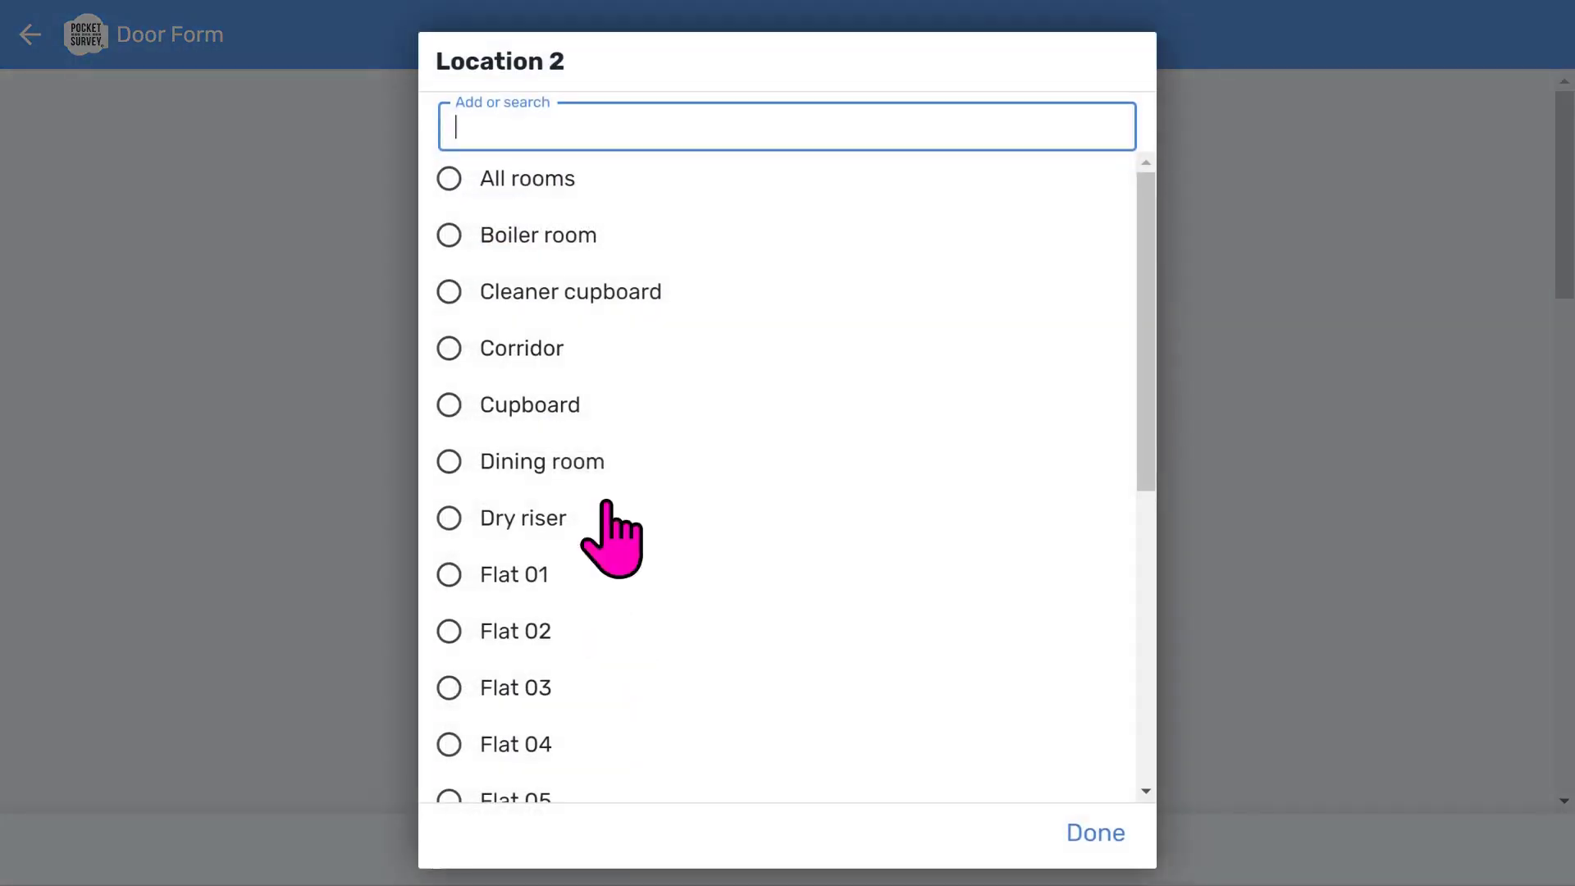
left_click(572, 246)
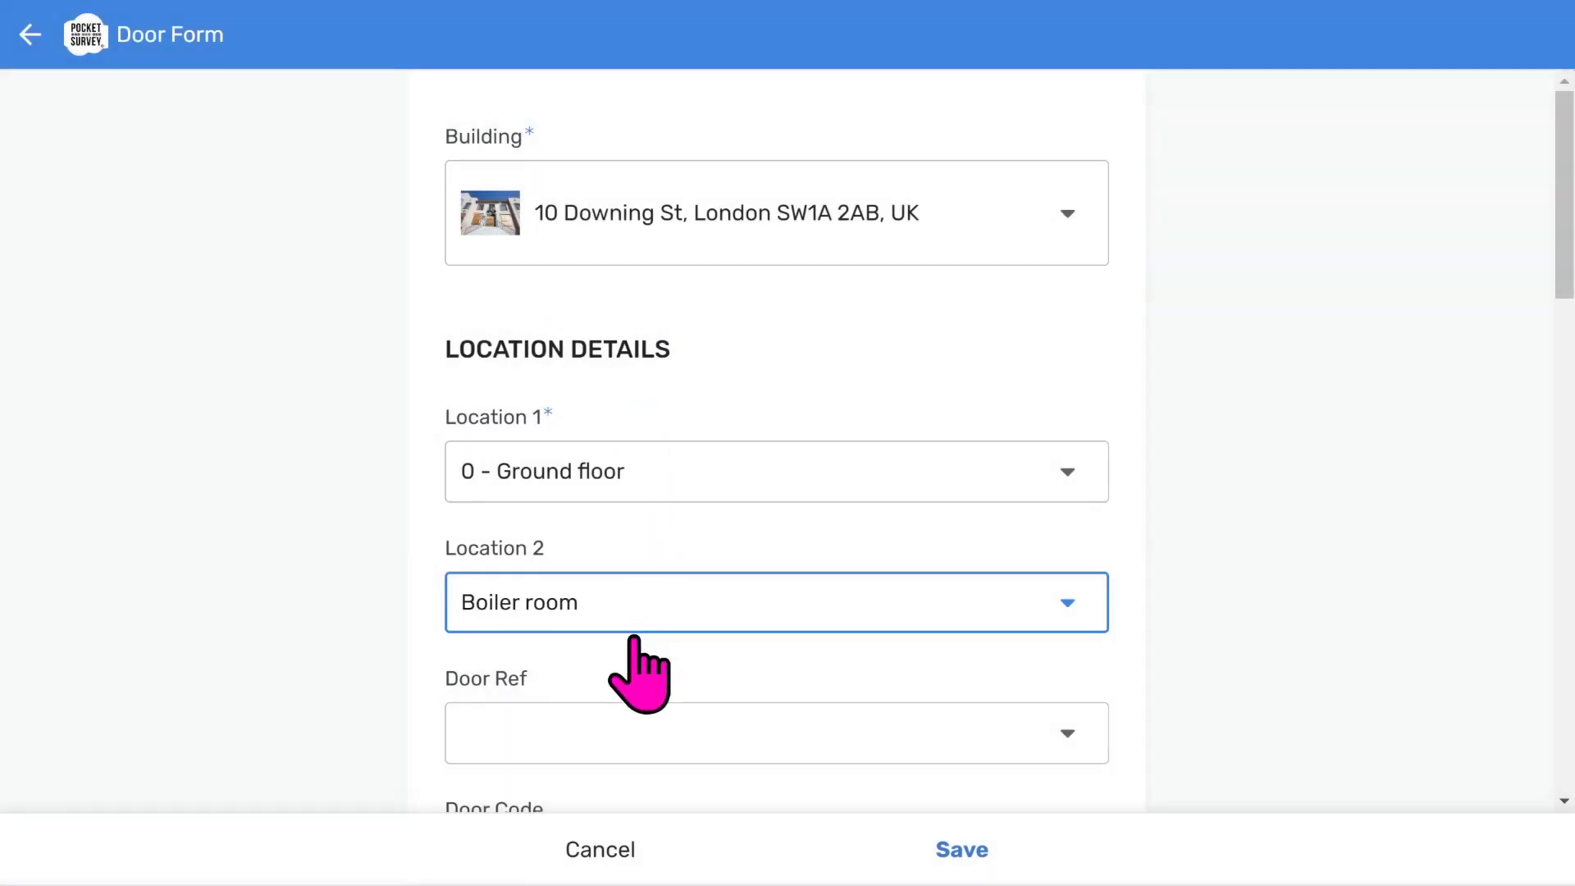
scroll(598, 607, "down", 3)
left_click(584, 486)
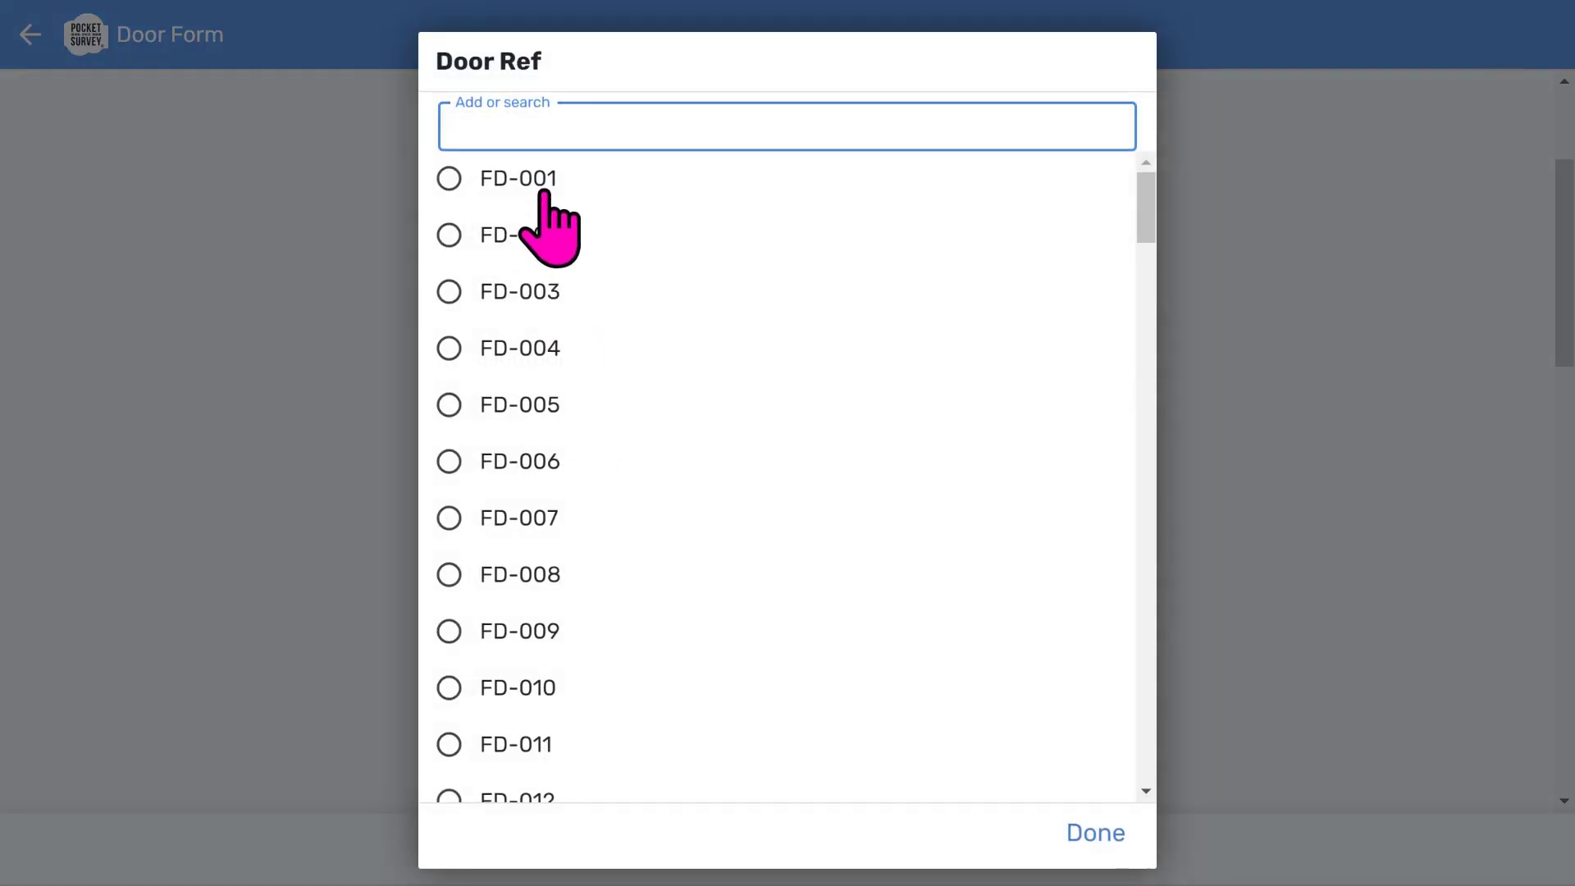
left_click(537, 185)
scroll(703, 467, "down", 5)
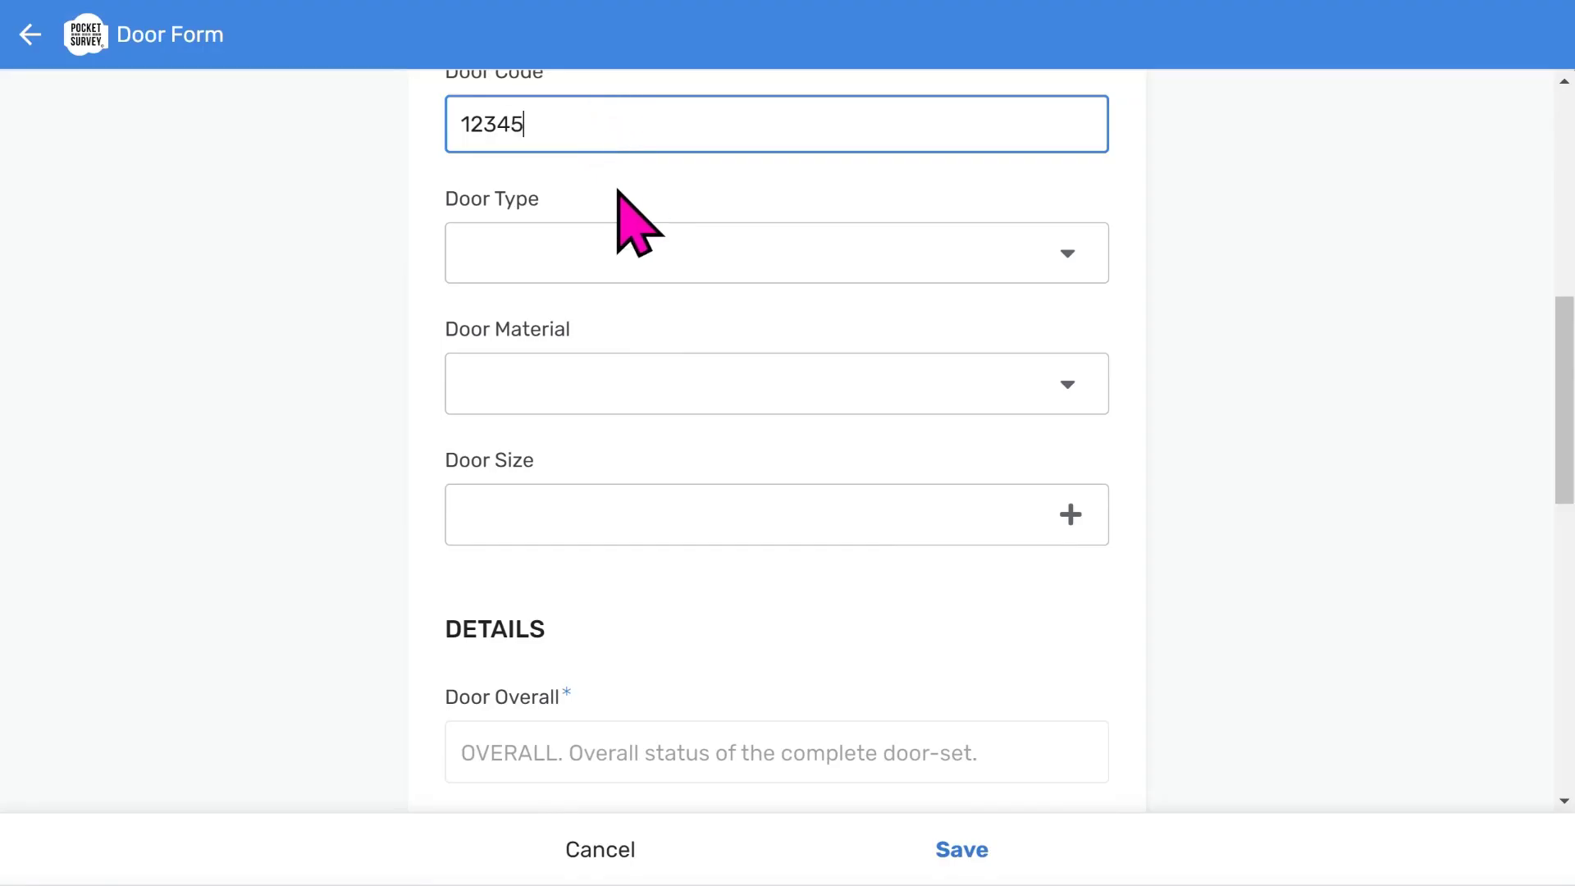
- Set the door type FD30, material Hardwood, and size Single Leaf, 2040 x 826, 44mm
left_click(603, 246)
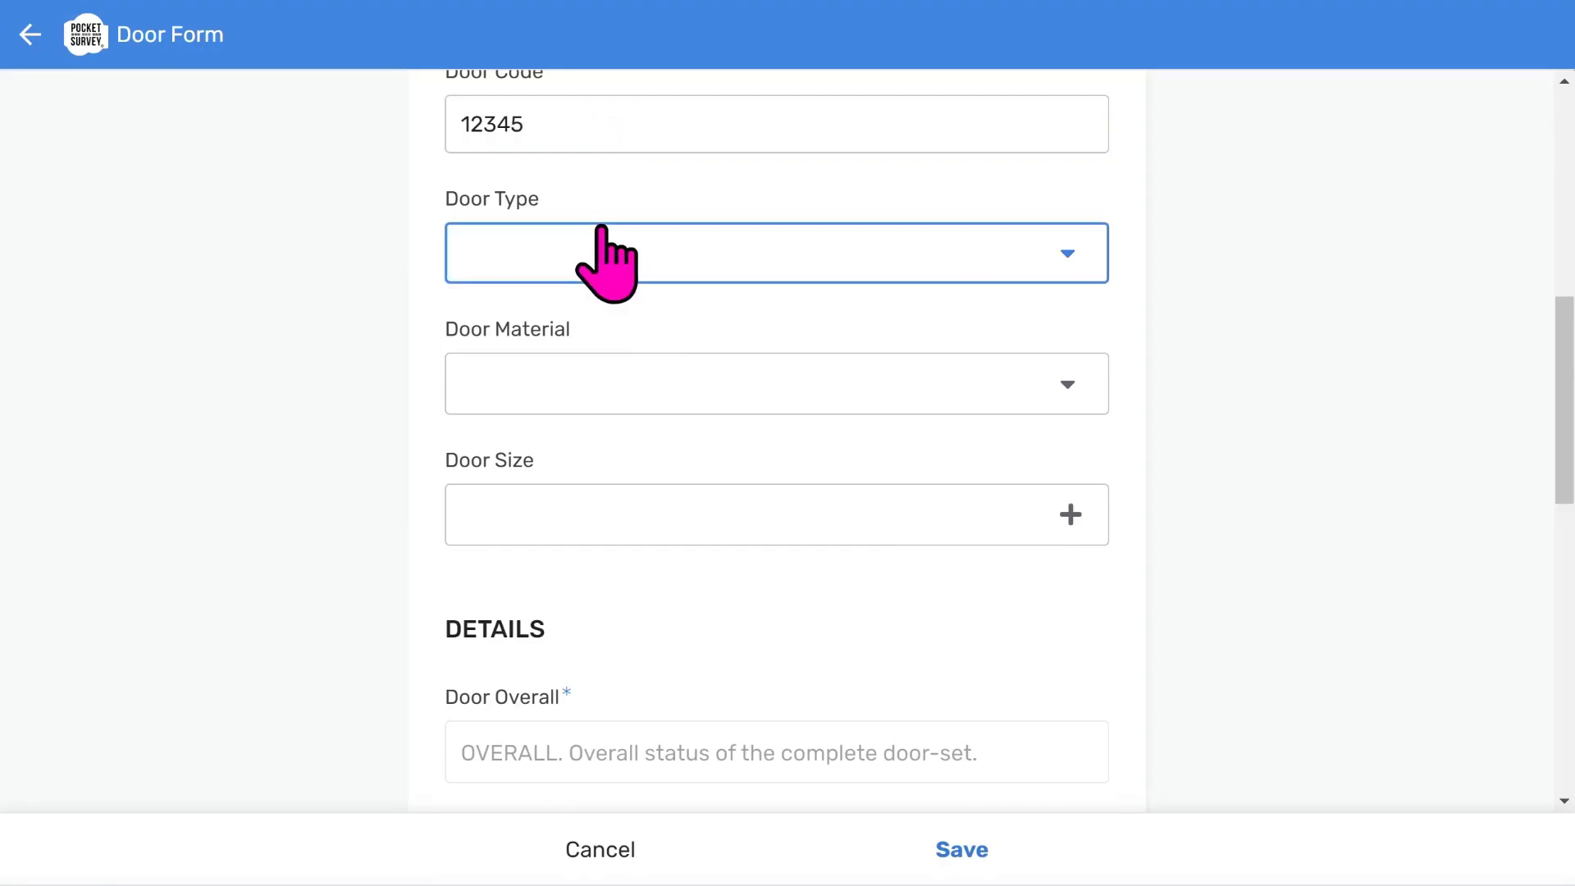
left_click(537, 182)
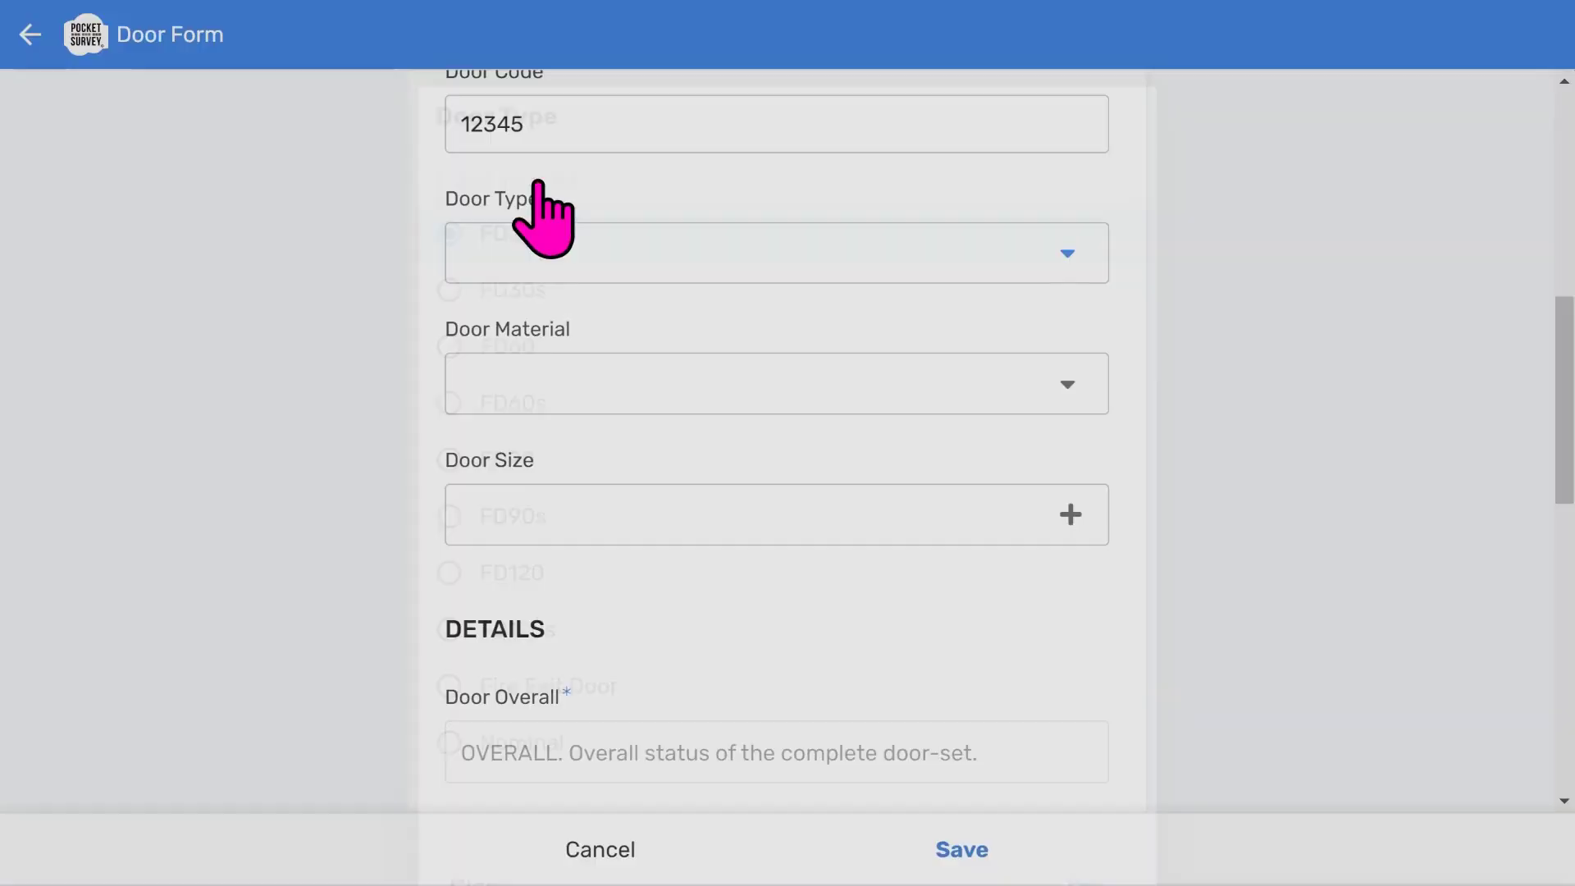
left_click(602, 415)
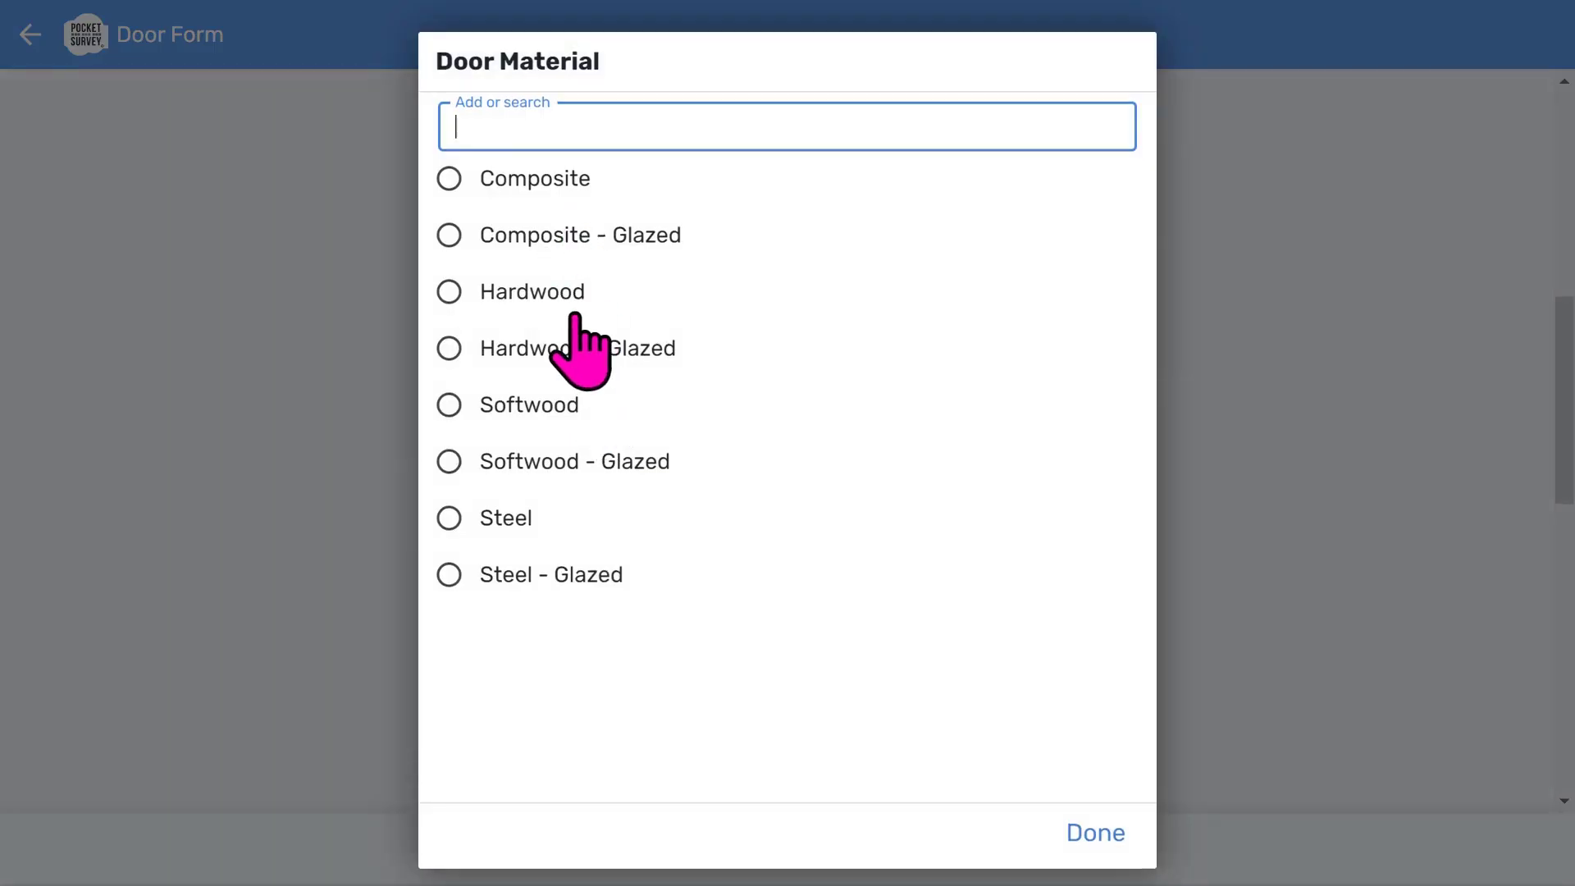
left_click(574, 295)
left_click(584, 517)
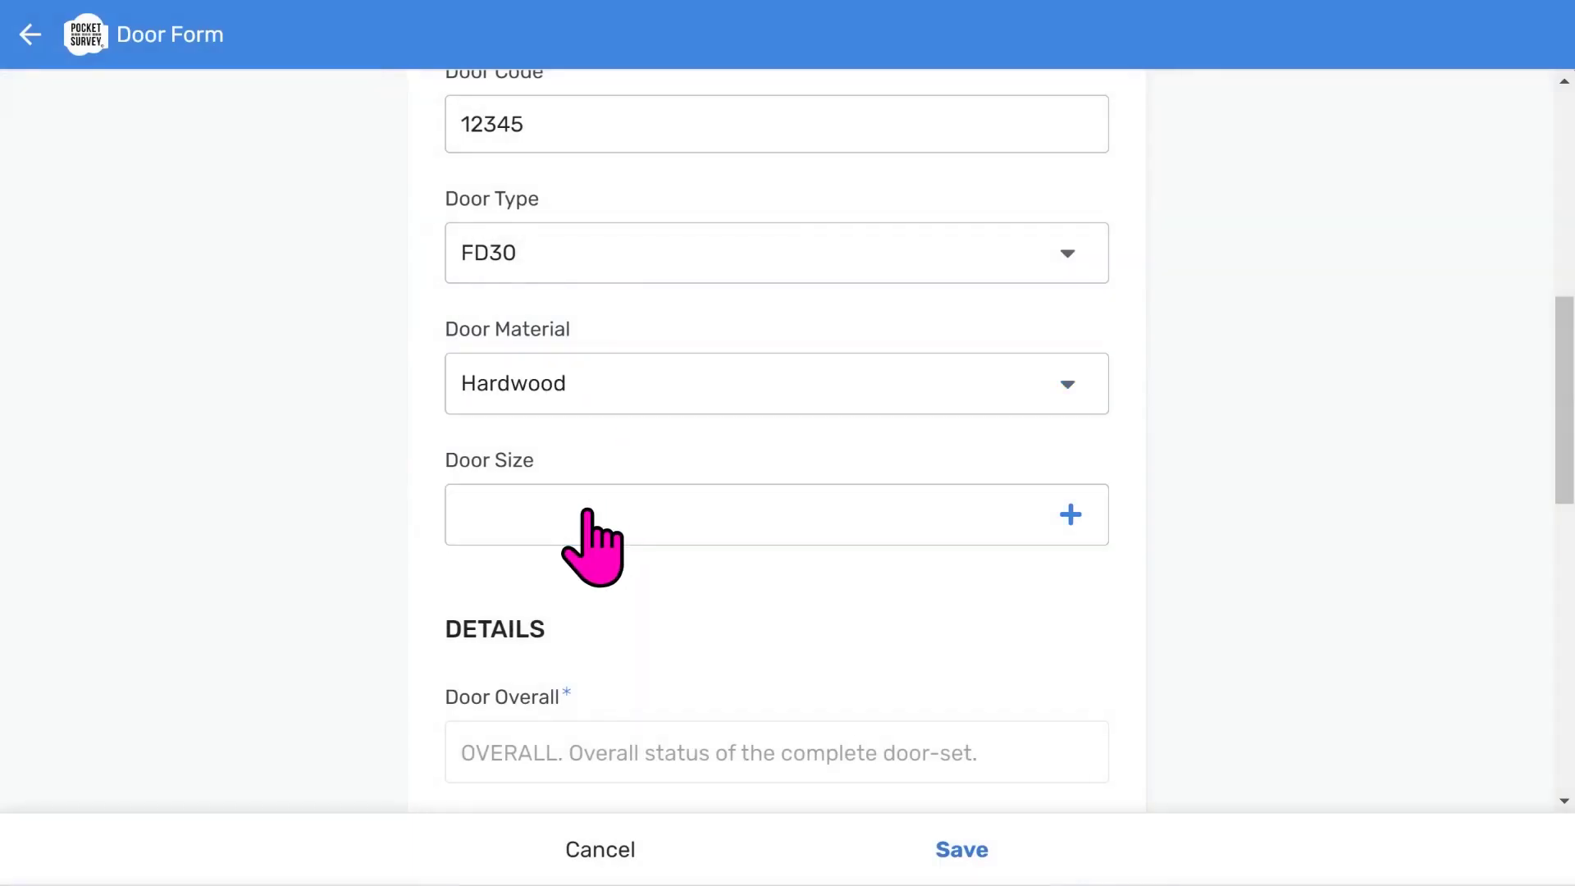
left_click(517, 194)
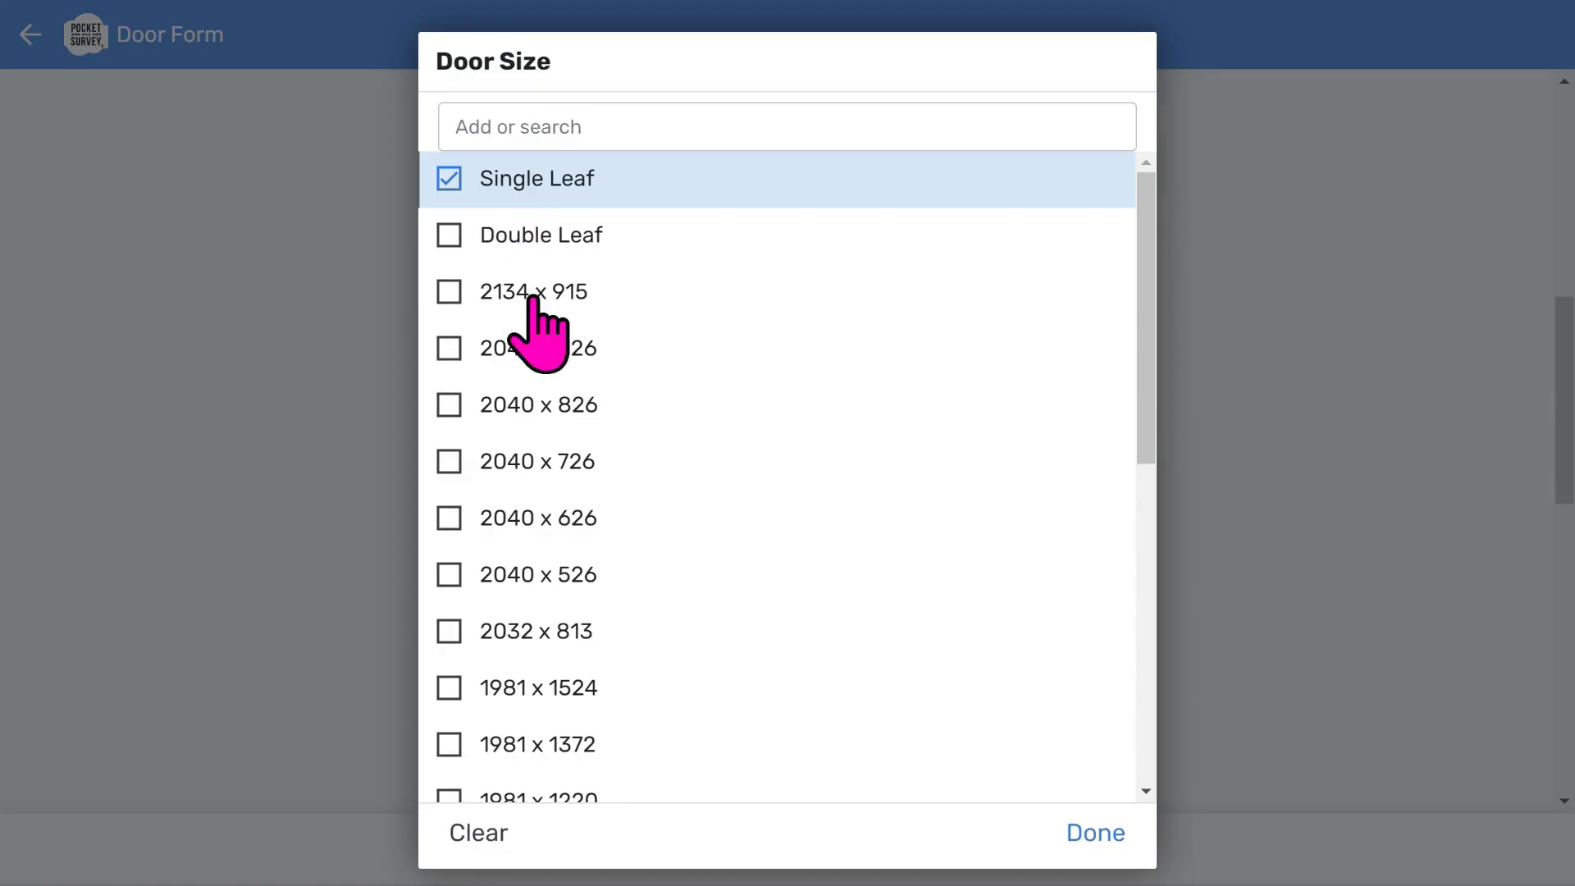
left_click(529, 410)
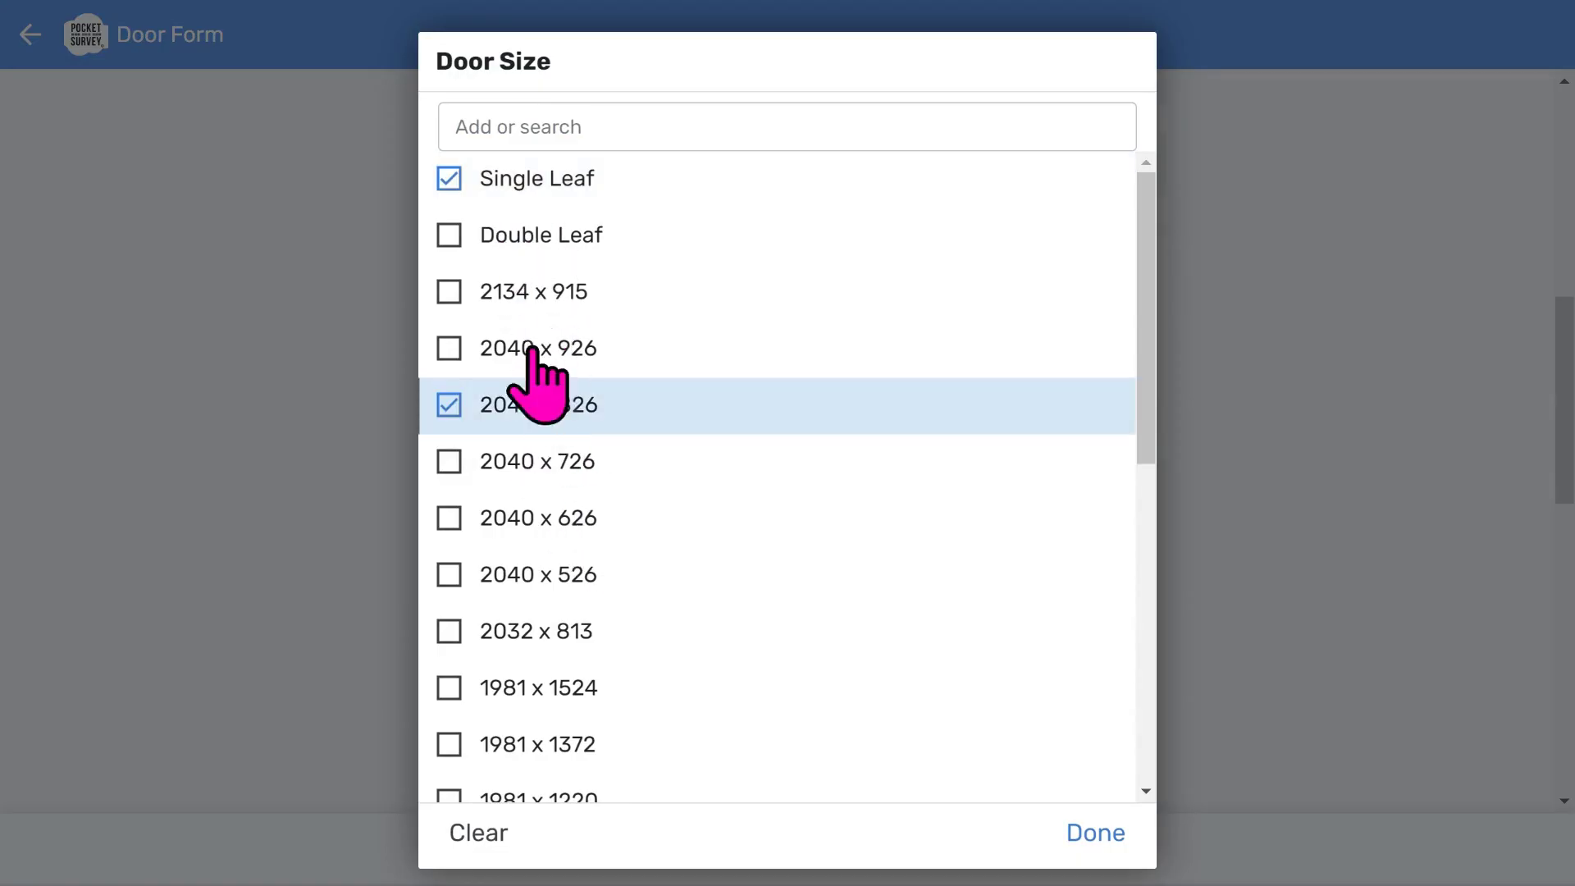
scroll(608, 517, "down", 8)
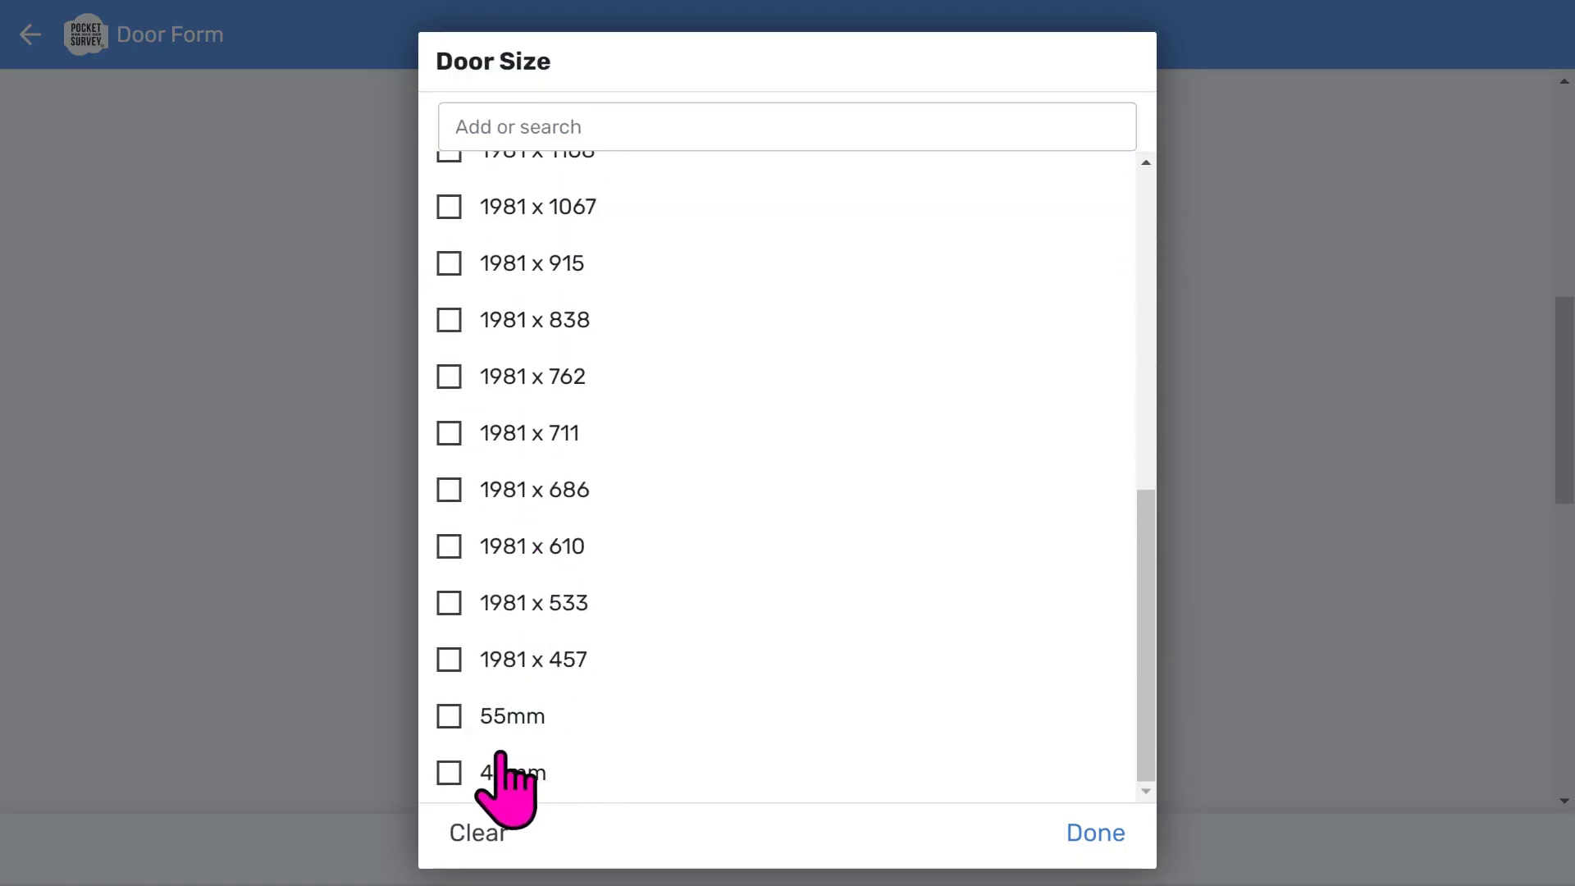
left_click(504, 772)
left_click(1094, 836)
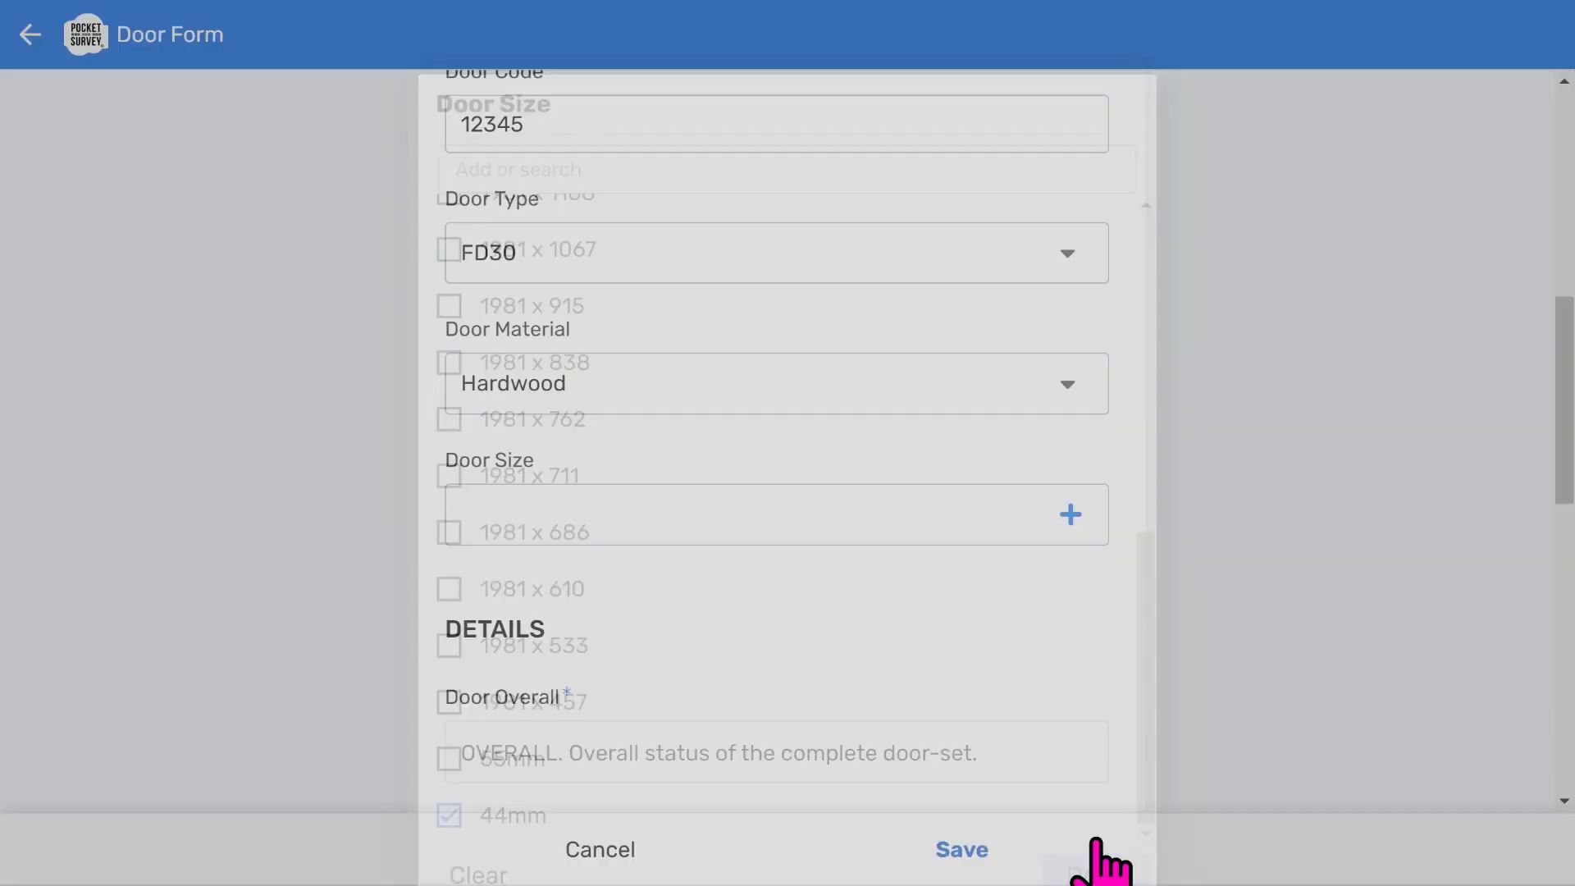
scroll(902, 533, "down", 1)
scroll(896, 494, "down", 5)
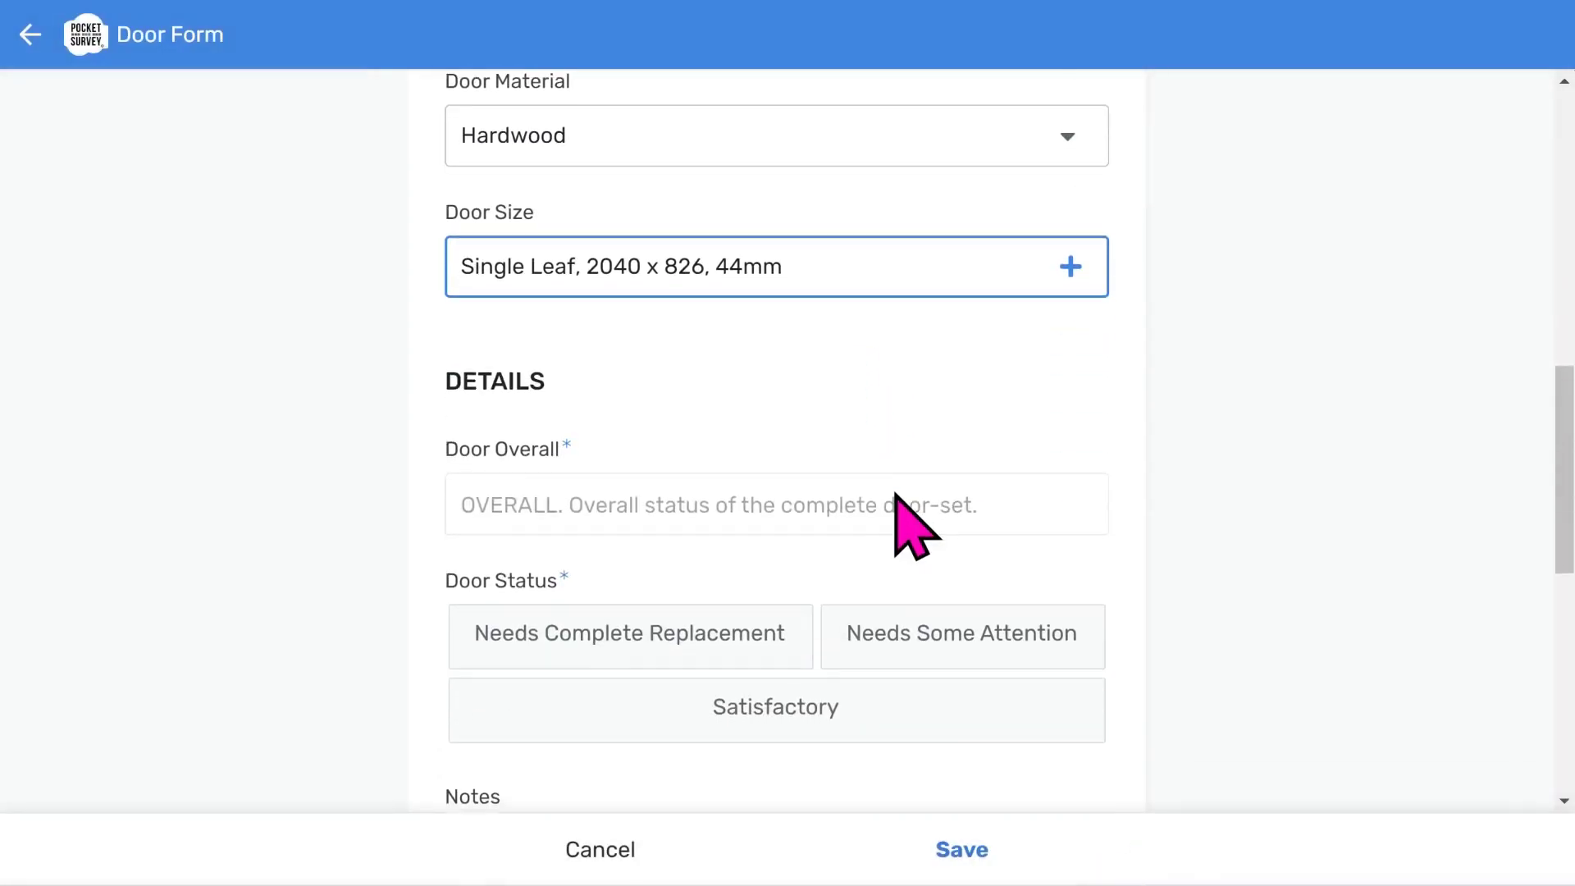
- Set the door status to Satisfactory
scroll(896, 496, "up", 2)
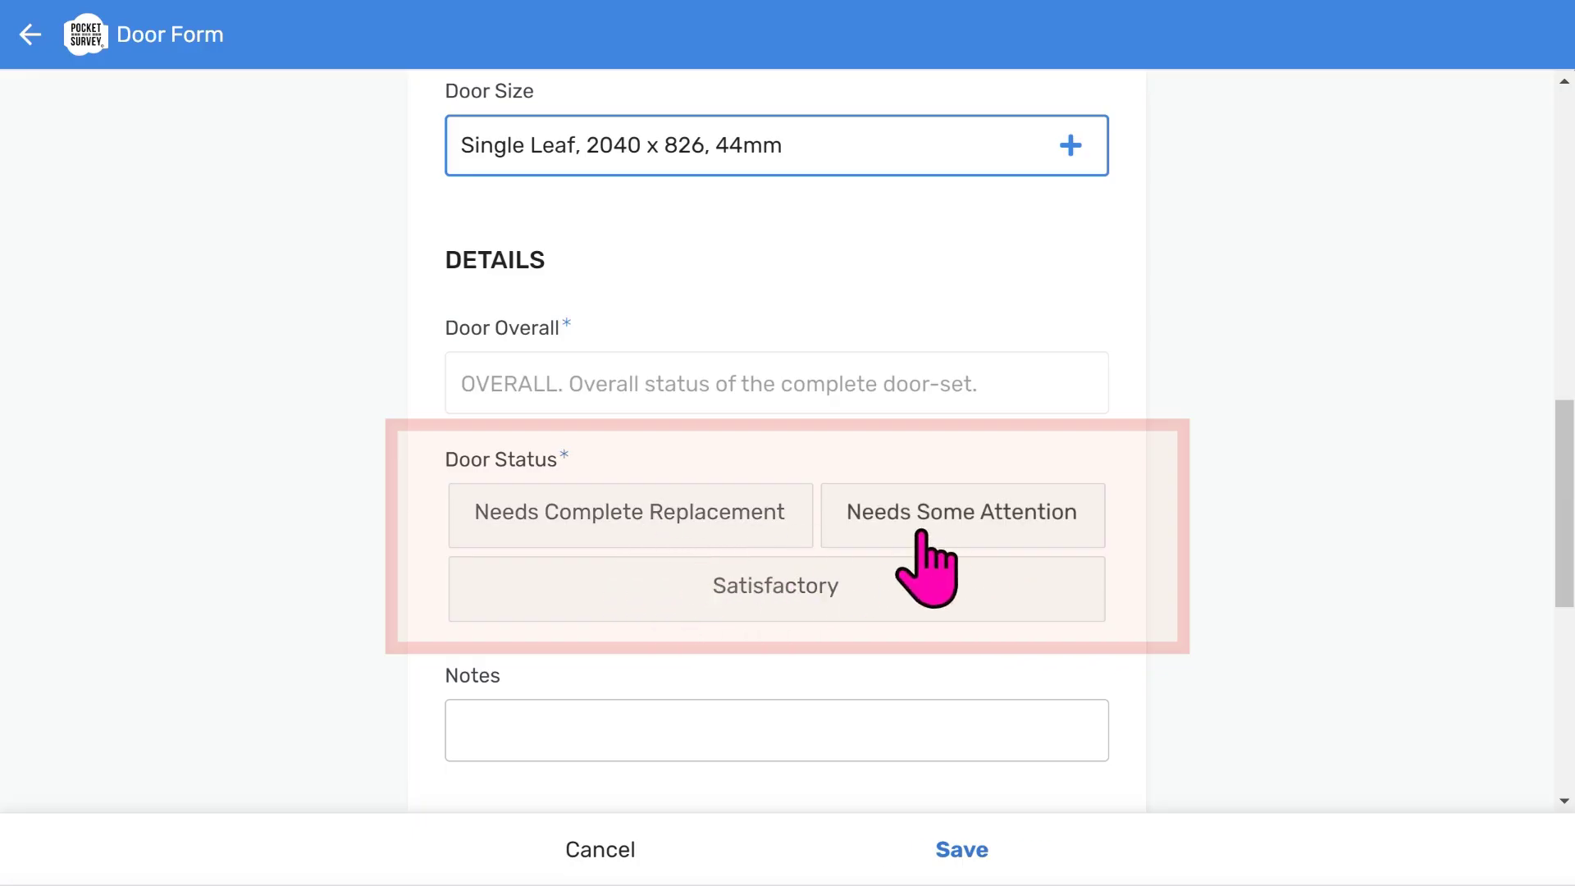
left_click(867, 604)
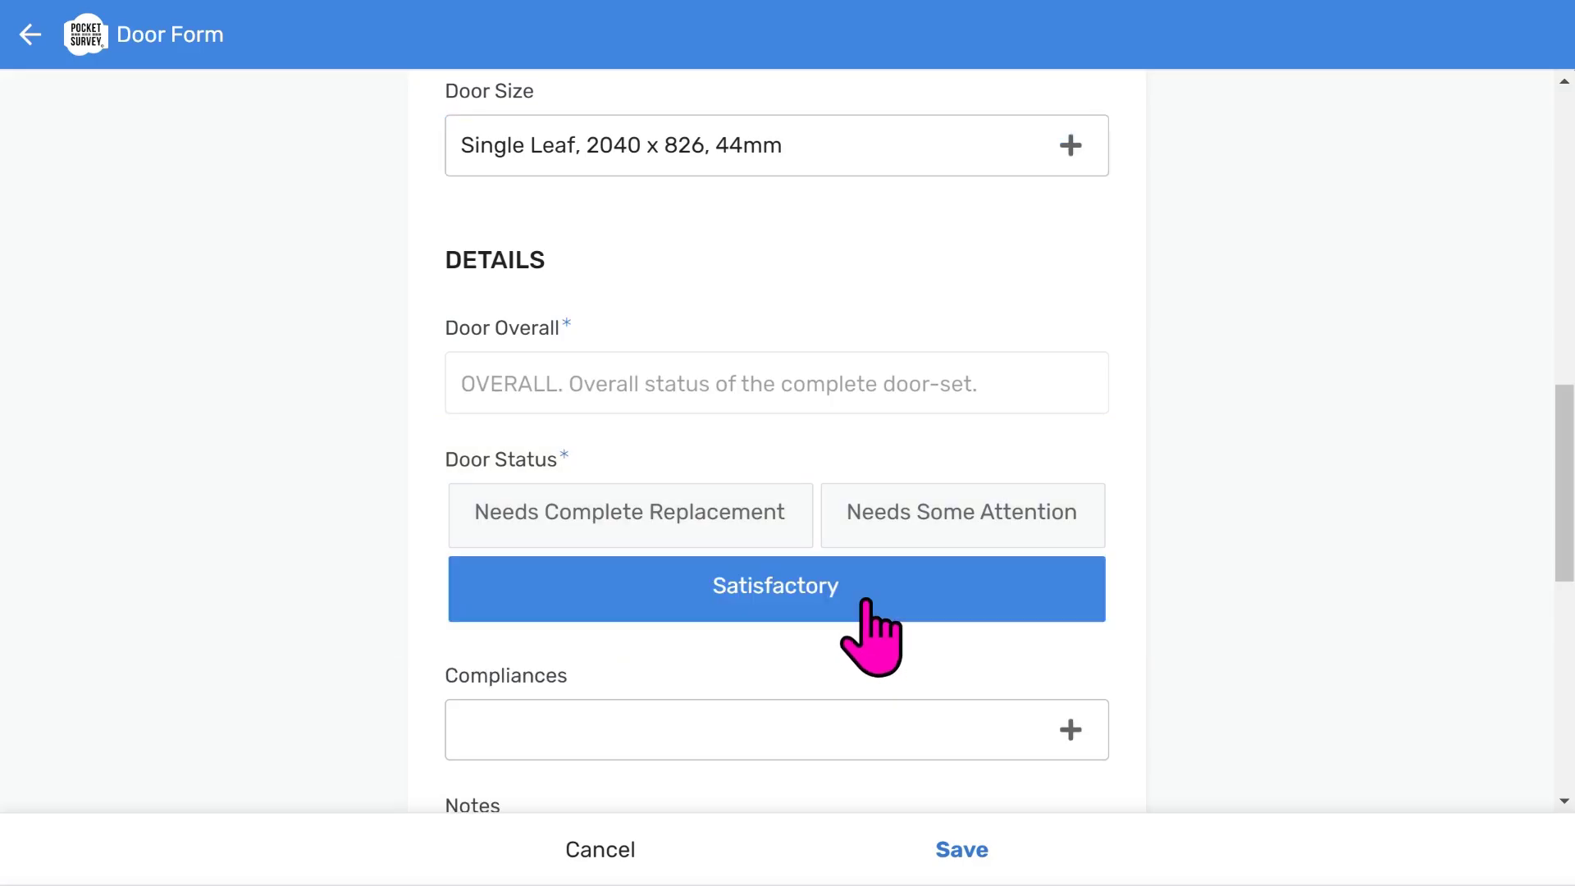
scroll(1277, 693, "down", 5)
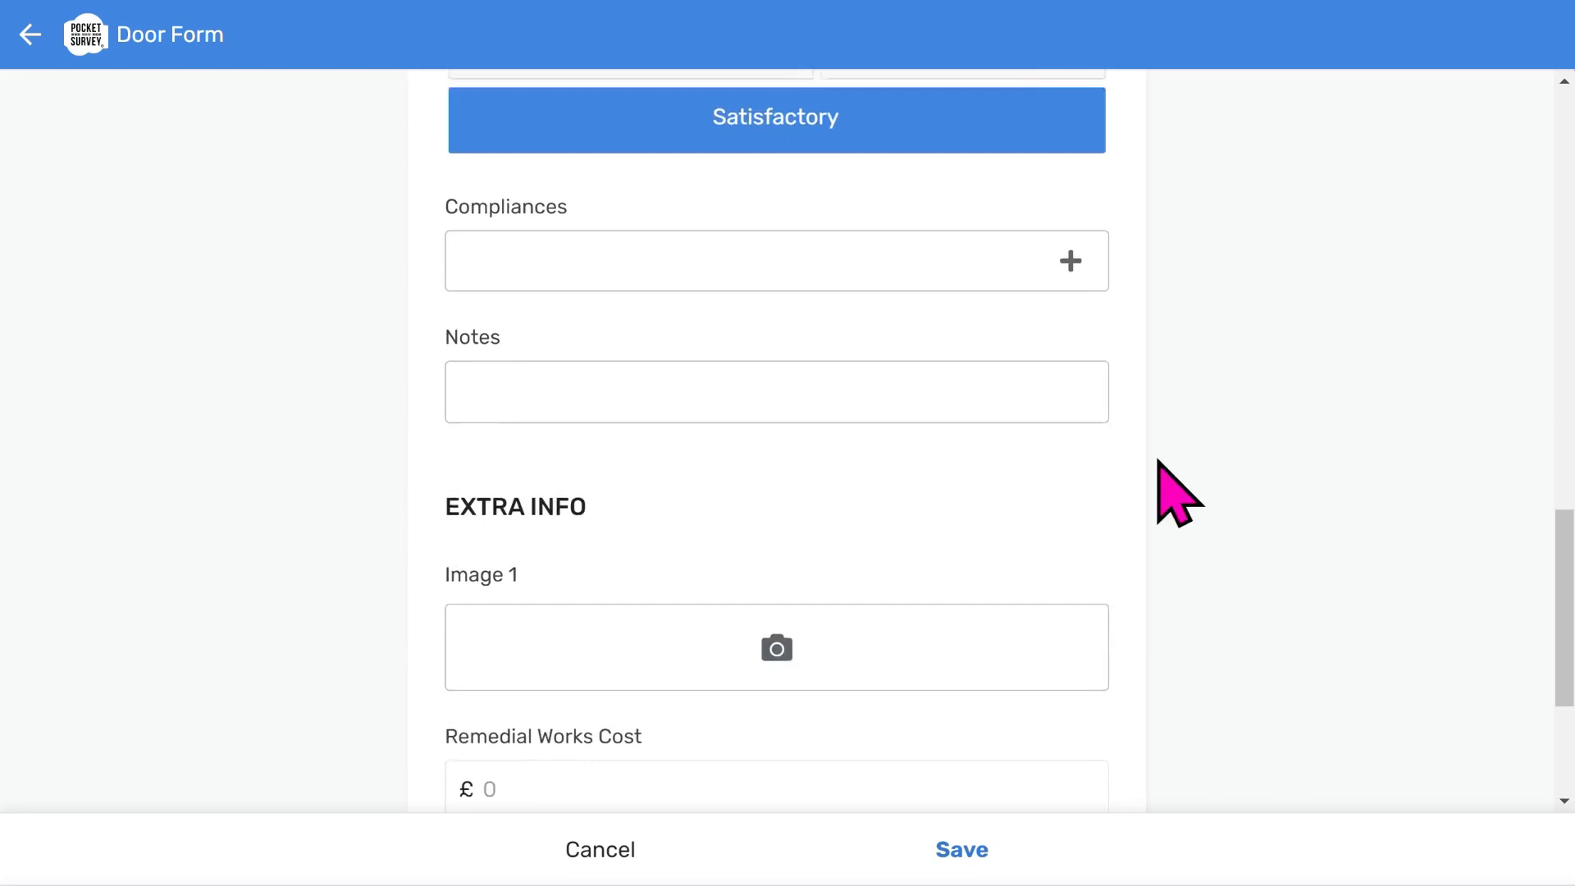
scroll(1158, 461, "up", 1)
- Add compliances: DOOR-SET fully compliant, CLOSERS, and both 'seals' statements (combined smoke/intumescent, intumescent fitted)
left_click(1071, 361)
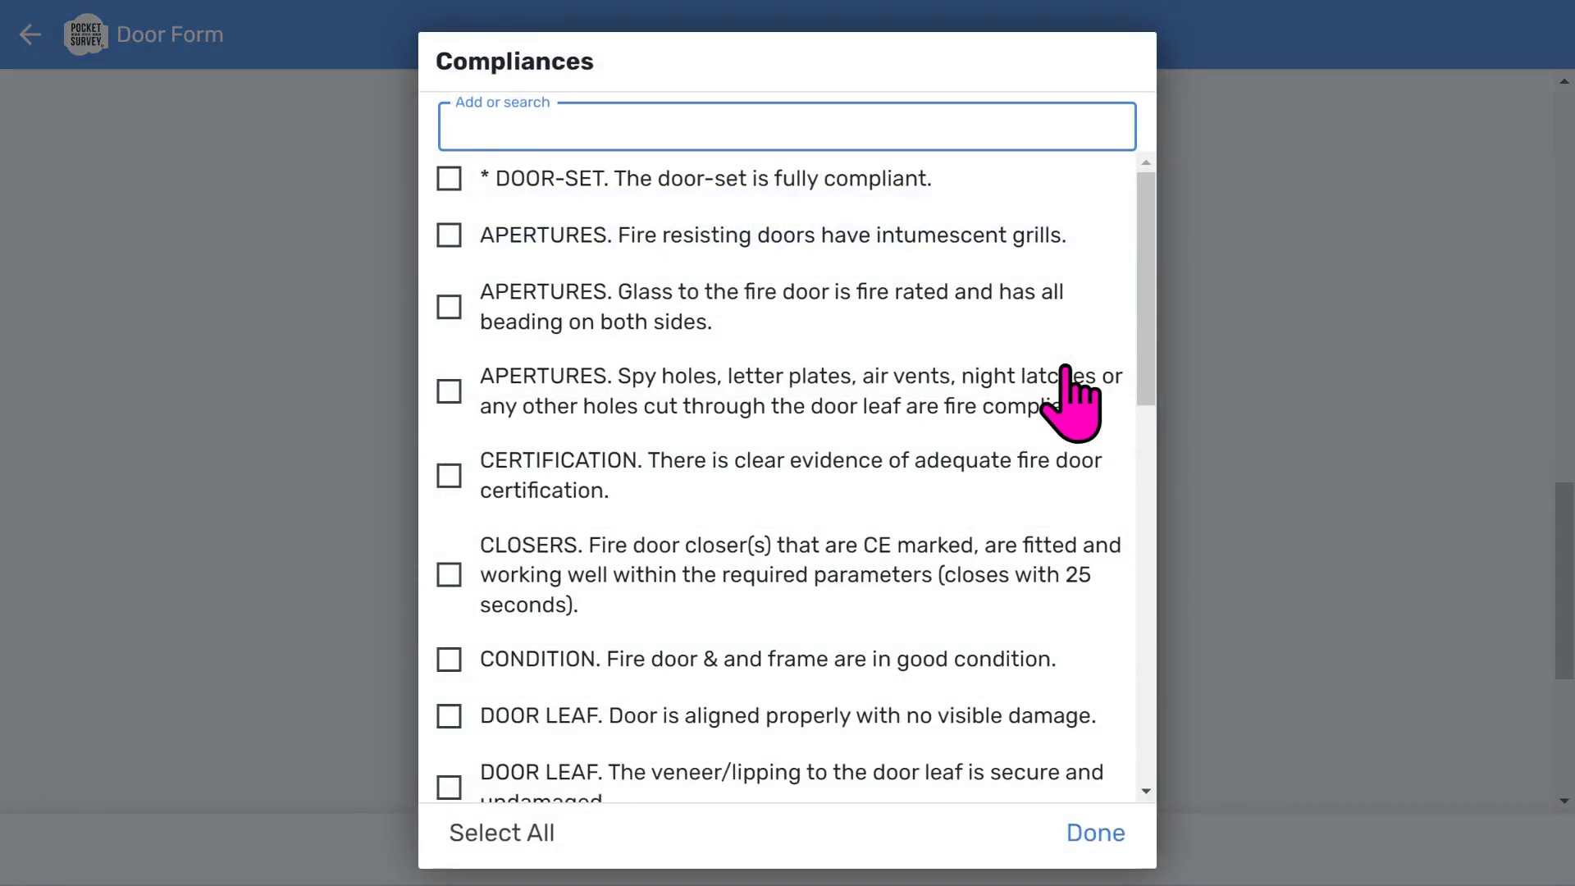
left_click(449, 178)
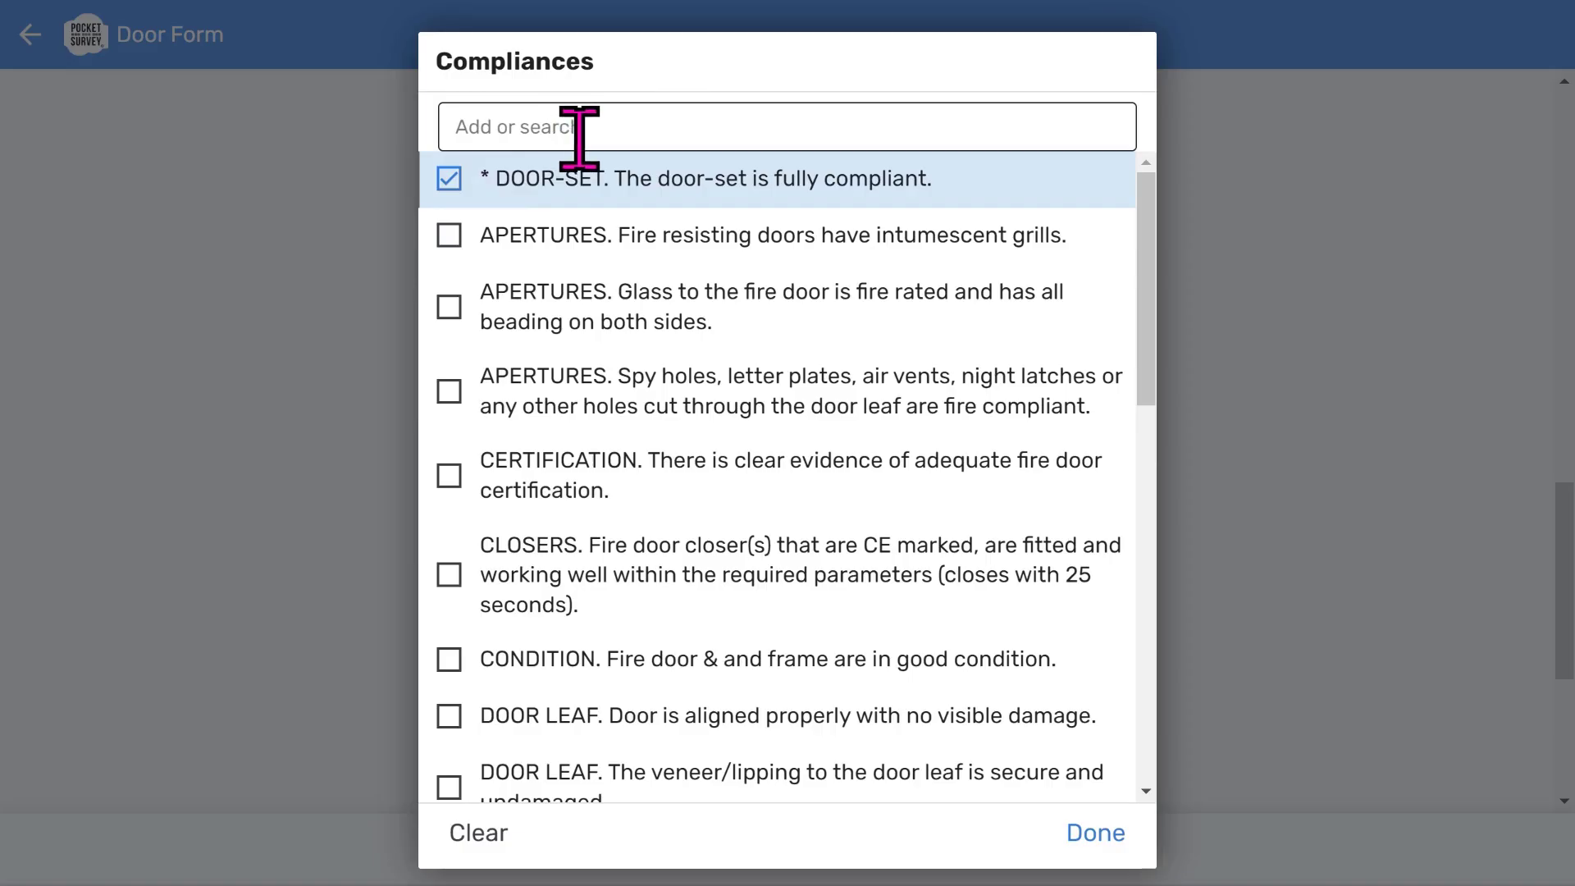
left_click(513, 573)
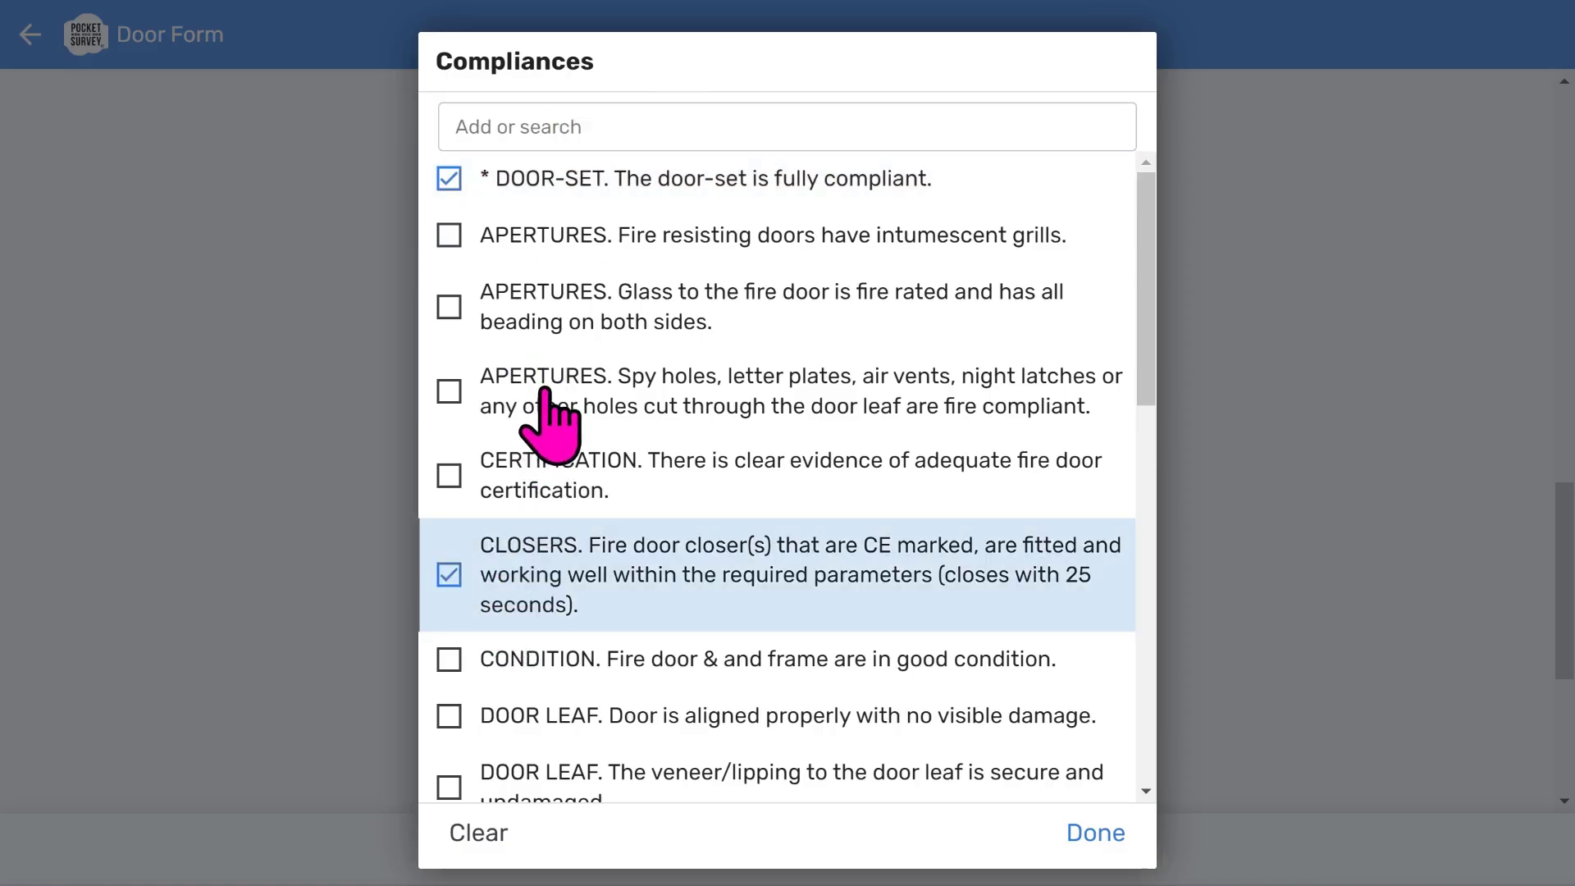
left_click(593, 134)
type("seals")
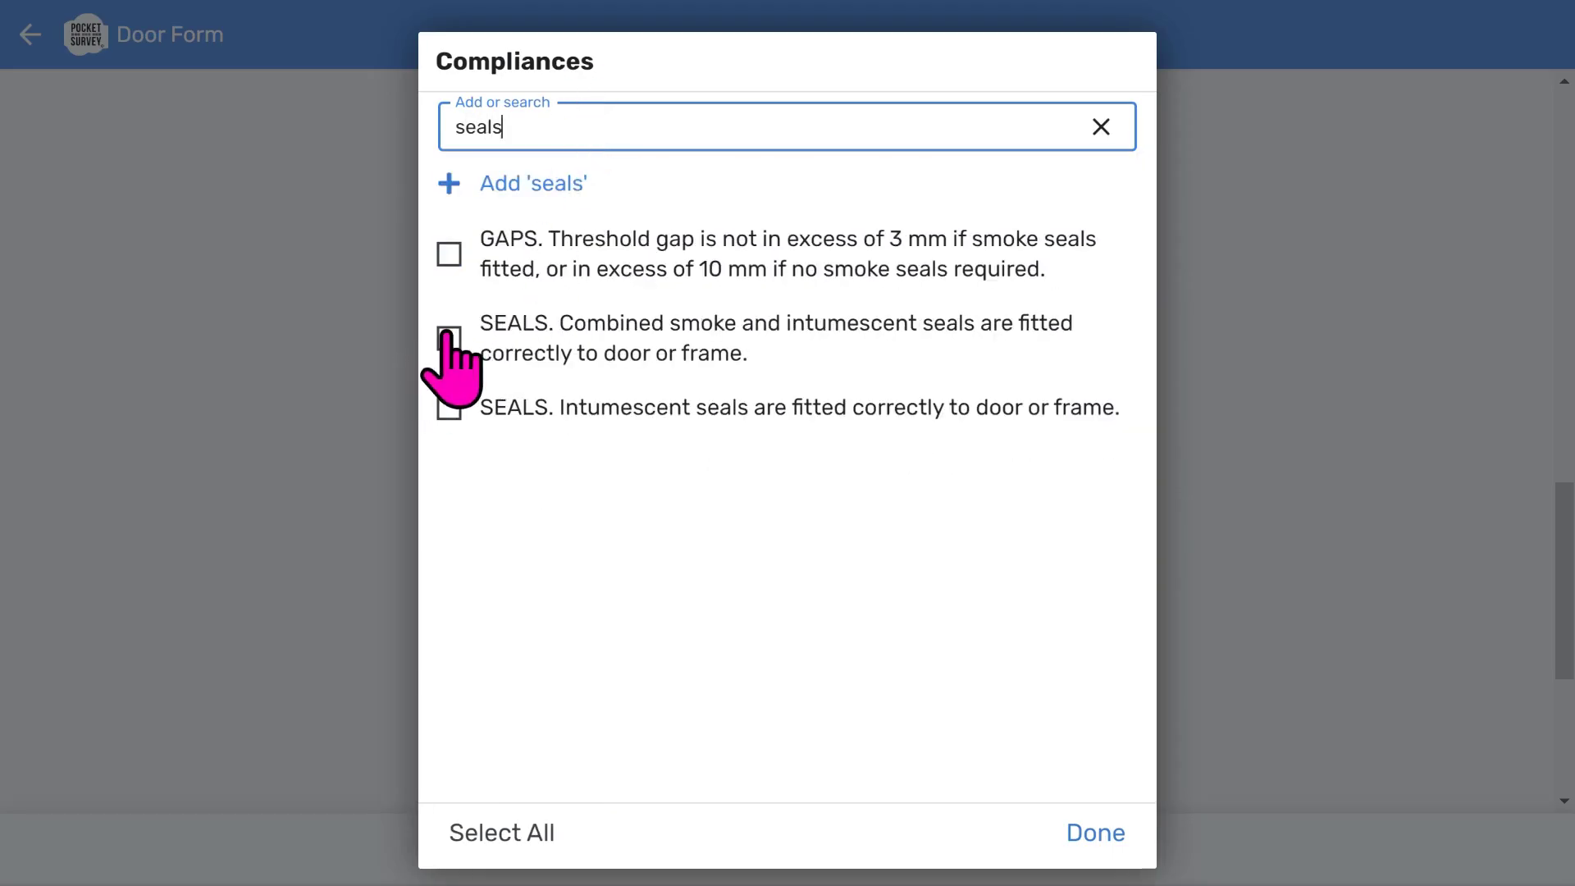
left_click(448, 338)
left_click(449, 407)
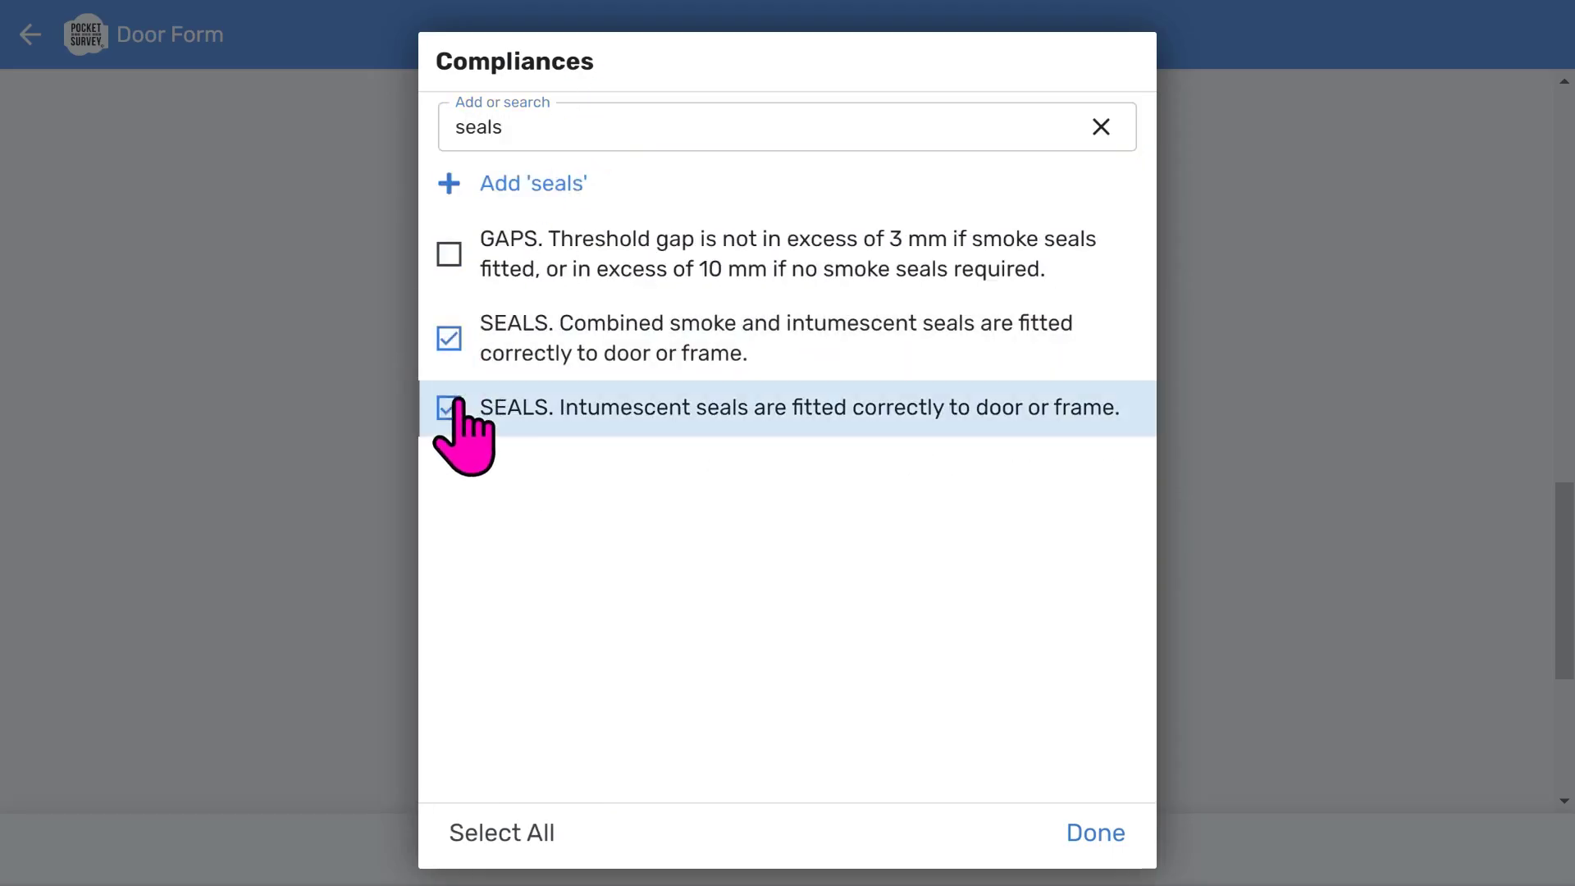
left_click(1089, 833)
- Attach good-fire-door-wooden.png as Image 1 with the caption Complete Door Set
scroll(714, 648, "down", 2)
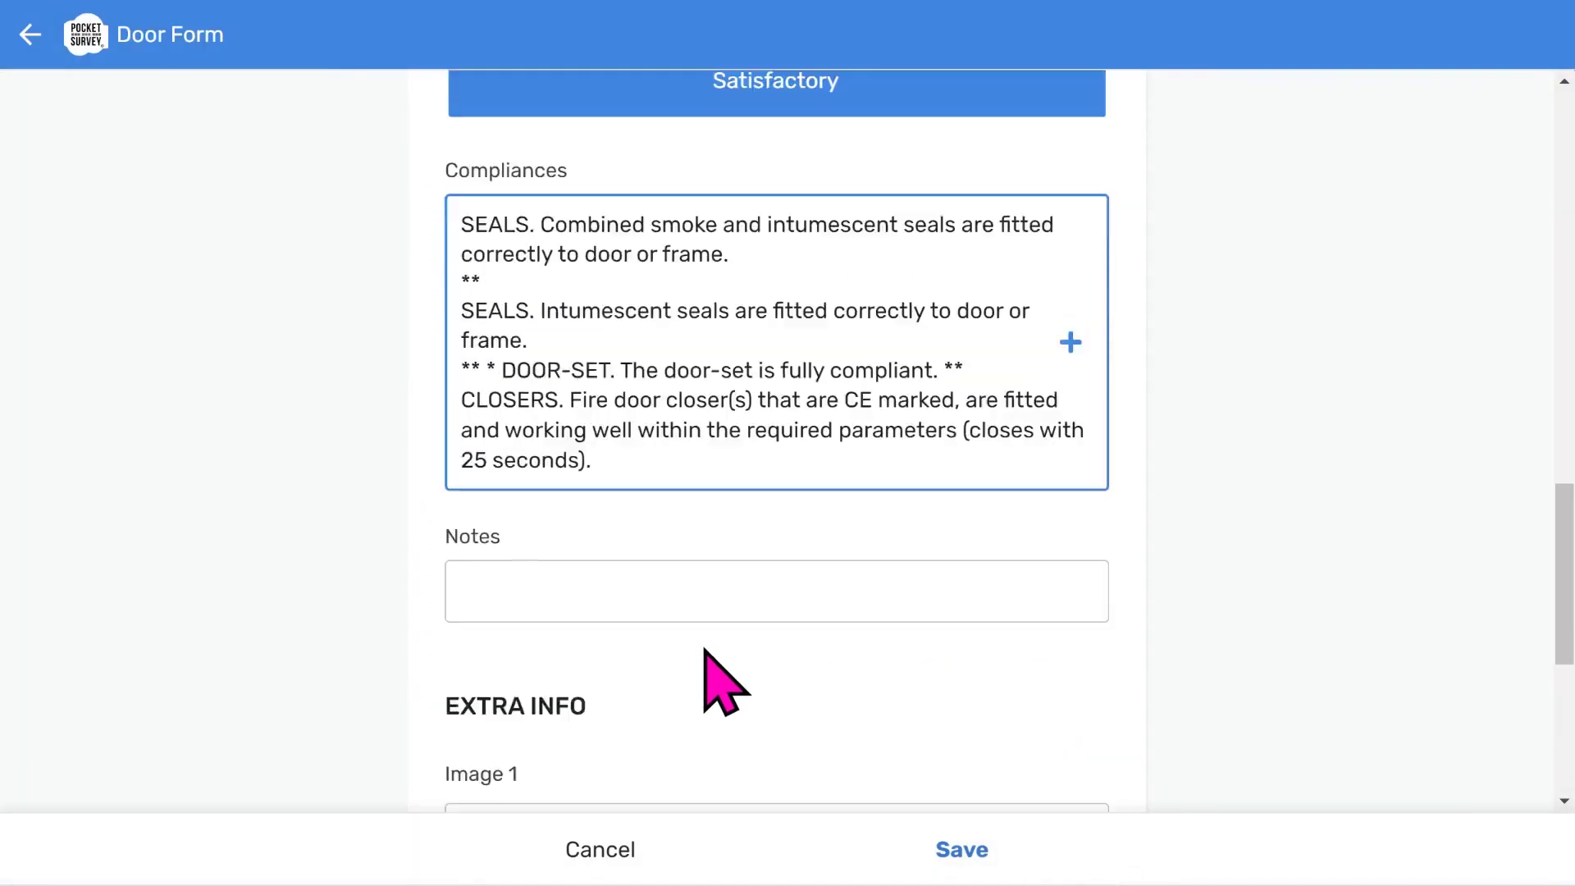
scroll(703, 648, "down", 5)
scroll(706, 652, "up", 3)
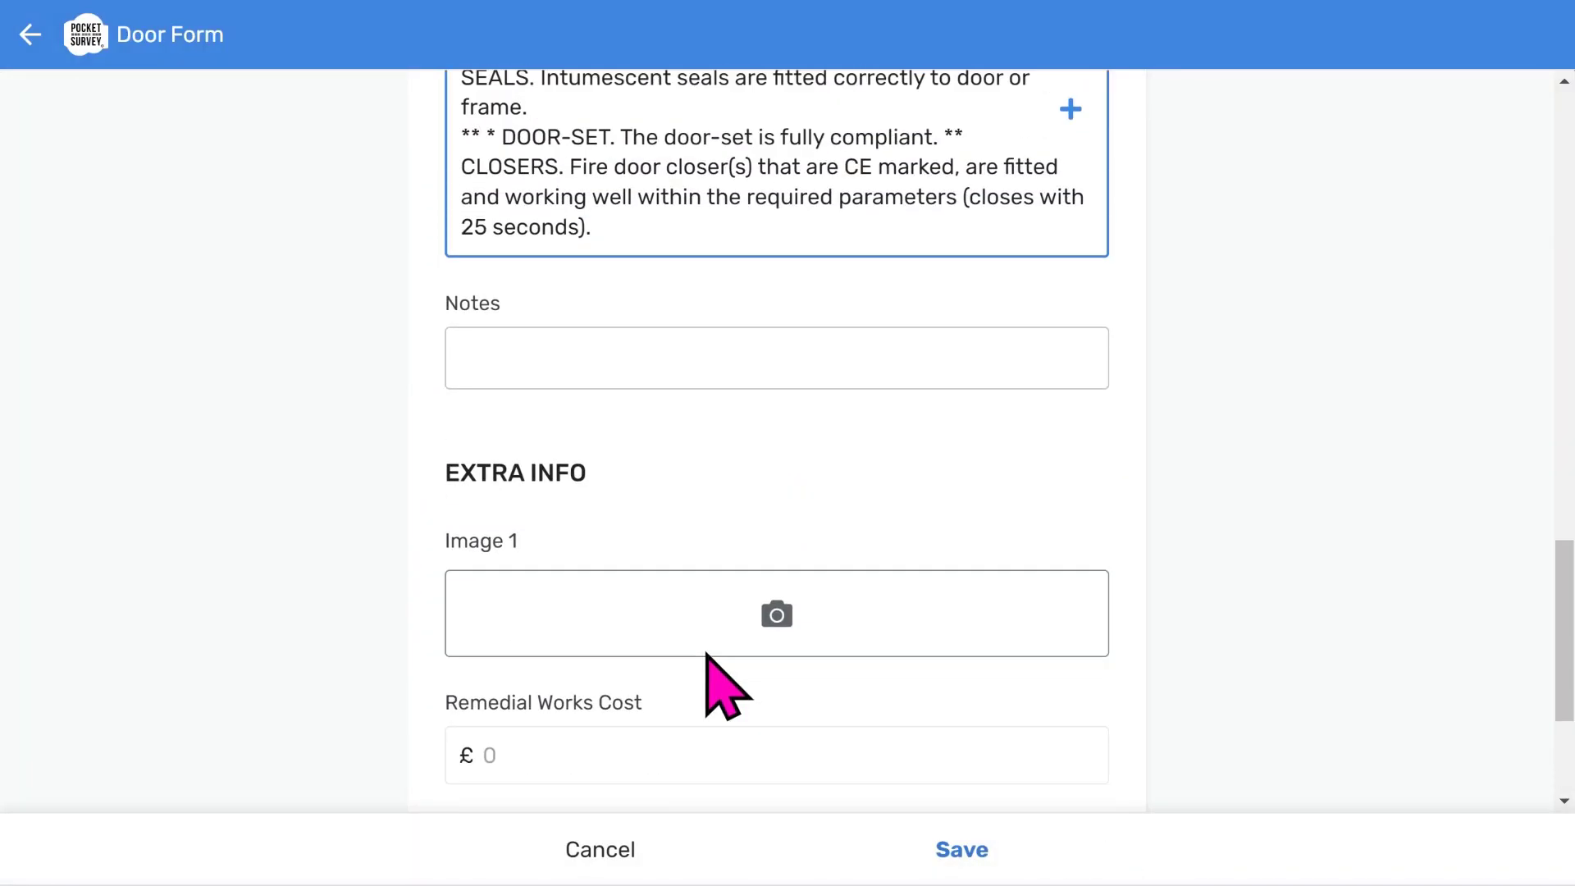
left_click(613, 356)
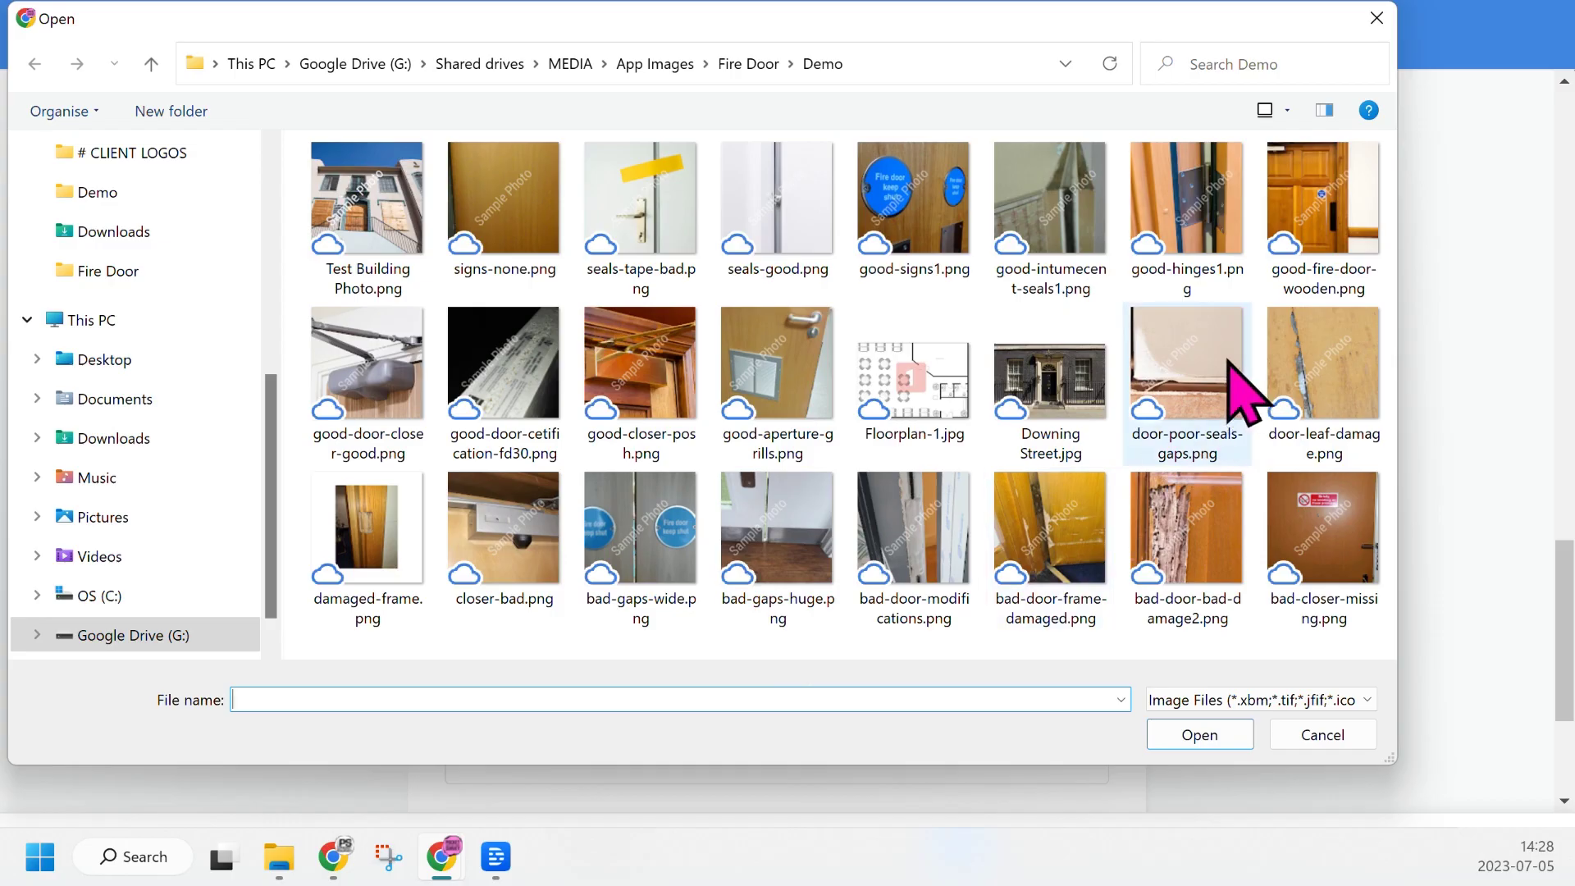
left_click(1305, 238)
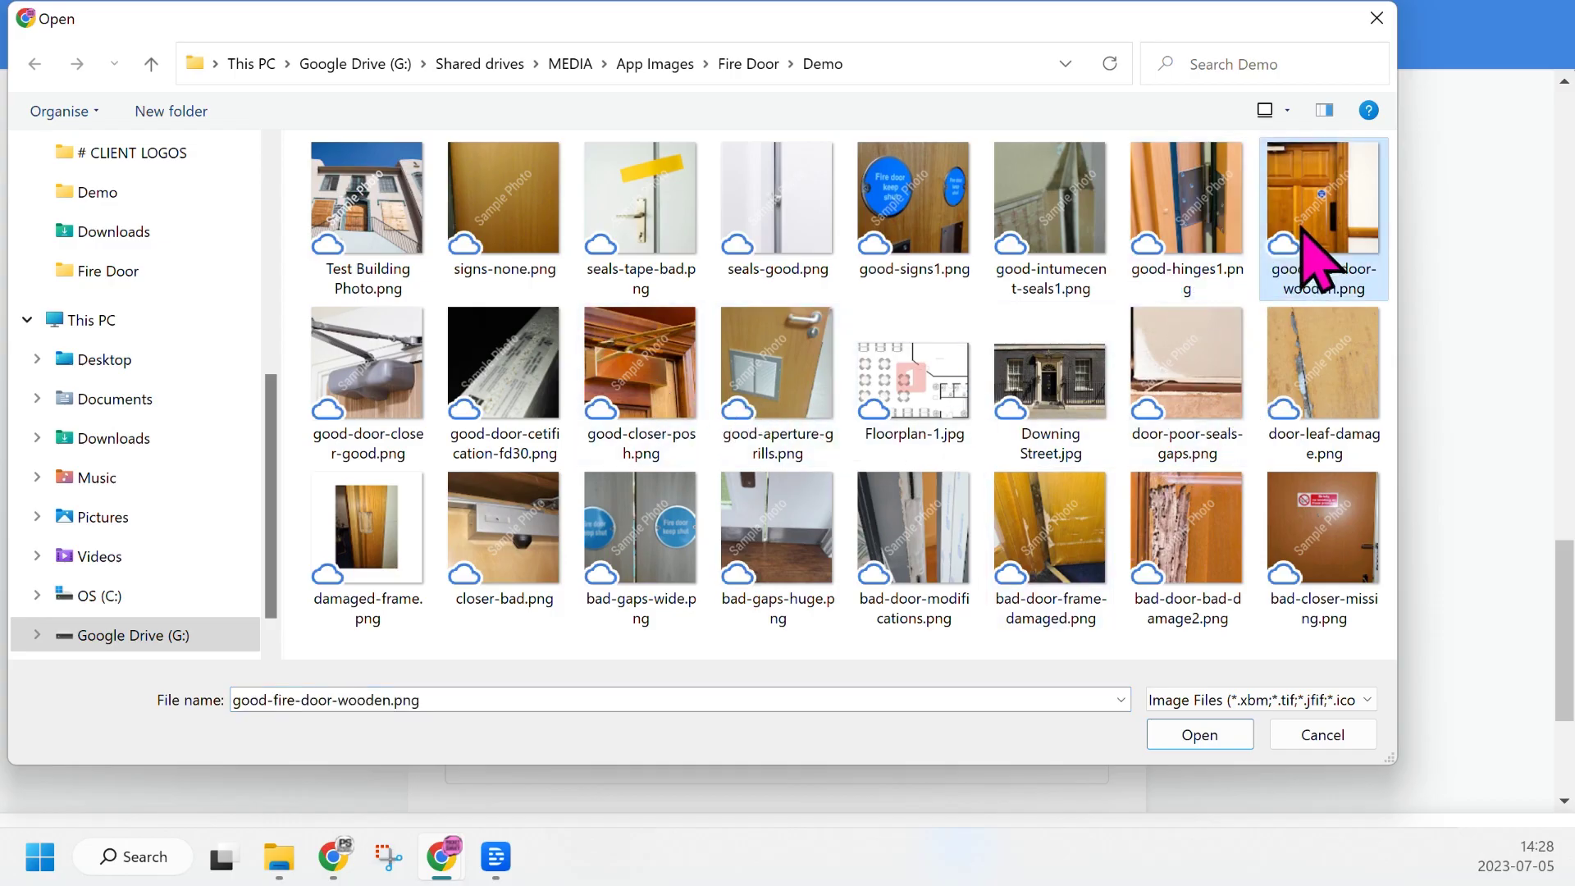
left_click(1197, 734)
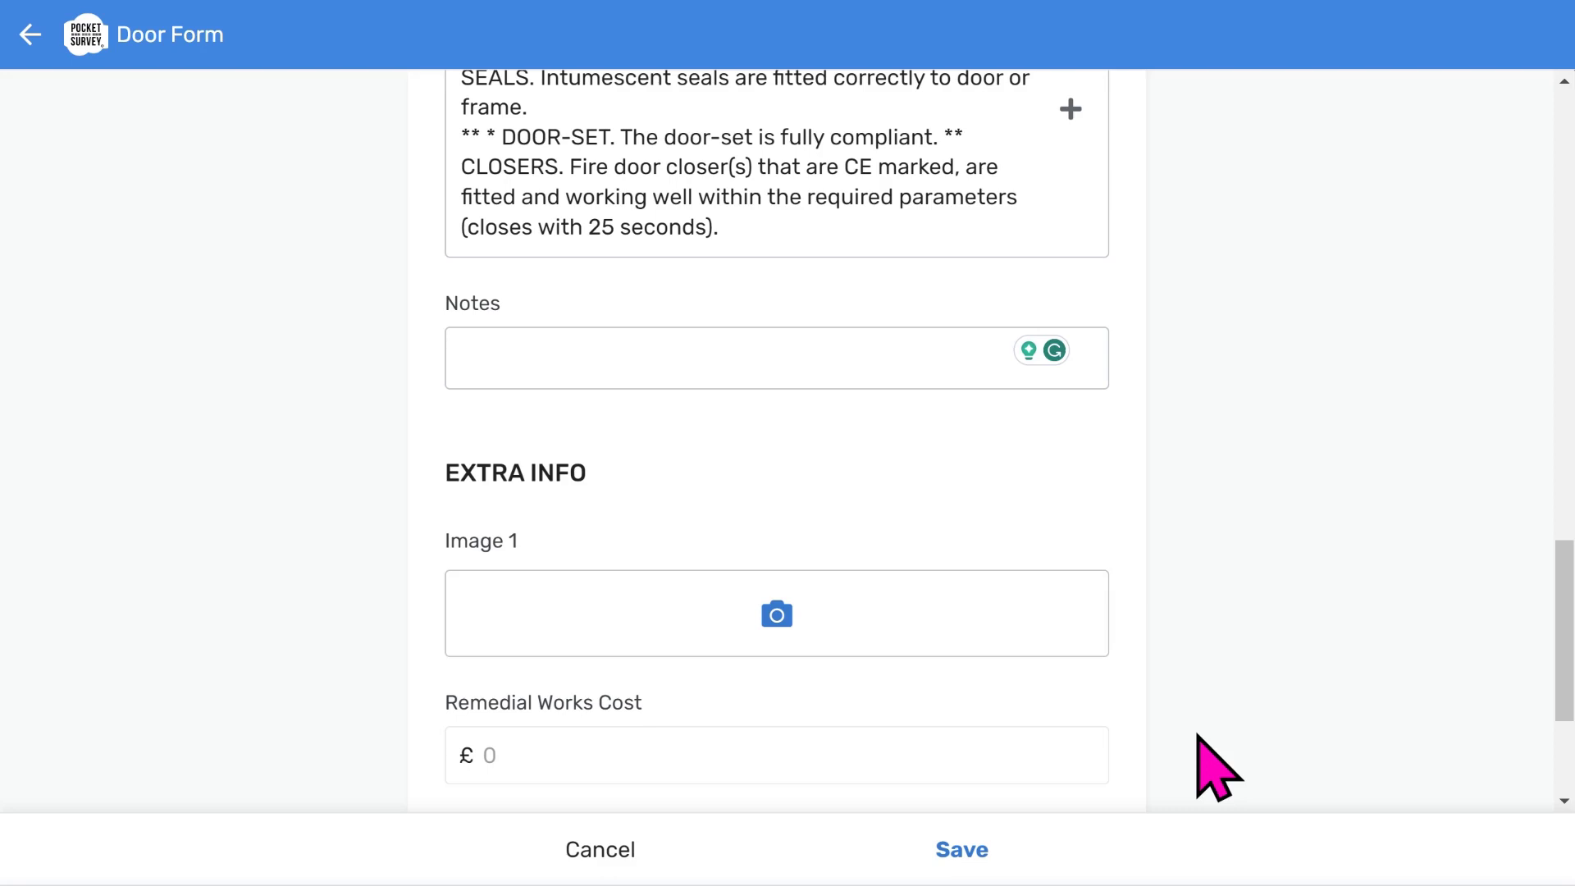
scroll(1066, 650, "down", 6)
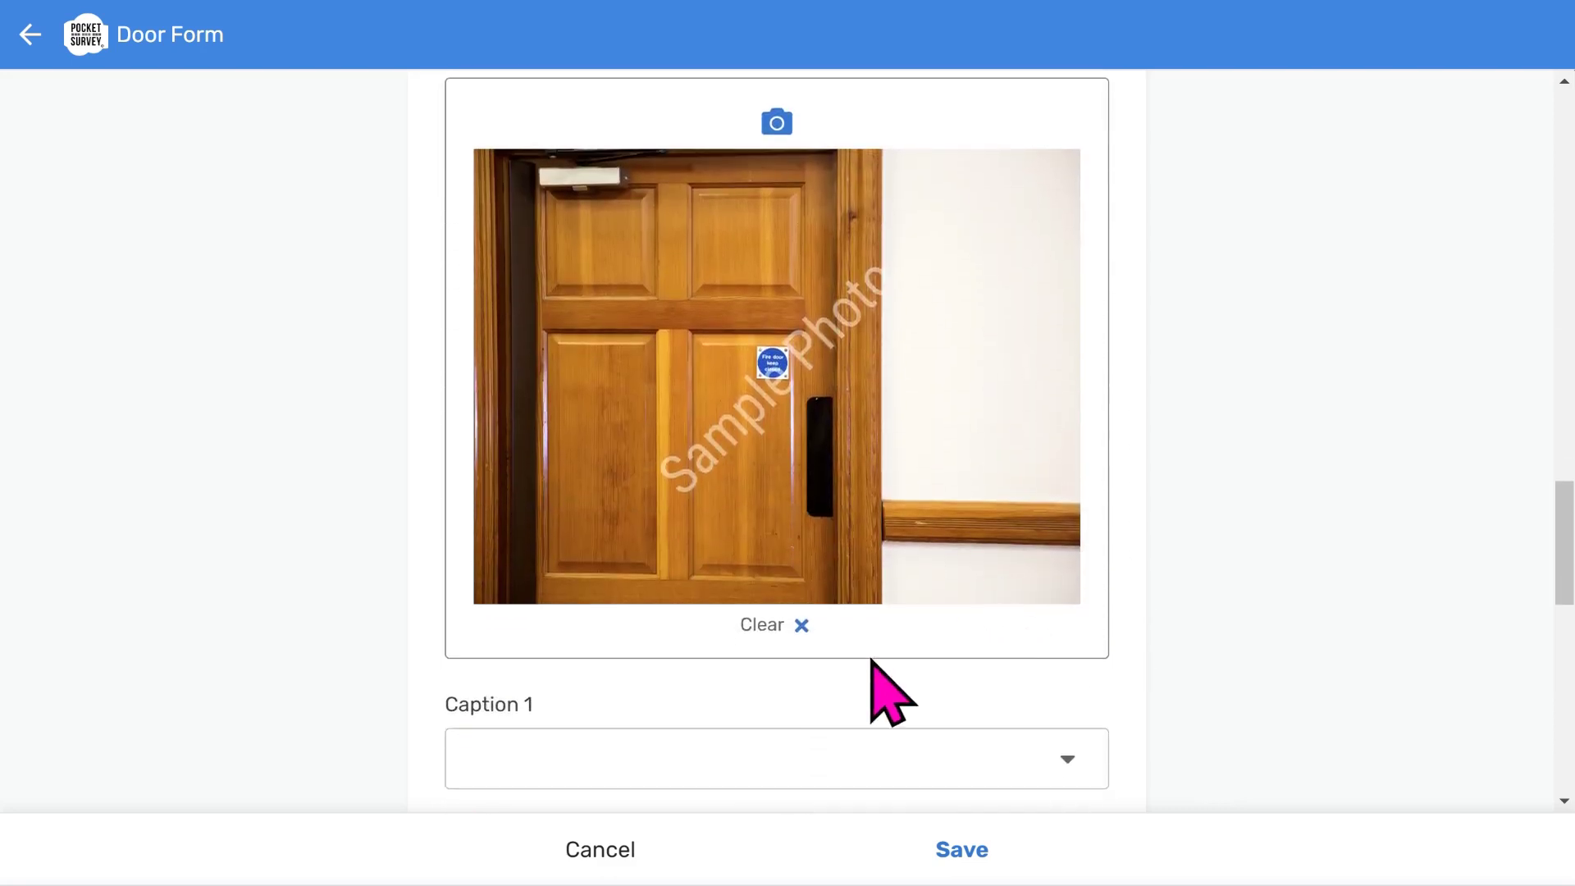
left_click(771, 742)
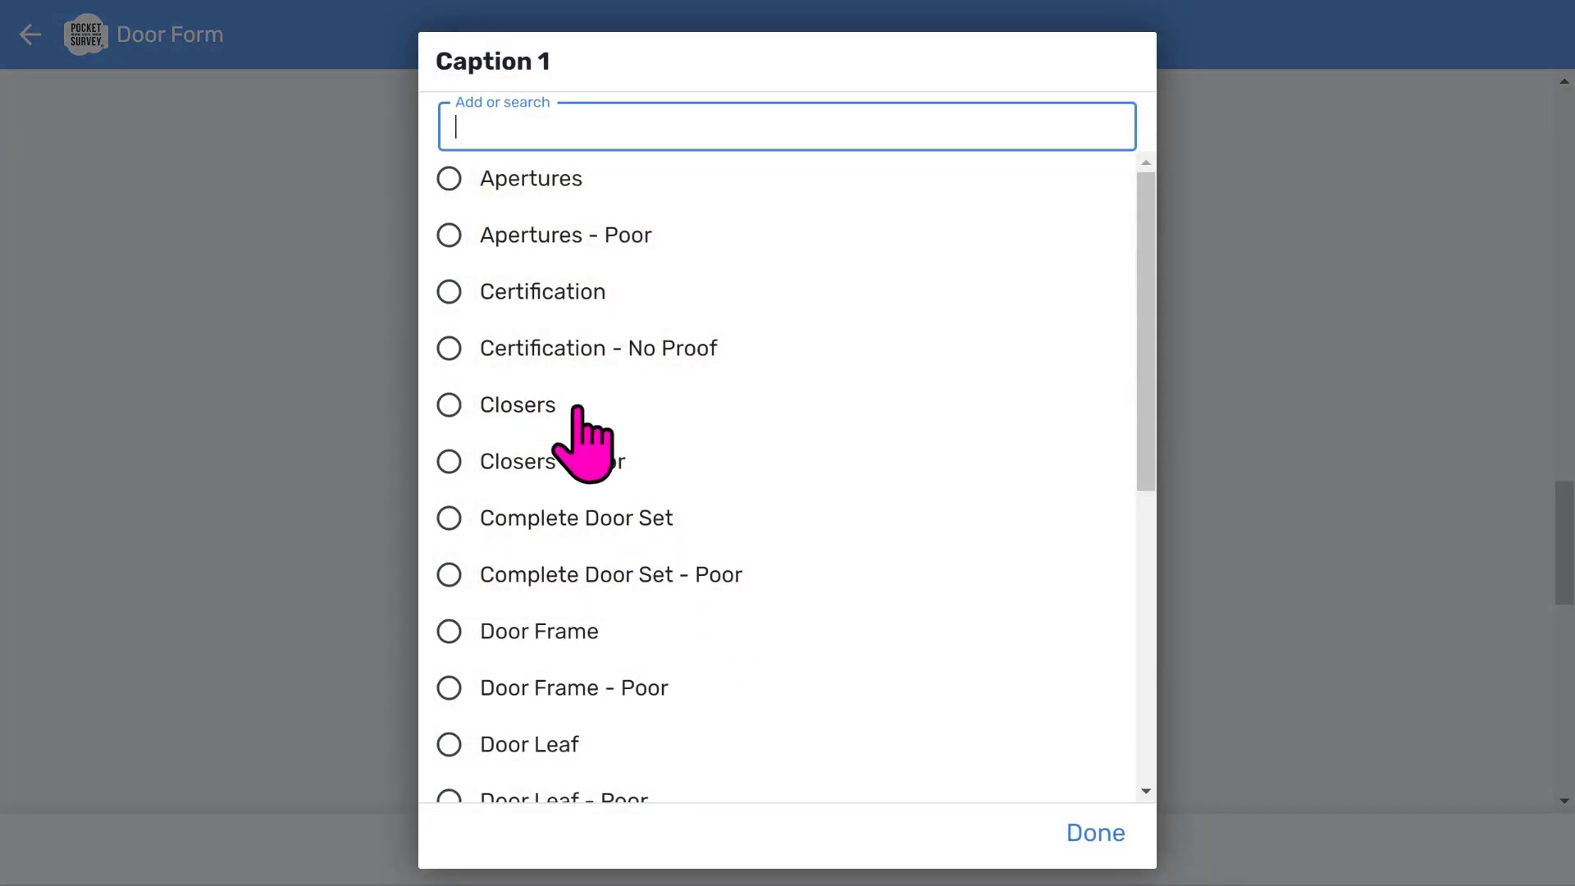
left_click(626, 517)
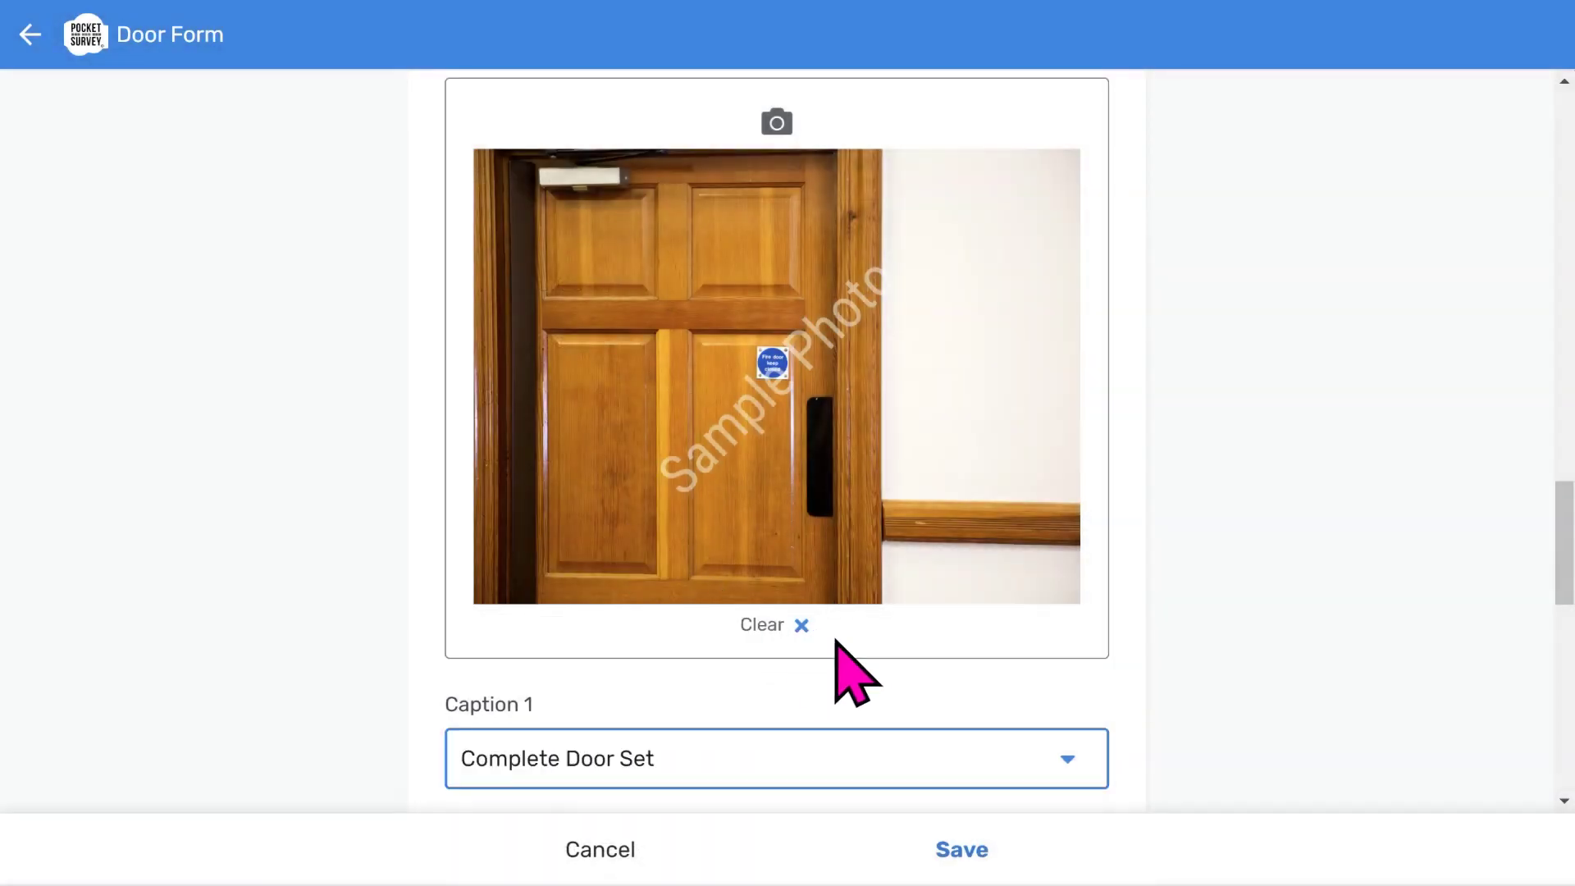
- Unlock the Image 2 canvas and draw a quick sketch
scroll(837, 644, "down", 7)
left_click(704, 447)
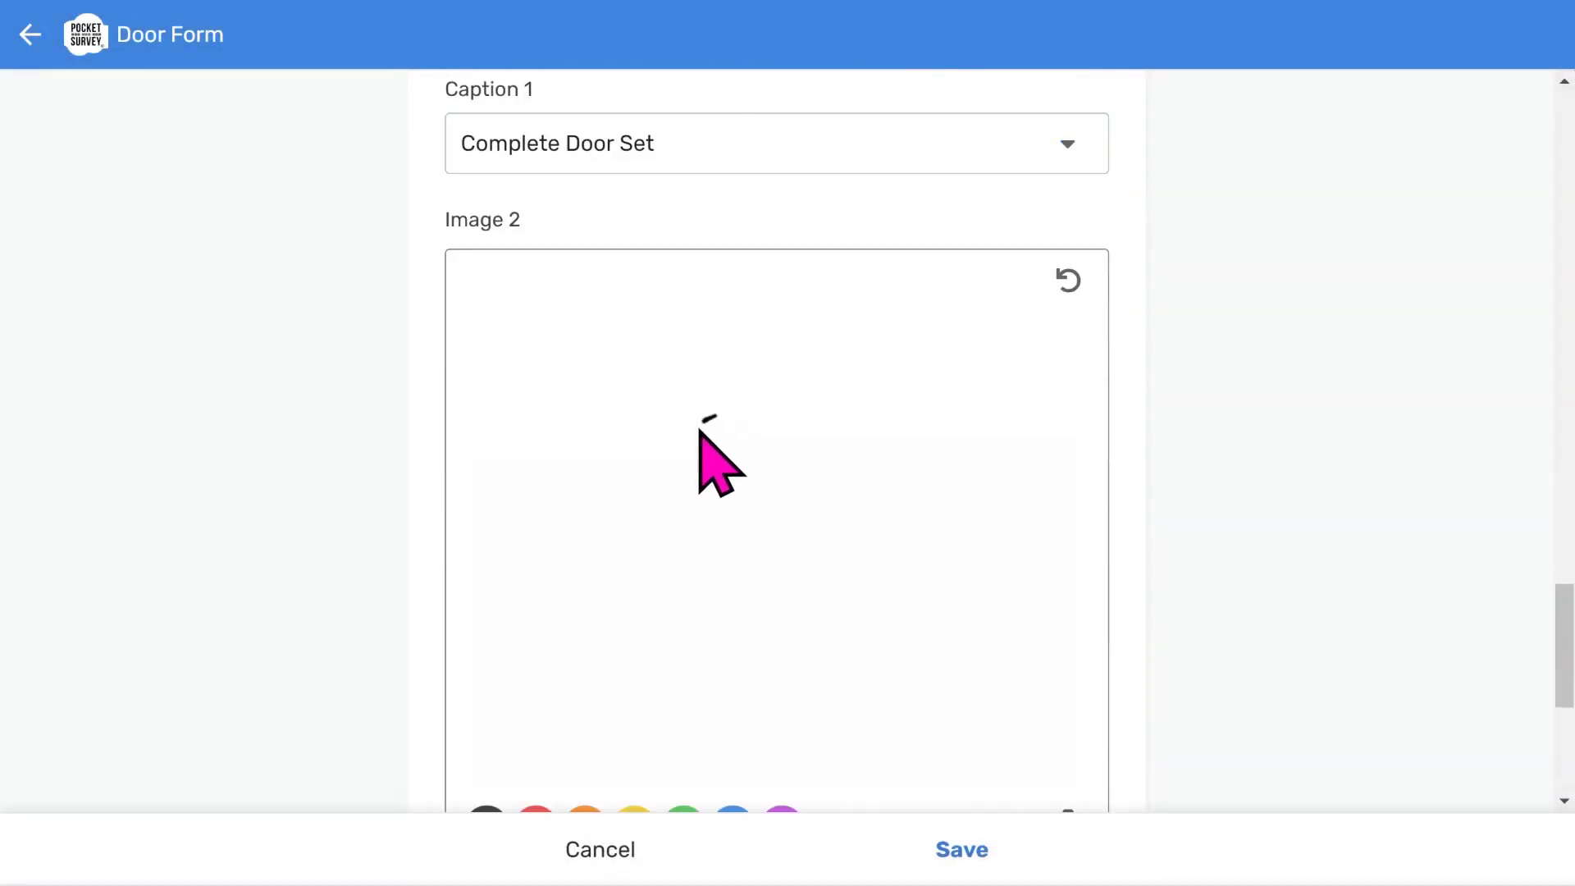
left_click_drag(699, 428, 808, 488)
- Save the first door record and start another door for the same building
left_click(973, 853)
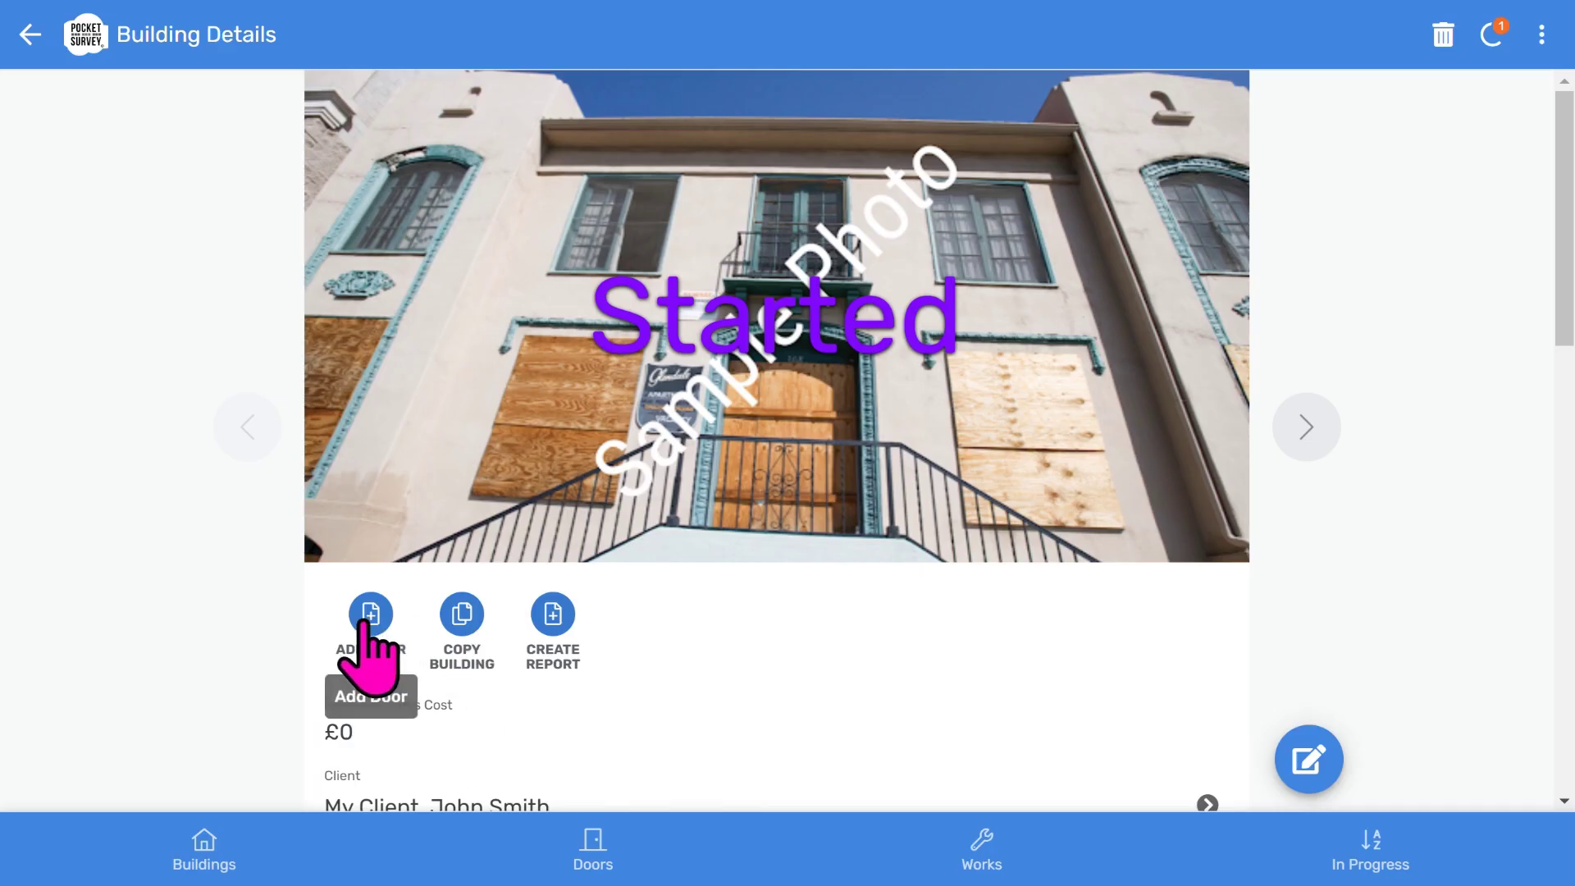
left_click(371, 620)
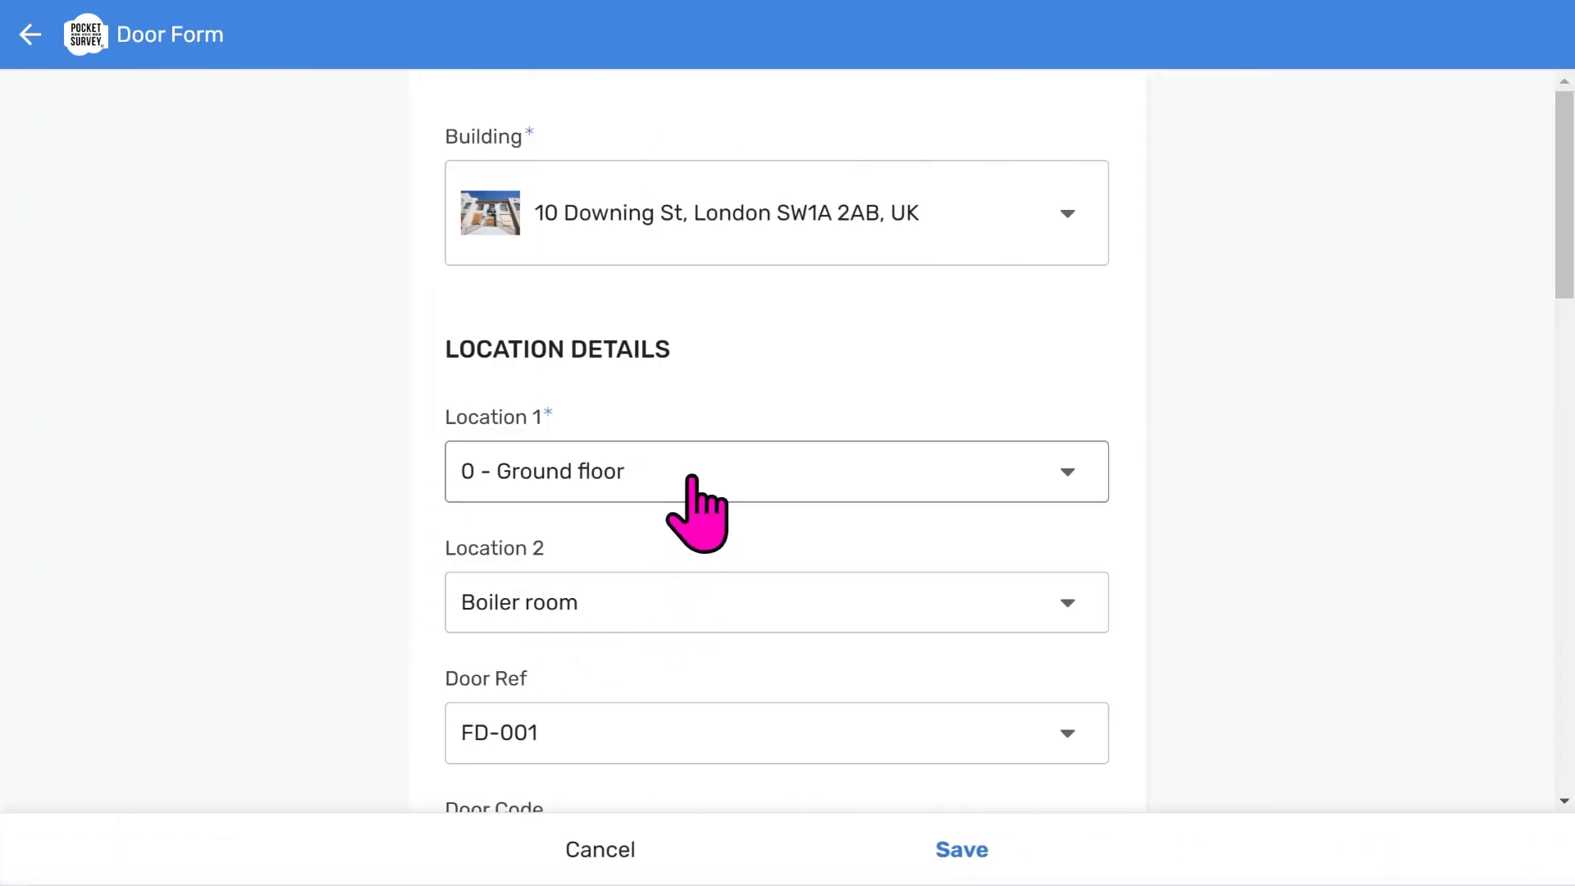
- Change Location 2 to Corridor, set reference FD-002, and keep the material Hardwood
left_click(622, 600)
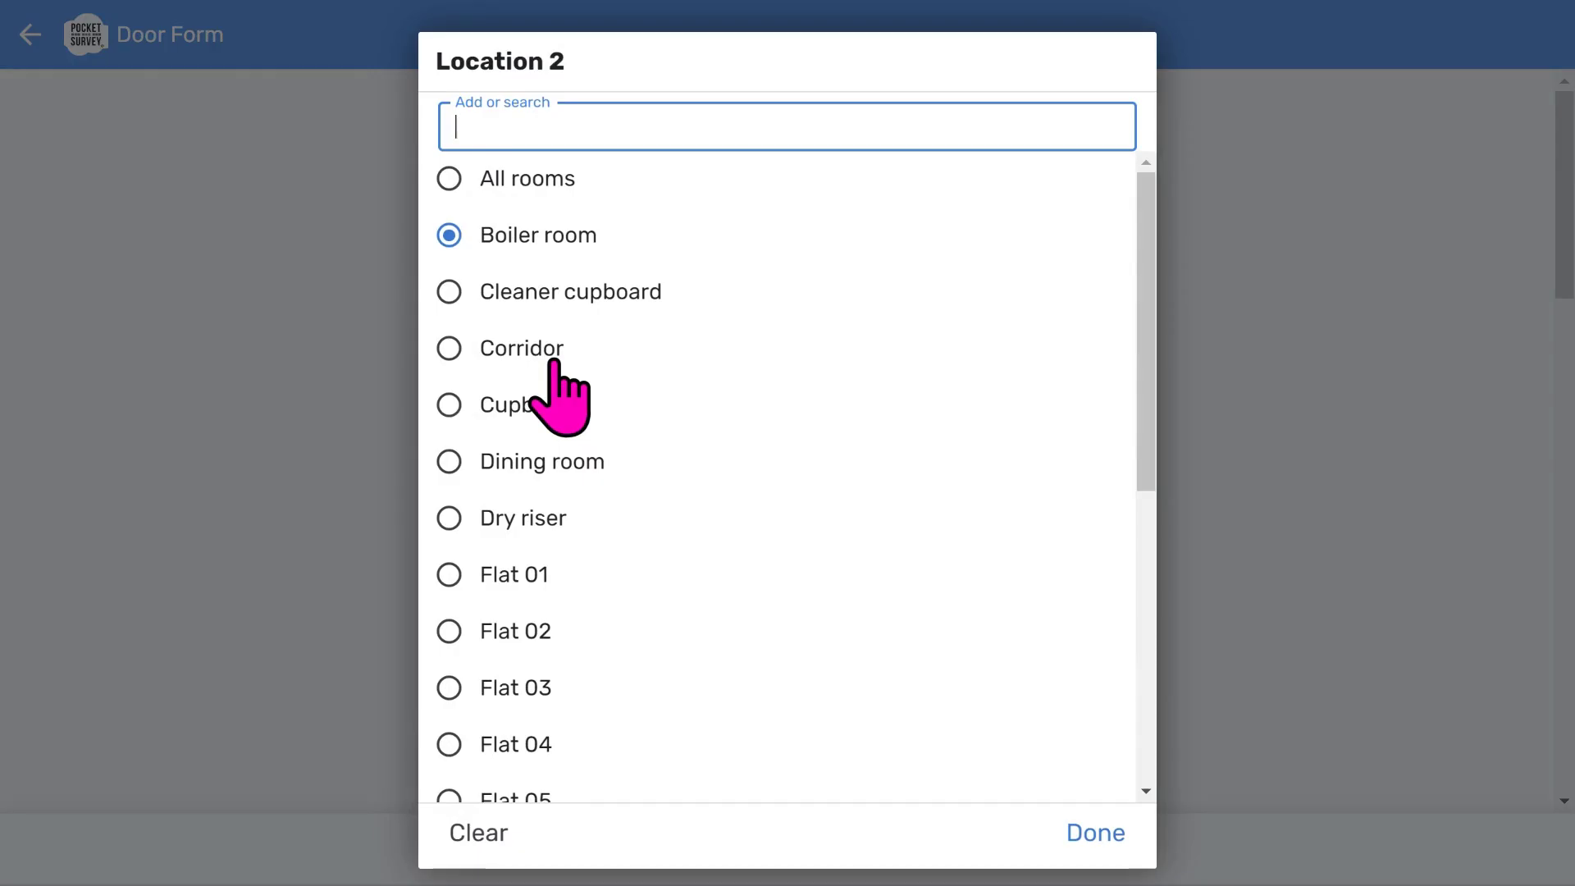
left_click(552, 362)
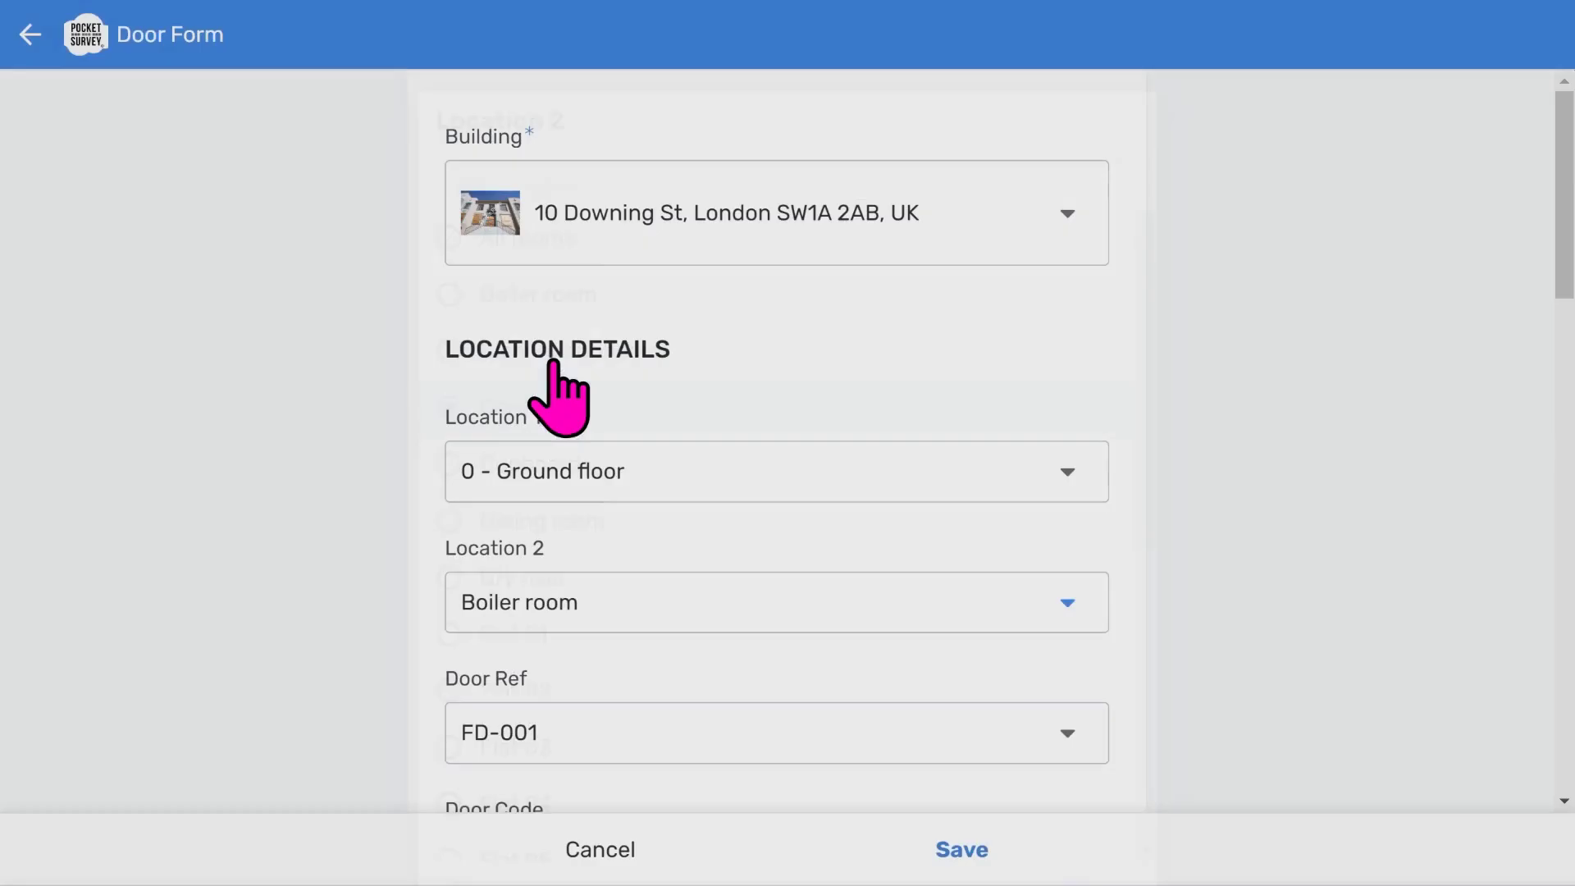
scroll(713, 525, "down", 3)
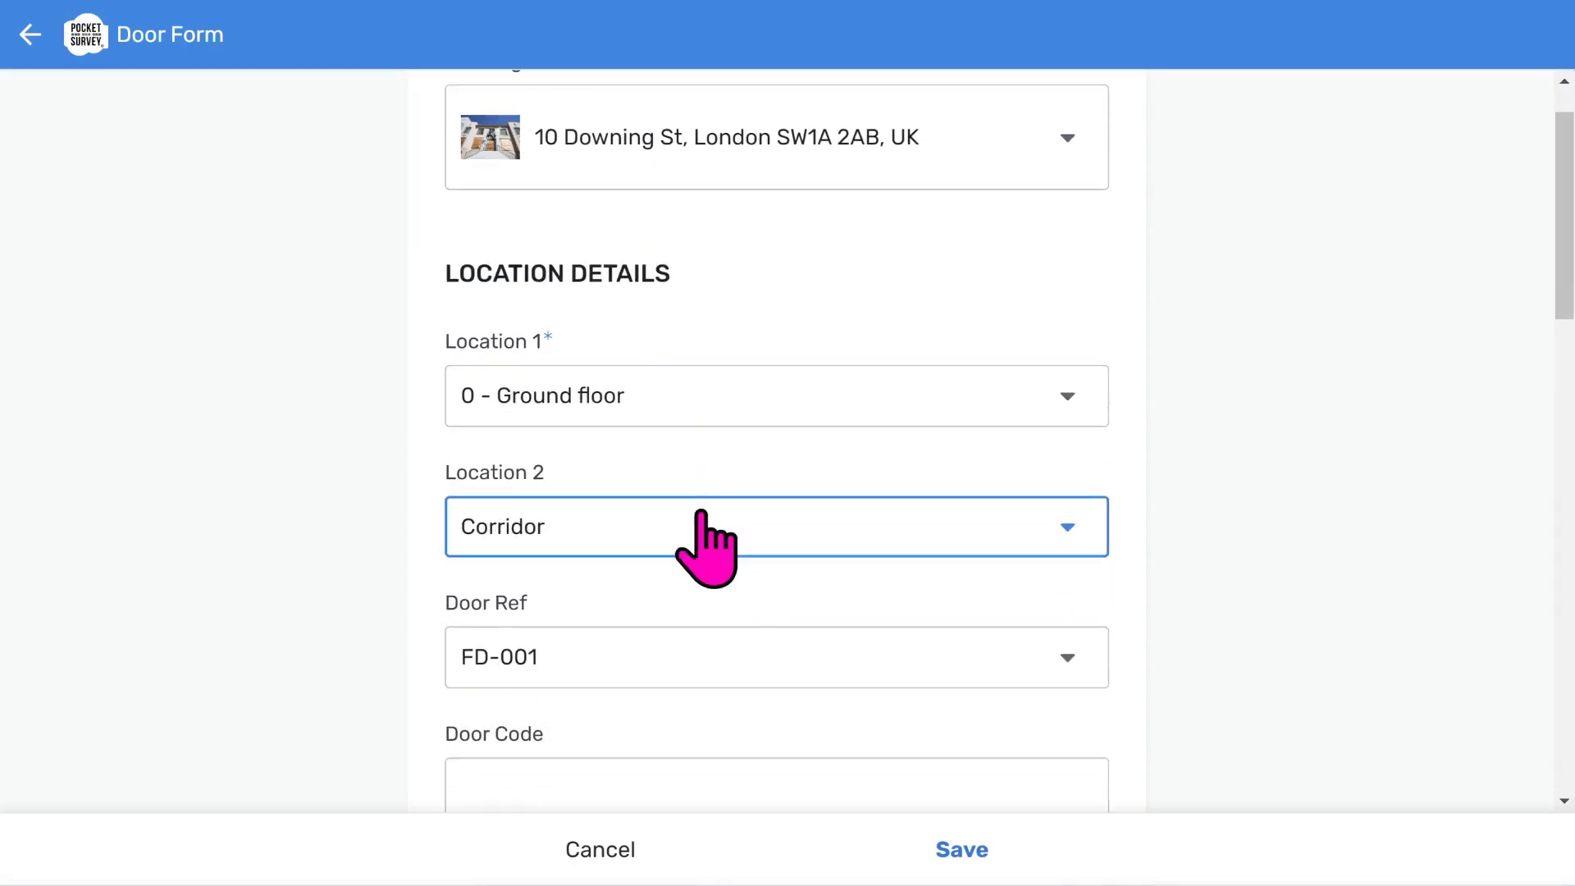
left_click(626, 520)
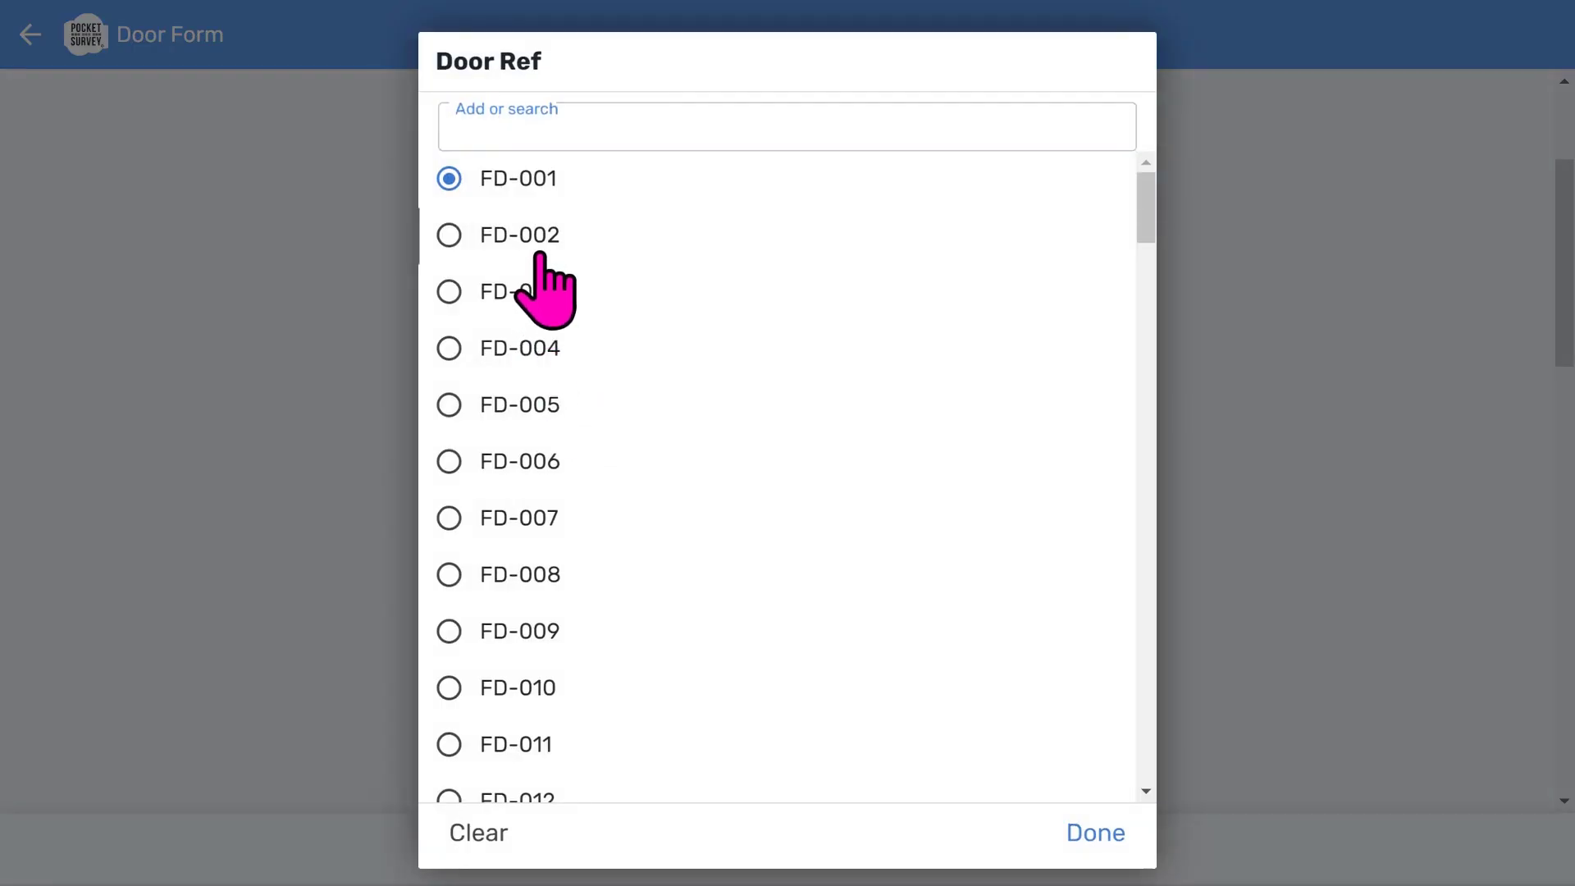
left_click(520, 235)
scroll(703, 527, "down", 4)
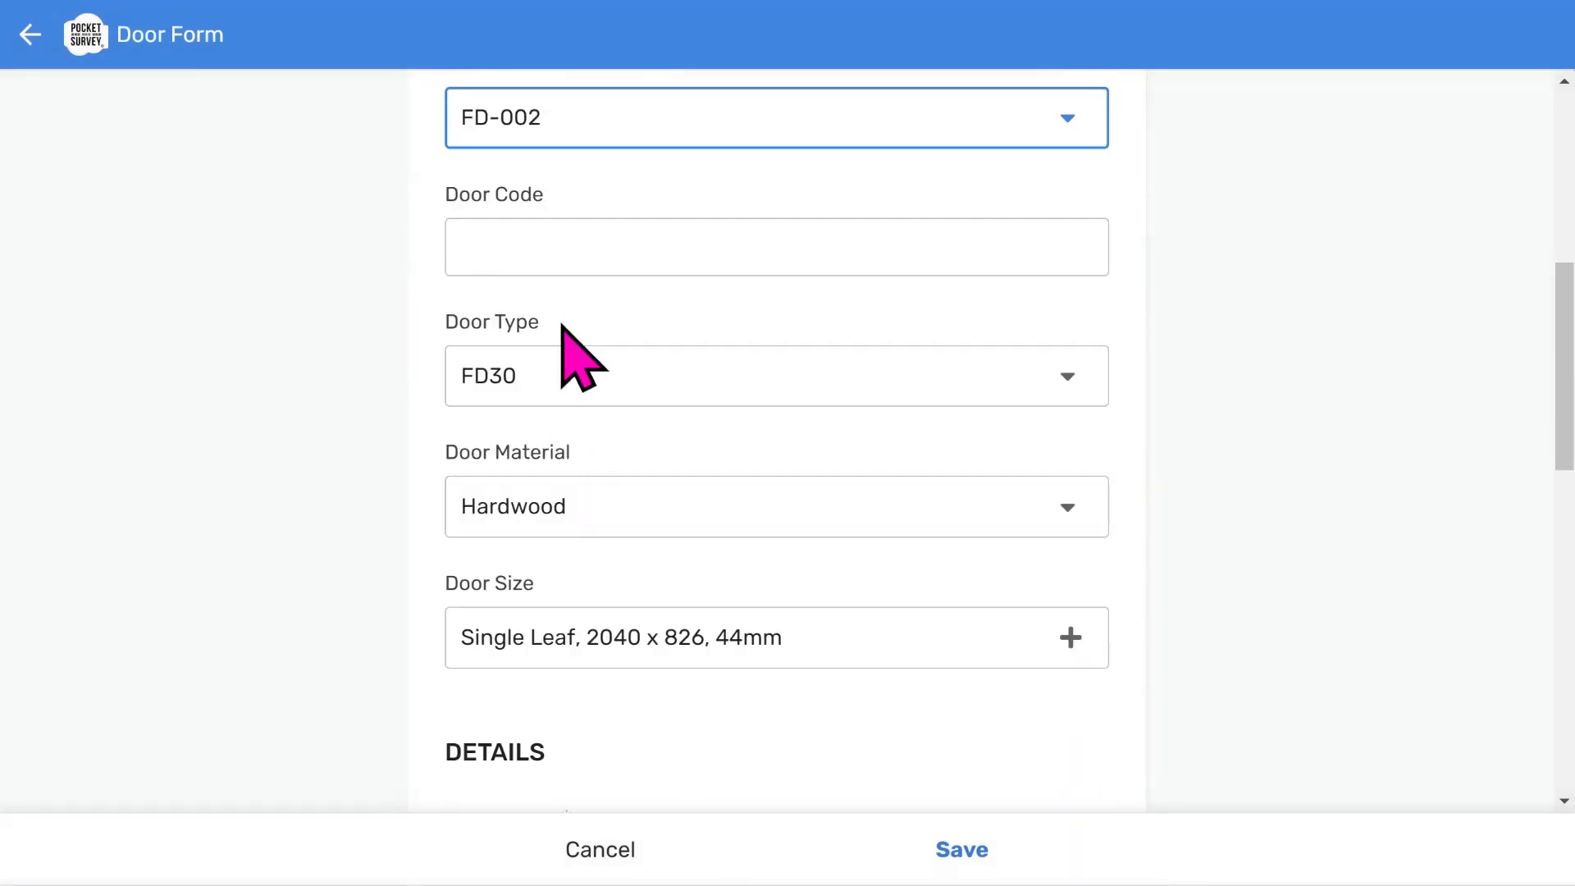
left_click(564, 514)
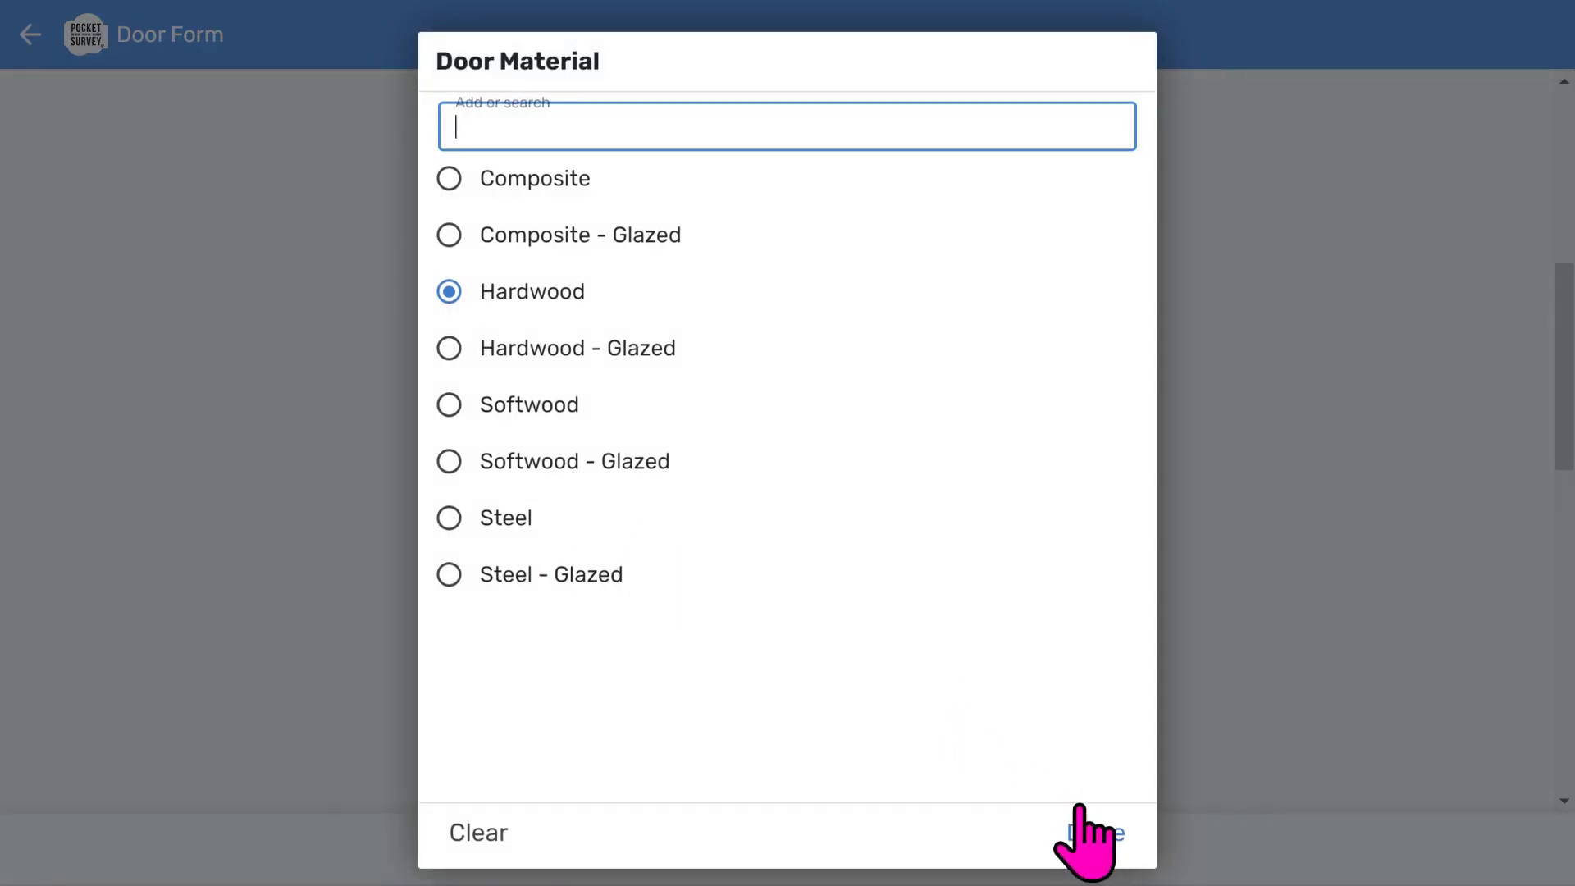
left_click(972, 721)
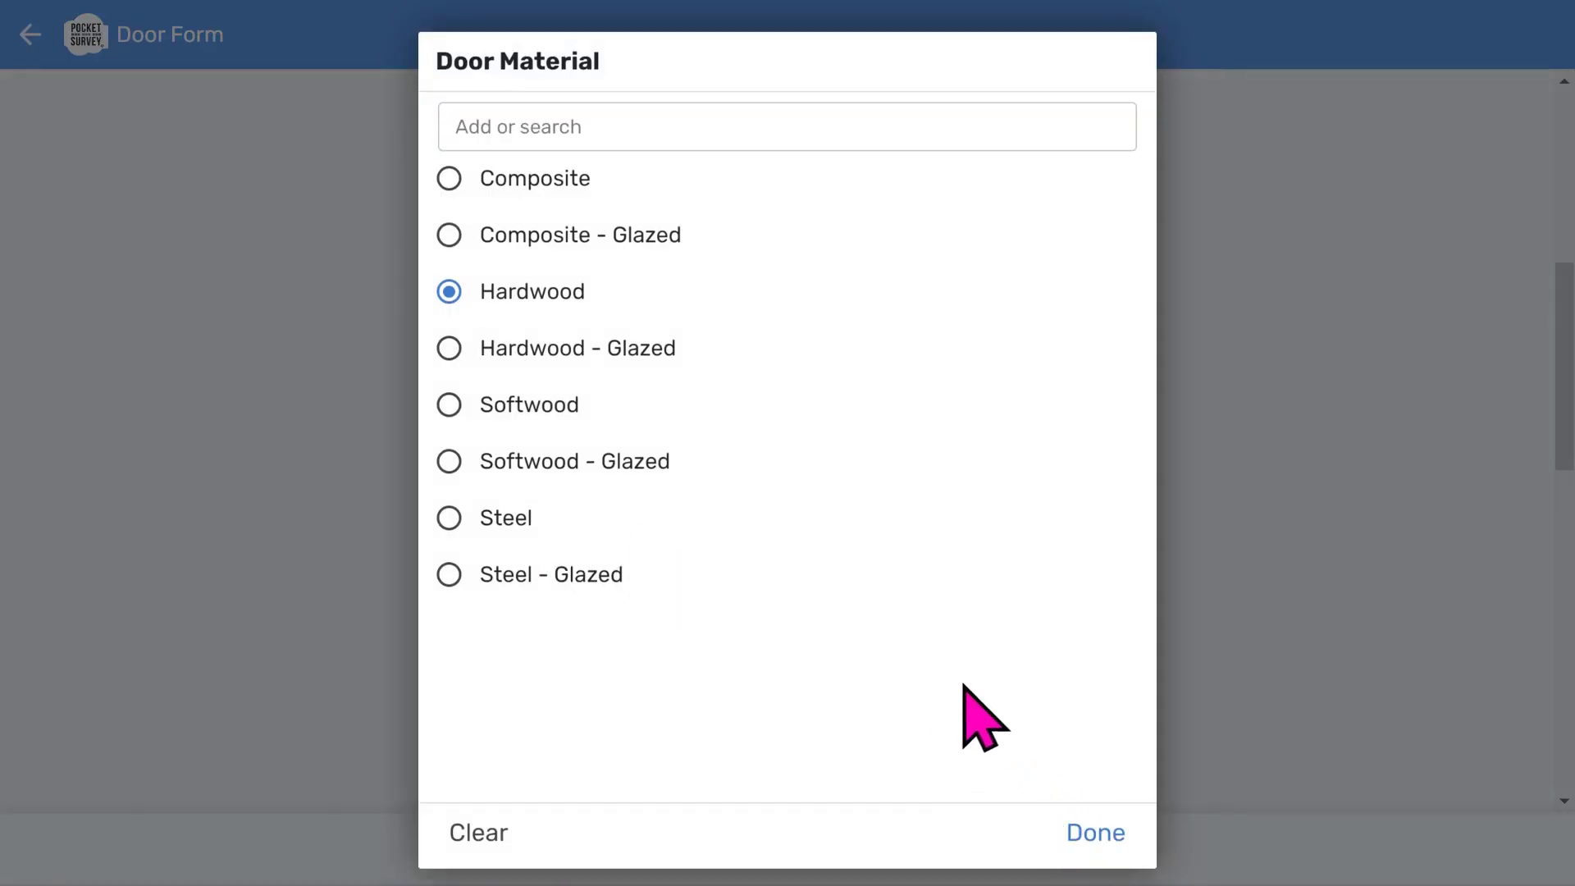
left_click(1092, 833)
scroll(814, 632, "down", 5)
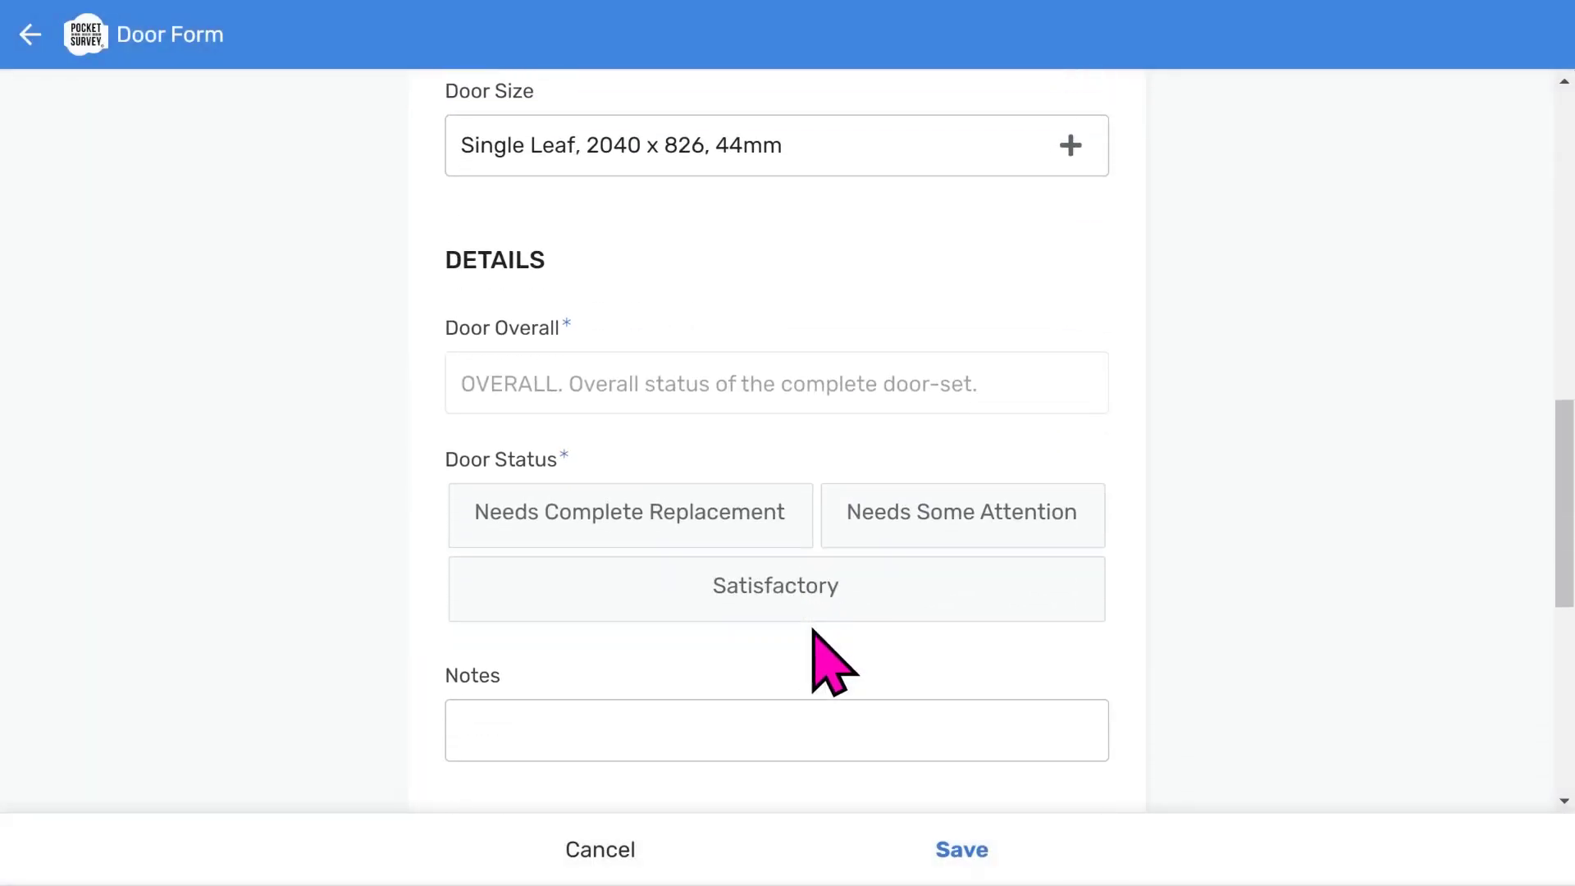
- Mark the door Needs Complete Replacement; flag DOOR-SET not fully compliant and closer not CE marked
left_click(671, 525)
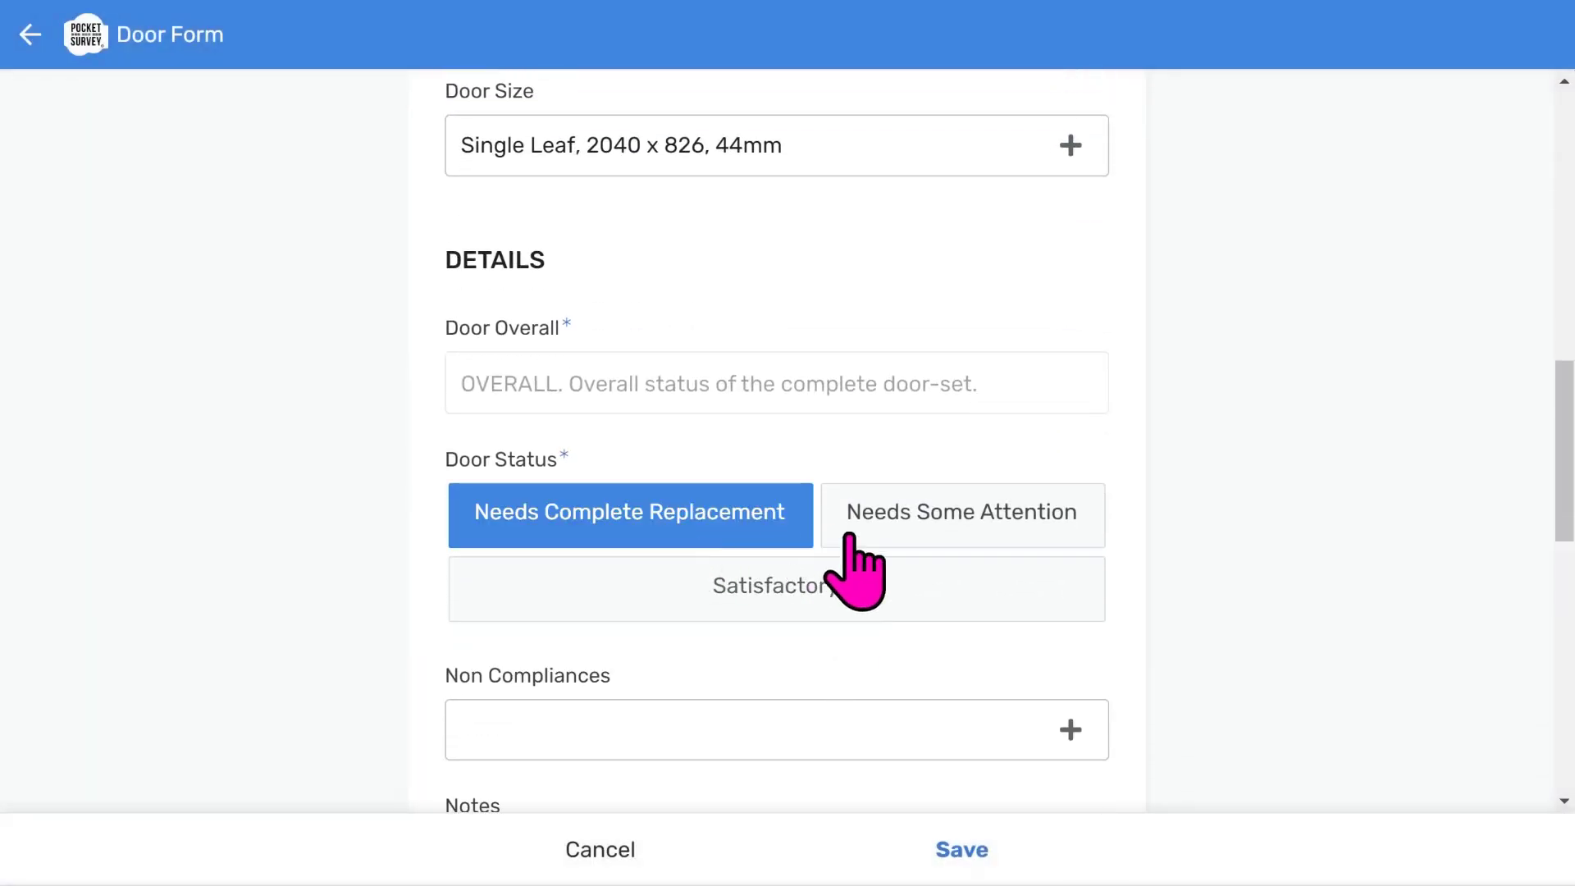
scroll(1054, 599, "down", 5)
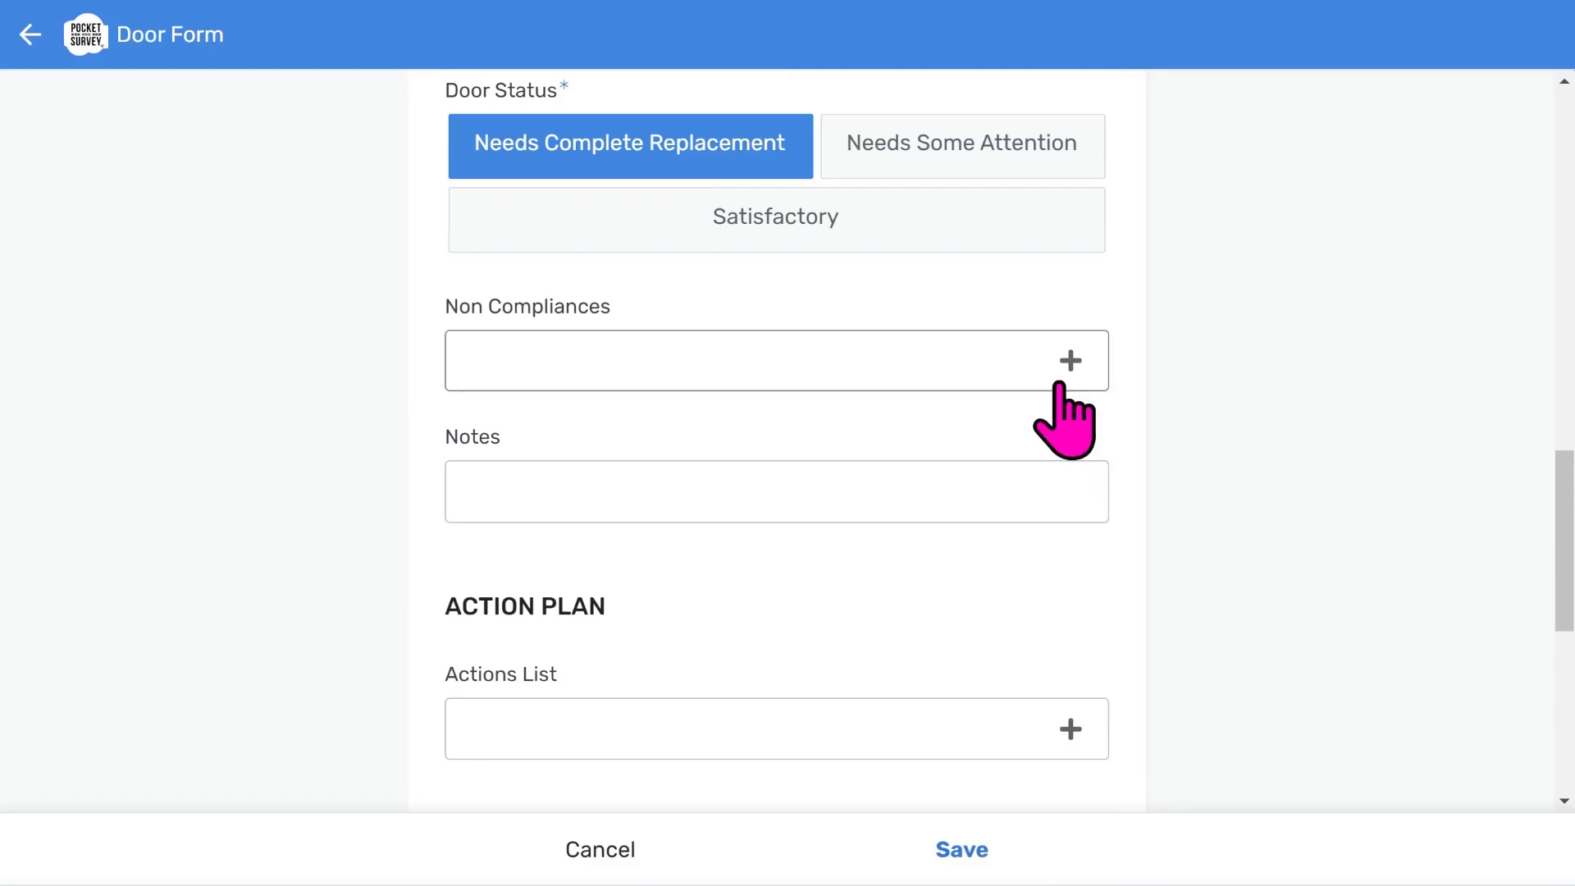
left_click(1070, 361)
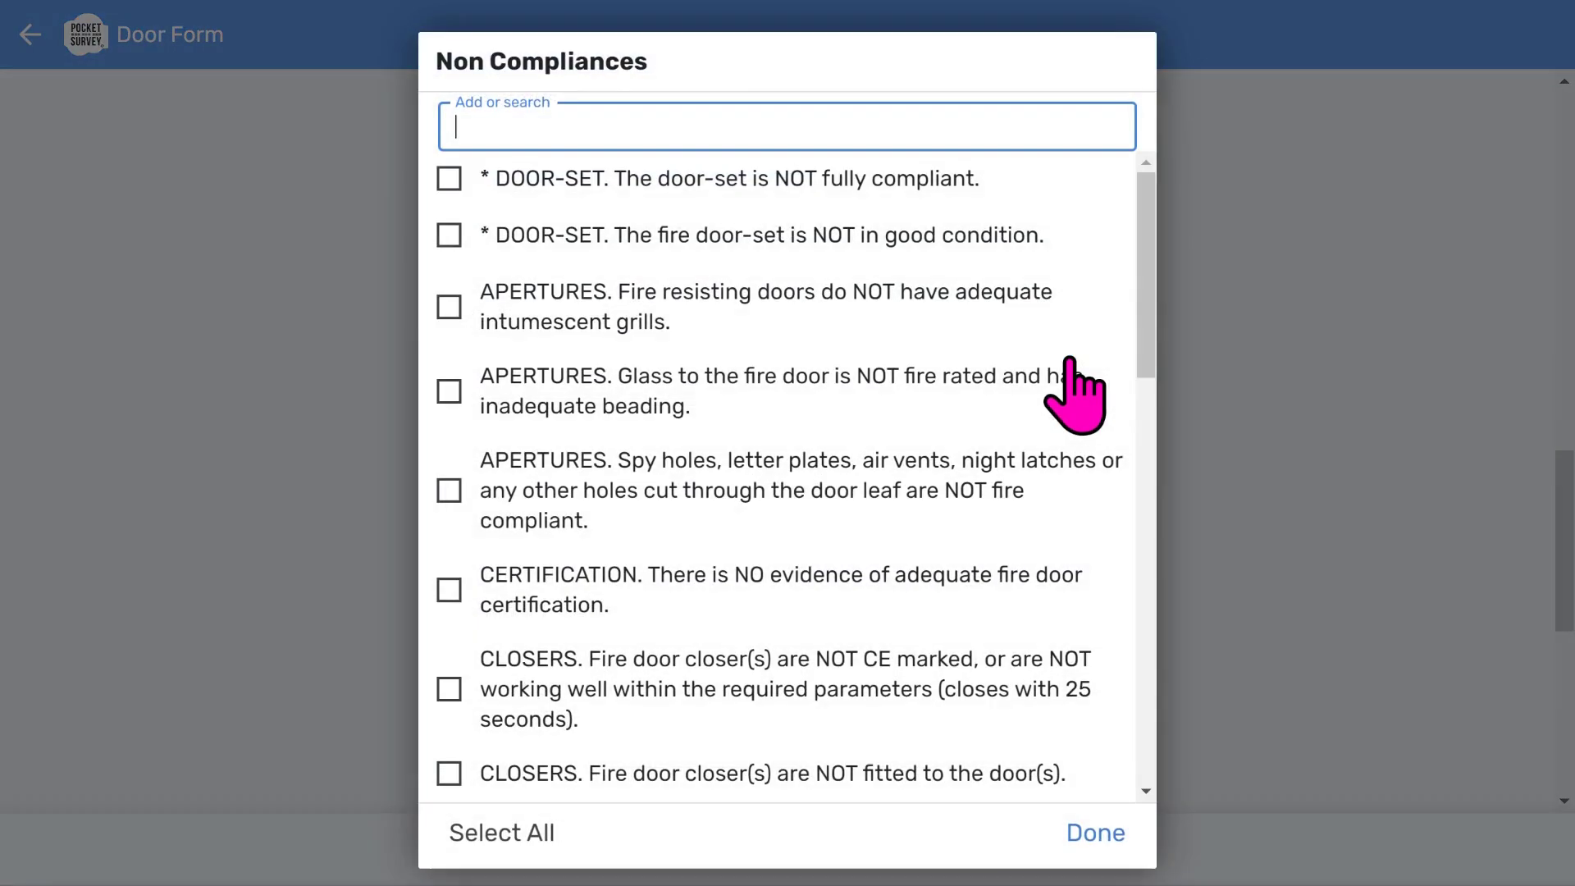
left_click(654, 182)
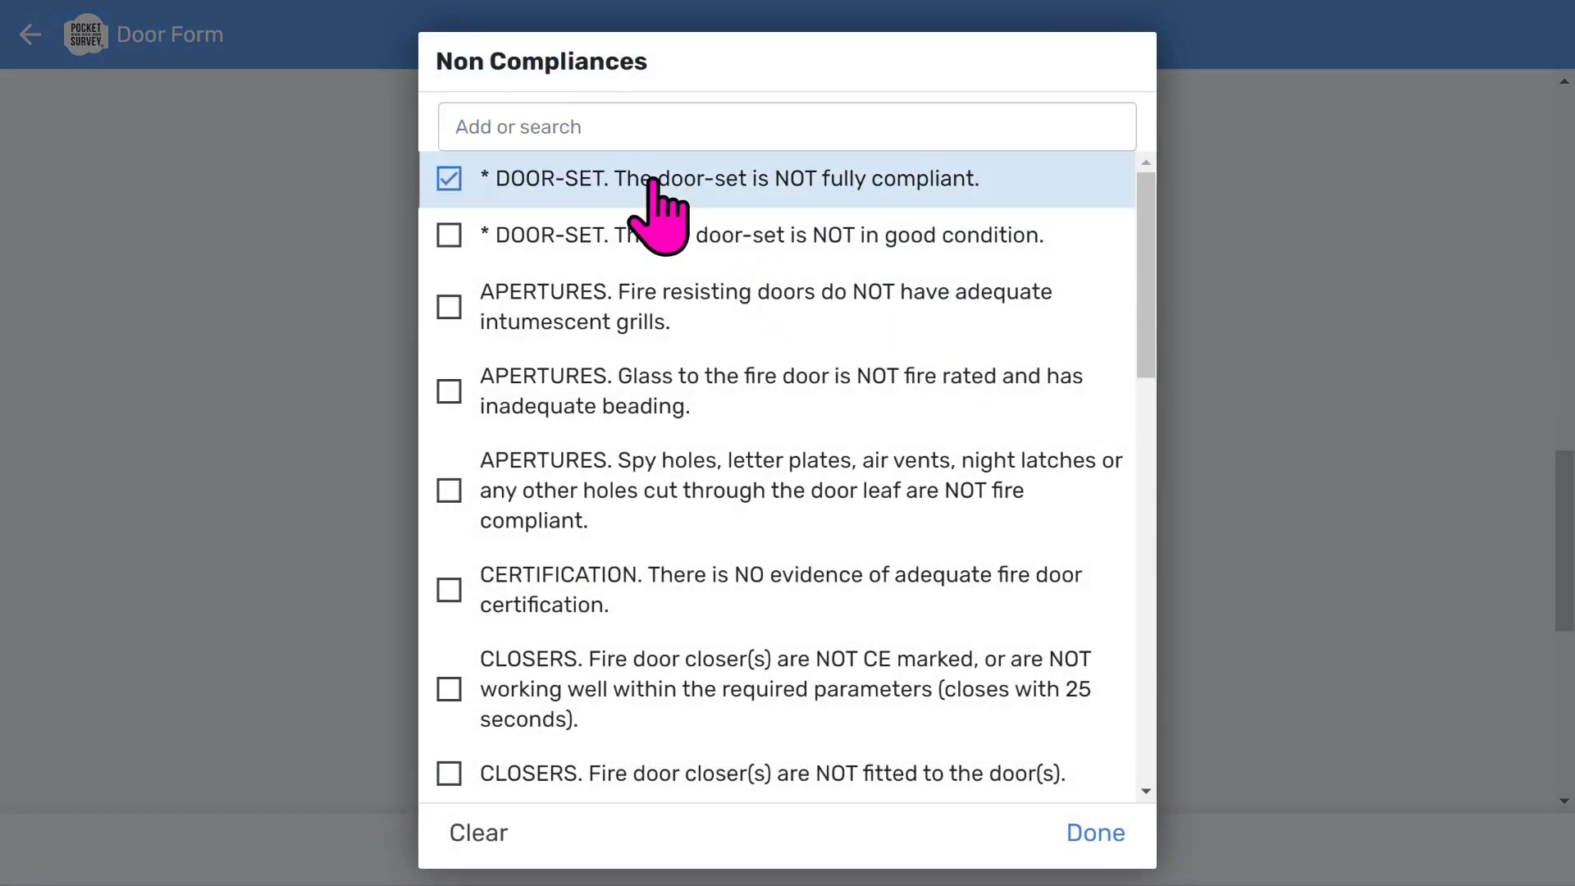
left_click(637, 130)
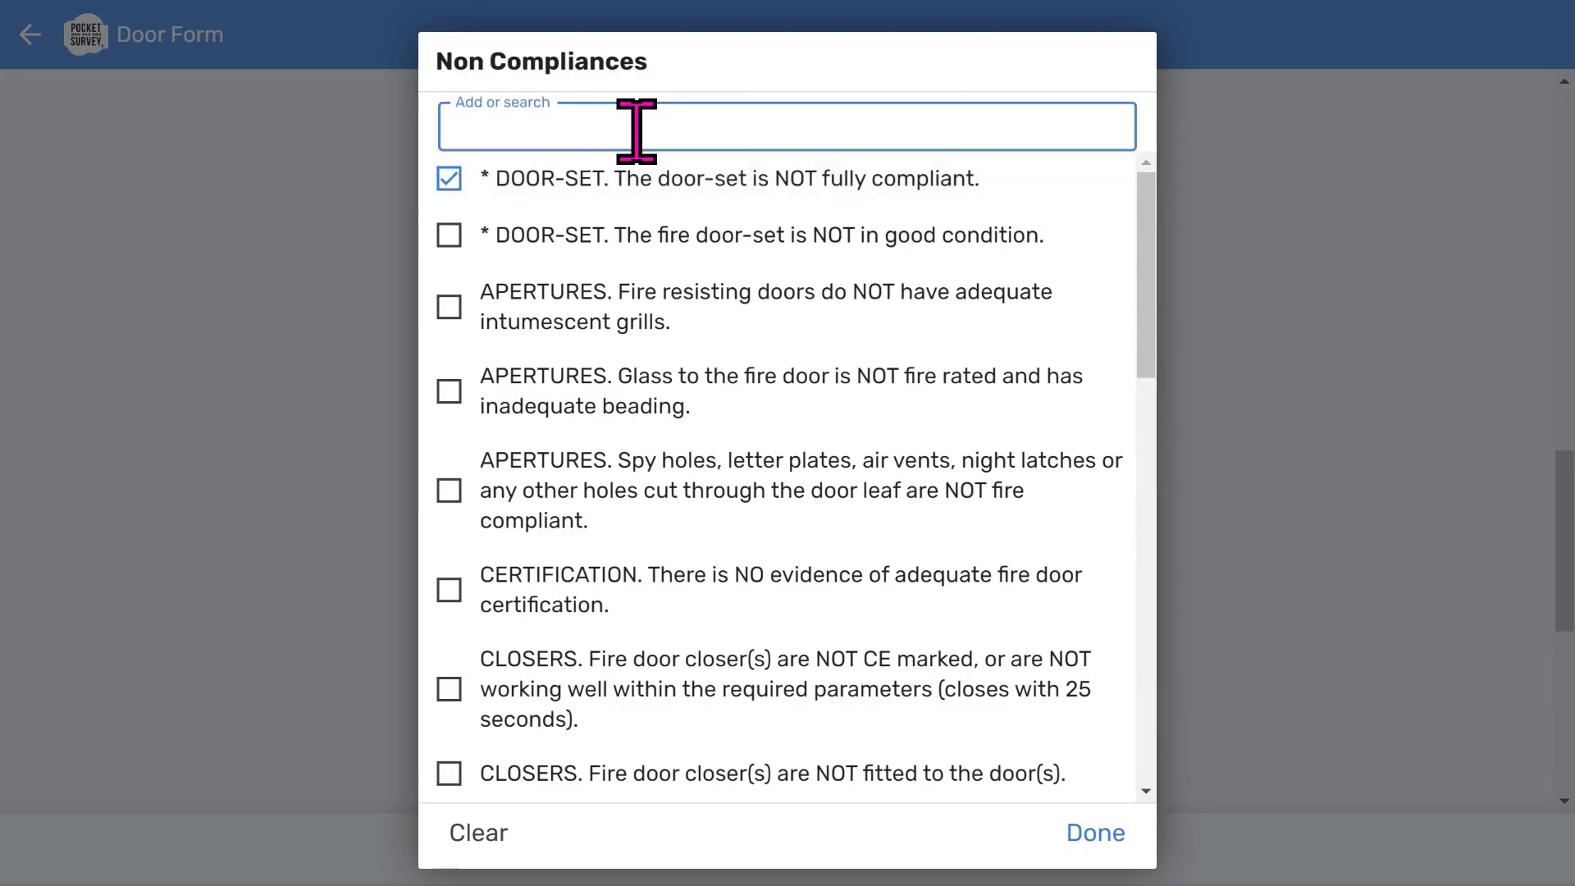
type("closer")
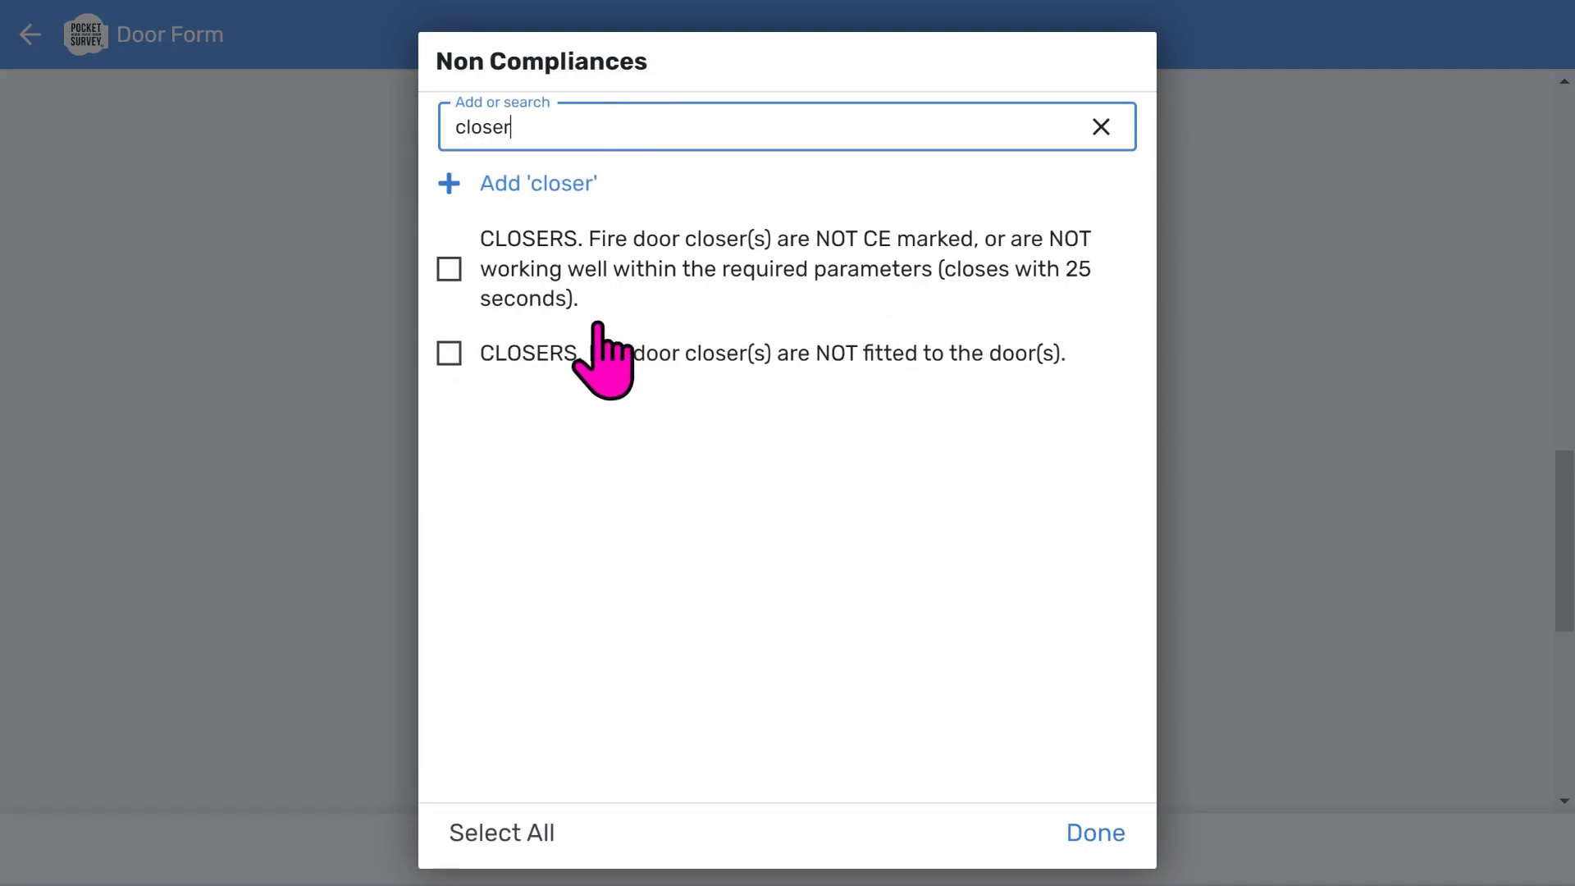
left_click(713, 262)
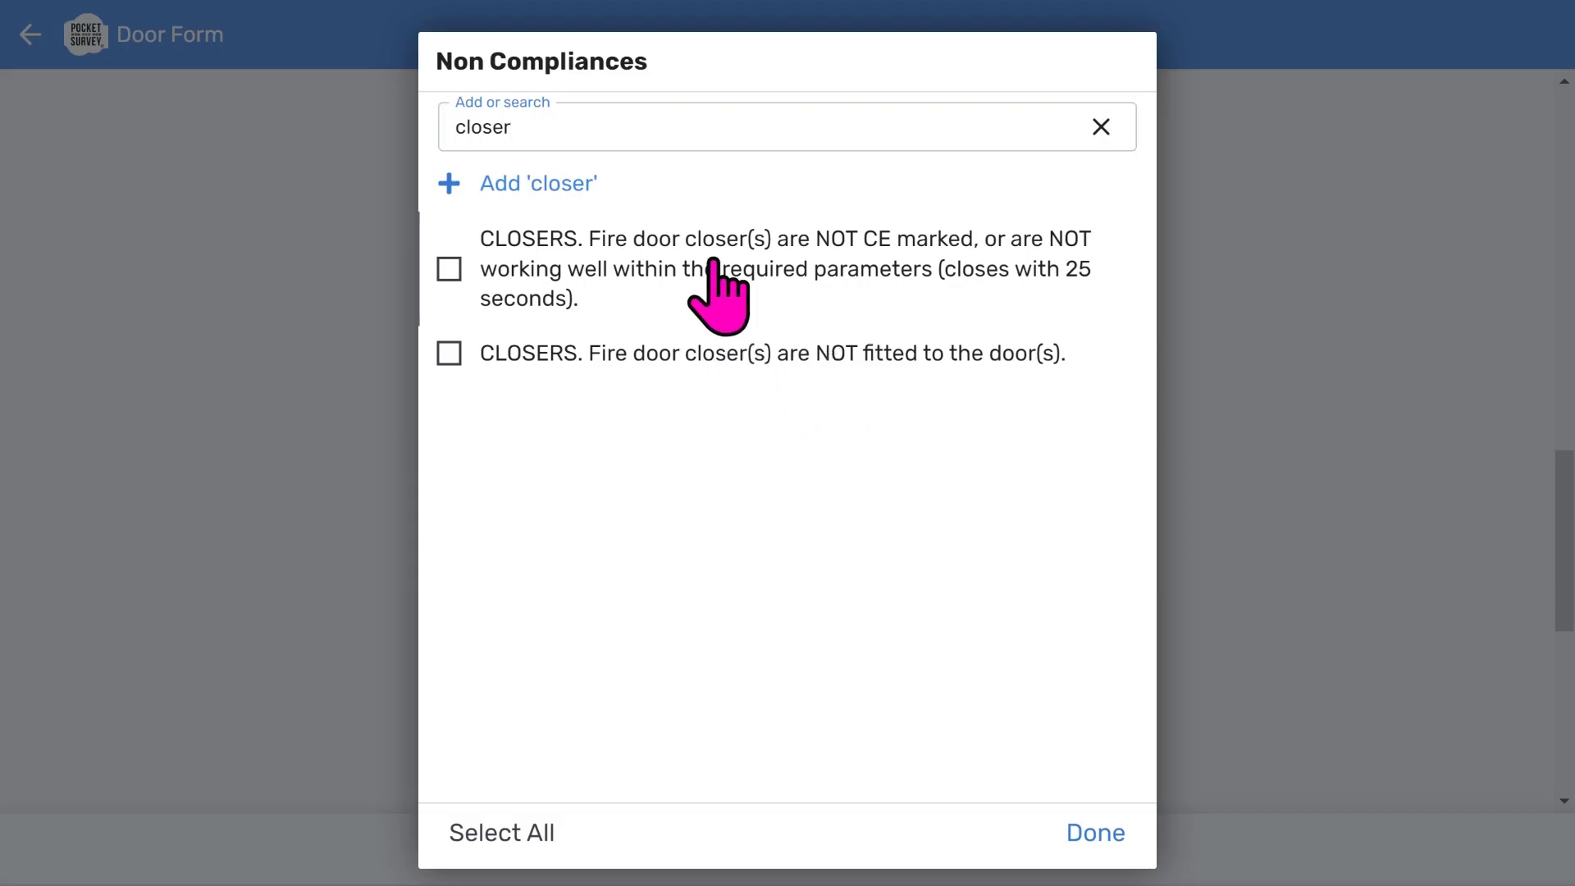
left_click(1078, 835)
- Add the COMPLETE REPLACE action for a door damaged beyond permissible repair to the Actions List
scroll(798, 607, "down", 5)
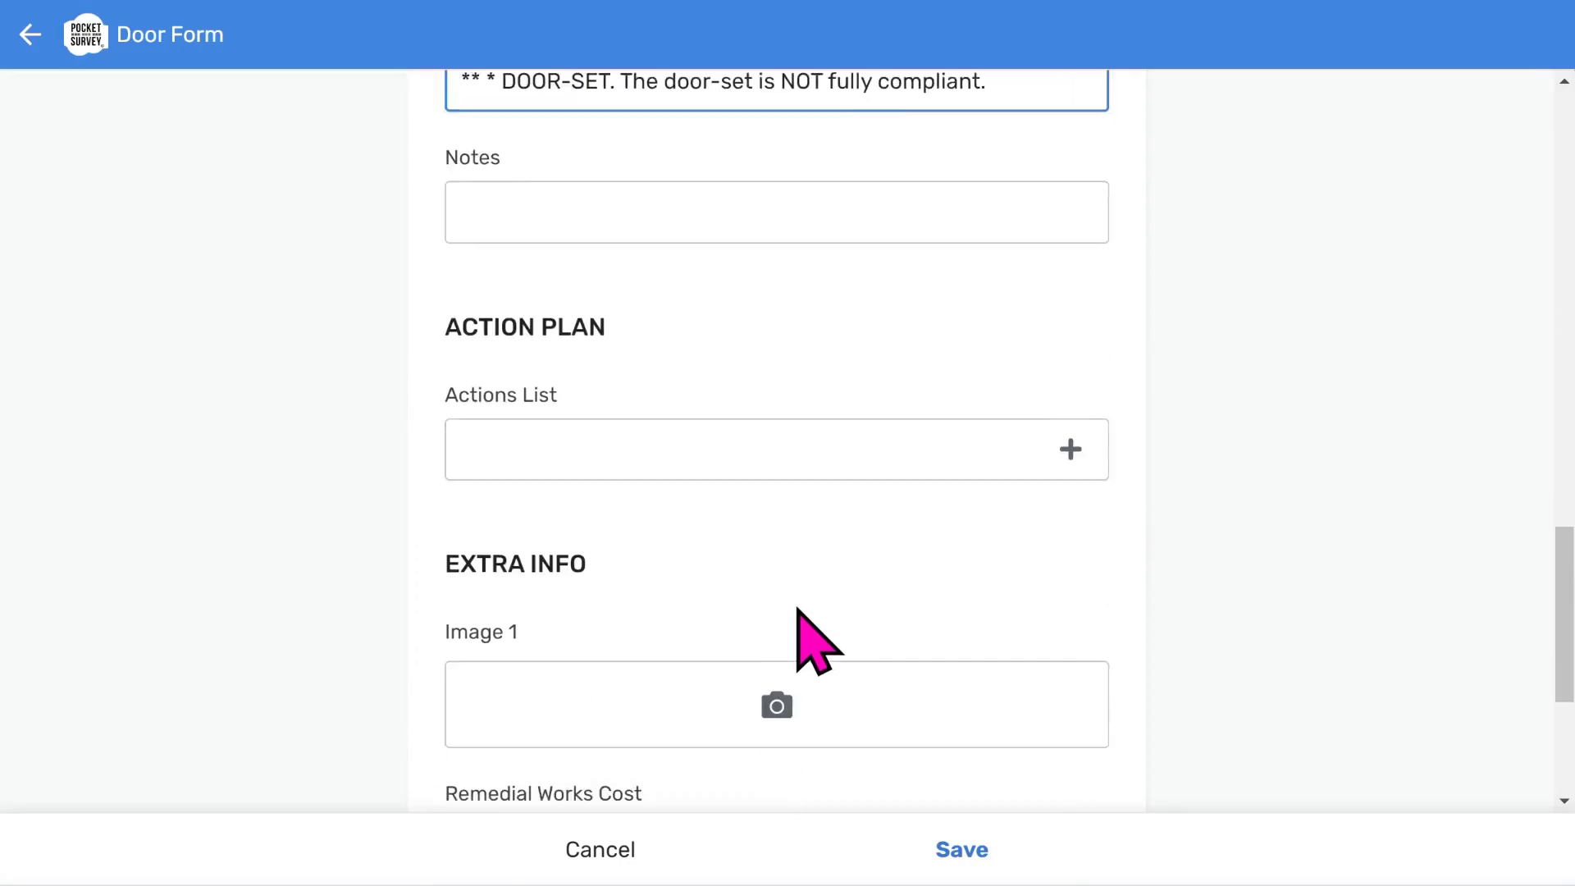
scroll(813, 640, "down", 2)
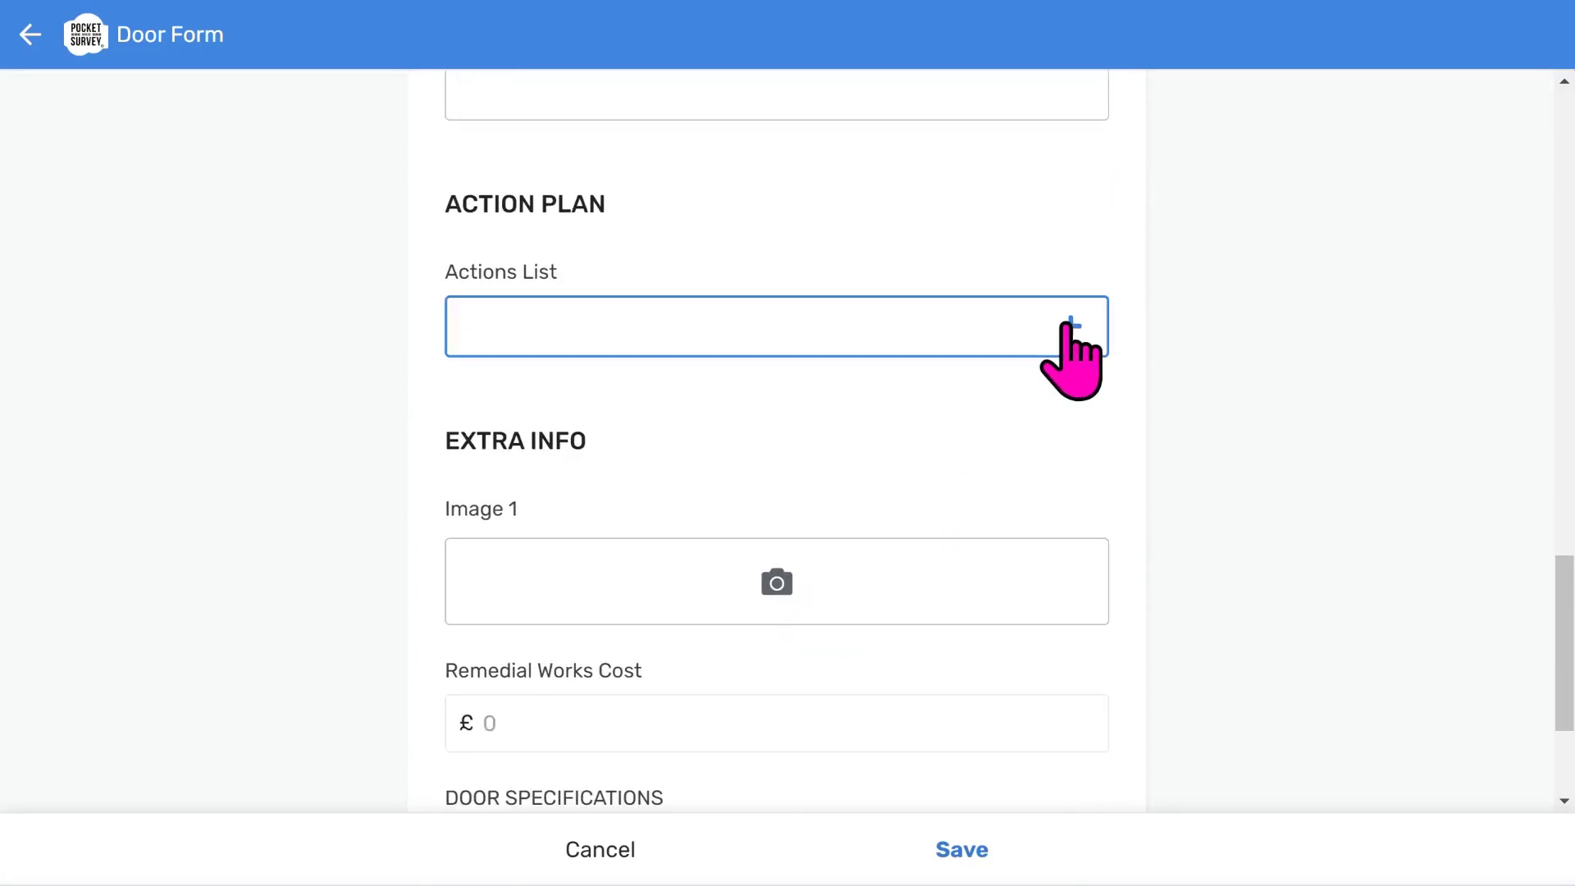
left_click(1071, 325)
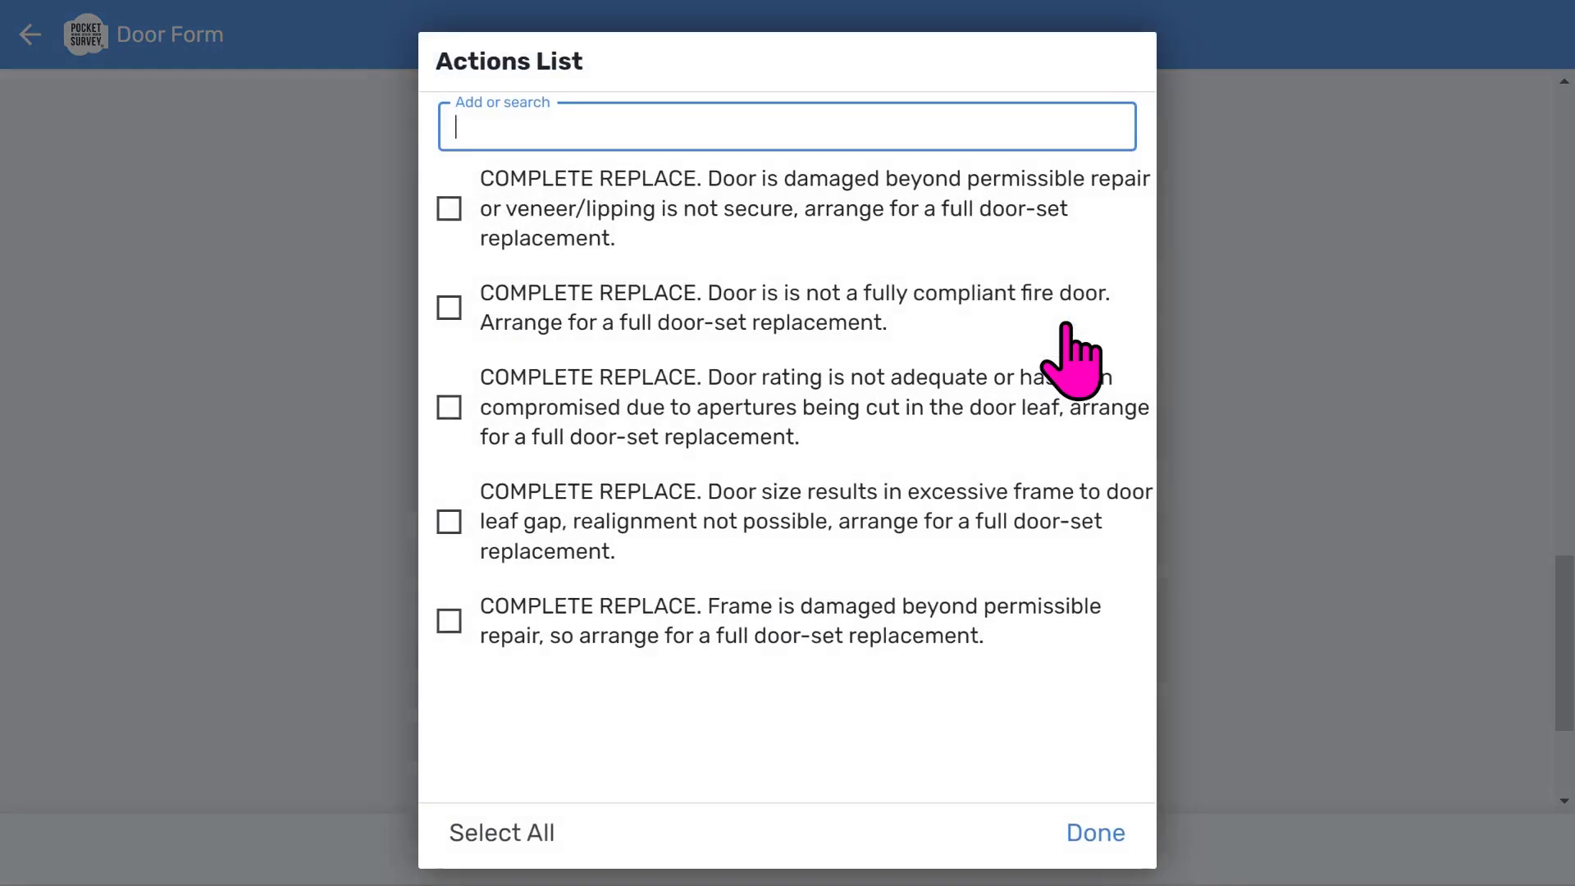
left_click(444, 211)
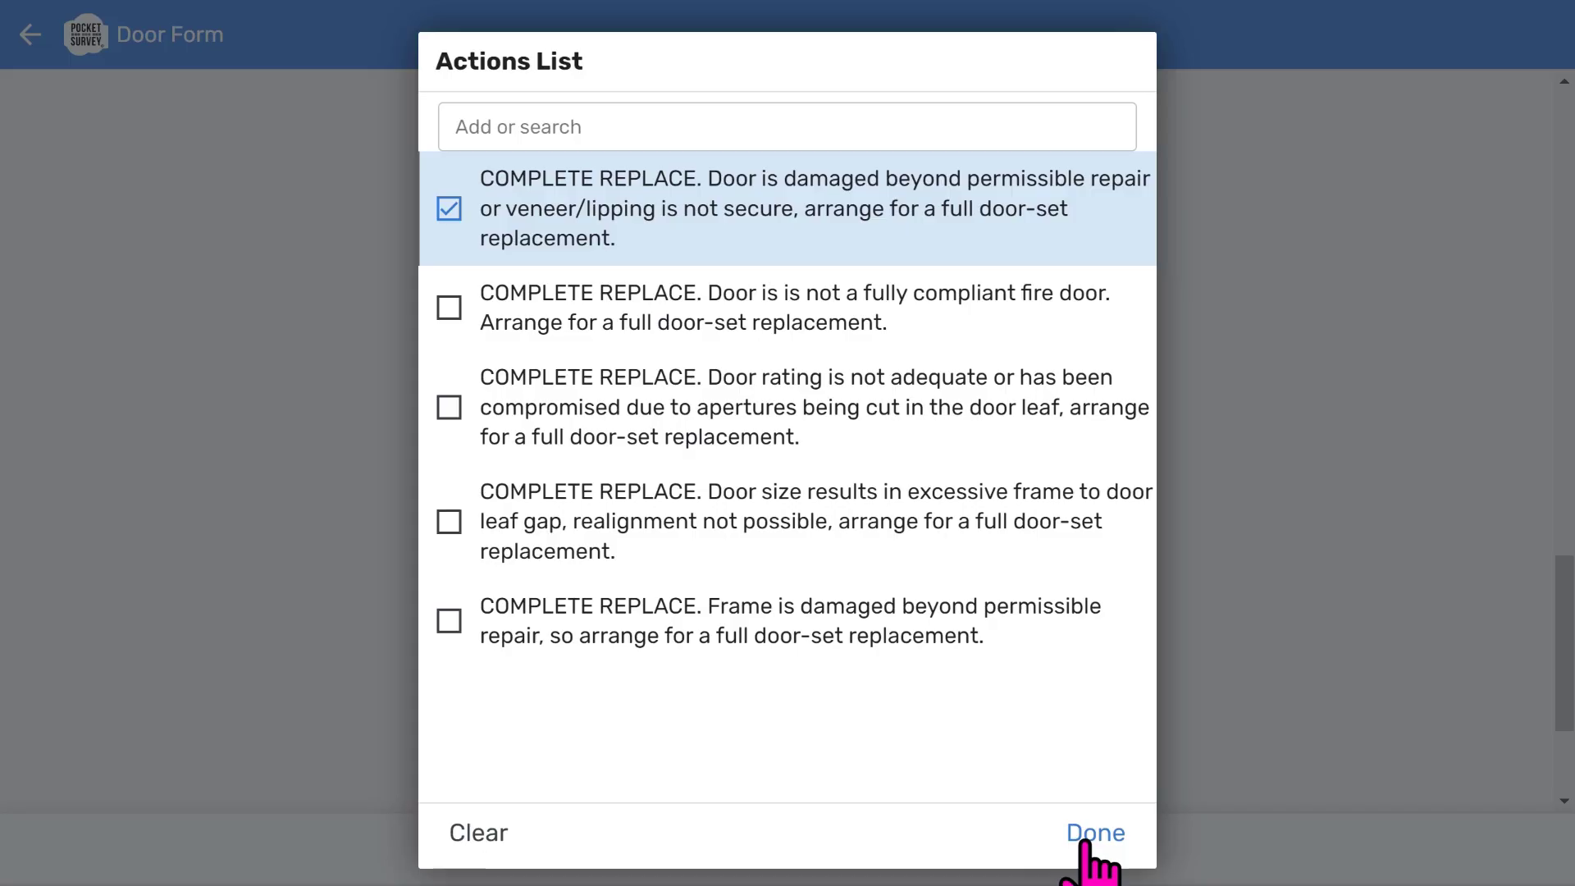
left_click(1091, 835)
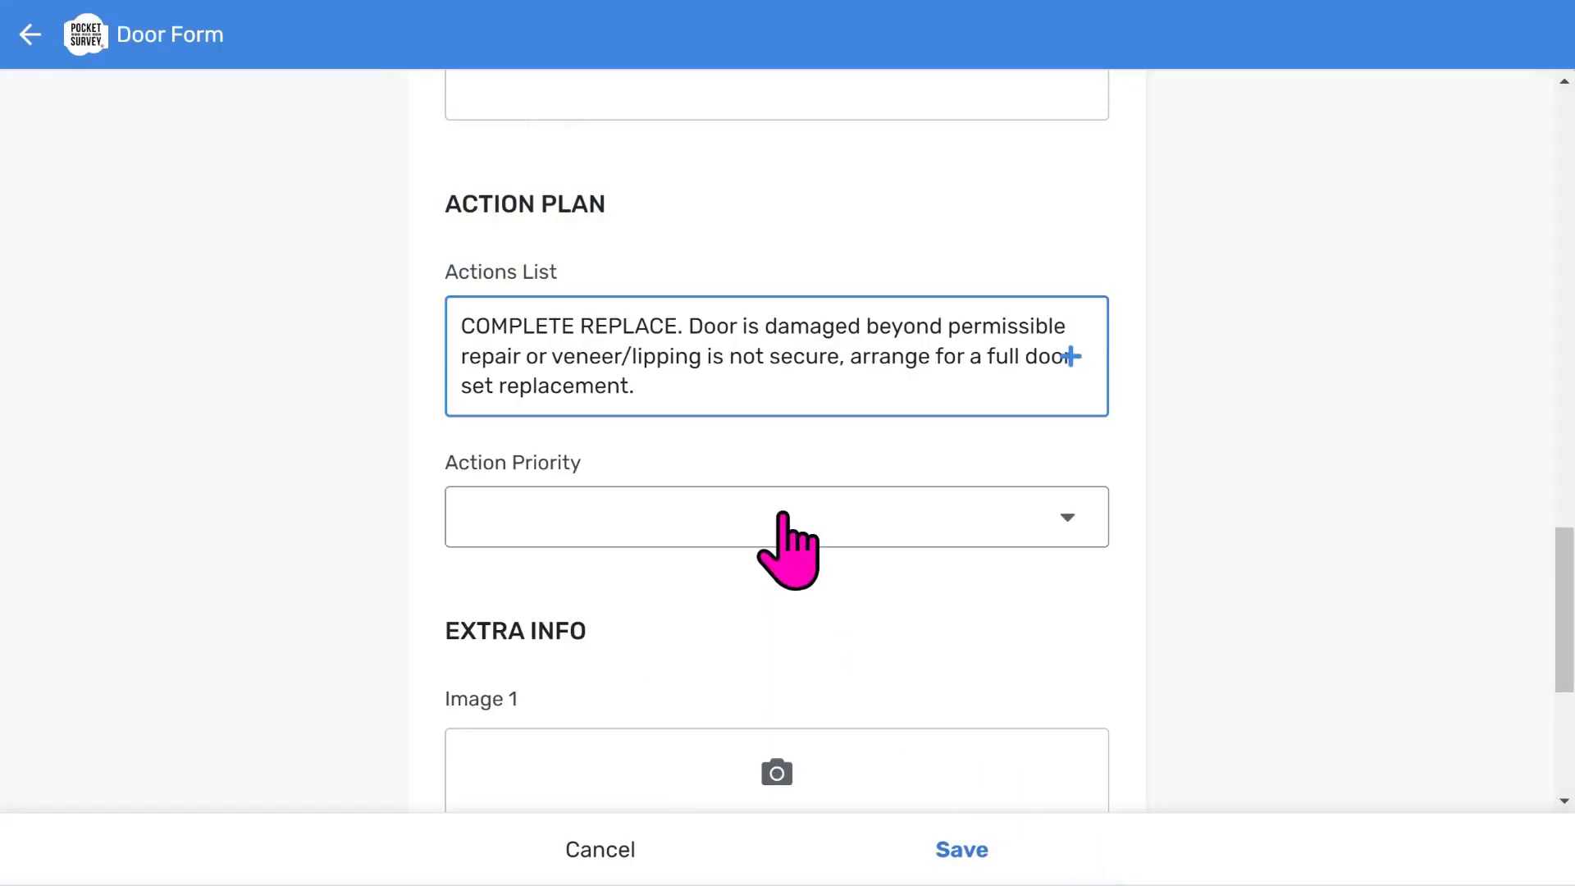
- Set the action priority to Urgent
left_click(780, 521)
left_click(539, 232)
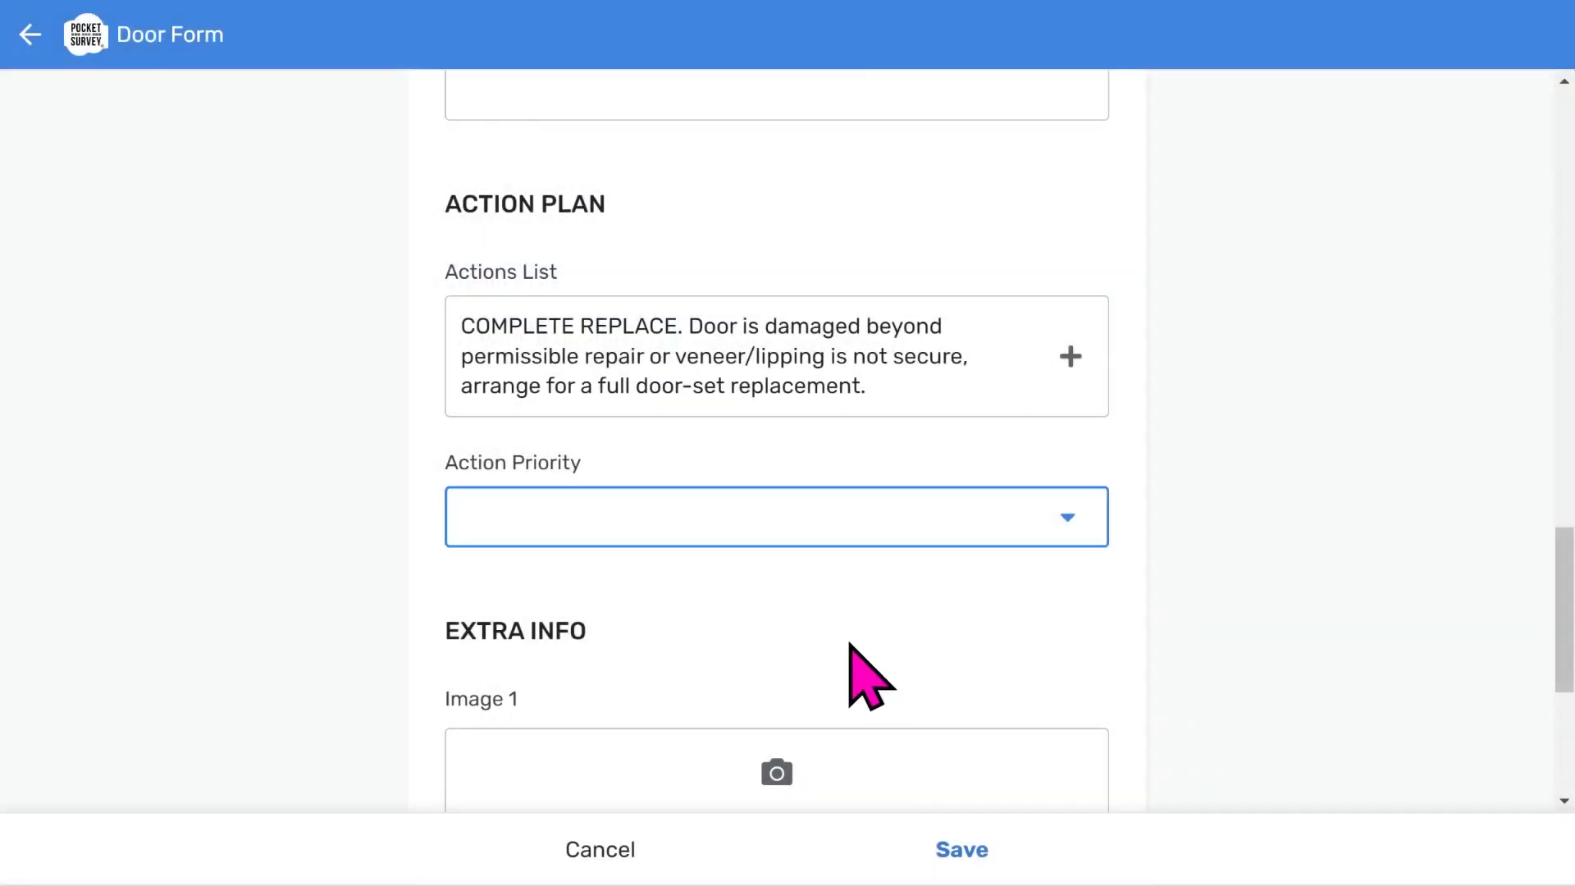
scroll(903, 722, "down", 5)
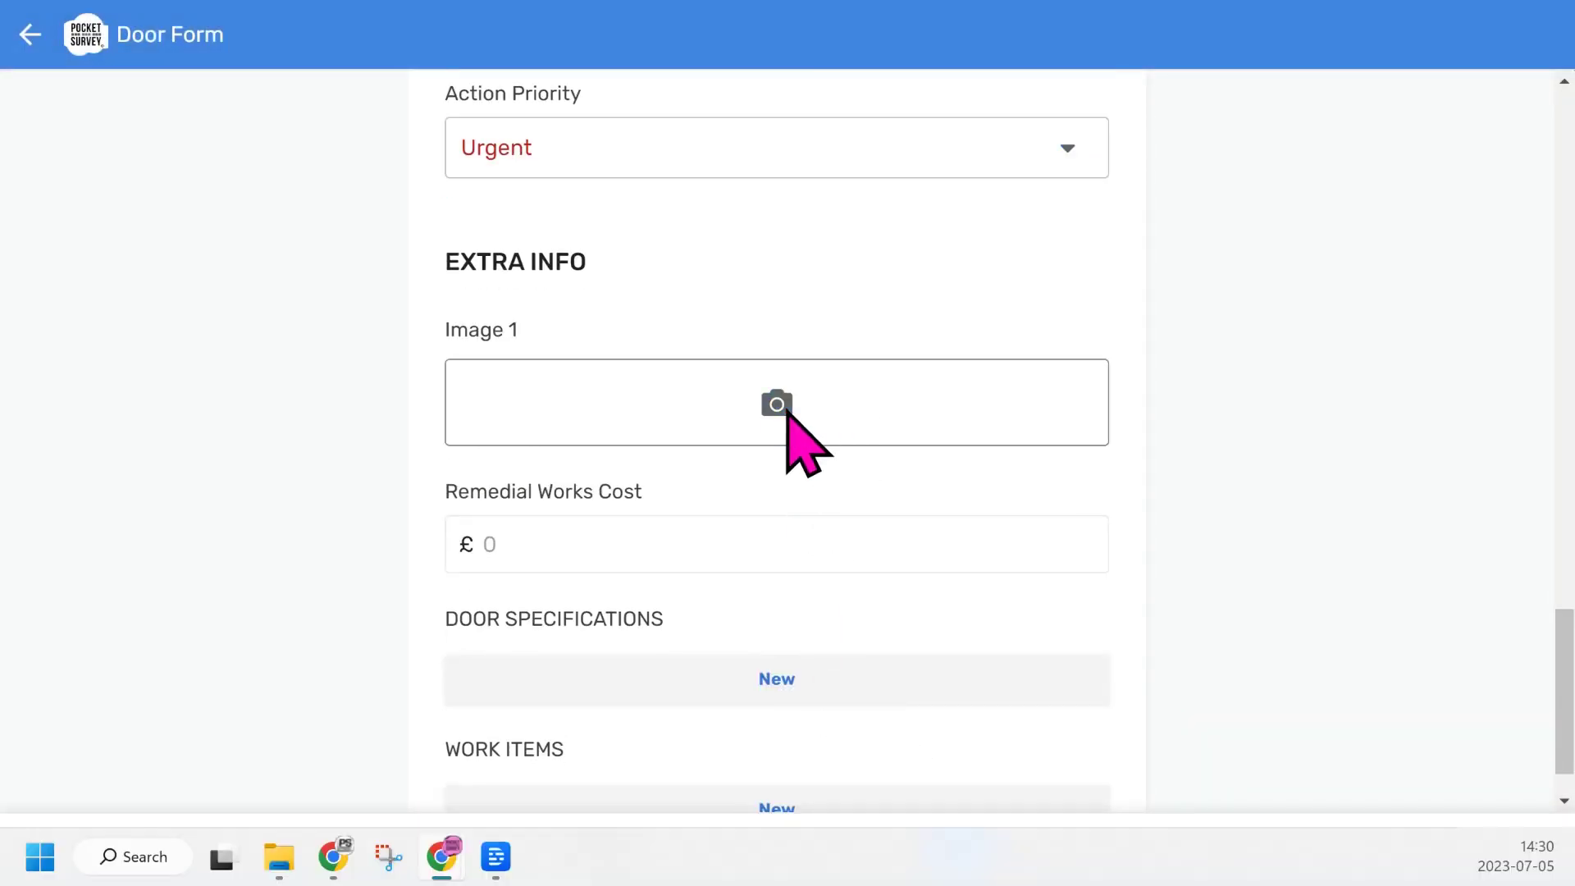
- Attach bad-door-frame-damaged.png as Image 1 and save the FD-002 door record
left_click(781, 407)
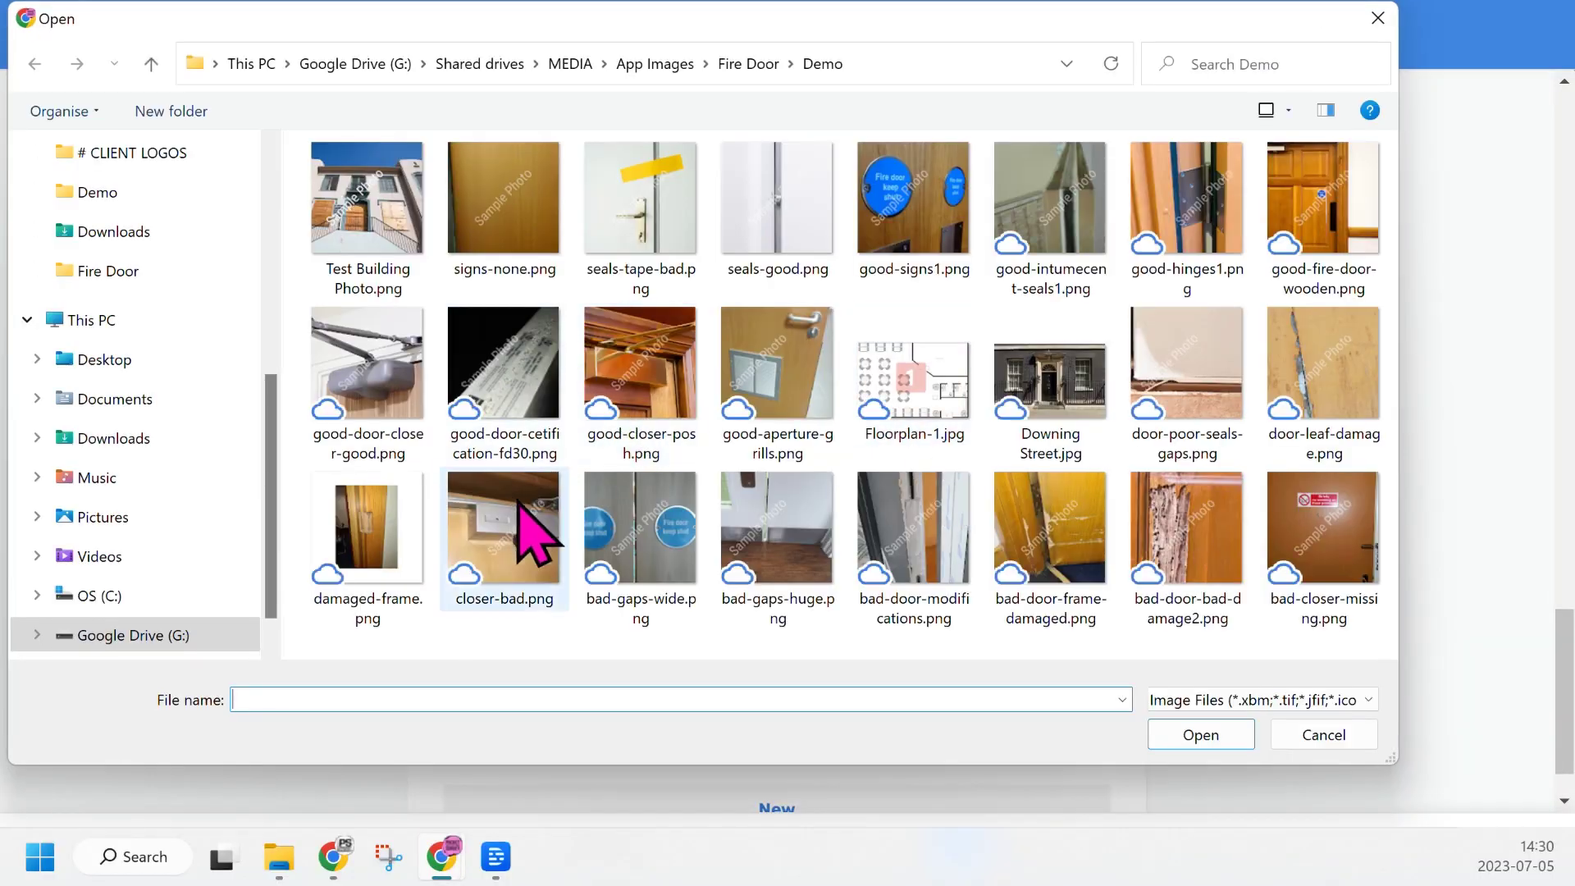
left_click(1190, 562)
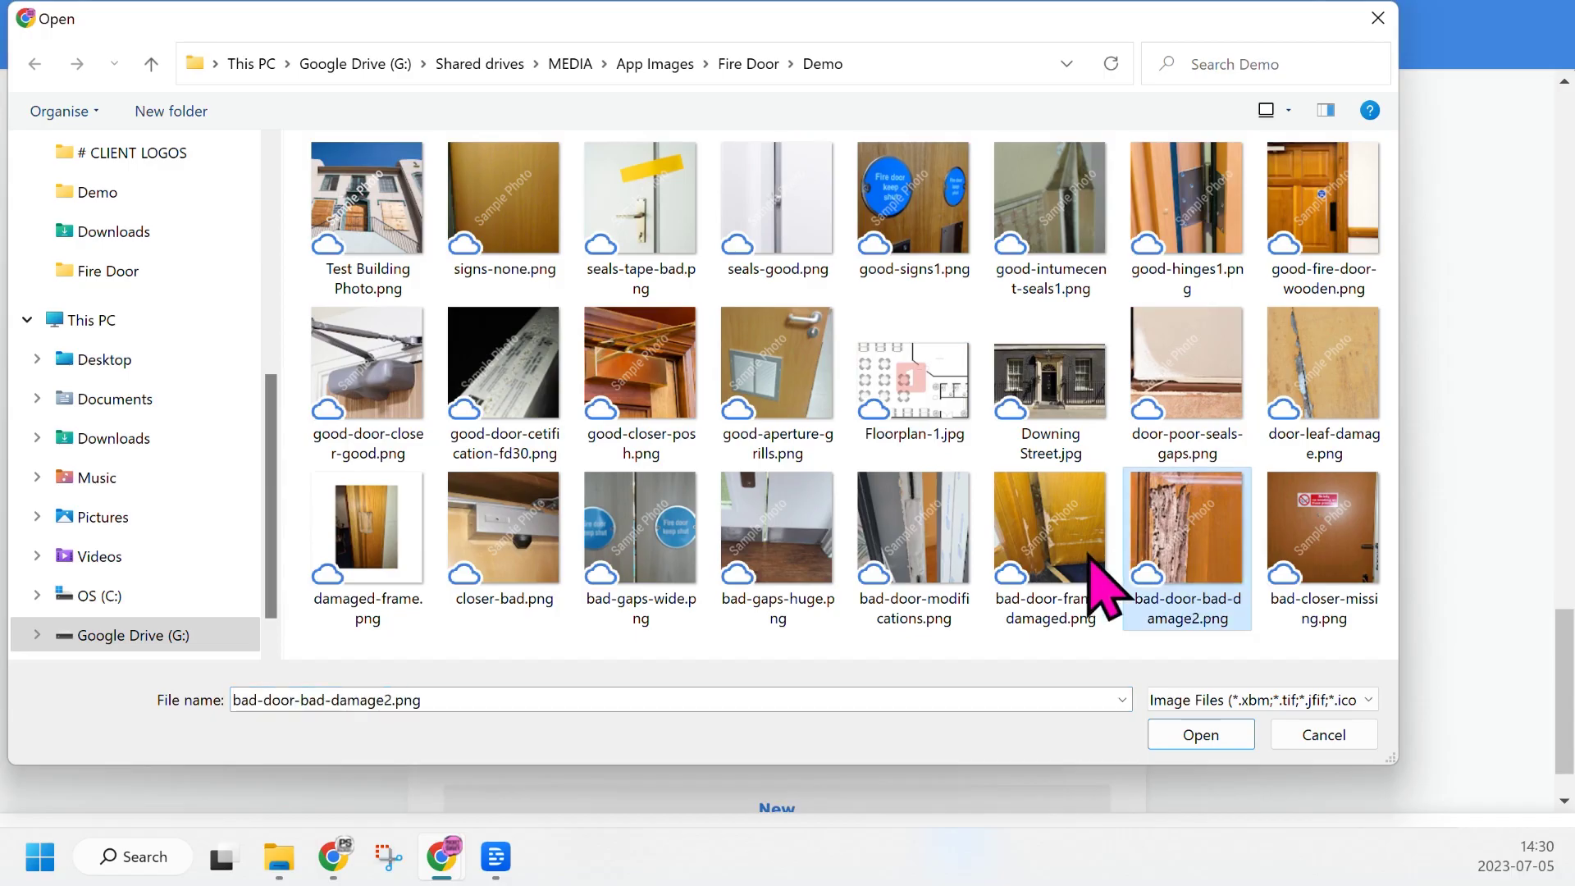
left_click(1090, 555)
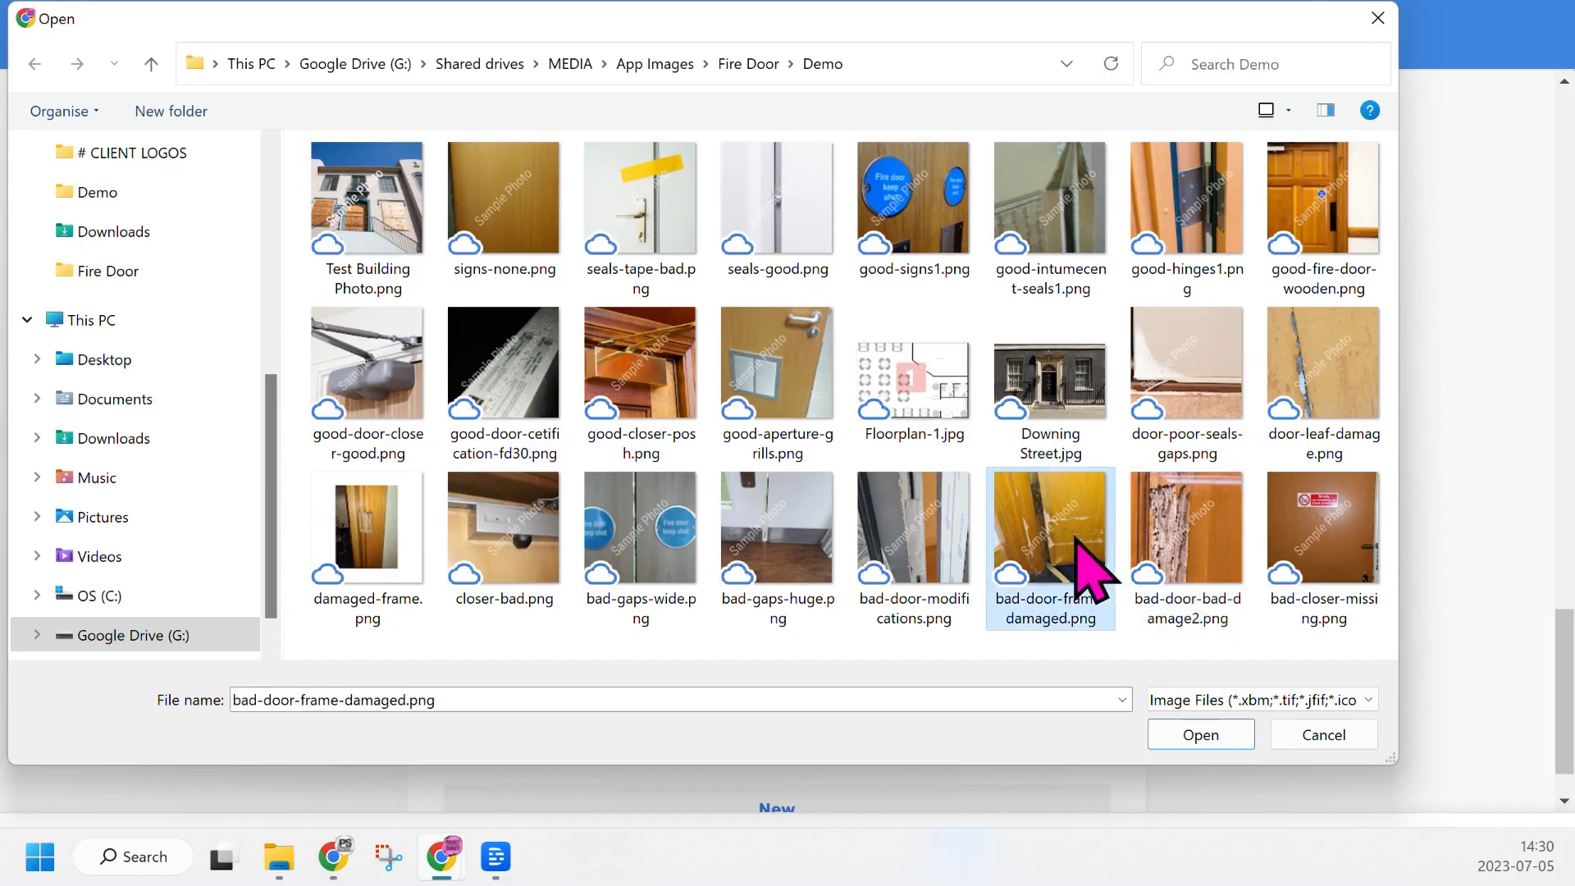
left_click(1204, 726)
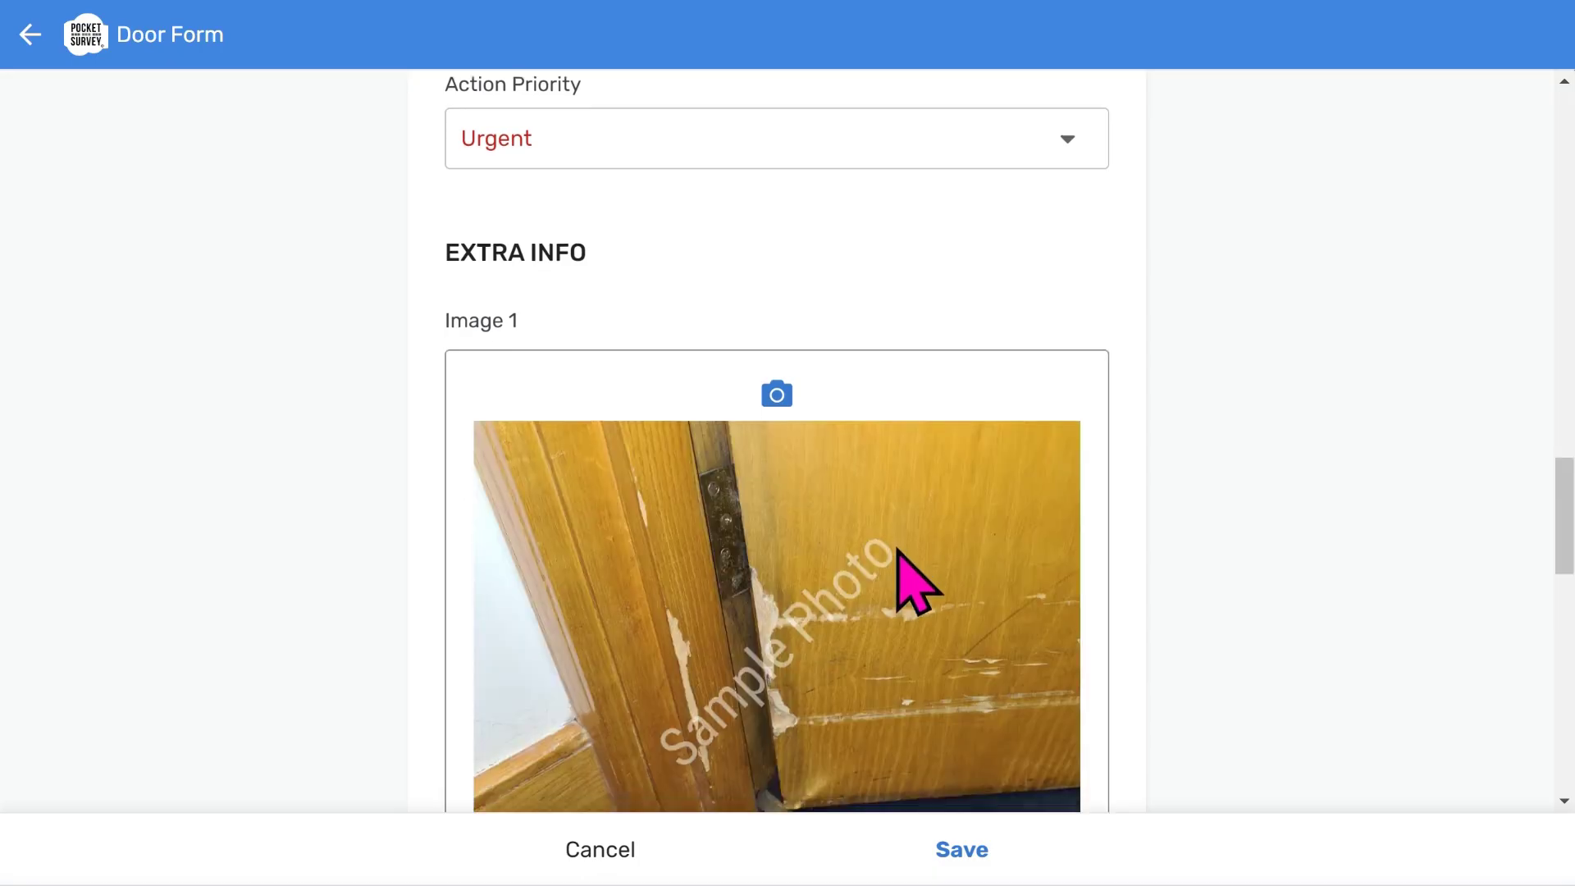
scroll(904, 573, "down", 10)
scroll(898, 566, "down", 5)
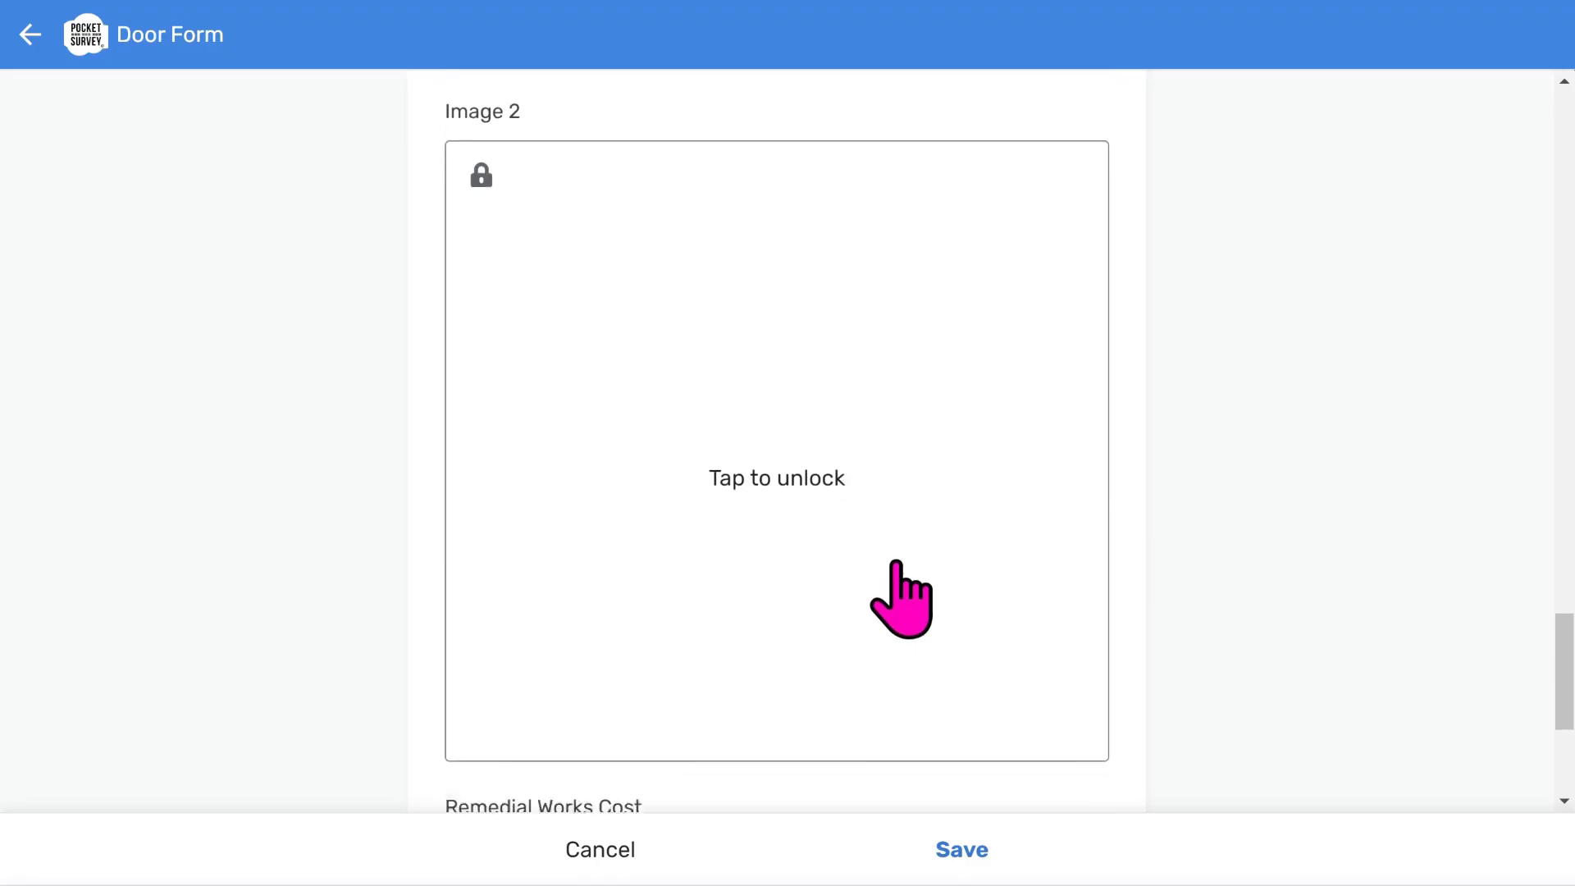
left_click(940, 849)
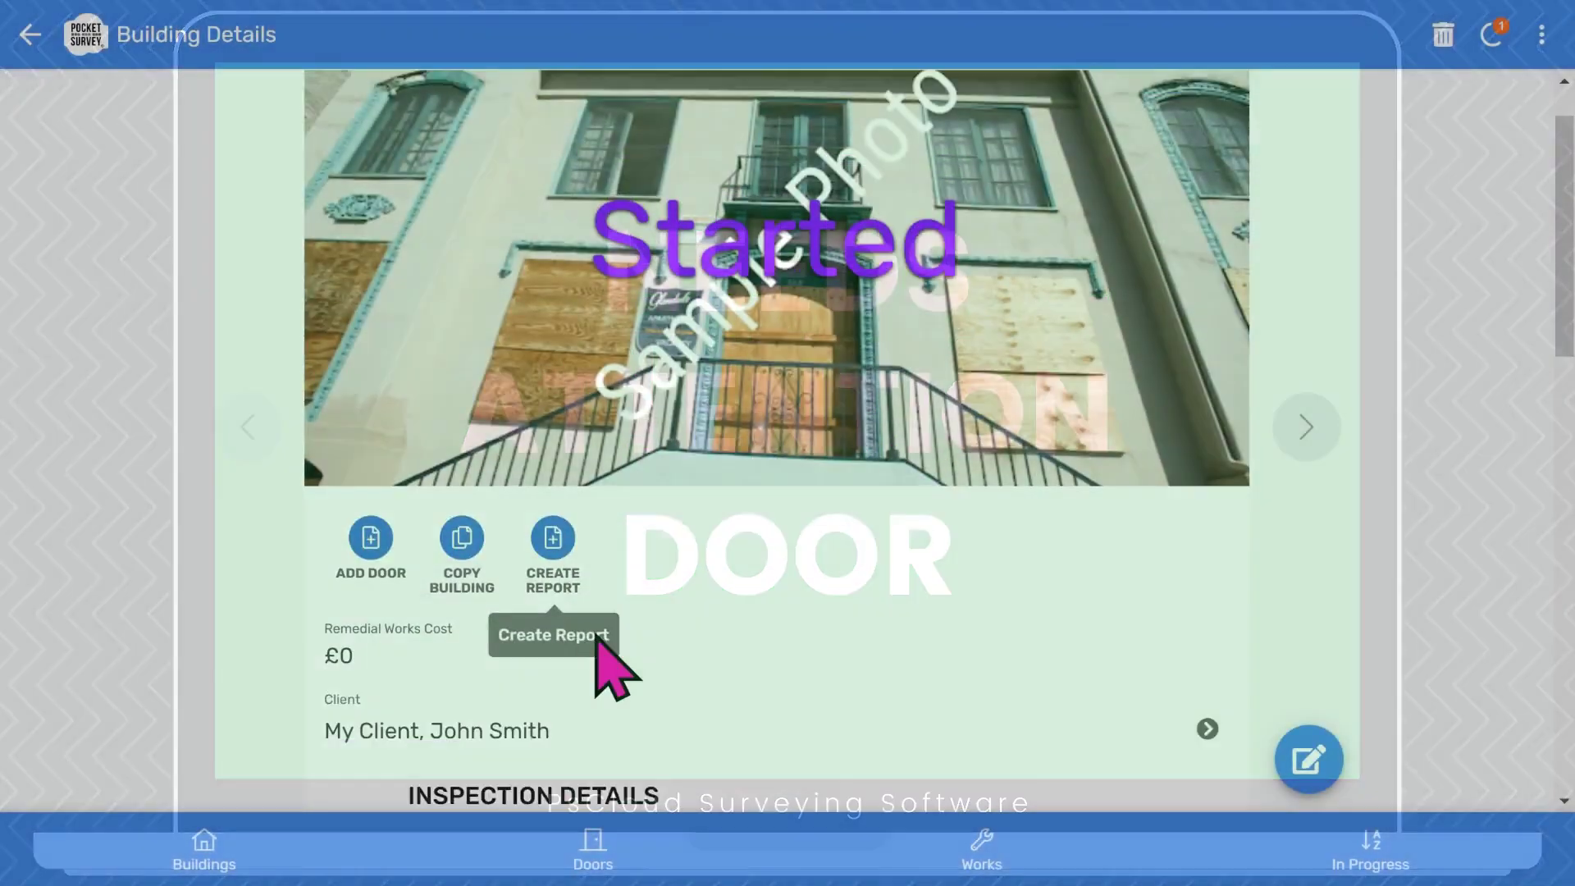
- Scroll Building Details to the two-door DOORS list and add a third door
scroll(591, 656, "down", 5)
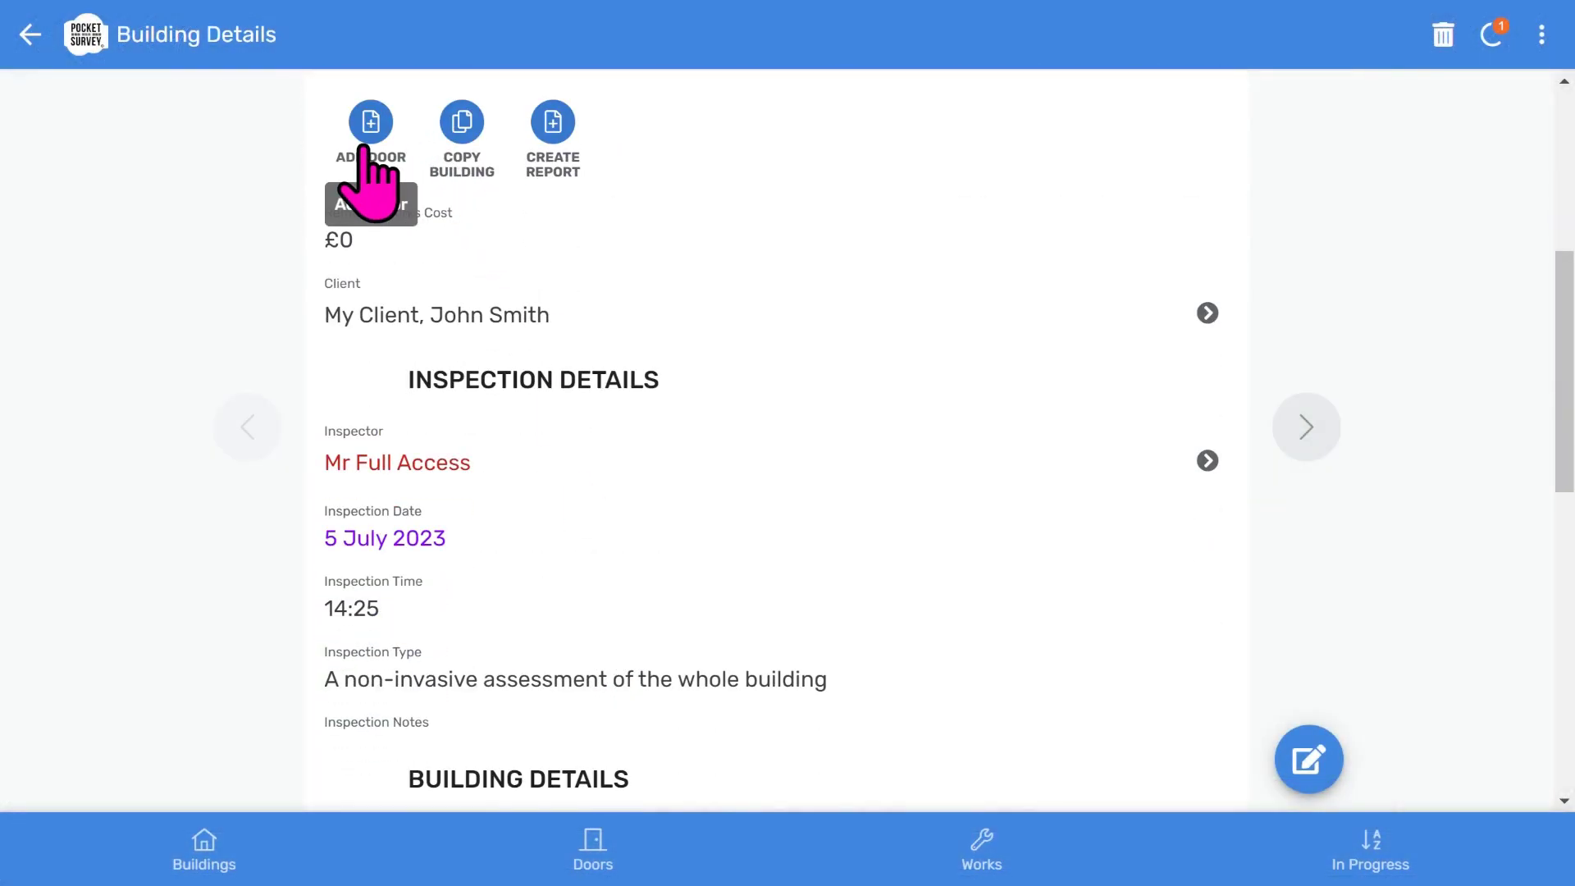
scroll(742, 428, "down", 3)
scroll(742, 428, "down", 8)
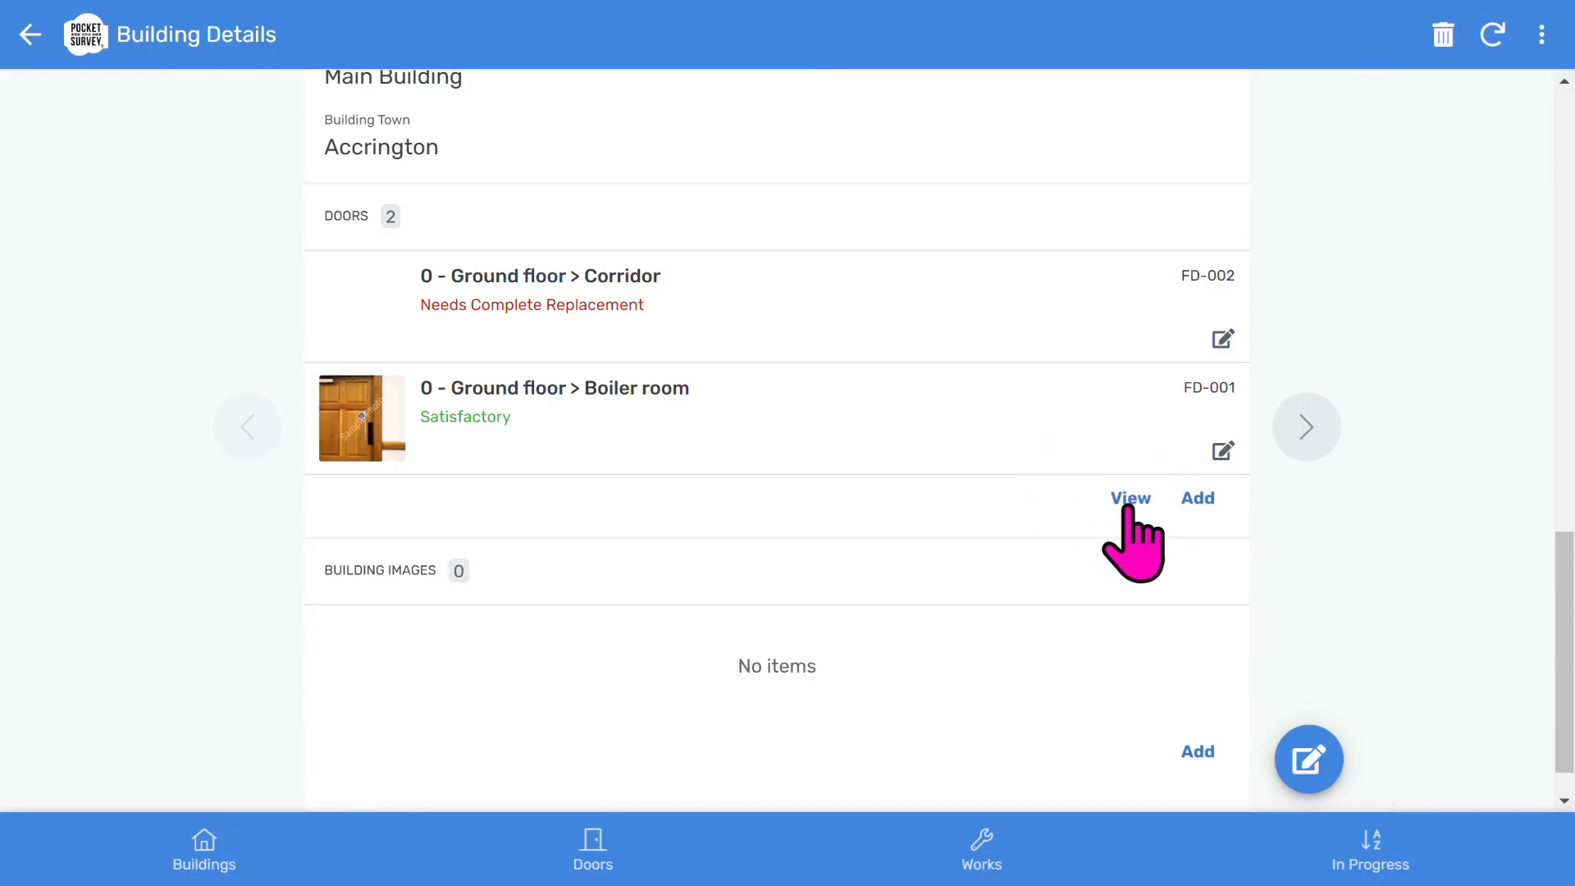
left_click(1199, 499)
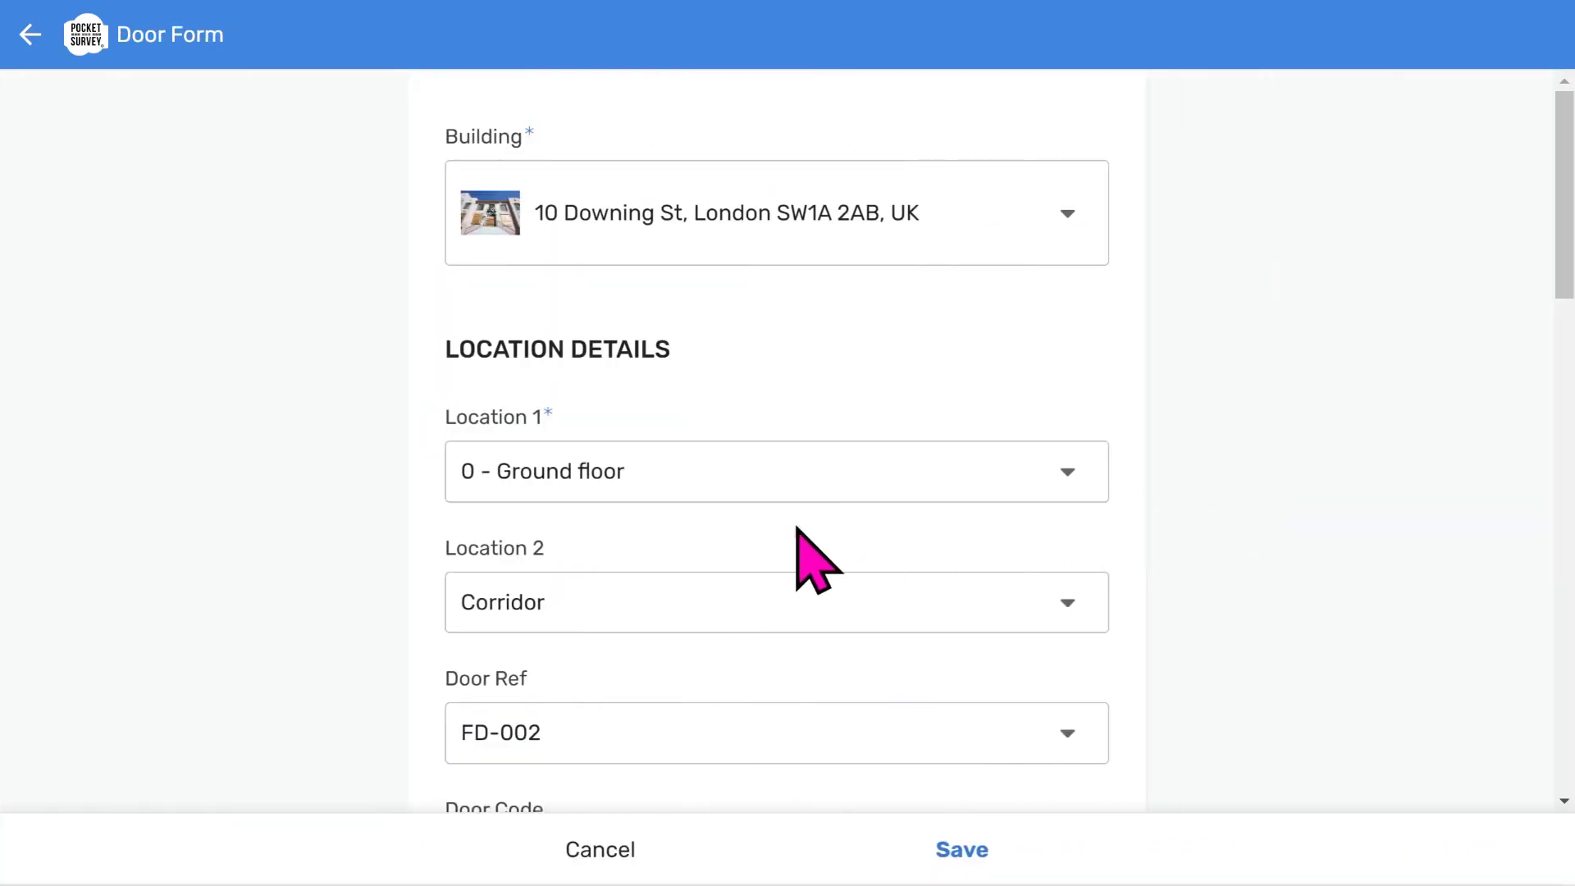
- Place the door on the first floor, keep Corridor, and set reference FD-003
left_click(725, 480)
left_click(577, 291)
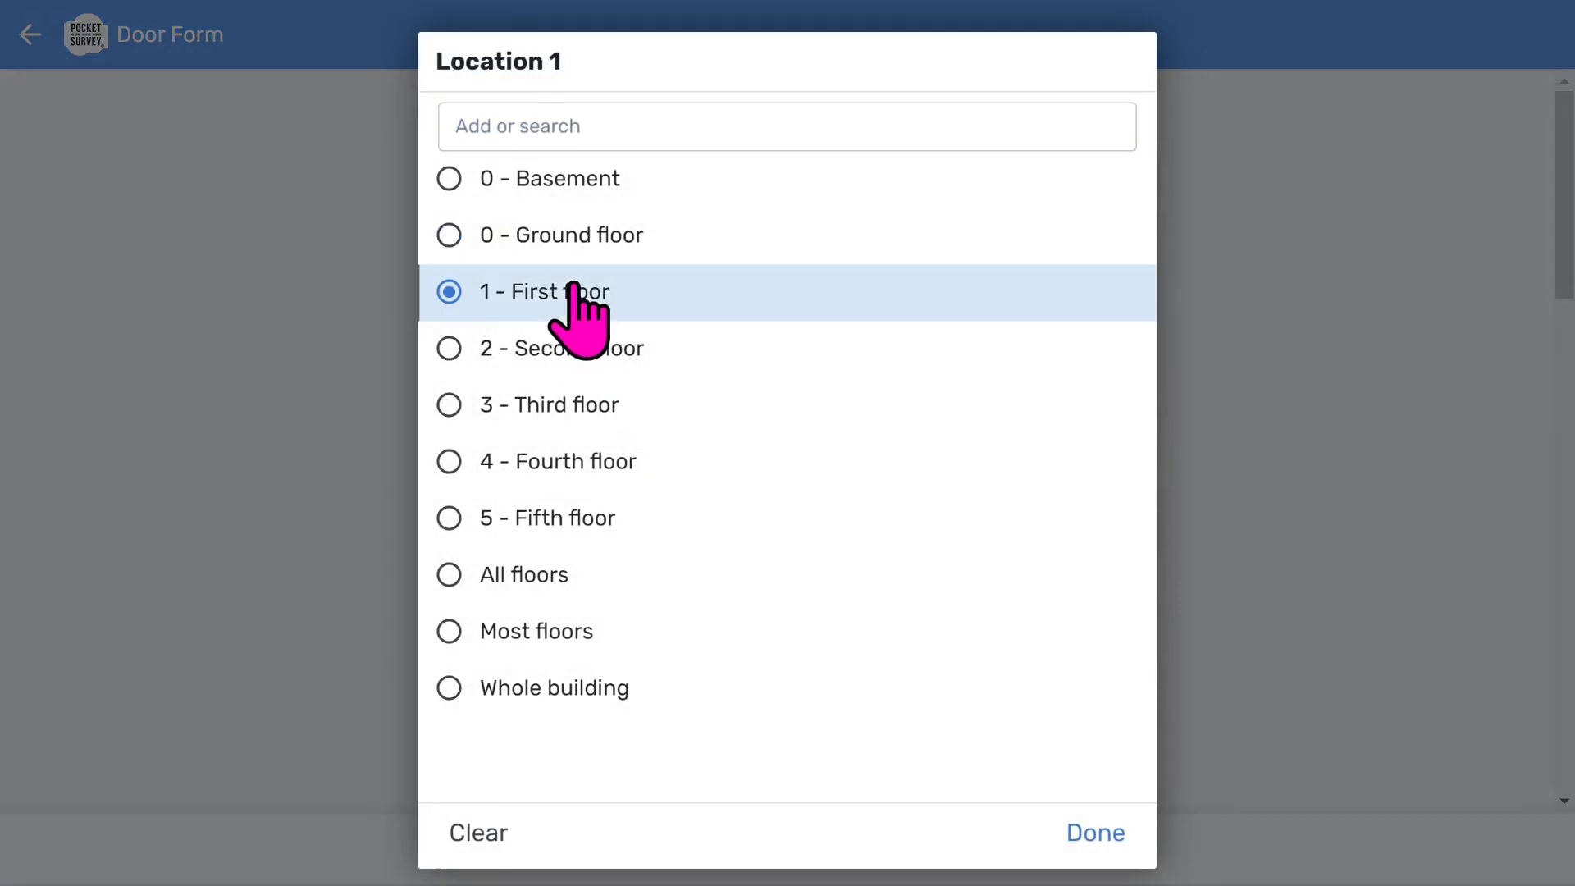
left_click(603, 607)
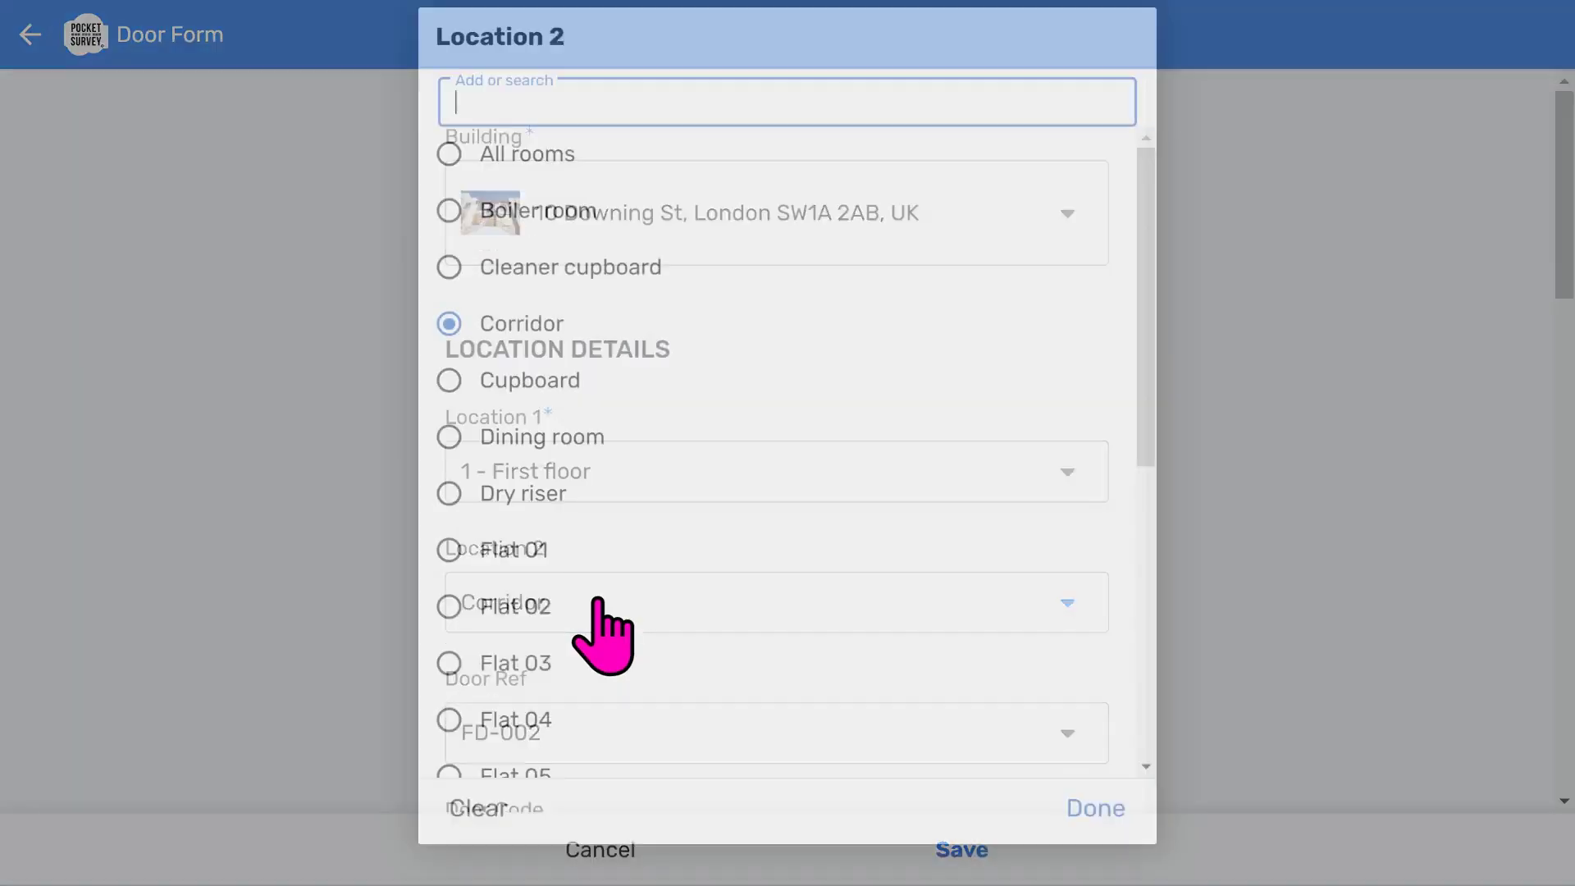
left_click(647, 361)
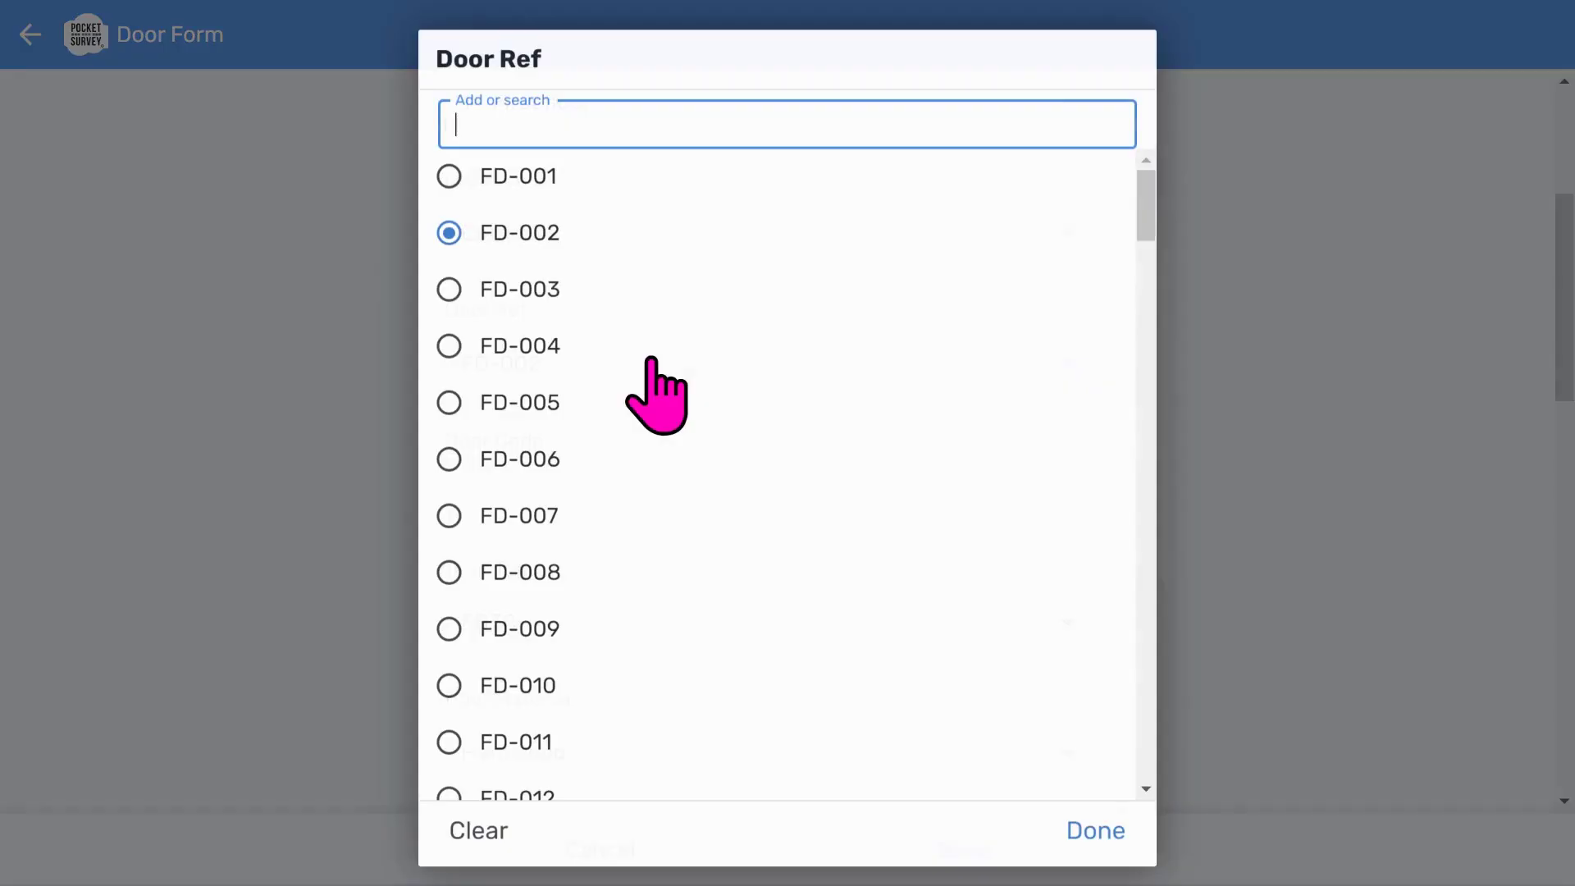
left_click(552, 289)
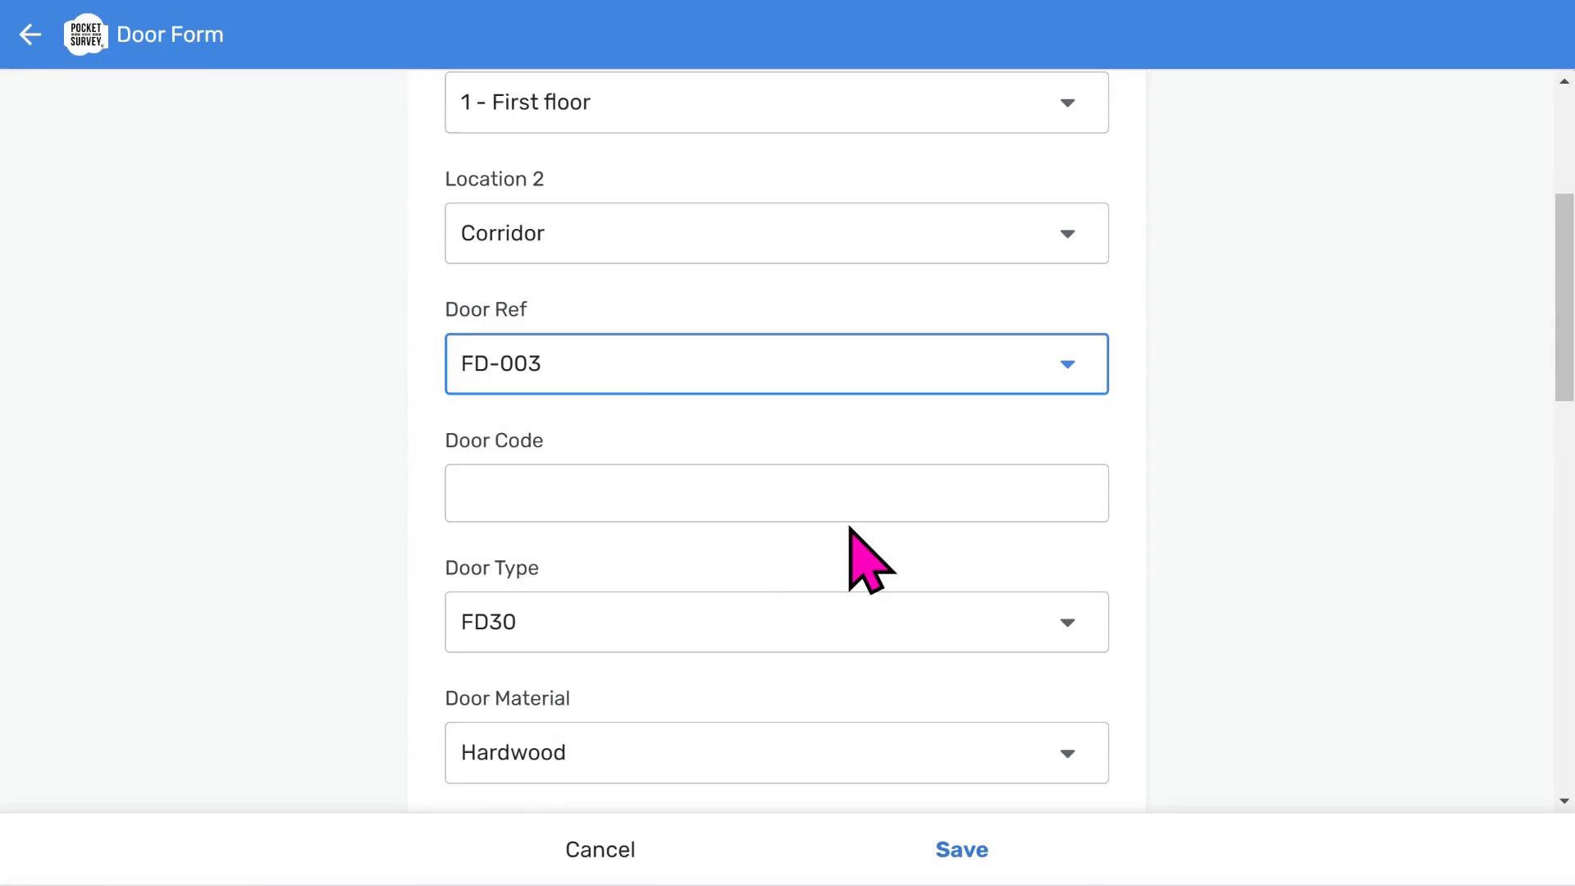
scroll(849, 550, "down", 5)
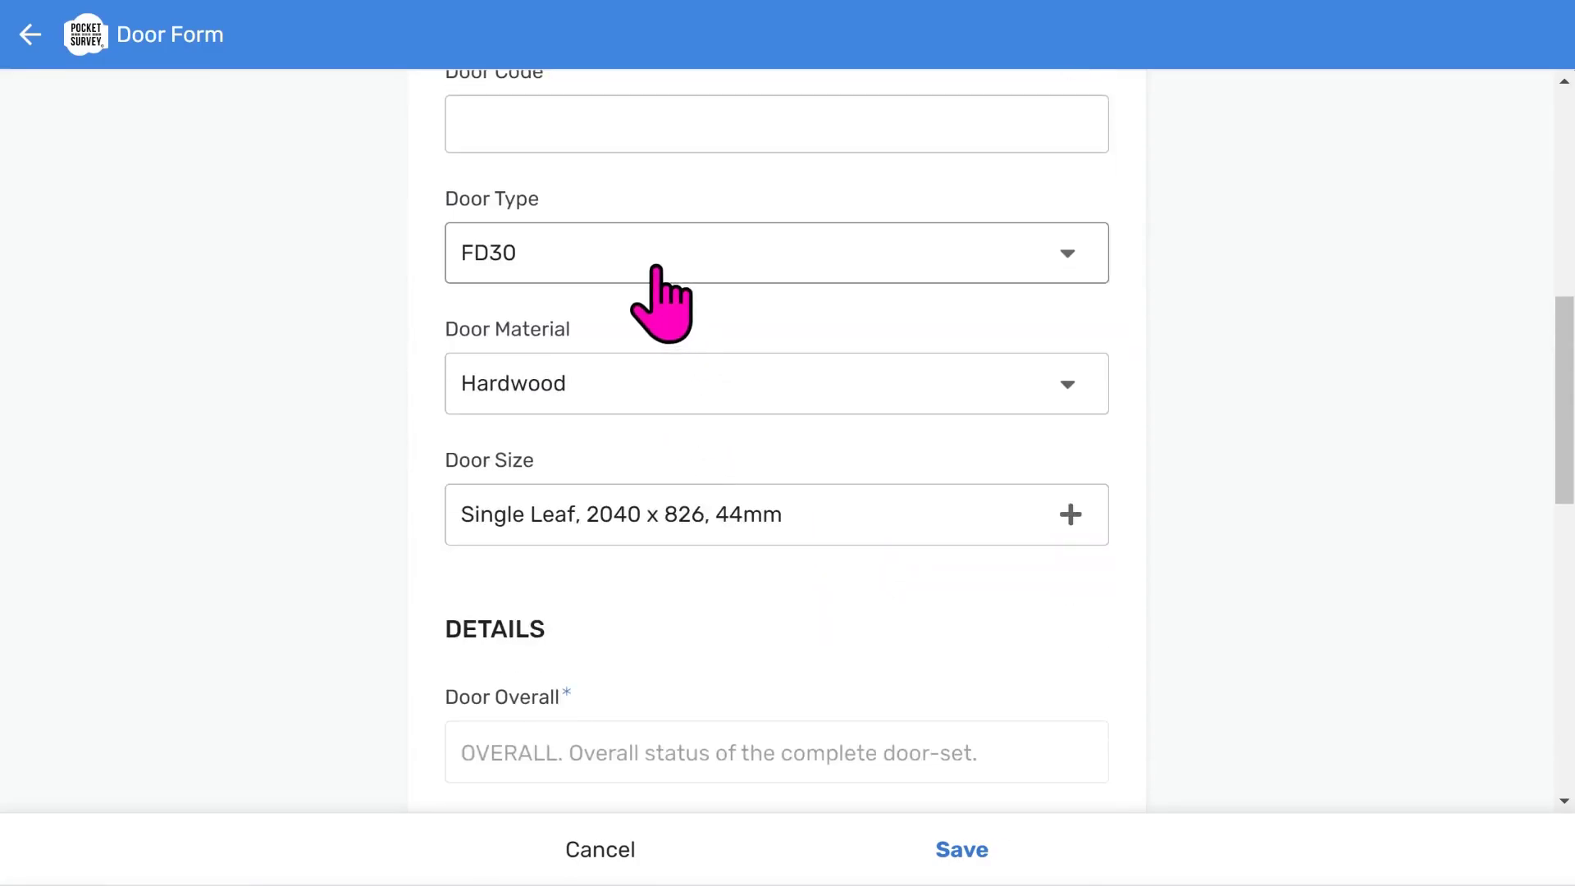
- Change the door type to FD60s and set the status to Needs Some Attention
left_click(657, 268)
key("Escape")
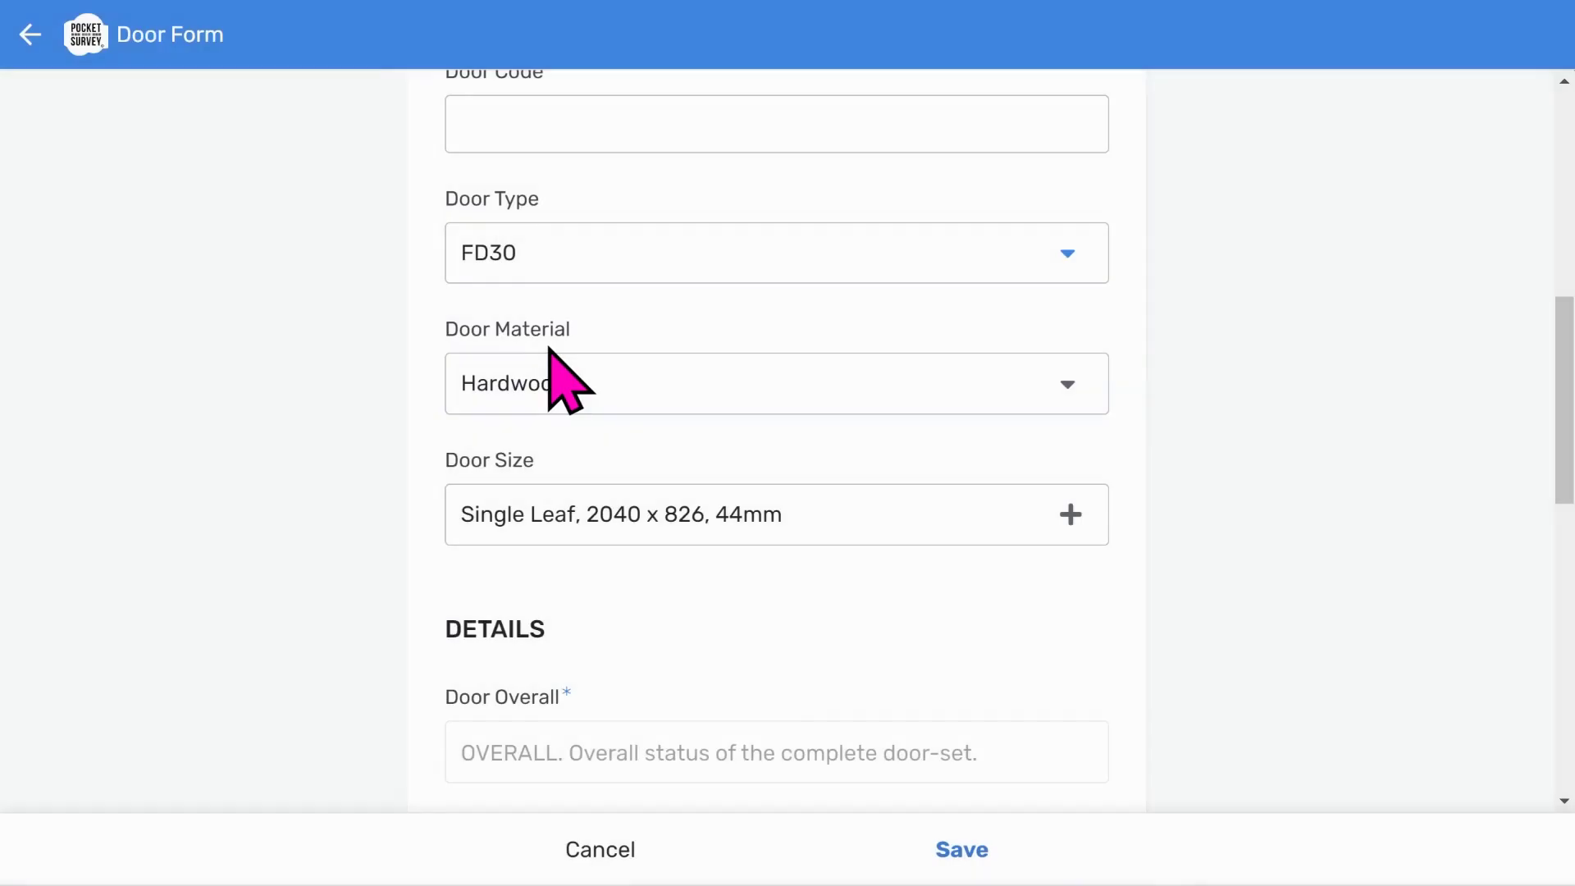
key("Down")
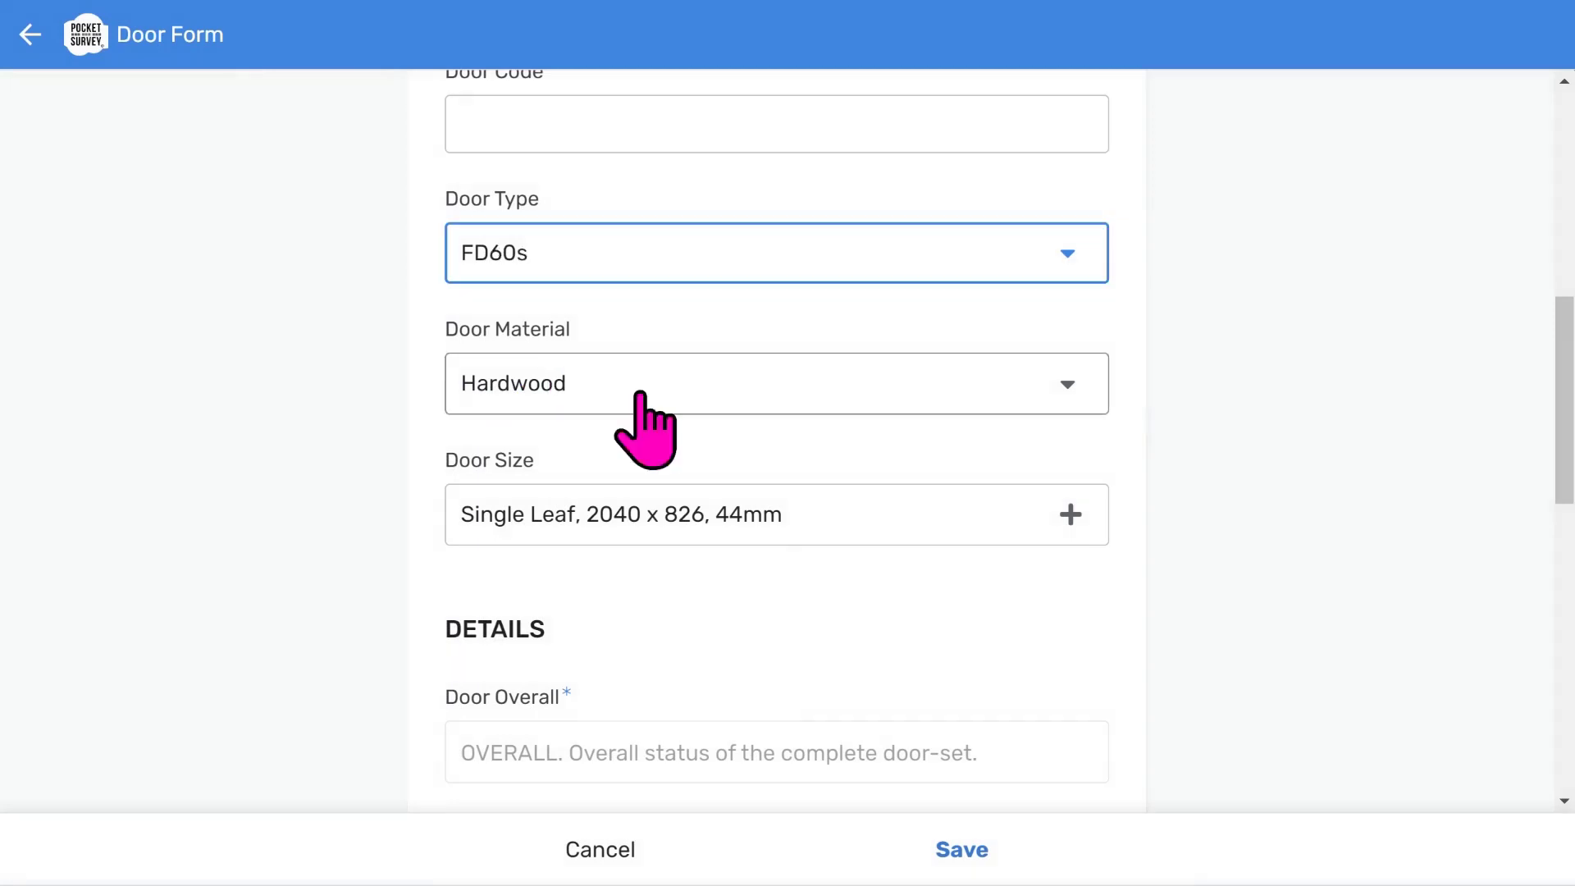
scroll(809, 528, "down", 5)
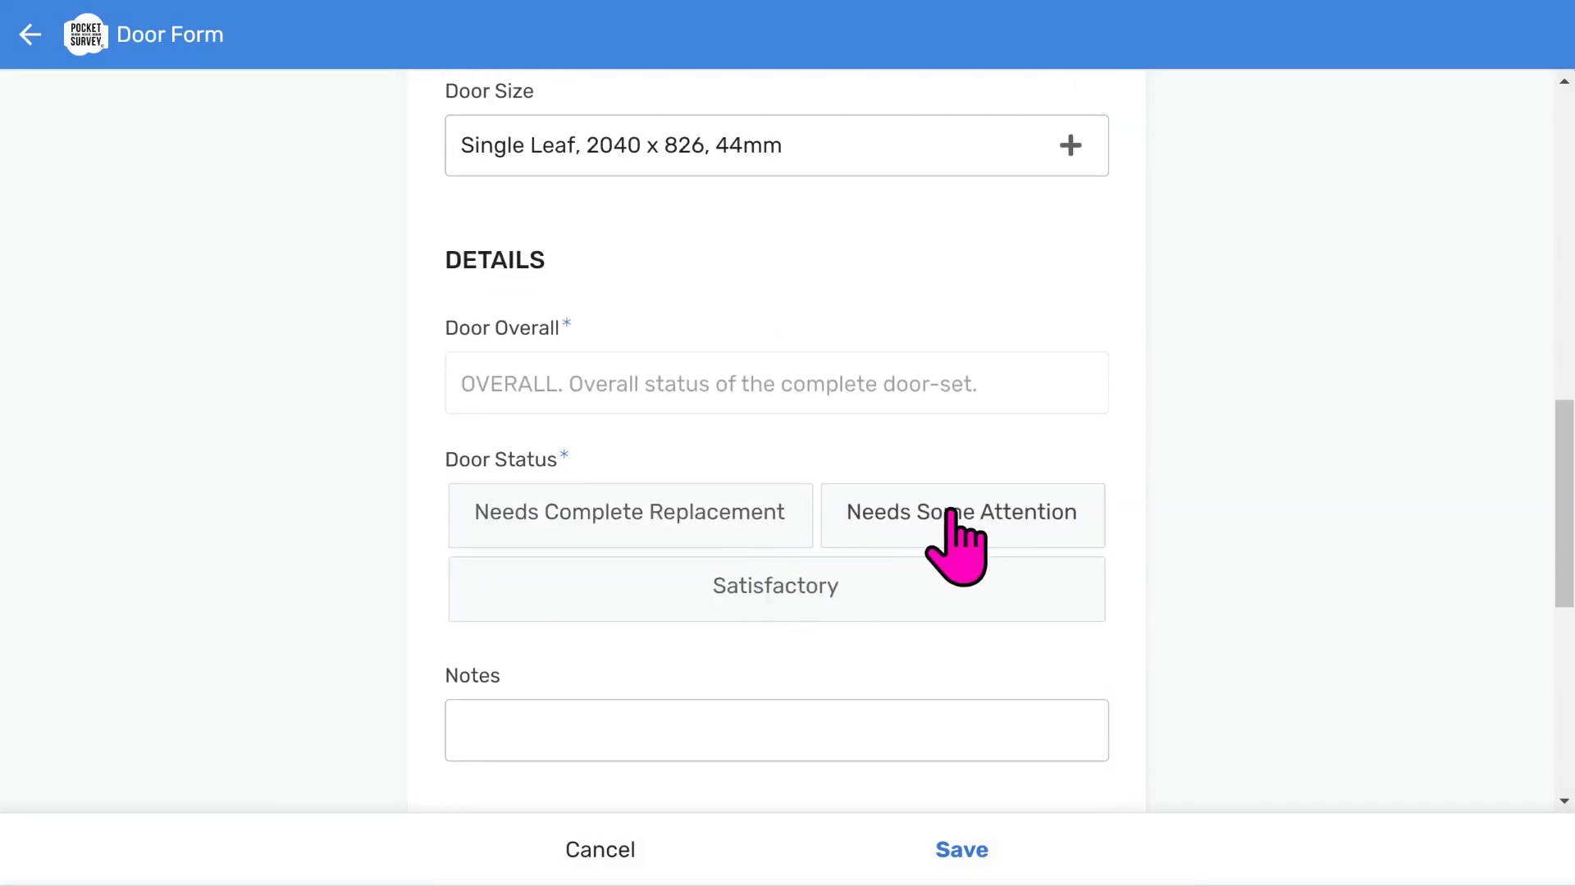
left_click(958, 529)
scroll(964, 535, "down", 2)
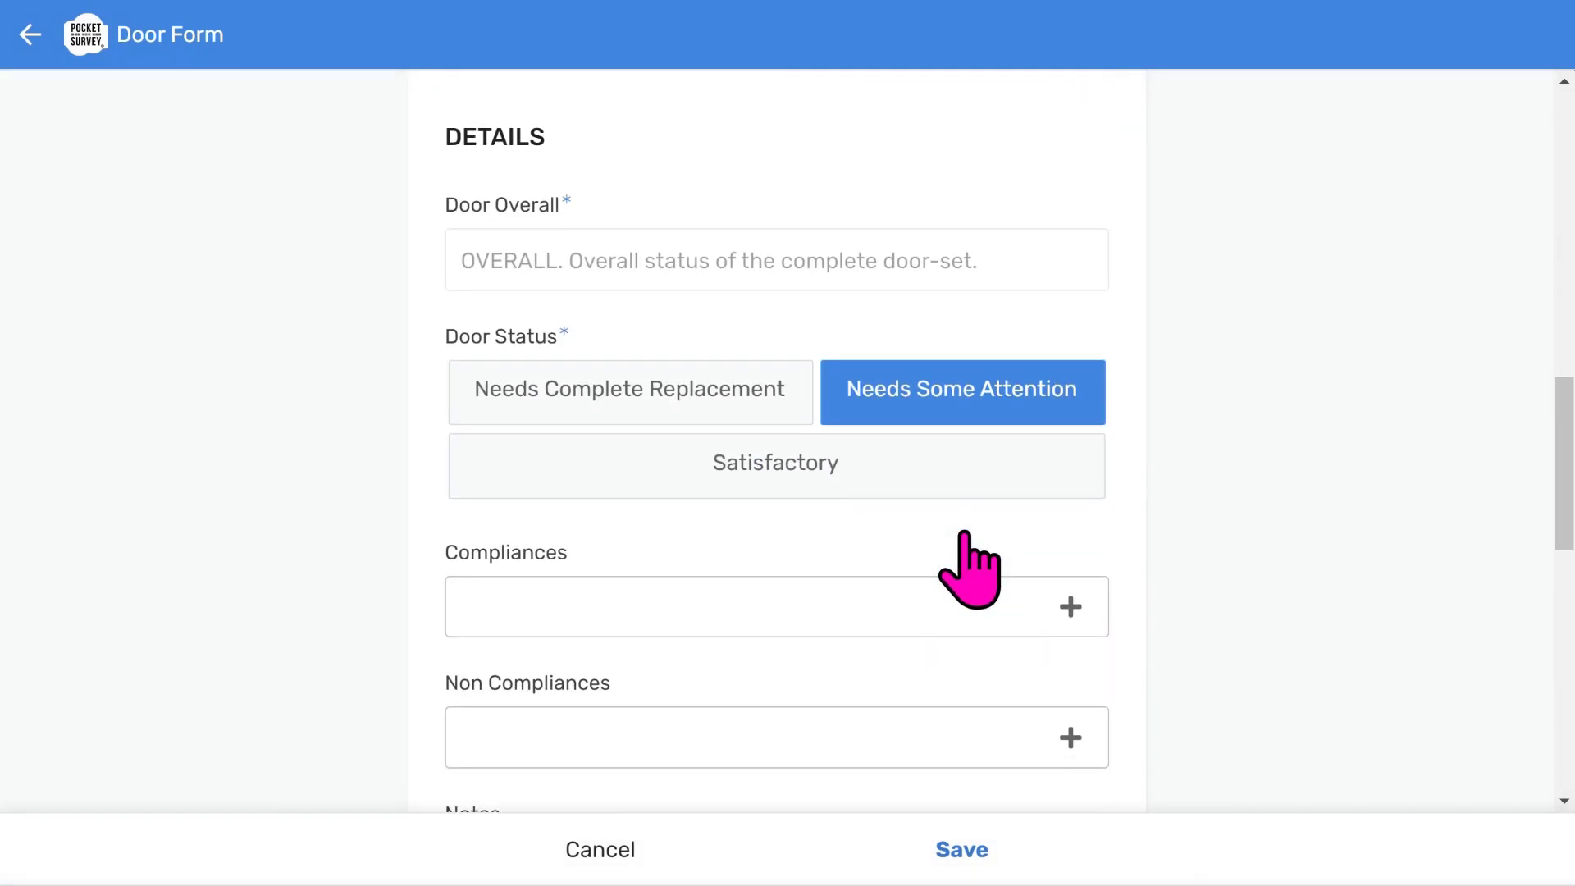
scroll(965, 535, "up", 2)
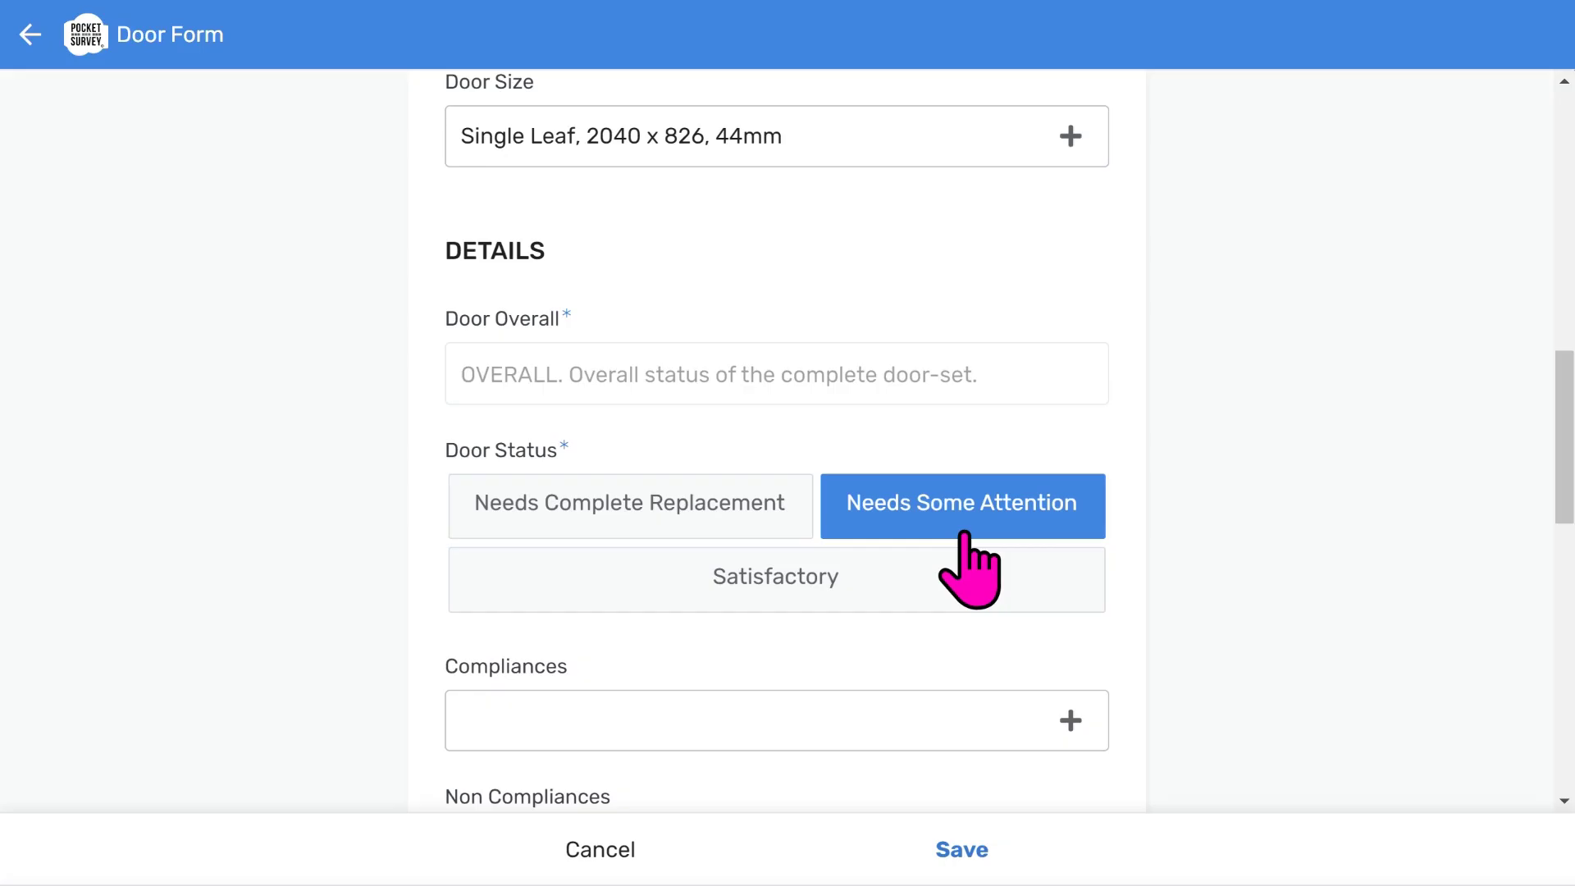
scroll(968, 542, "down", 5)
- Record compliances for intumescent grills and door and frame in good condition
left_click(1071, 361)
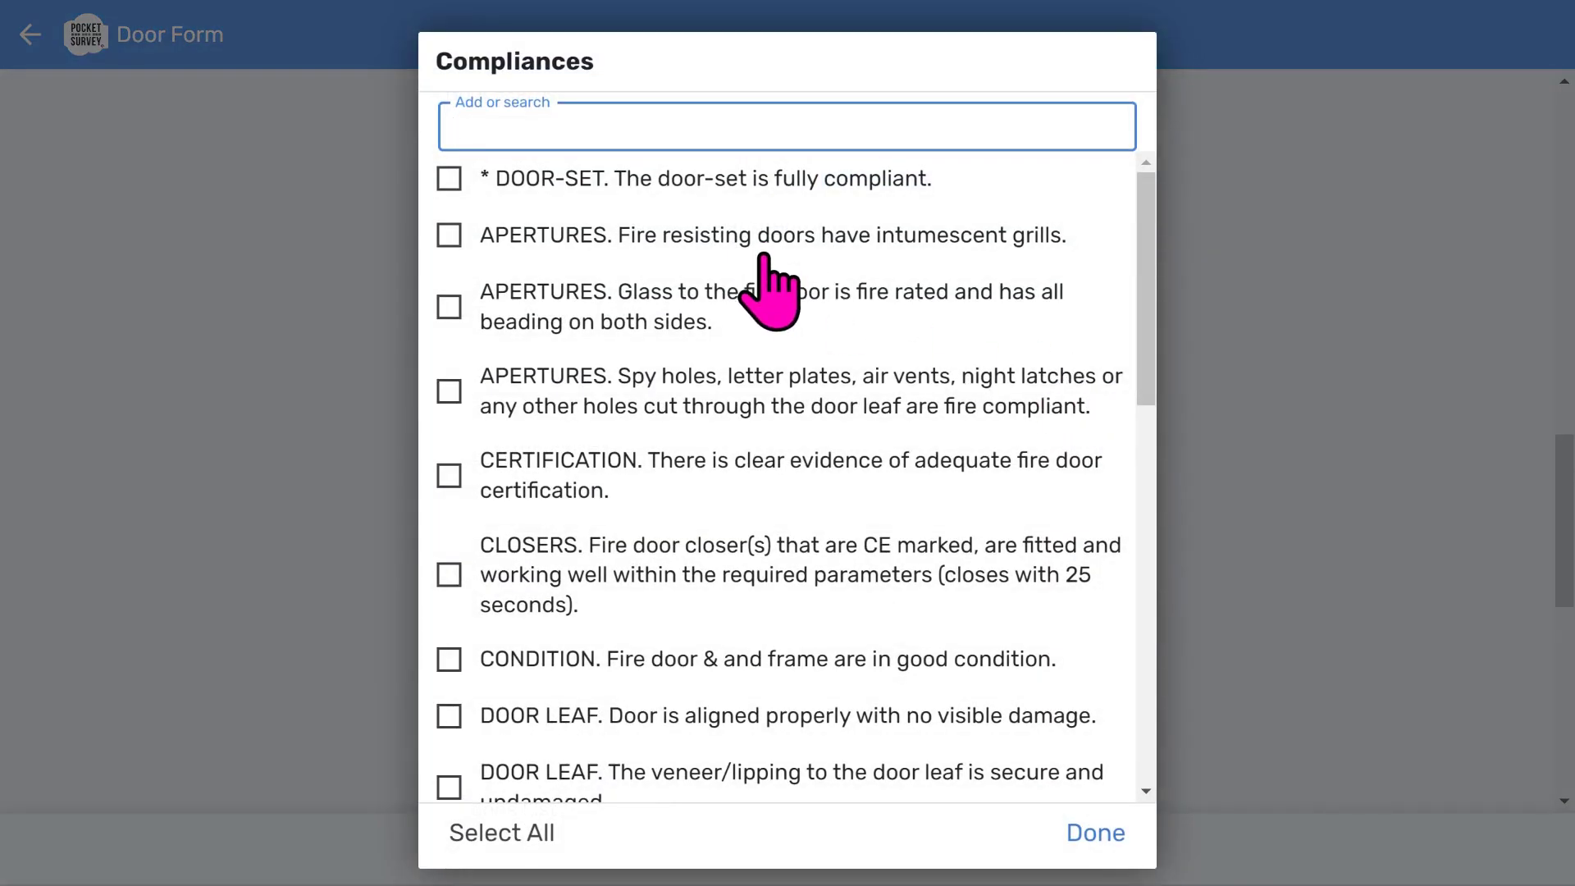
left_click(506, 236)
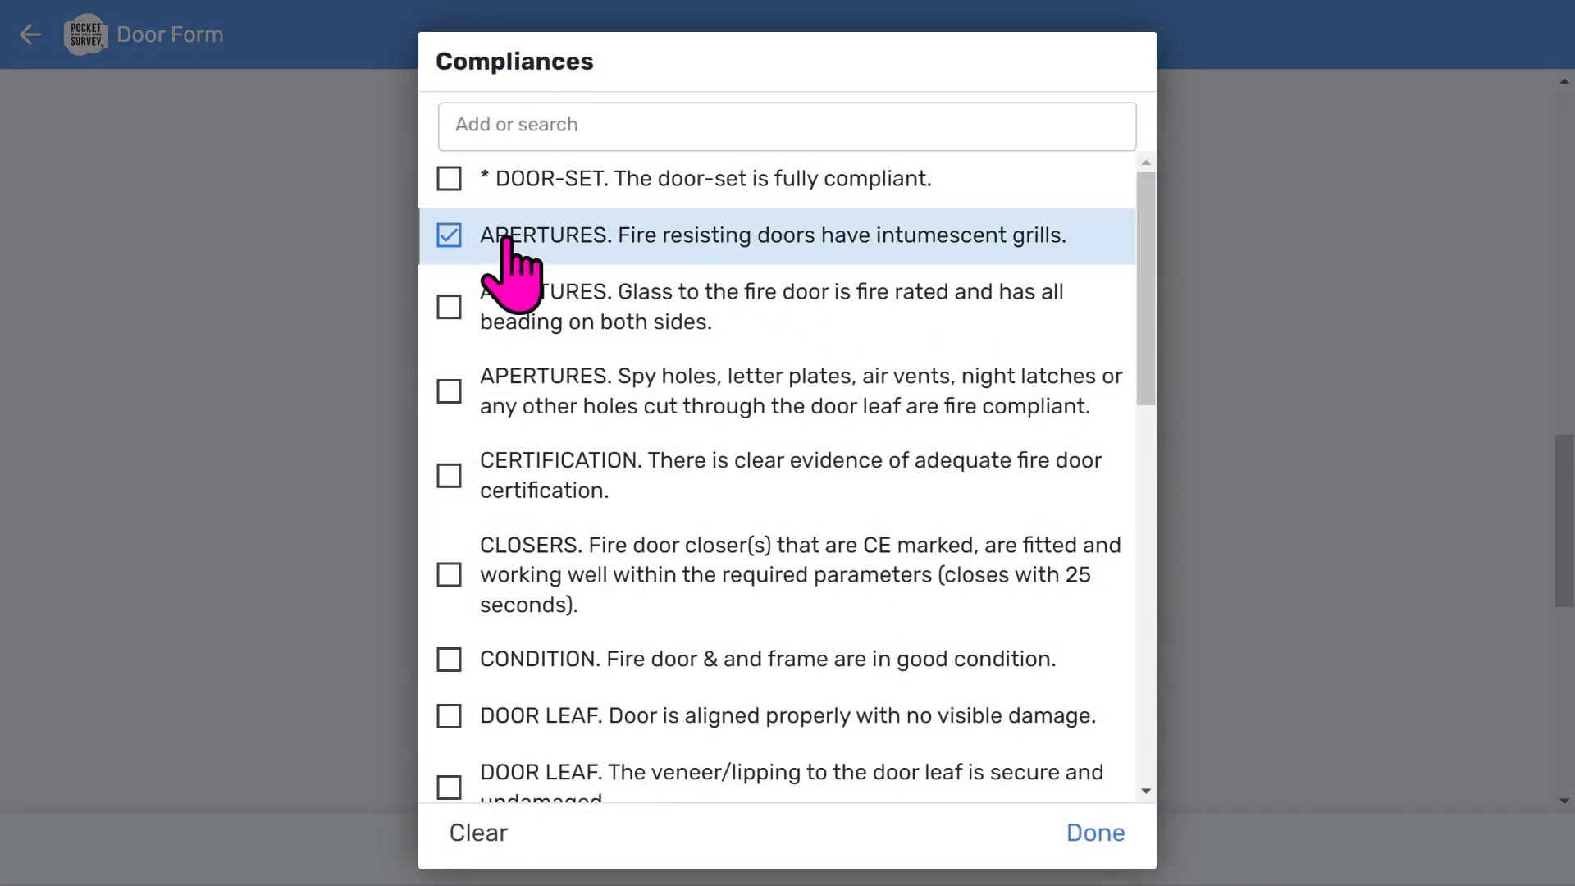
left_click(537, 666)
left_click(1074, 832)
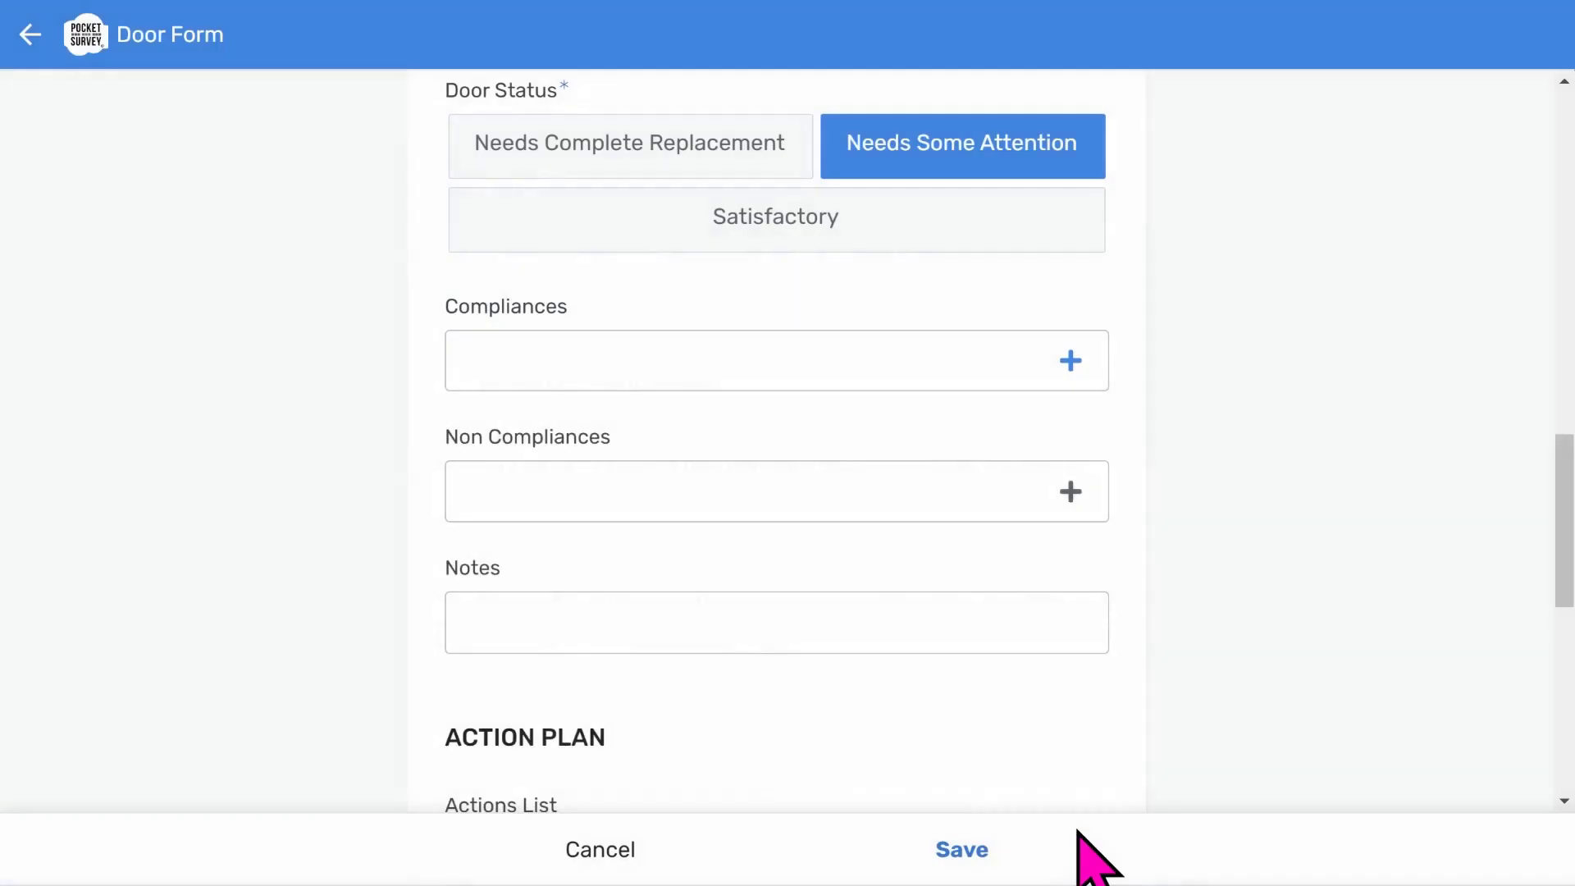
- Flag non-compliances: closer not CE marked or working, inconsistent 2 mm rebate gap, unfilled gap behind frame
left_click(1070, 523)
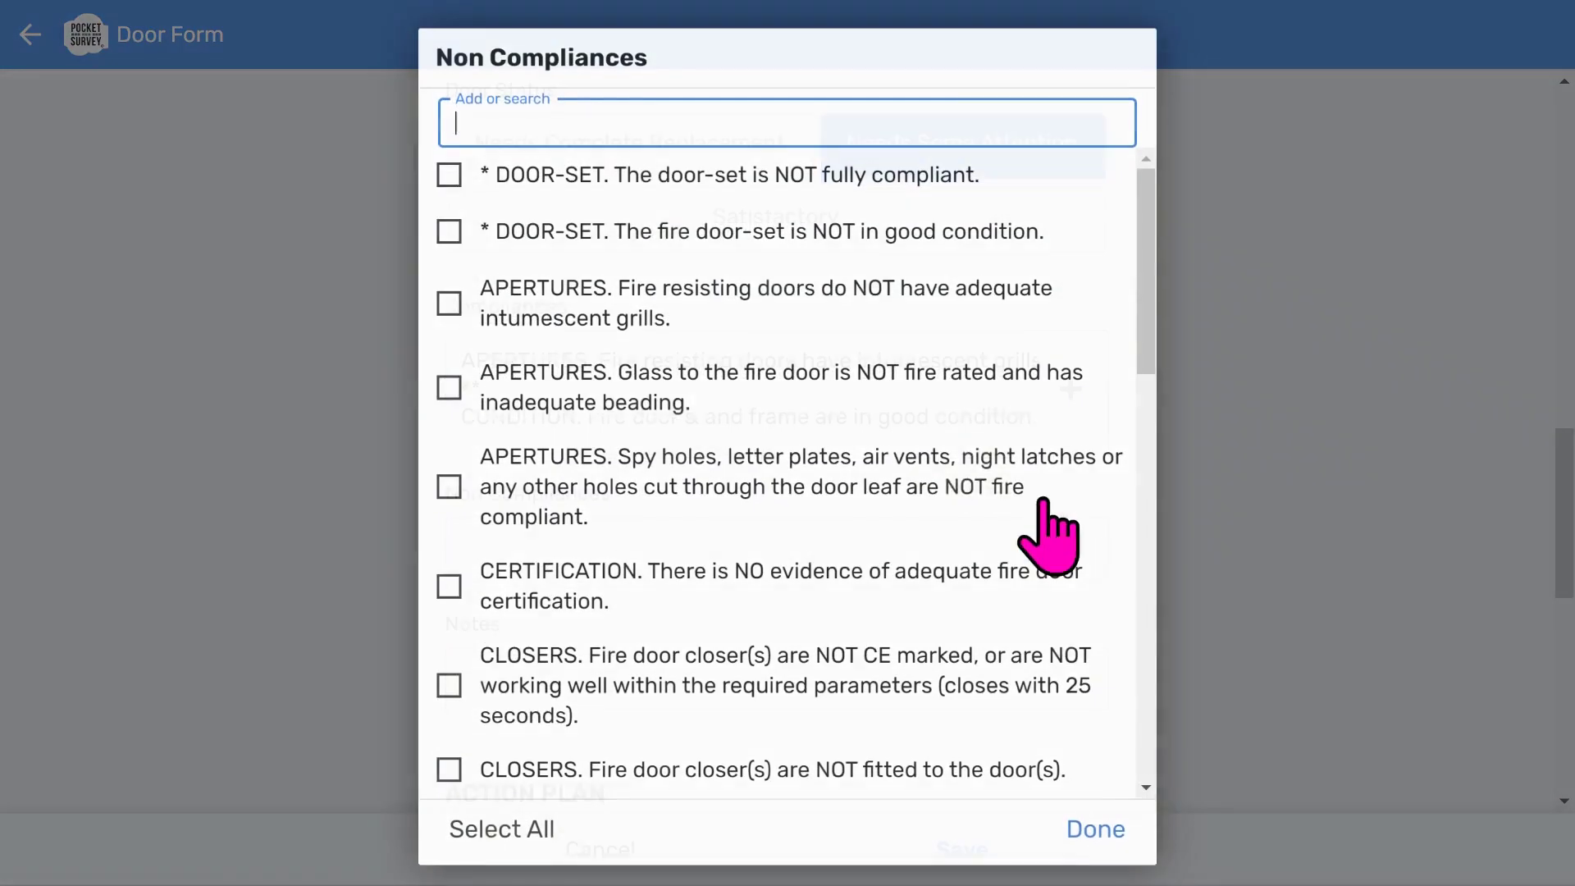
type("close")
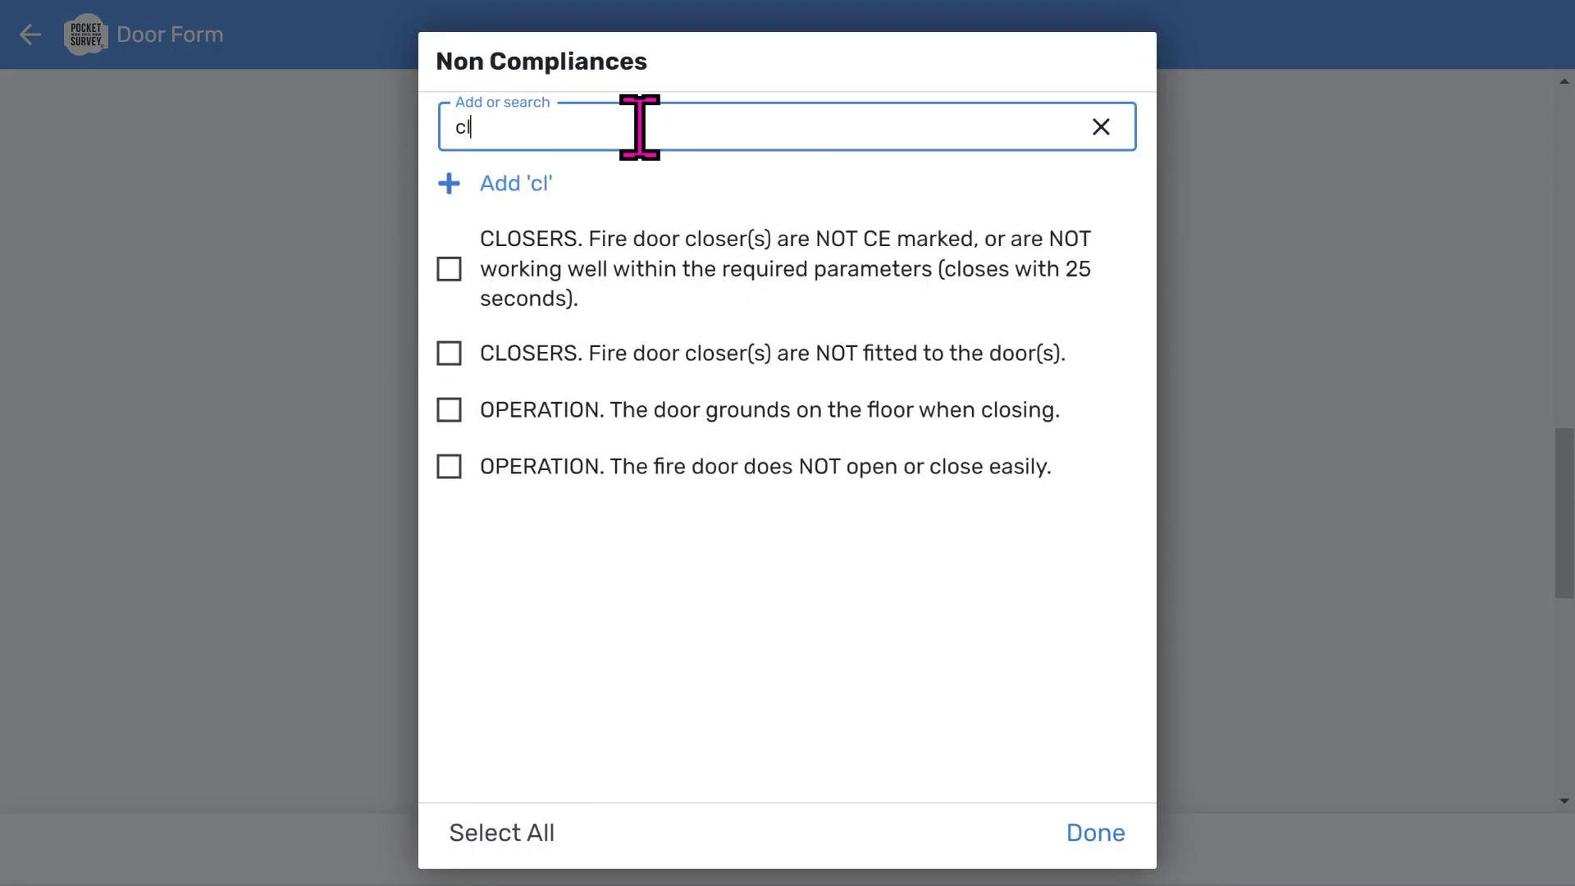
left_click(580, 282)
double_click(517, 123)
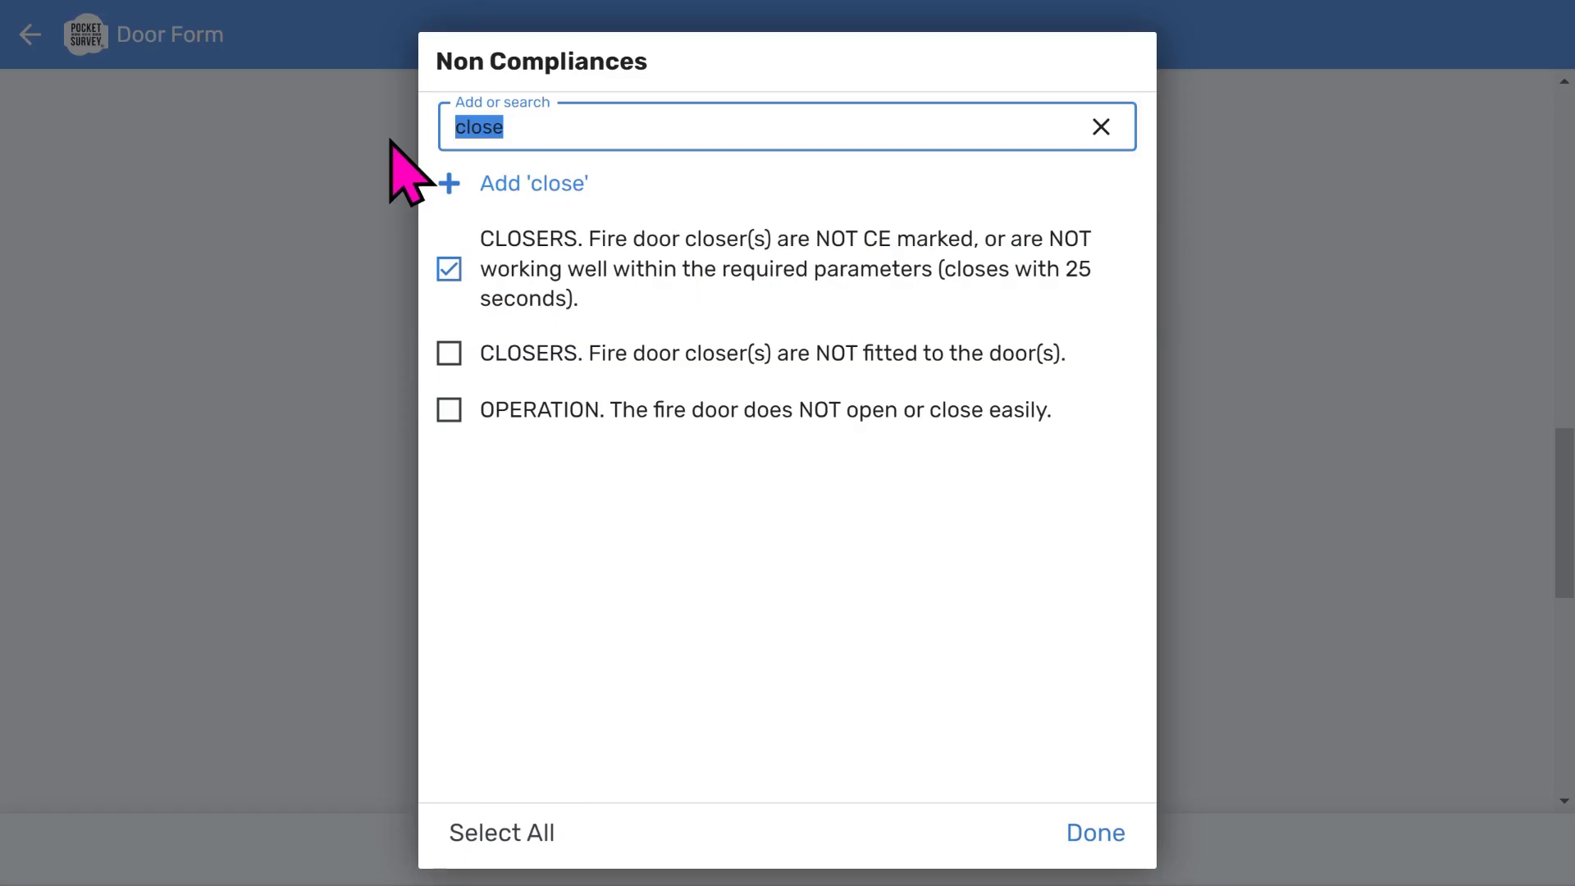
type("gaps")
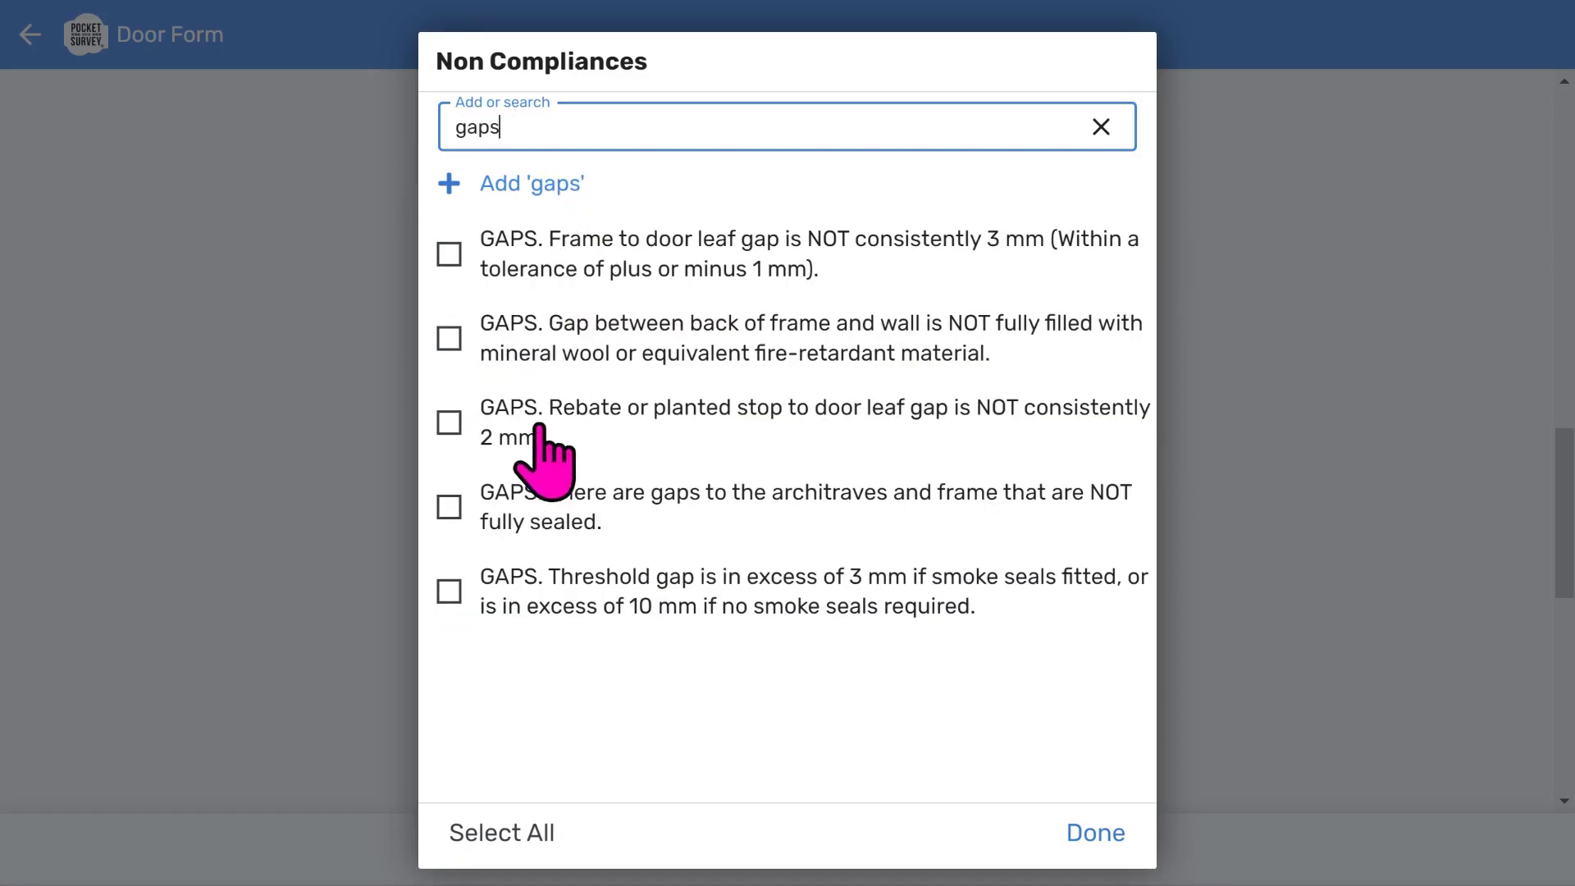
left_click(558, 412)
left_click(573, 340)
left_click(1095, 830)
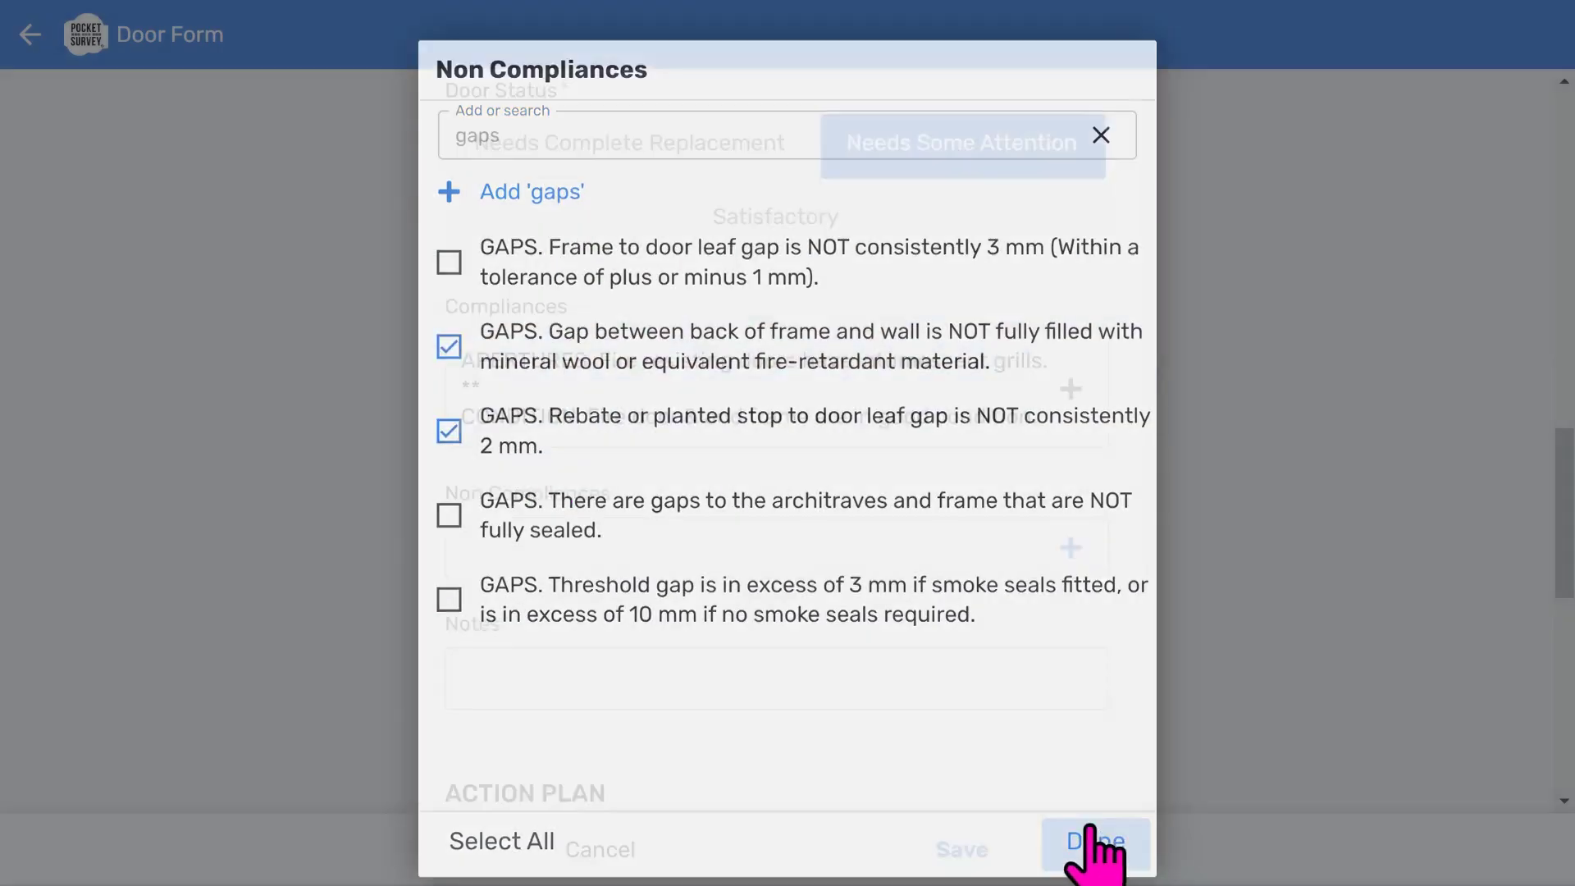
scroll(908, 661, "down", 5)
left_click(901, 642)
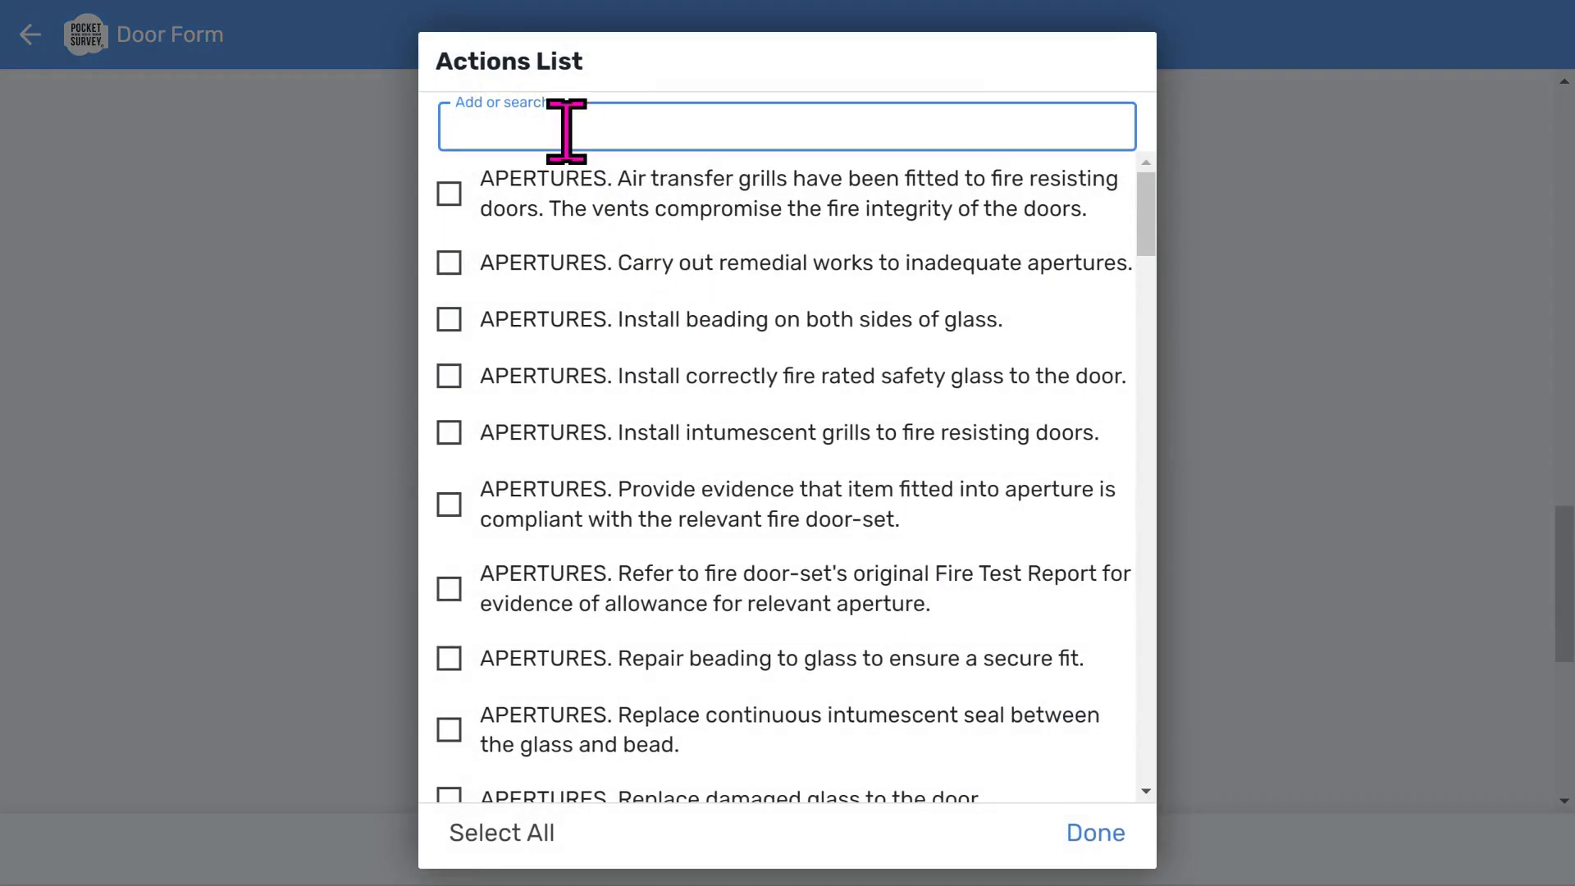
- Add remedial actions: adjust the closer, fill all gaps compliantly, fill the void with mineral wool
type("closer")
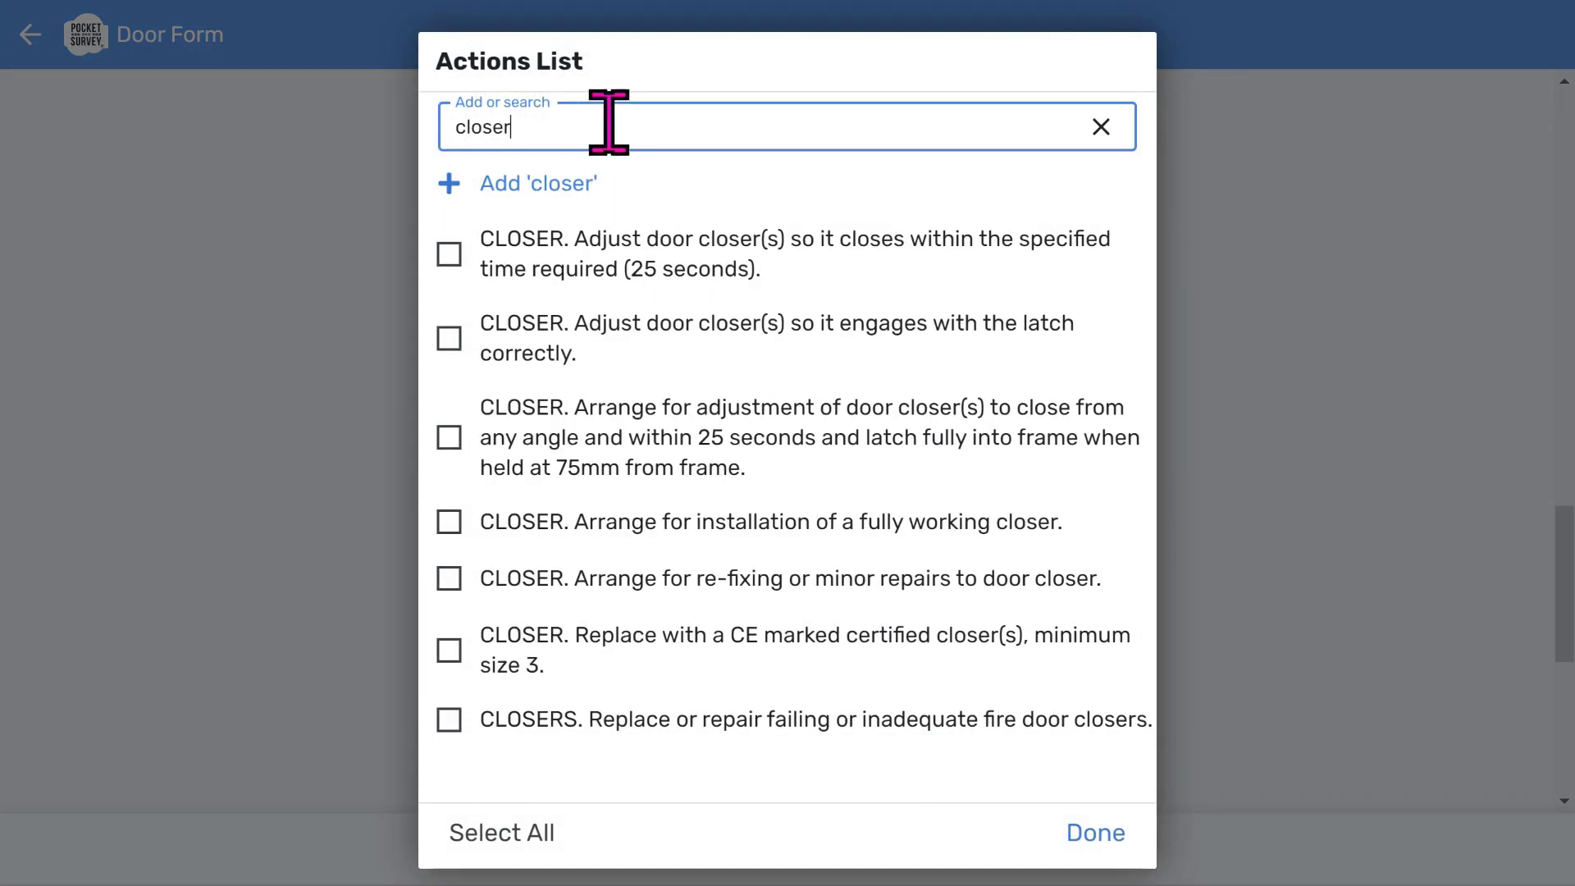
left_click(637, 422)
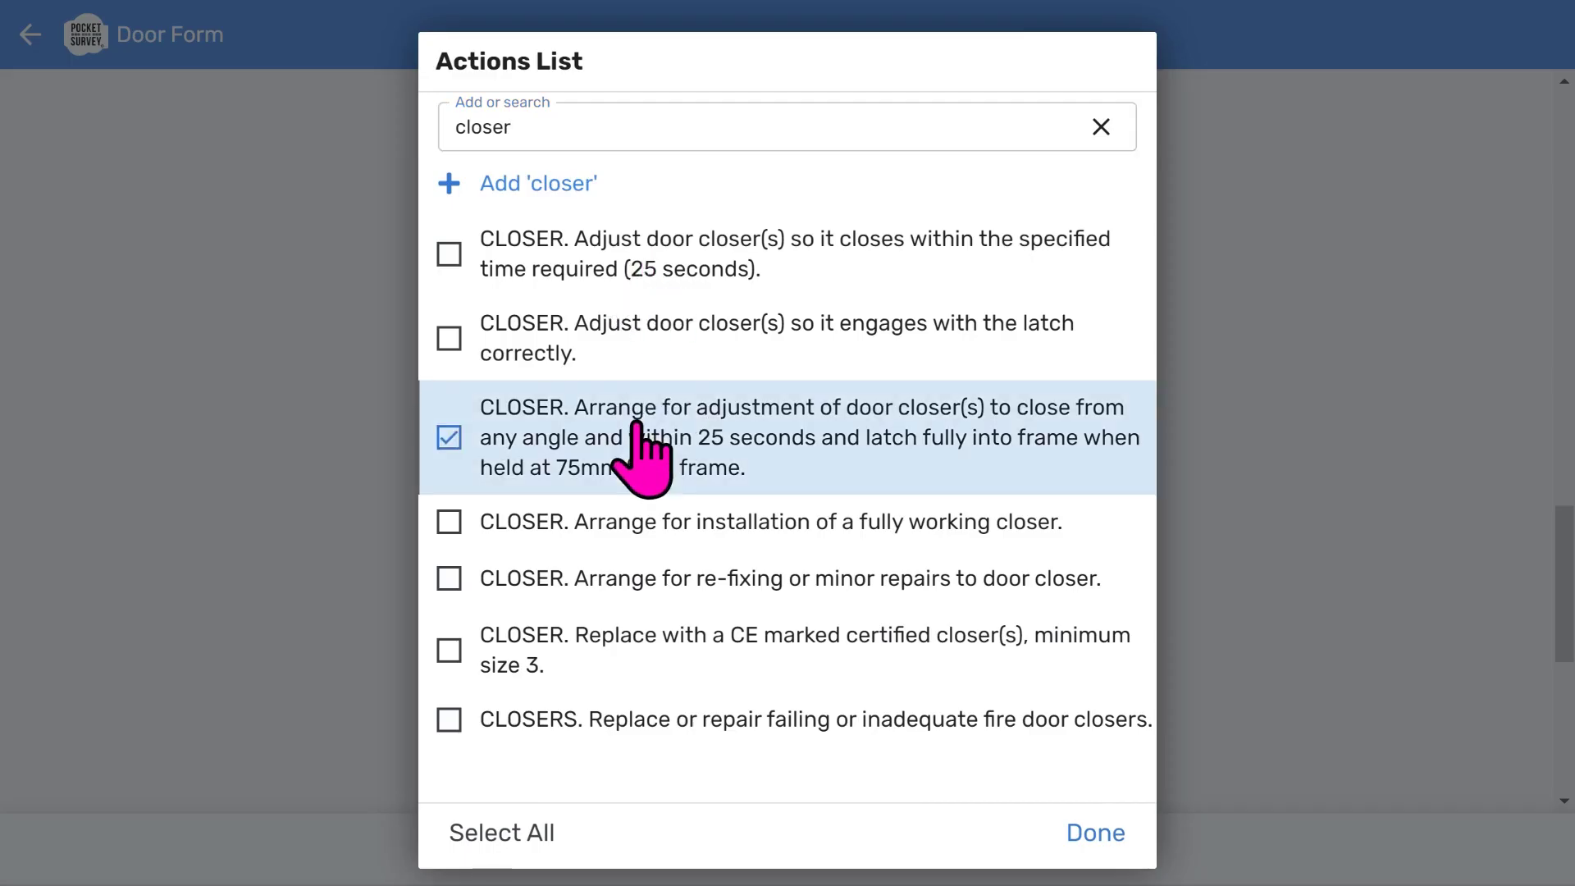
double_click(527, 133)
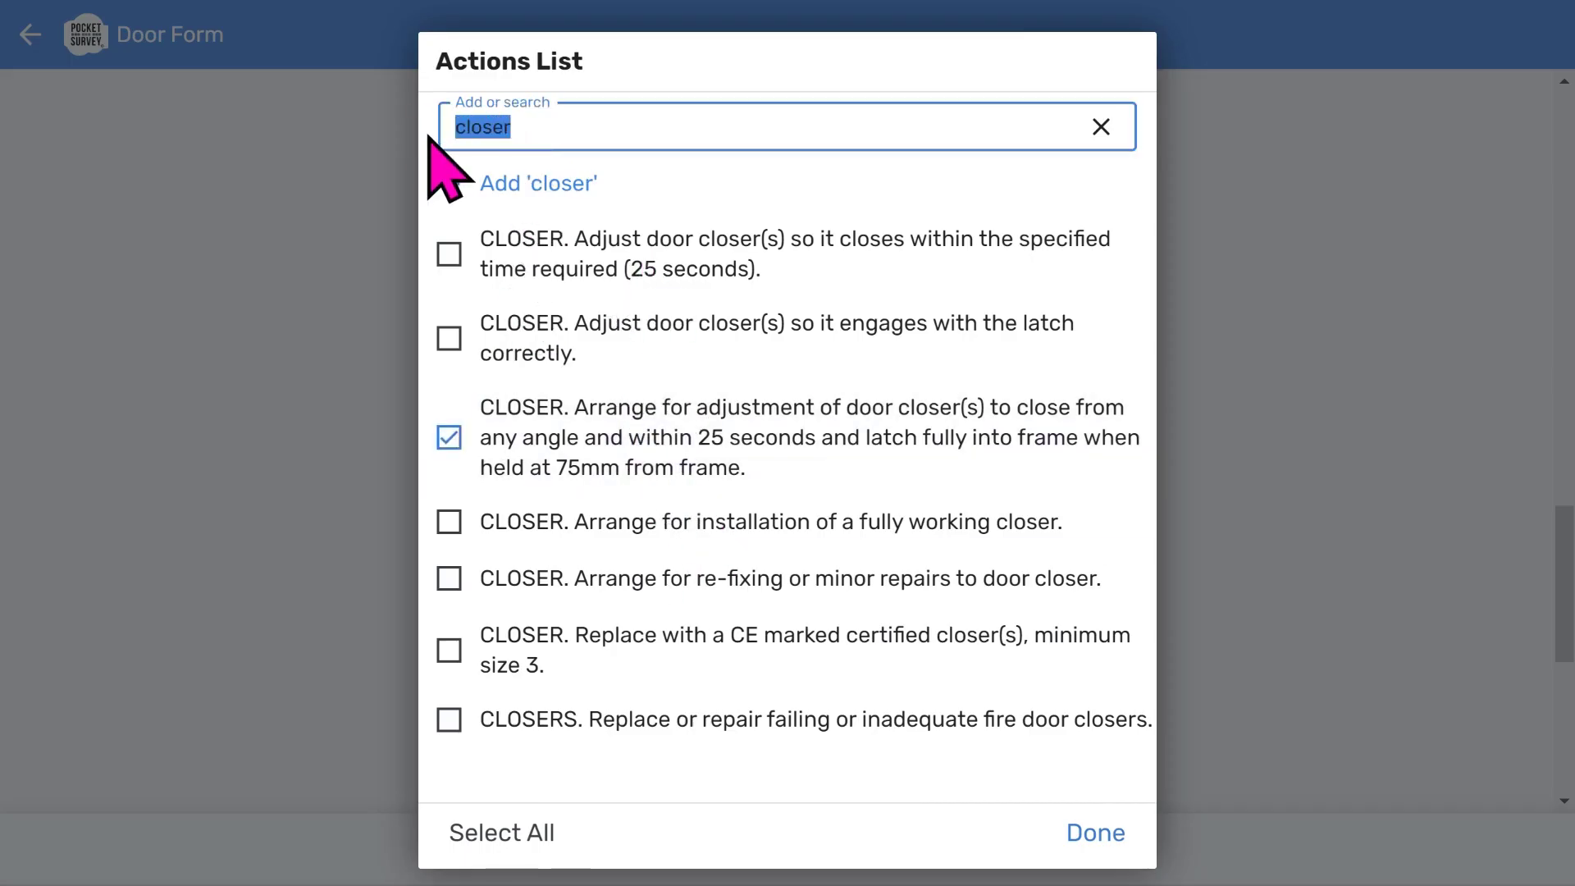
type("gap")
left_click(557, 271)
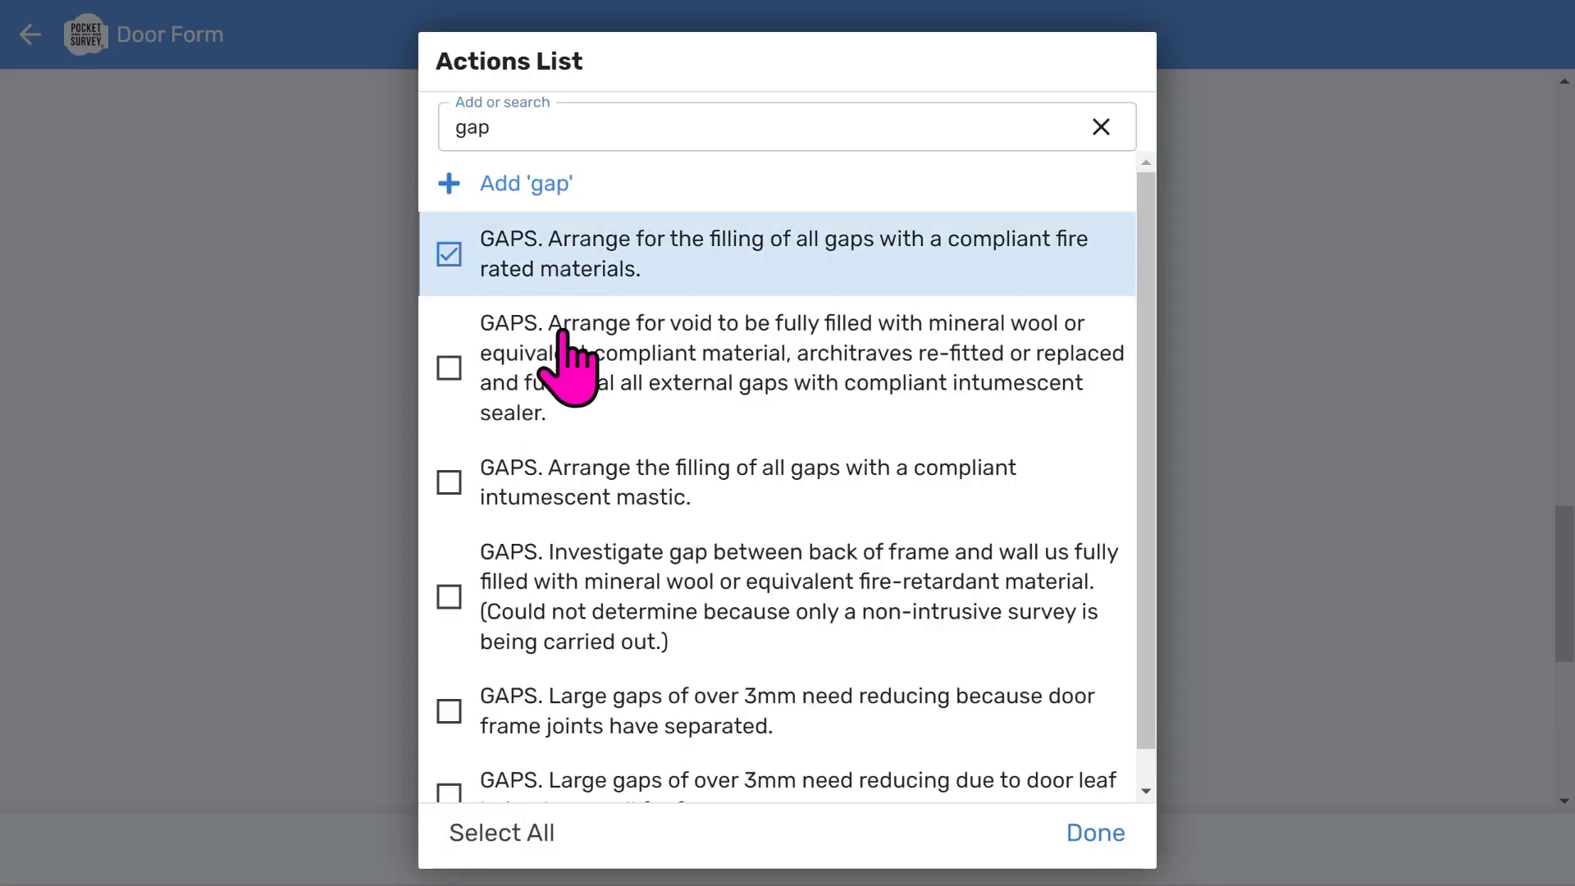
left_click(624, 361)
left_click(1097, 833)
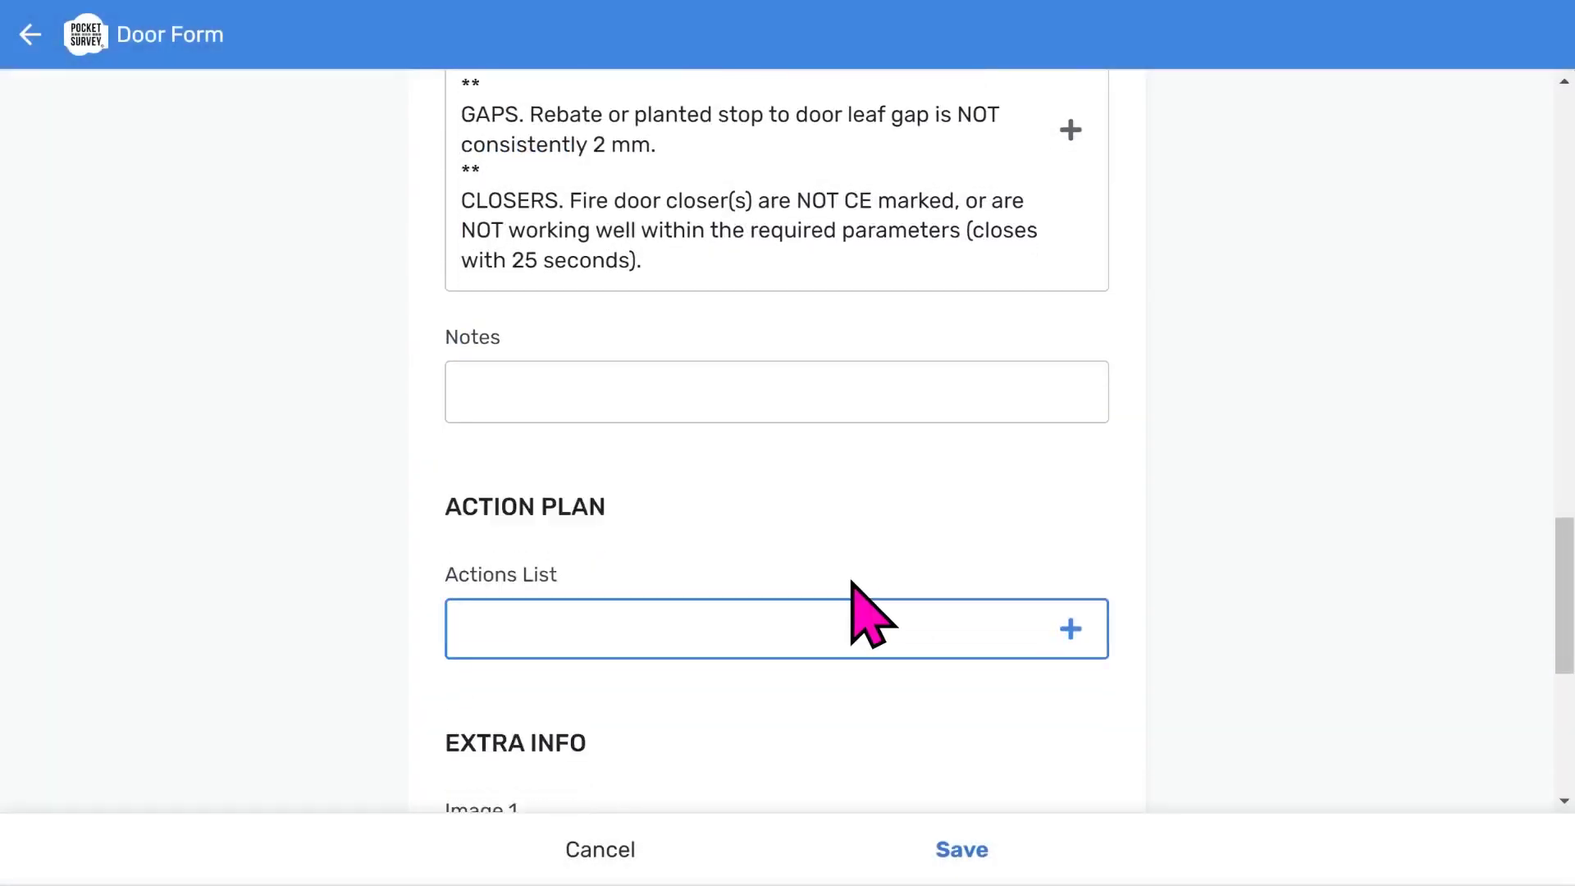
- Set the action priority to Urgent and save the door record
scroll(1017, 557, "down", 5)
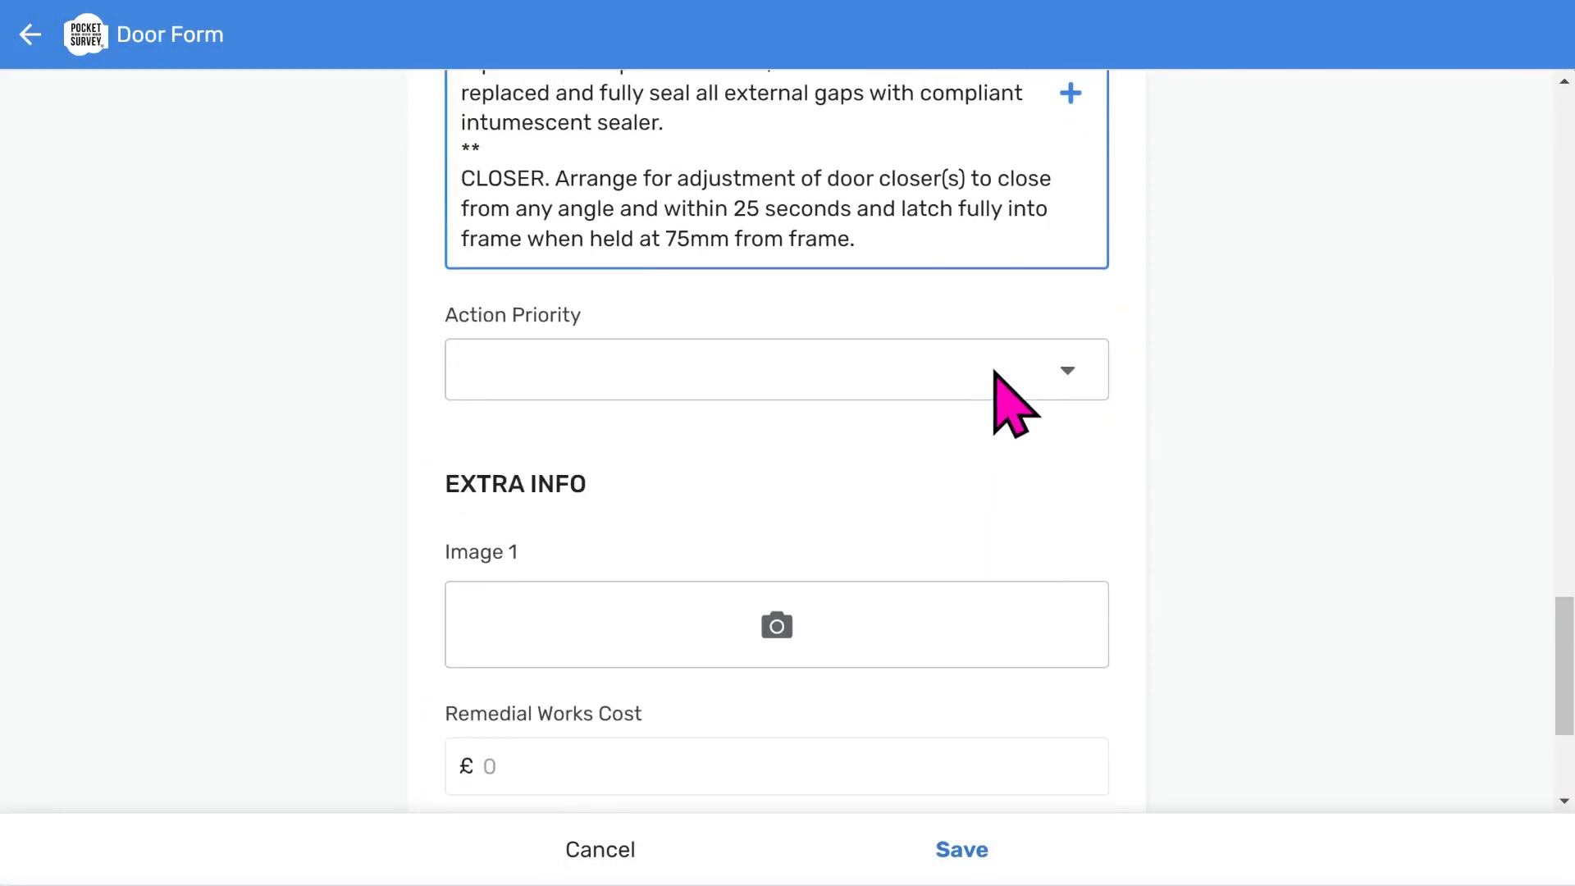
left_click(995, 370)
left_click(520, 232)
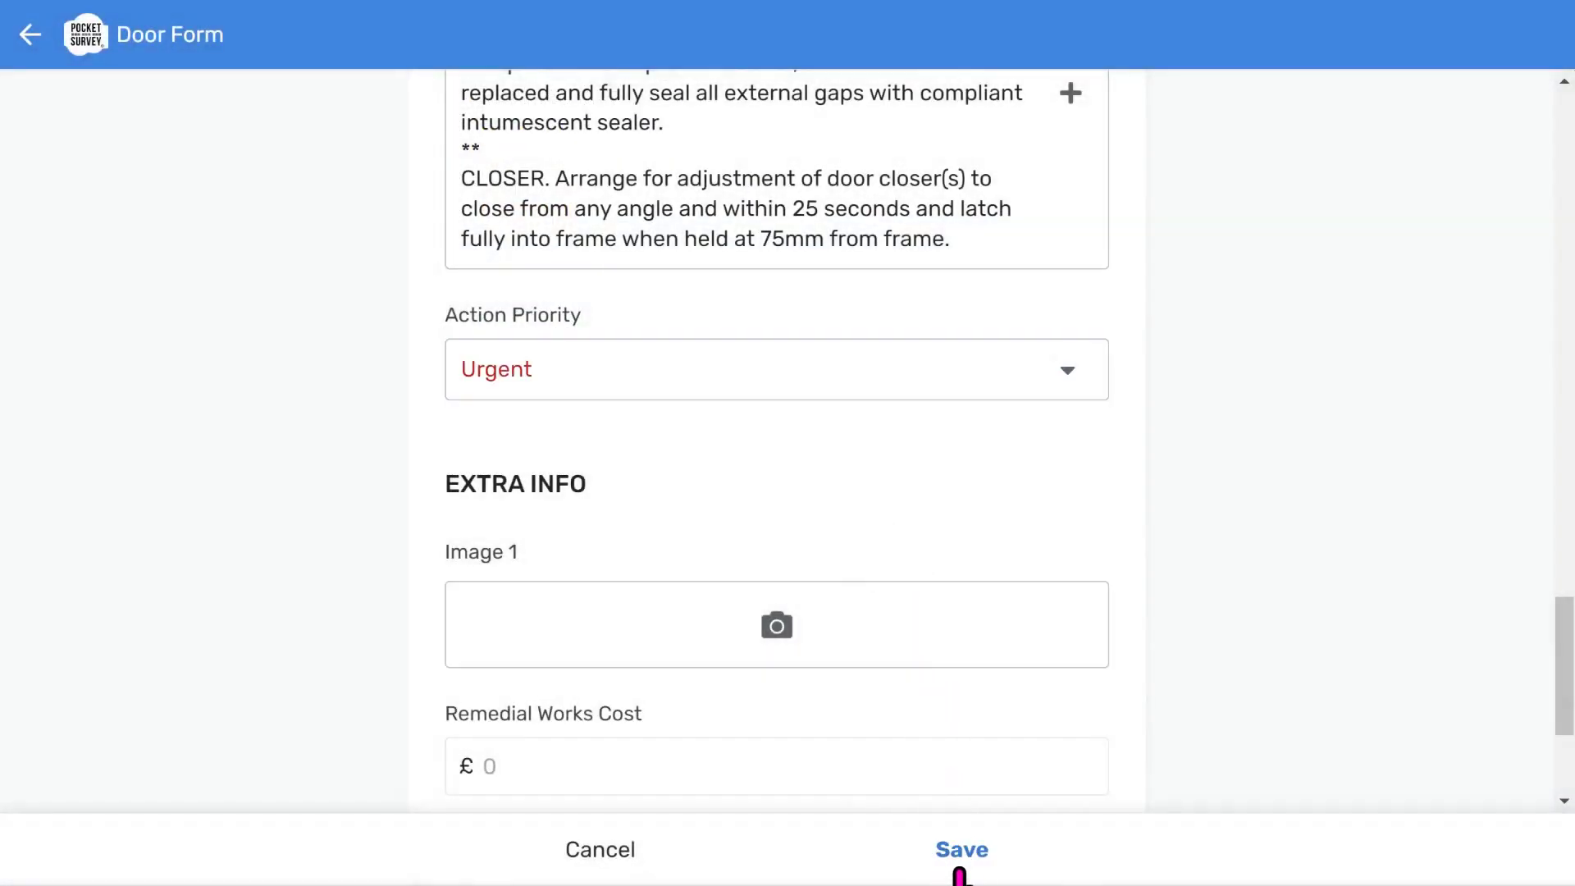
left_click(961, 872)
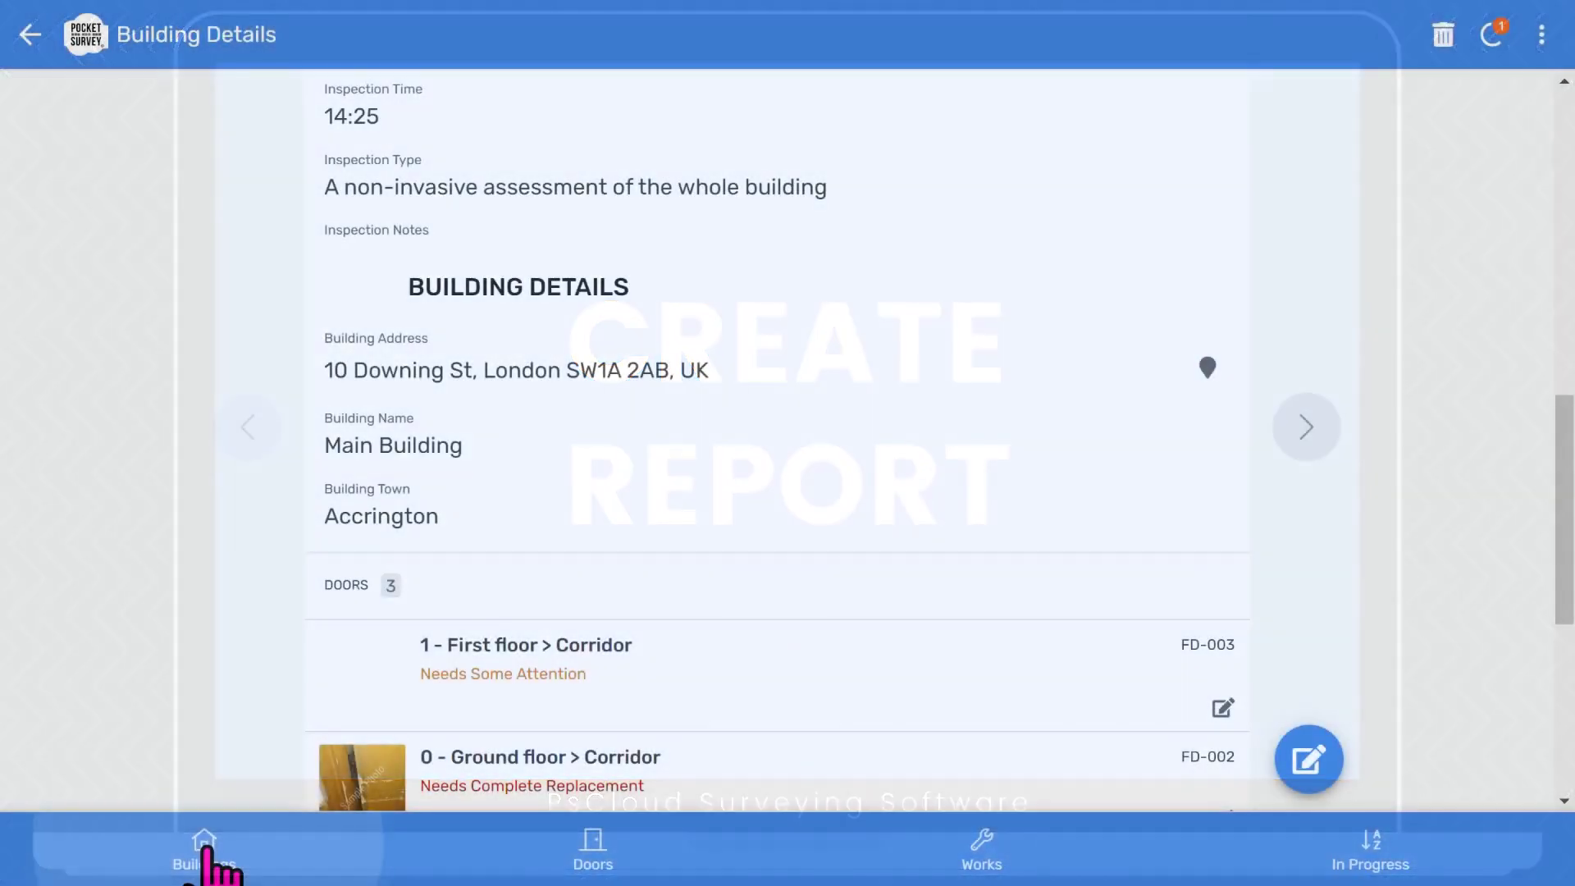
- Open Main Building and request its PDF report, dismissing the first prompt and confirming the second
left_click(204, 853)
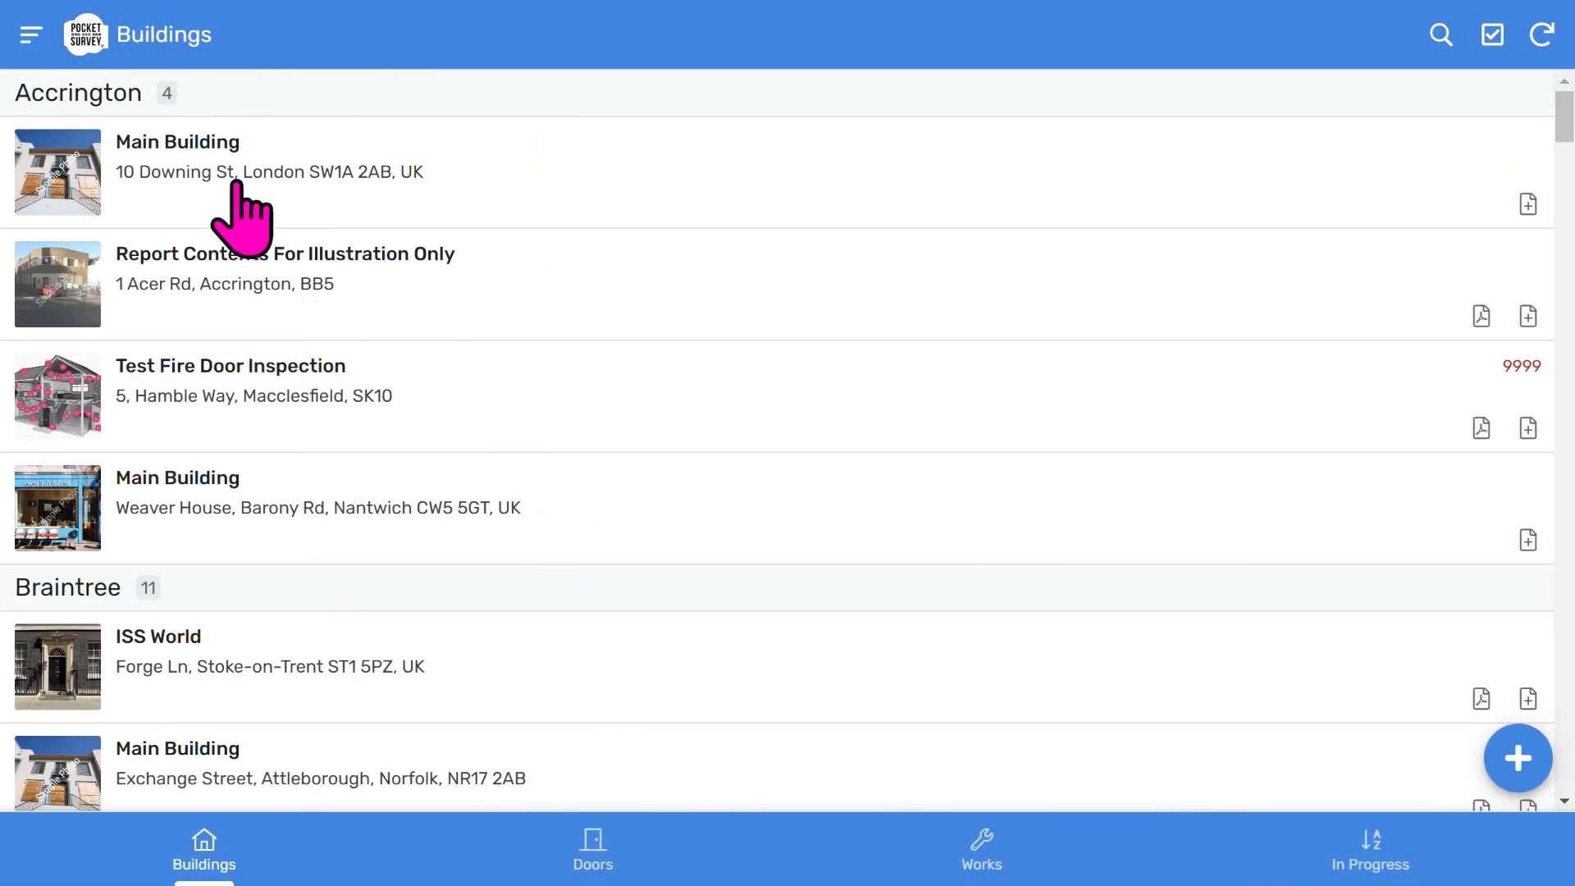
left_click(654, 193)
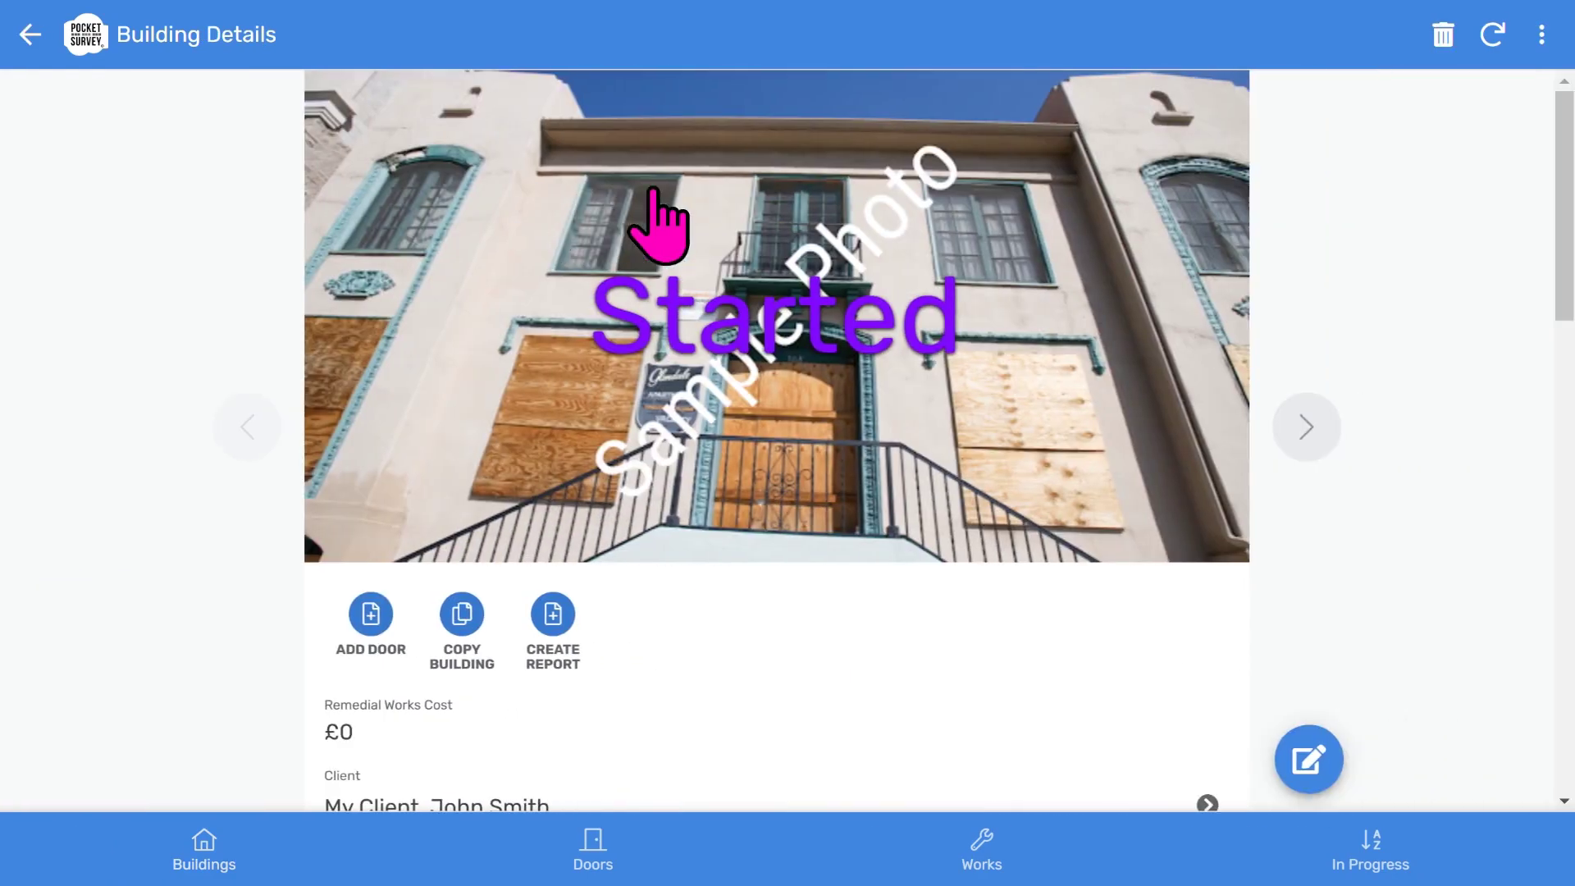
left_click(553, 623)
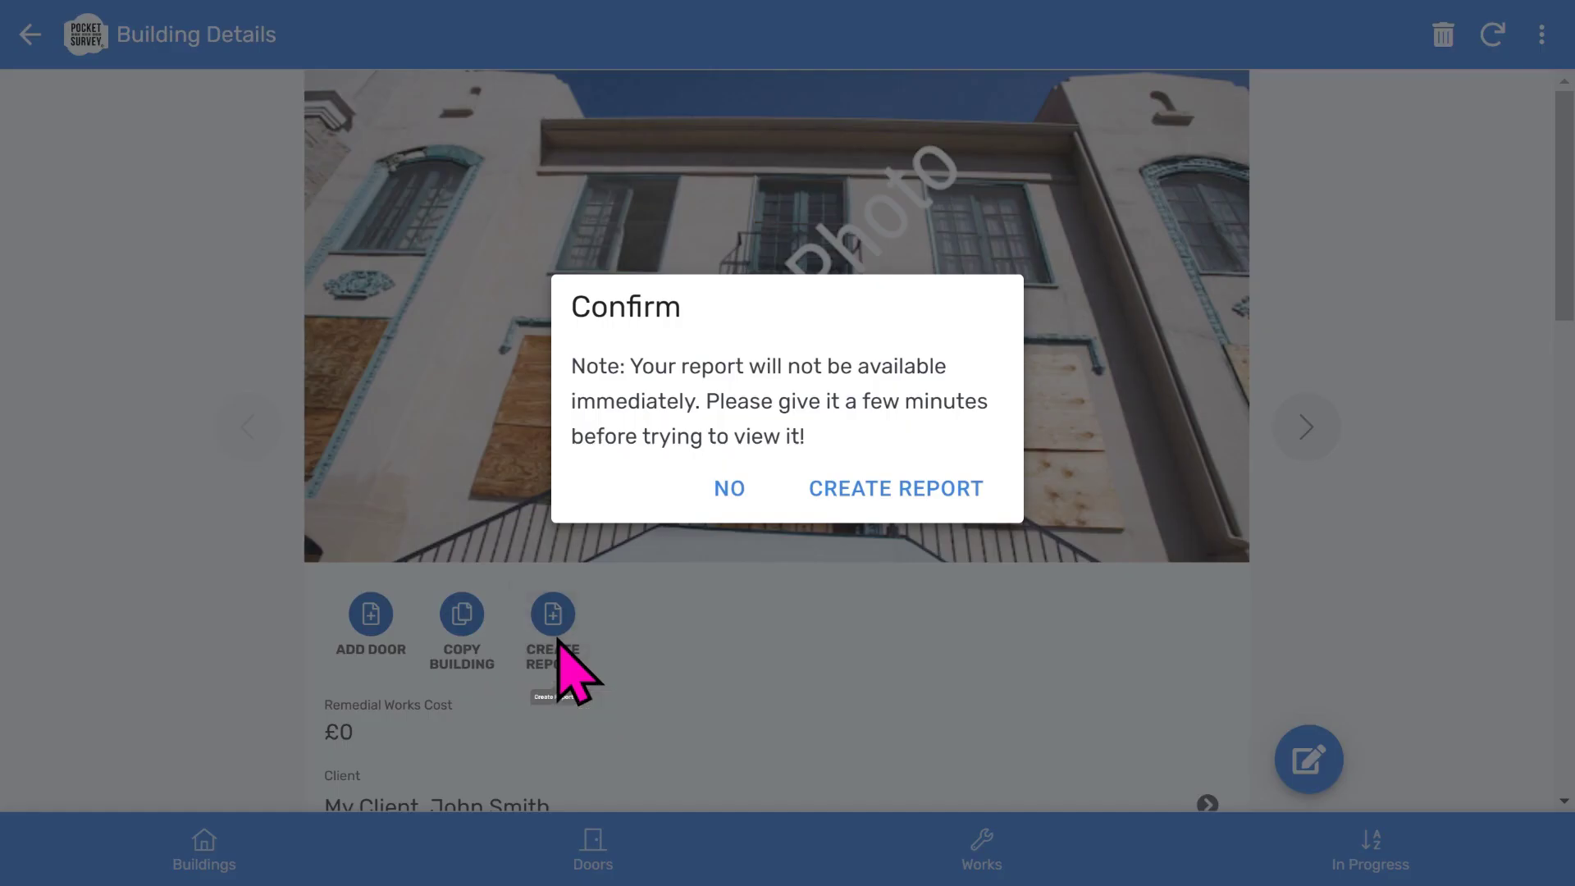
left_click(730, 493)
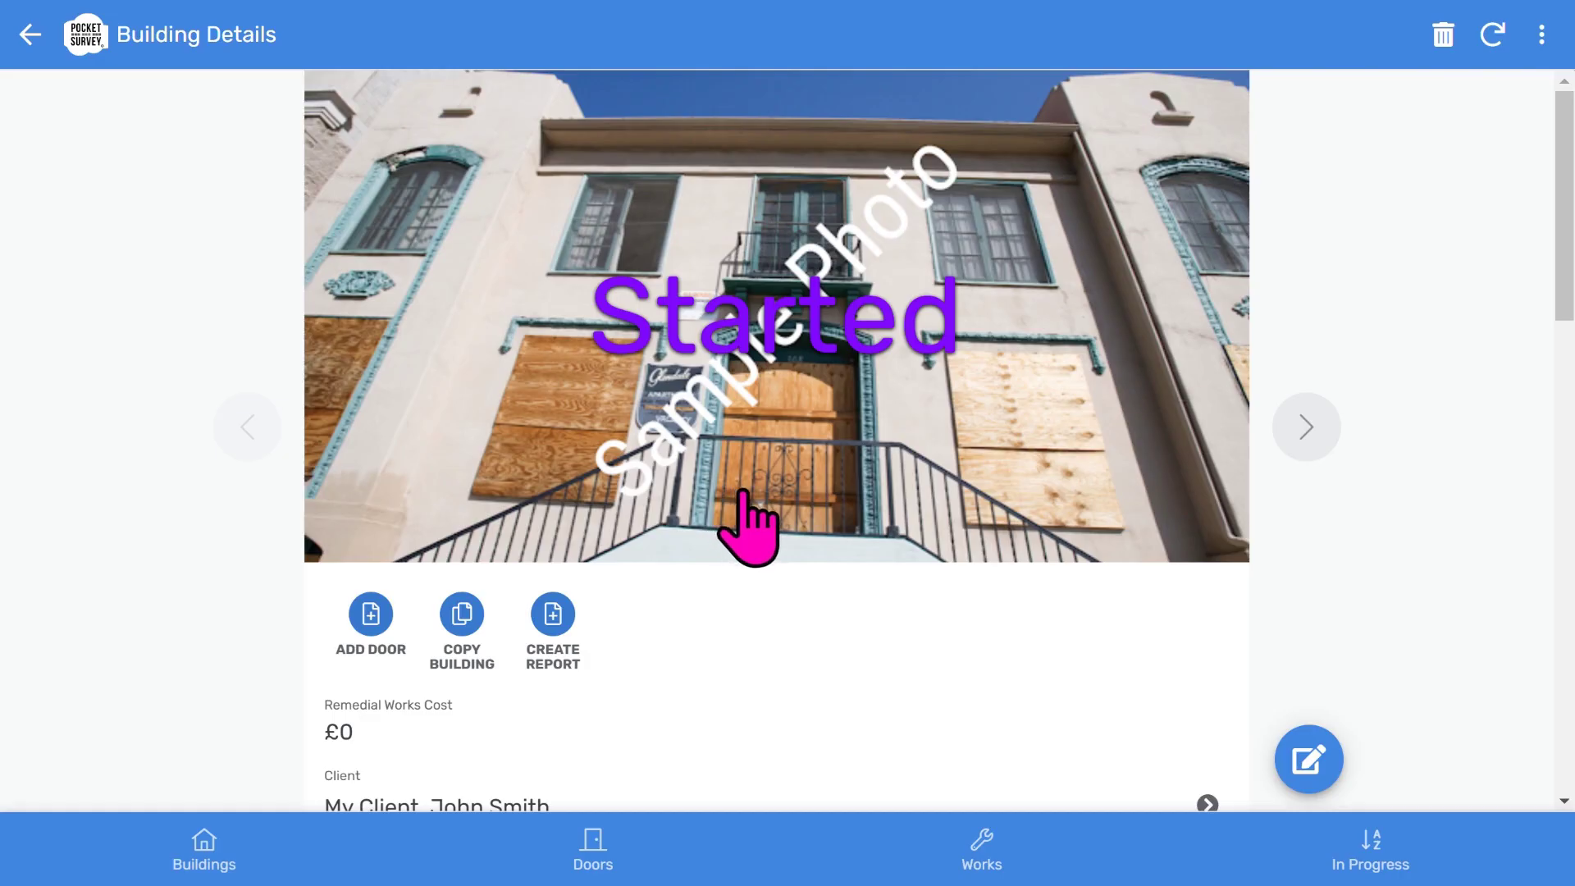
left_click(577, 615)
left_click(903, 489)
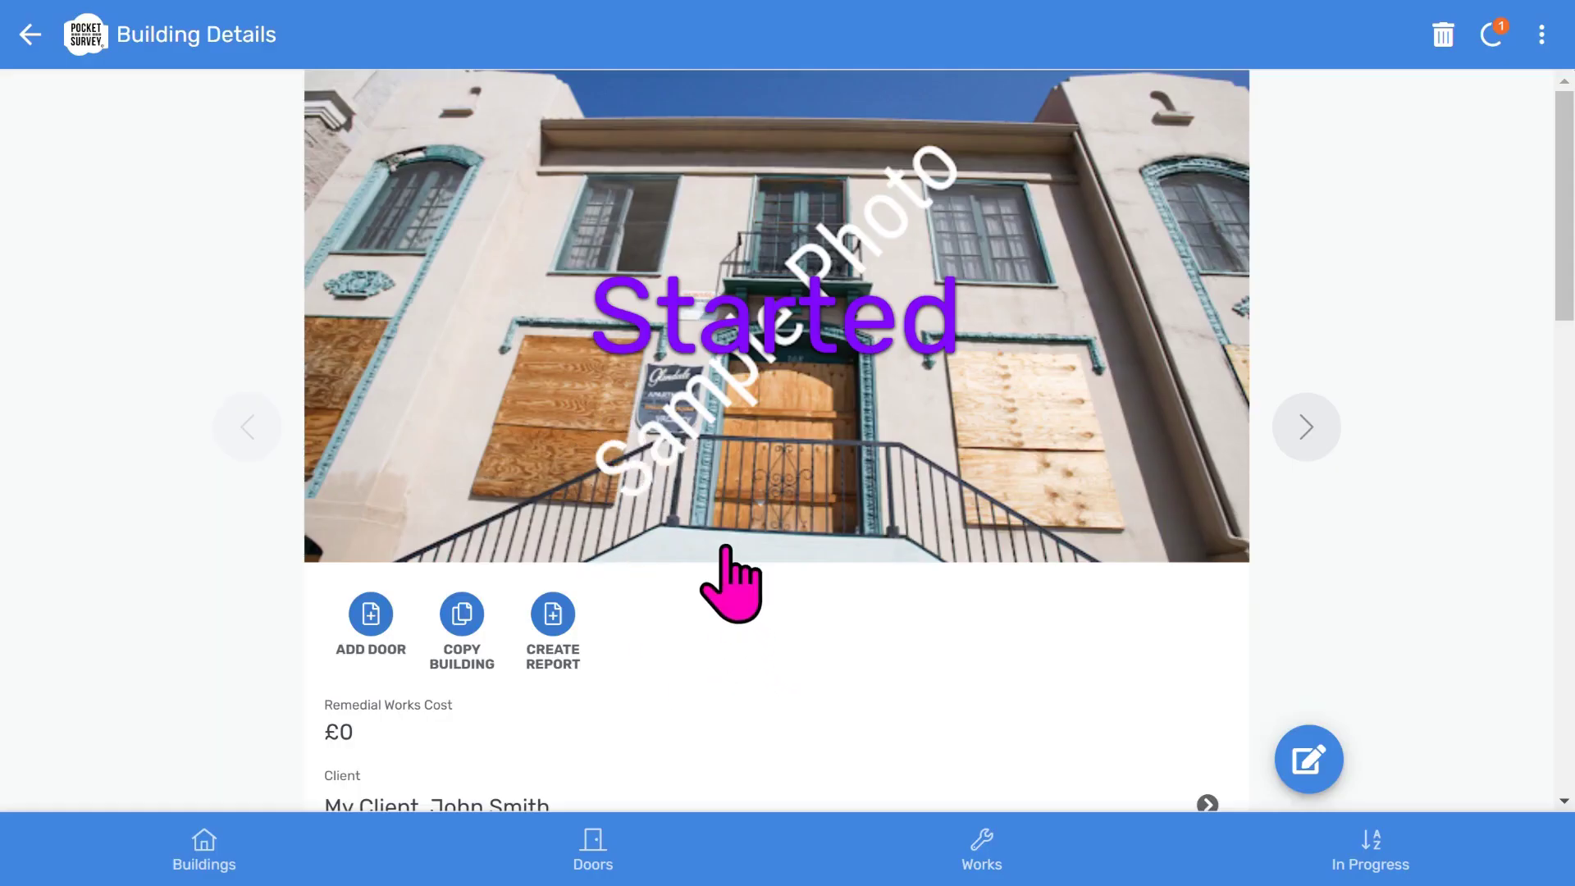
scroll(726, 566, "down", 10)
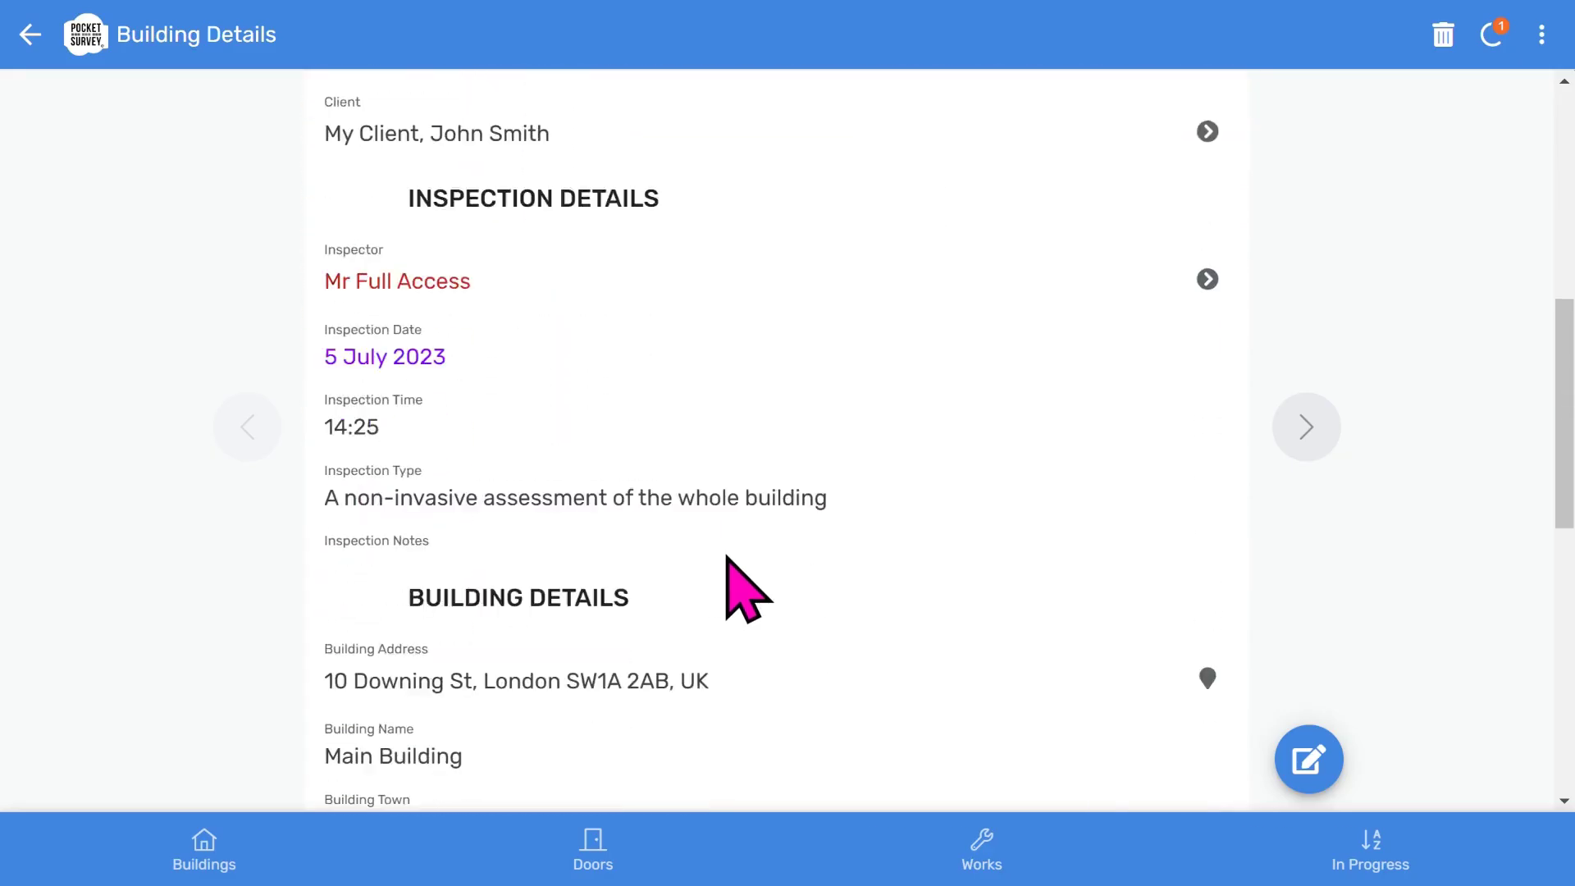
scroll(725, 566, "down", 7)
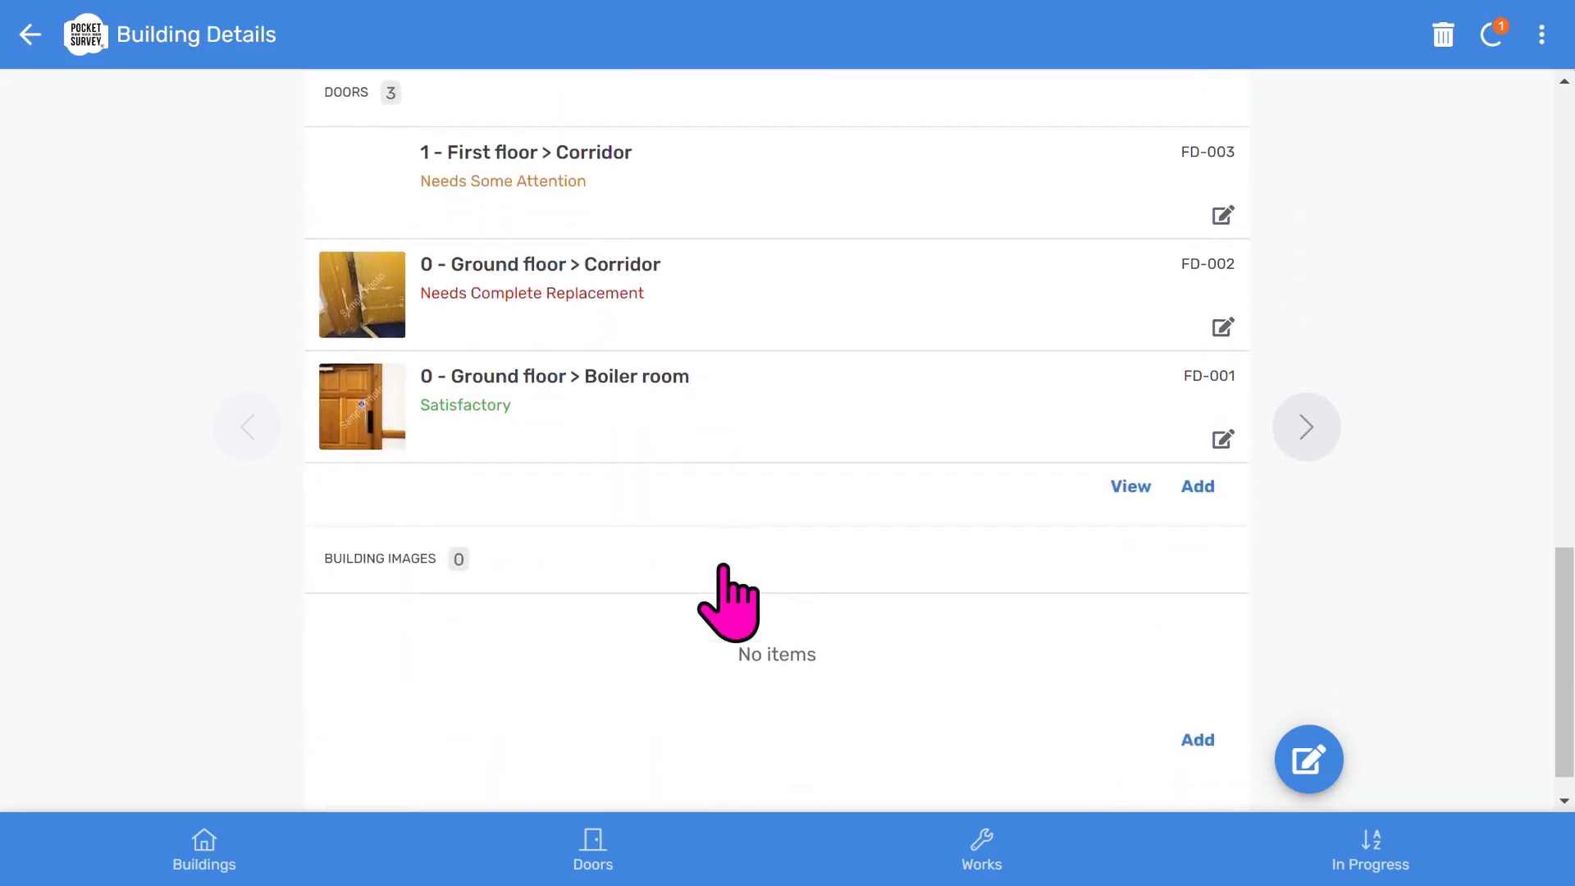